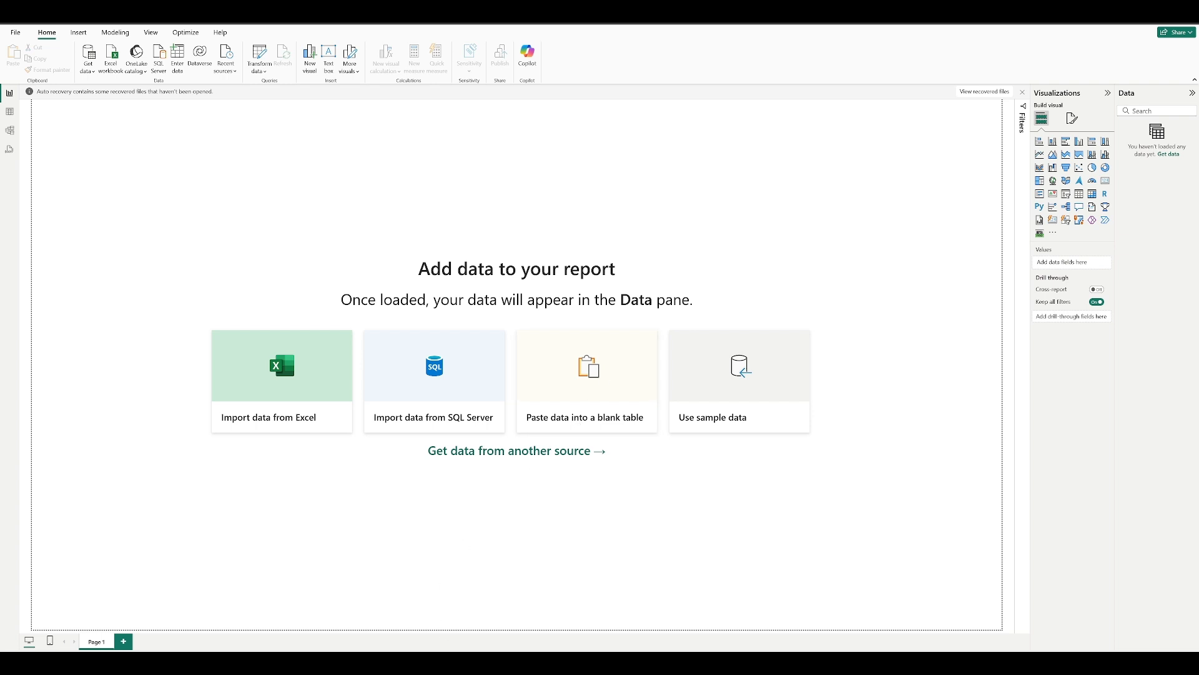
Search the computer's installed apps for "power" to locate Power BI Desktop.
{"action": "key", "text": "super"}
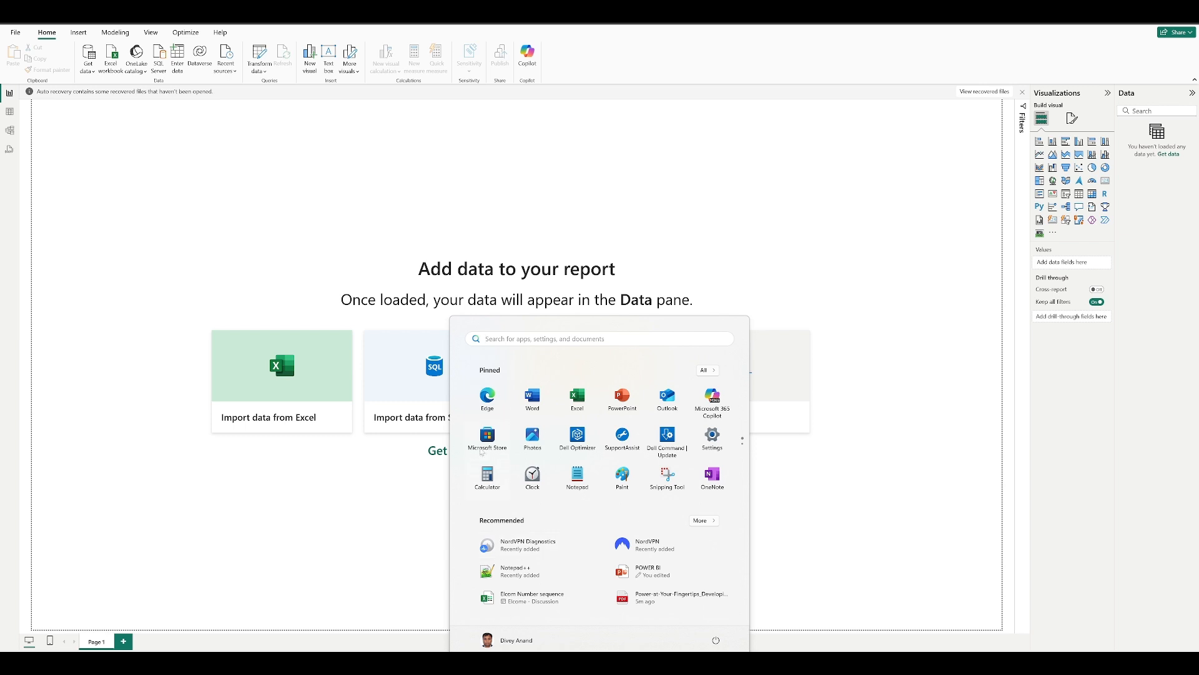
{"action": "type", "text": "power"}
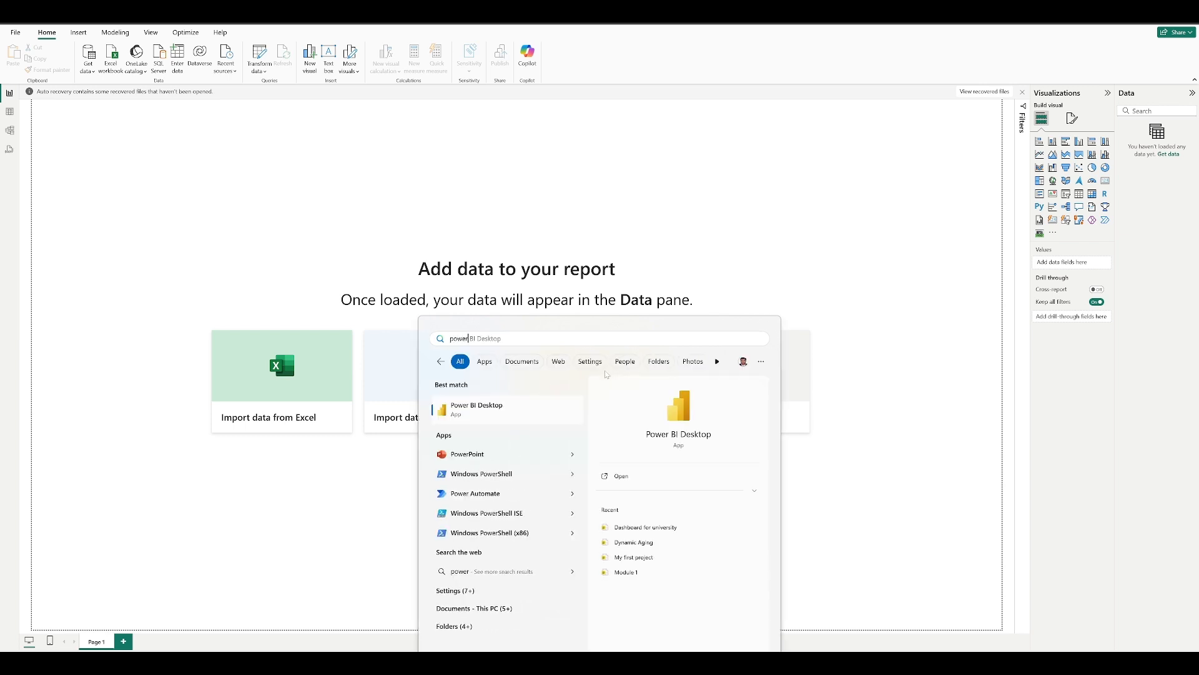
{"action": "left_click", "coordinate": [719, 240]}
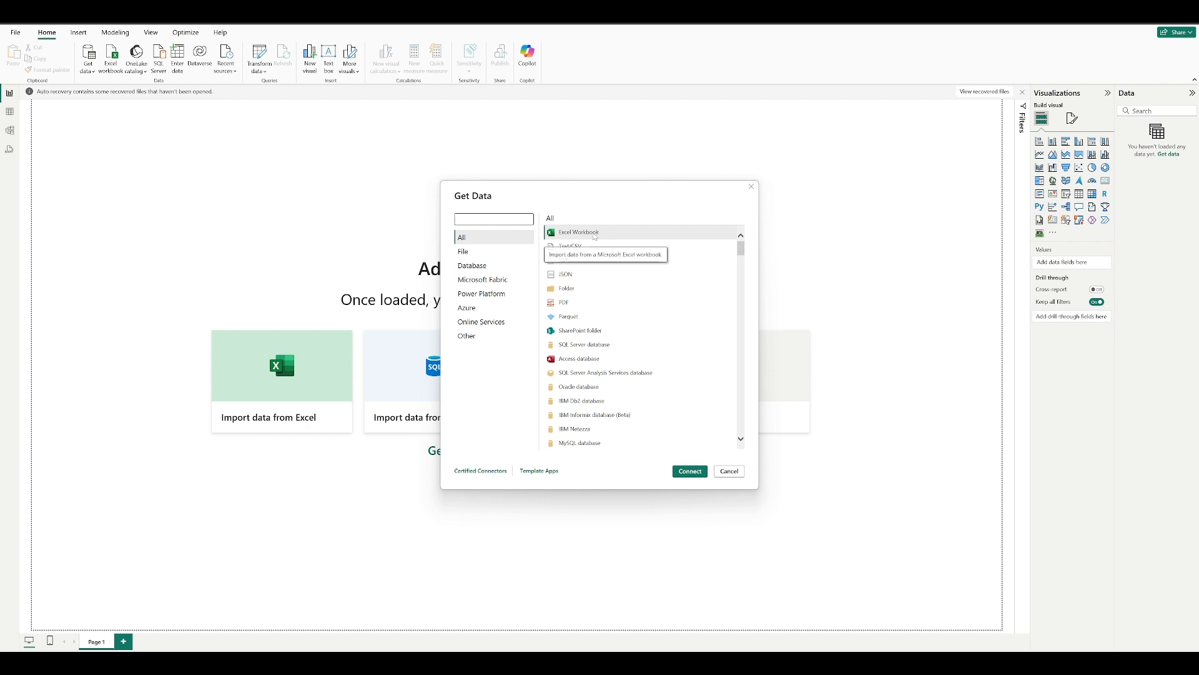
Connect to the Excel workbook "Data file for dashboard_CAIR_fin" and open its Sheet1 for data transformation.
{"action": "left_click", "coordinate": [566, 232]}
{"action": "left_click", "coordinate": [683, 476]}
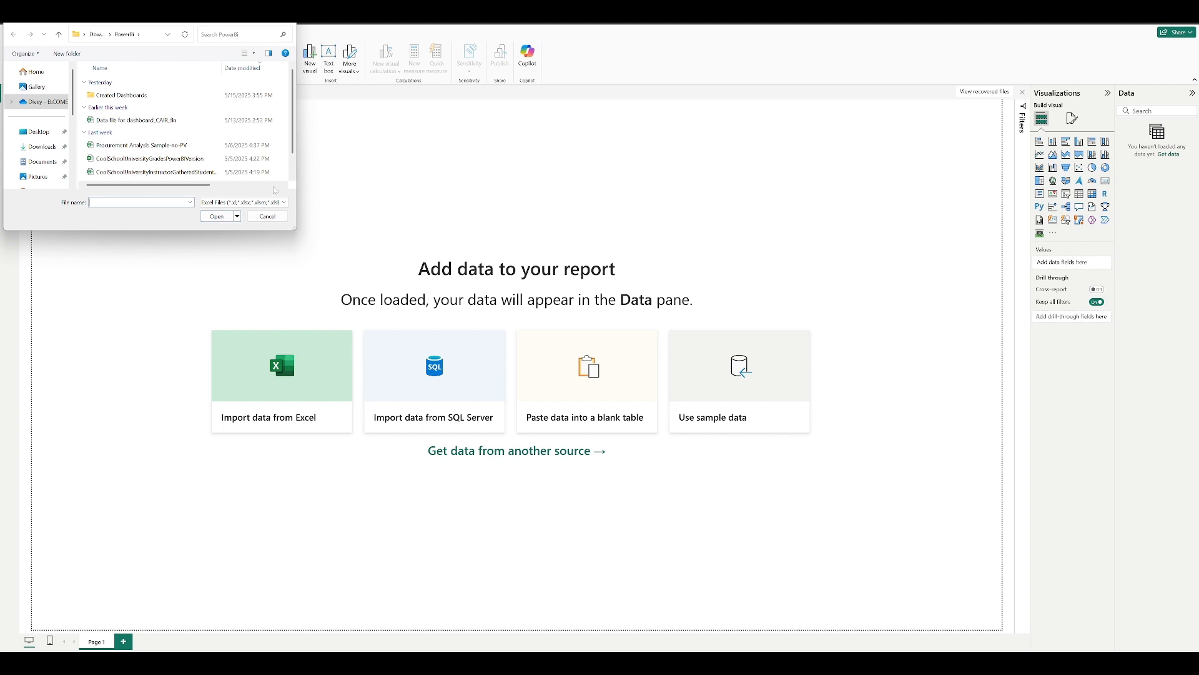
{"action": "left_click", "coordinate": [150, 120]}
{"action": "left_click", "coordinate": [216, 216]}
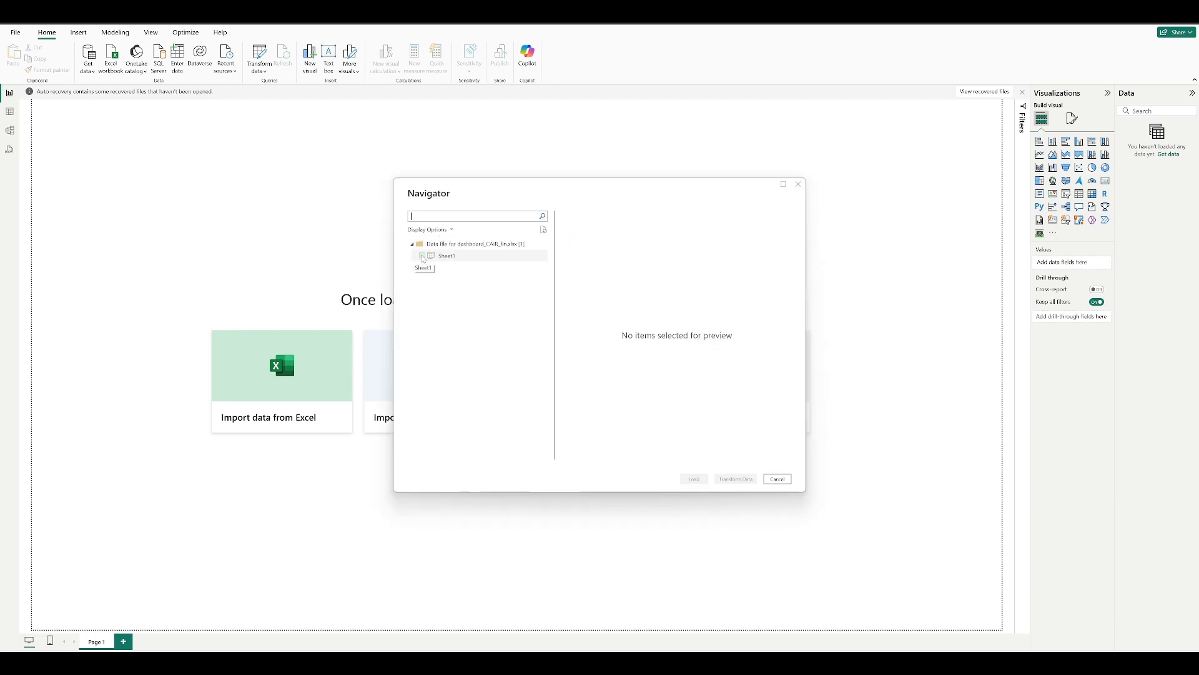
{"action": "left_click", "coordinate": [423, 257]}
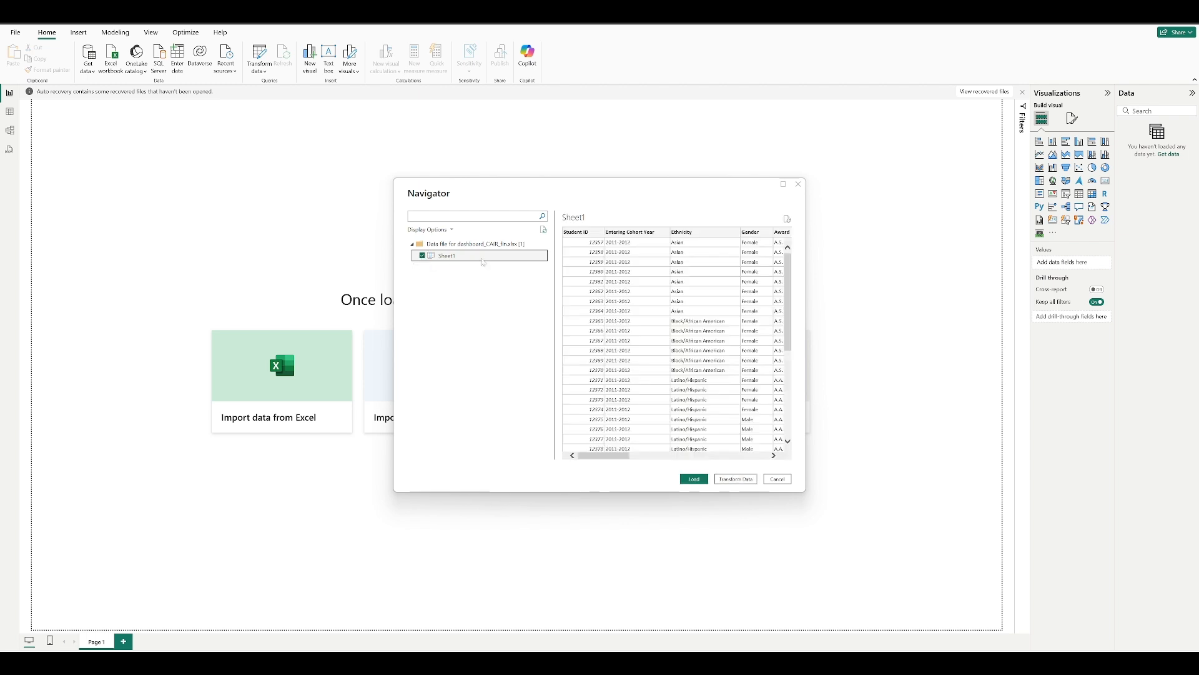
{"action": "left_click", "coordinate": [734, 480]}
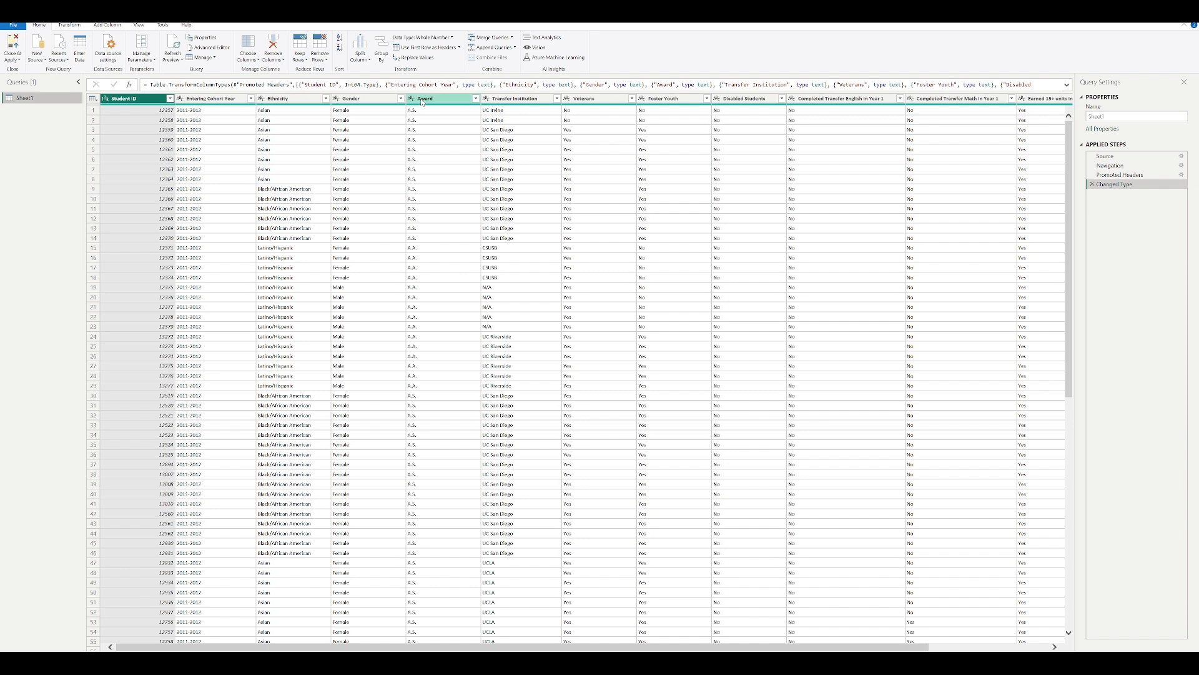
Look over the Award column's transformation options and apply the query to load Sheet1 into the report.
{"action": "right_click", "coordinate": [423, 102]}
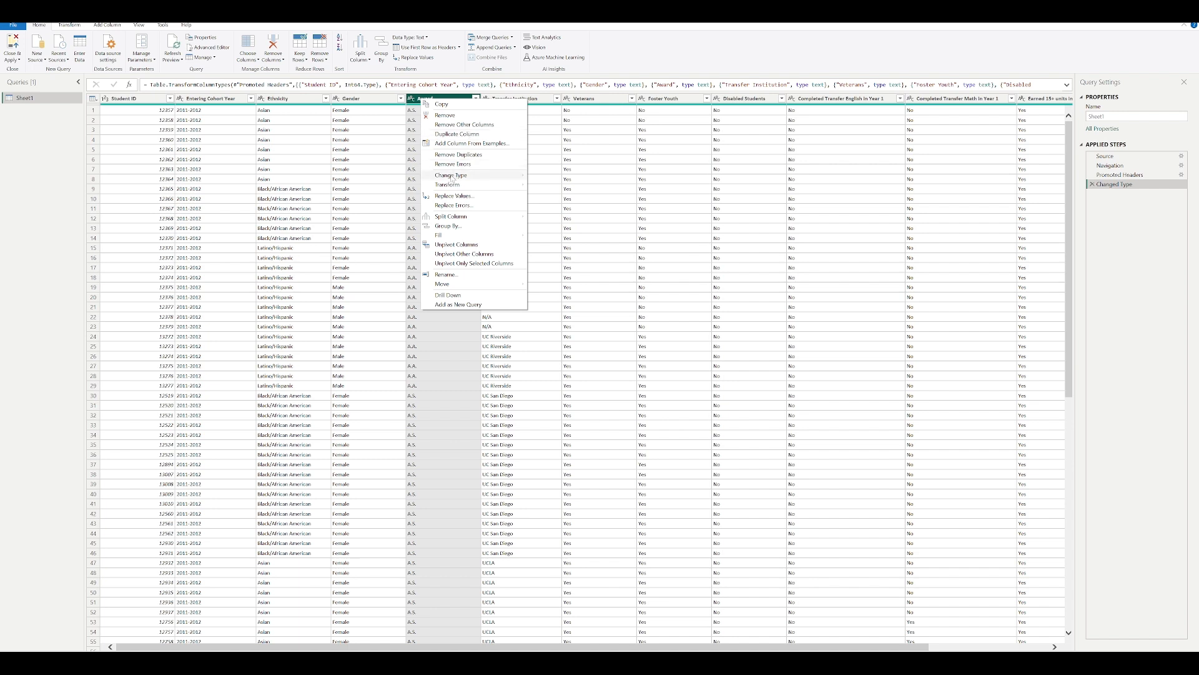
{"action": "left_click", "coordinate": [634, 57]}
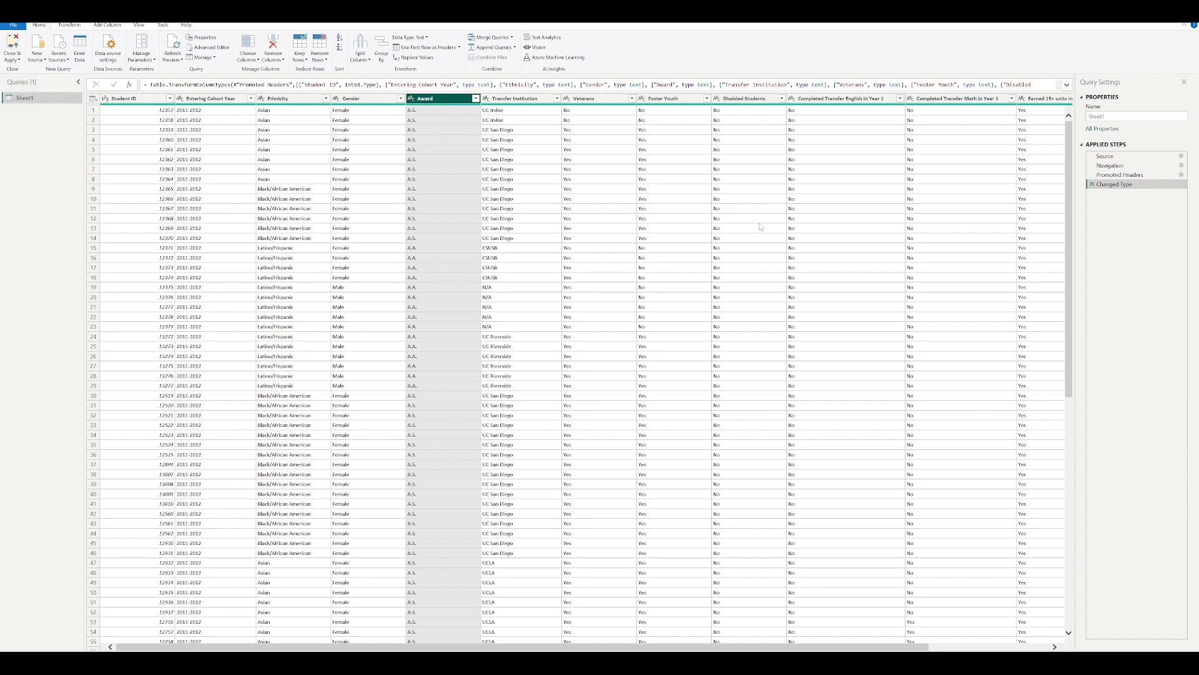
{"action": "left_click", "coordinate": [13, 42]}
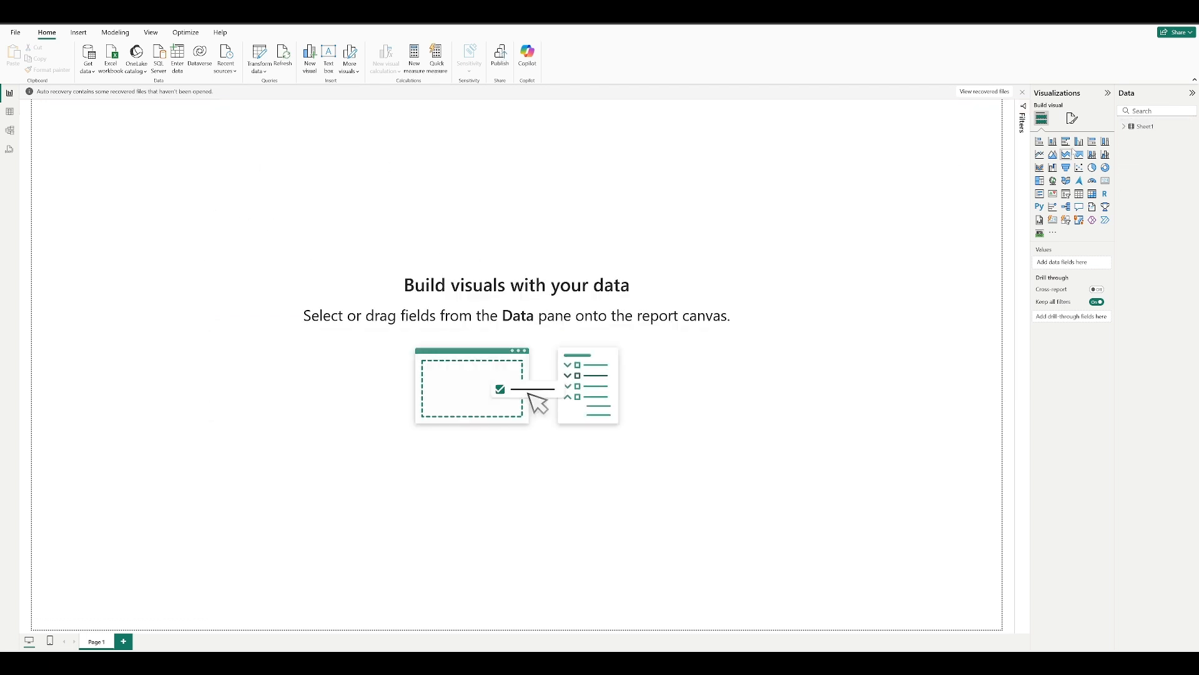
Try to dismiss the recovered-files notice, and expand the Sheet1 table to list its fields.
{"action": "left_click", "coordinate": [1023, 92]}
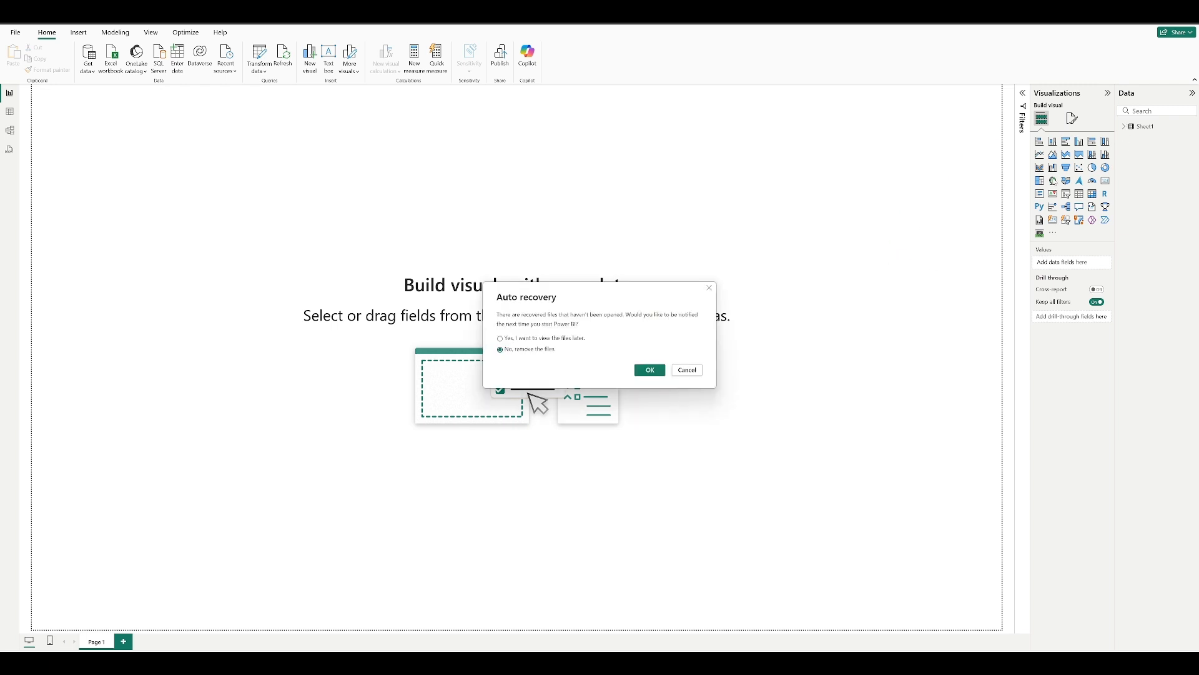
{"action": "left_click", "coordinate": [709, 288]}
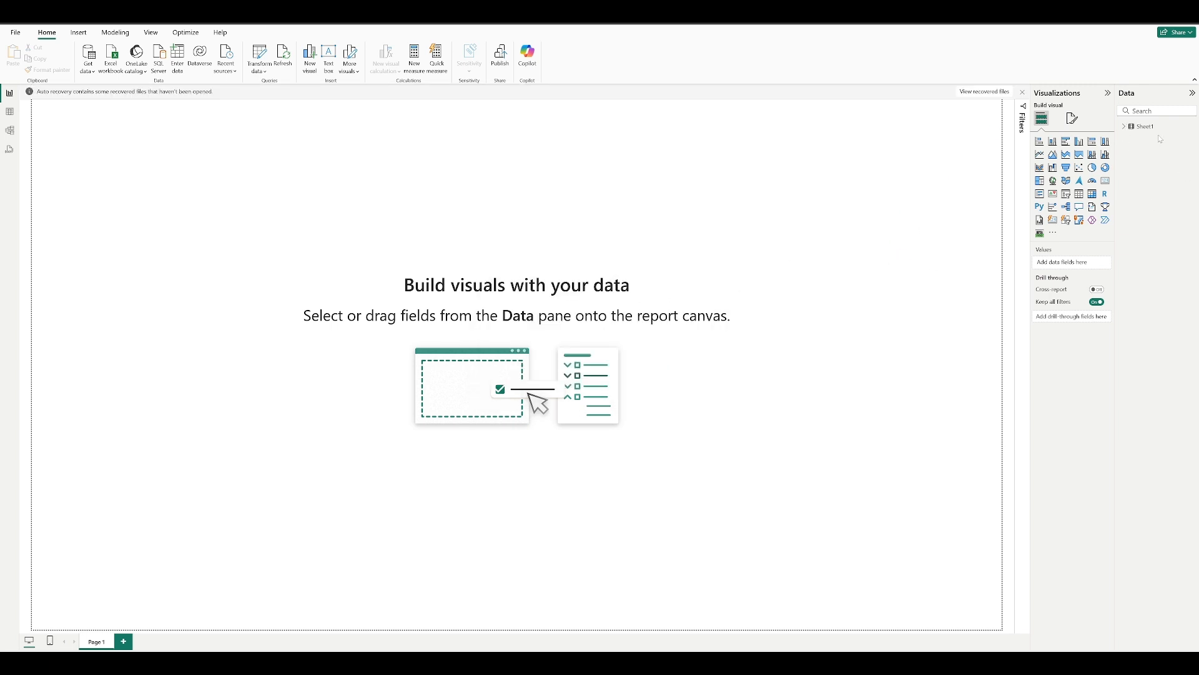
{"action": "left_click", "coordinate": [1124, 127]}
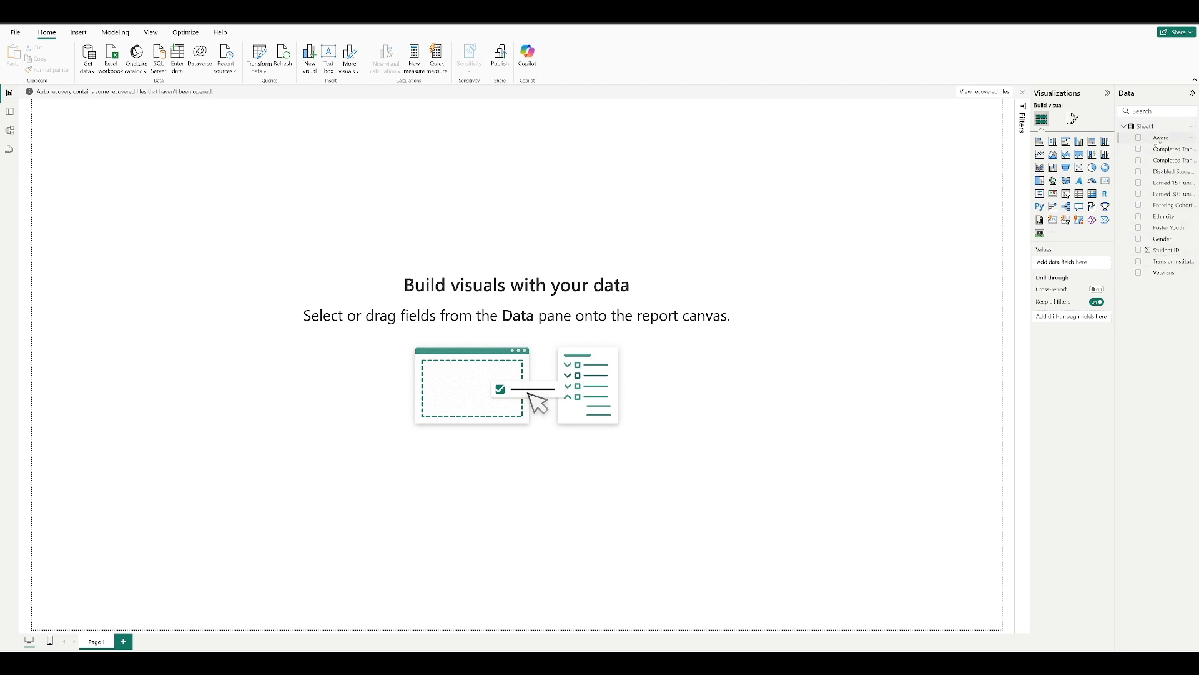
Examine the imported data in the Table, Model and DAX query views, returning to the Report view.
{"action": "left_click", "coordinate": [10, 116]}
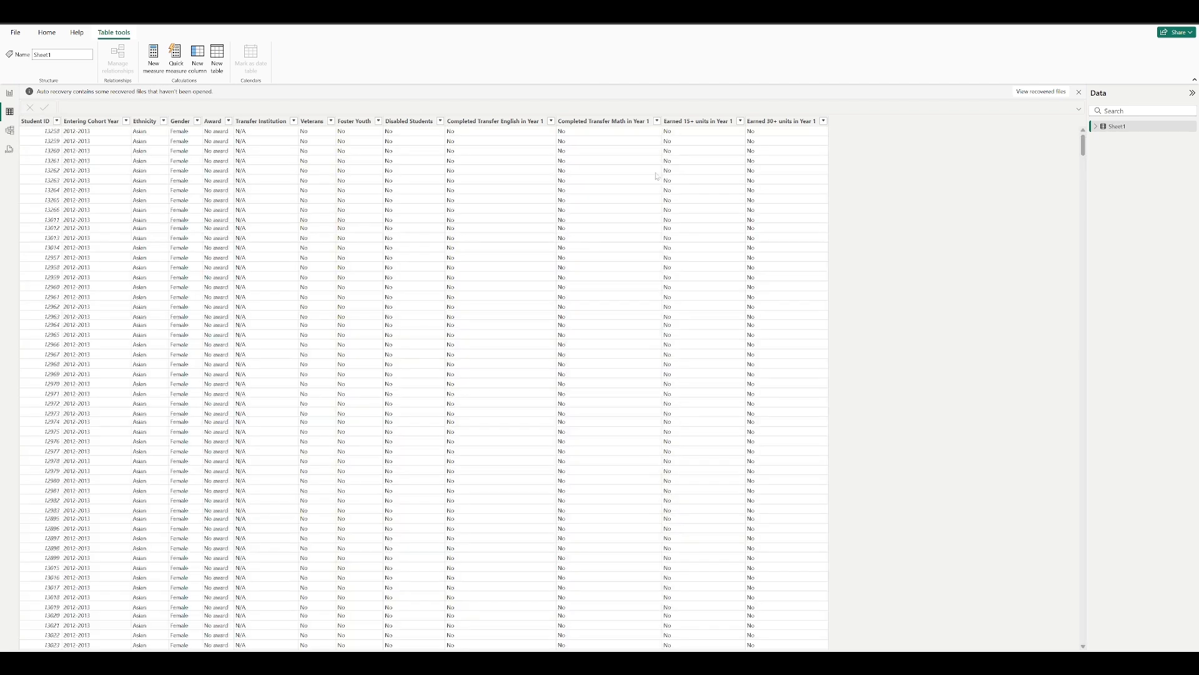
{"action": "left_click", "coordinate": [9, 93]}
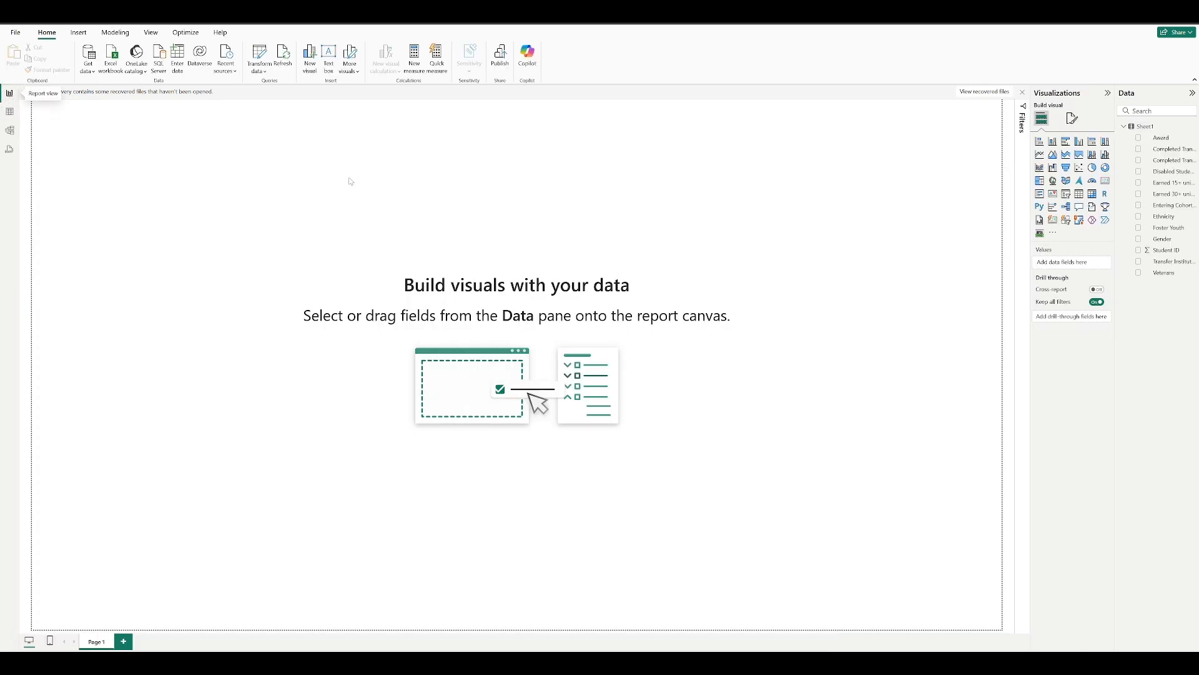
{"action": "left_click", "coordinate": [10, 130]}
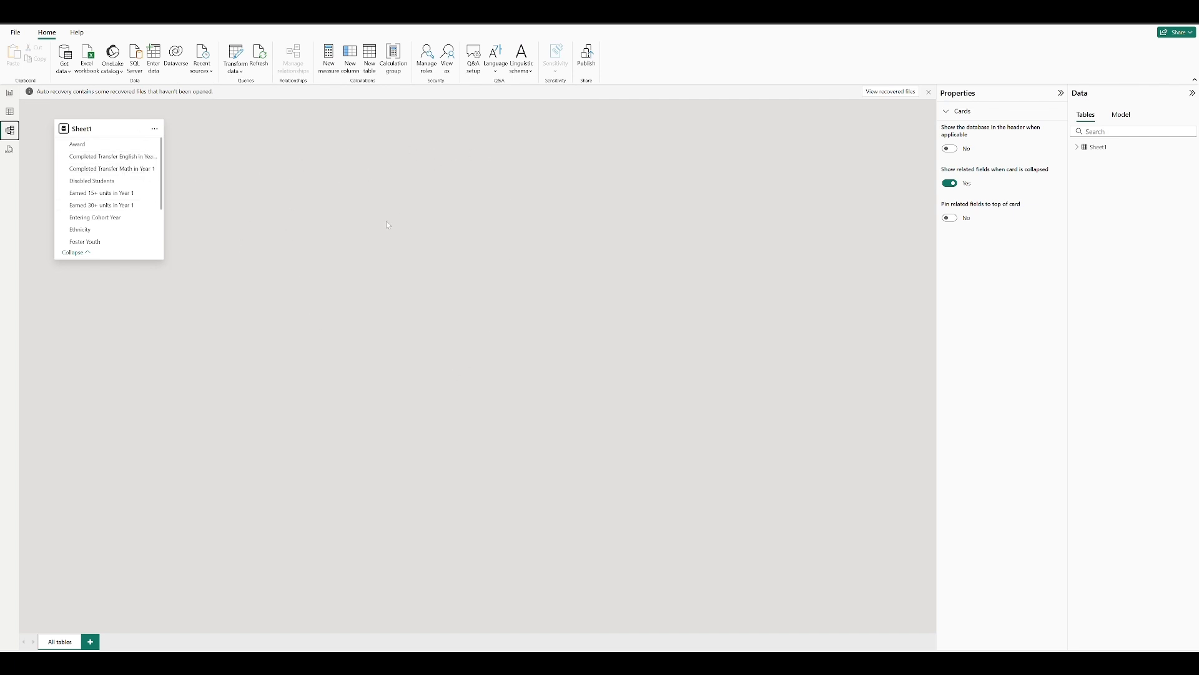
{"action": "left_click", "coordinate": [10, 150]}
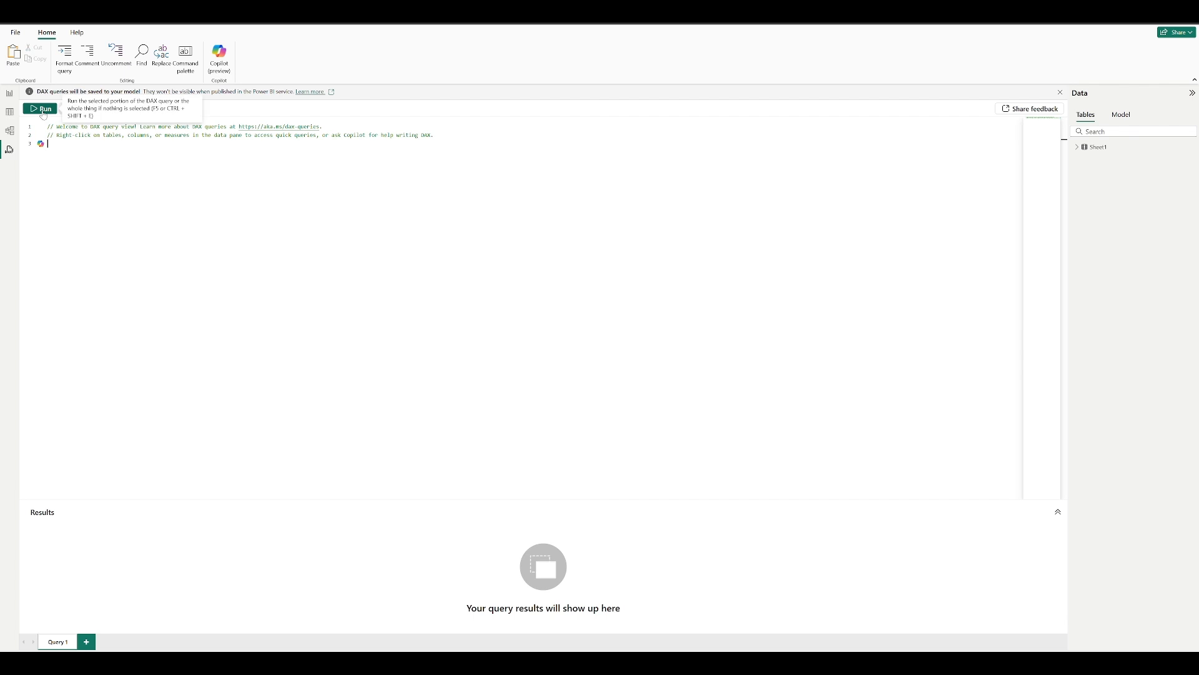
{"action": "left_click", "coordinate": [9, 93]}
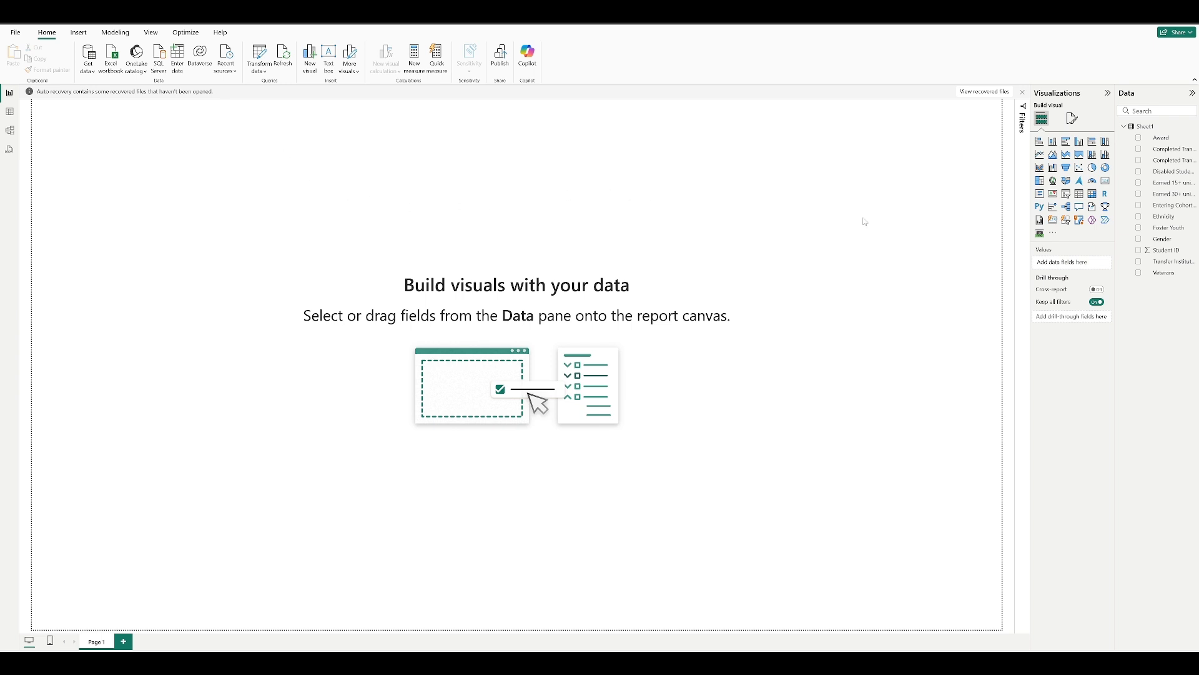
Build an enlarged line chart in the page's upper-left area plotting Count of Student ID by Entering Cohort Year.
{"action": "left_click", "coordinate": [1042, 156]}
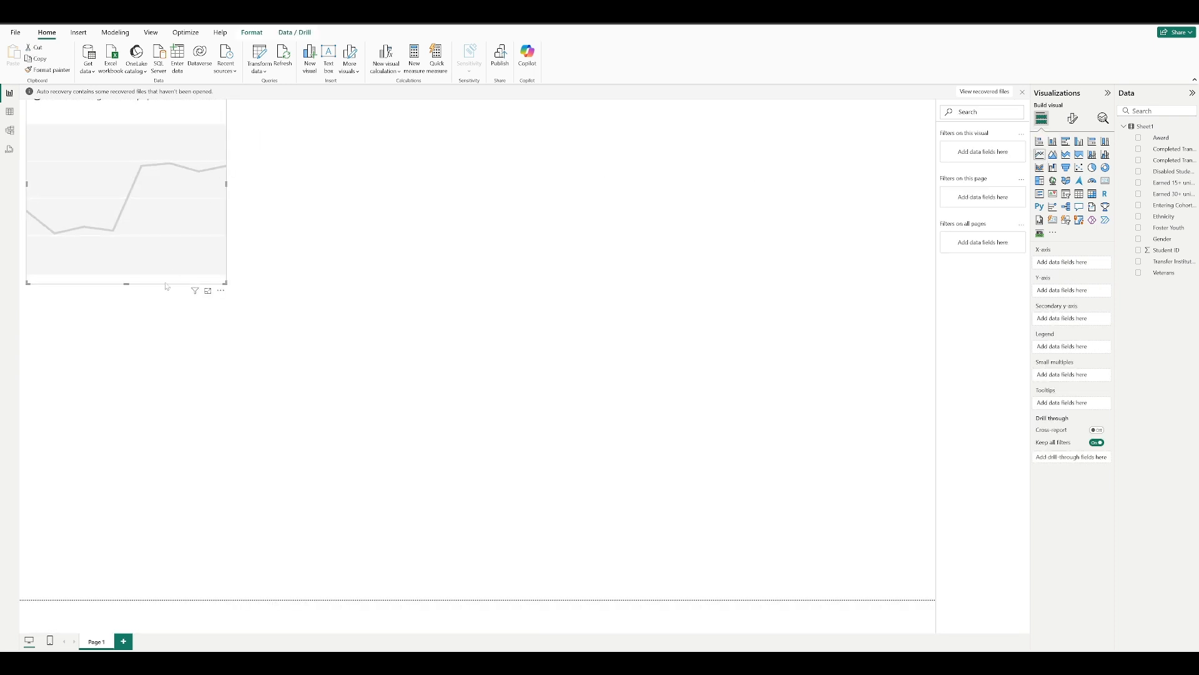
{"action": "left_click_drag", "start_coordinate": [168, 285], "coordinate": [275, 355]}
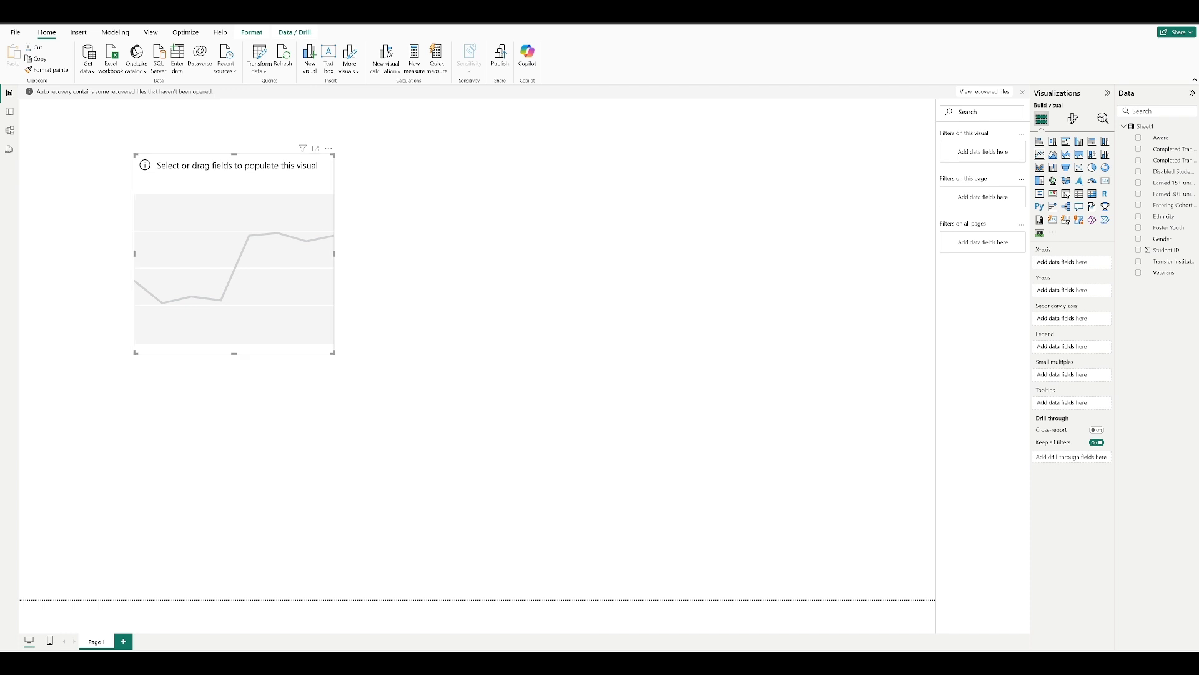
{"action": "left_click", "coordinate": [1140, 206]}
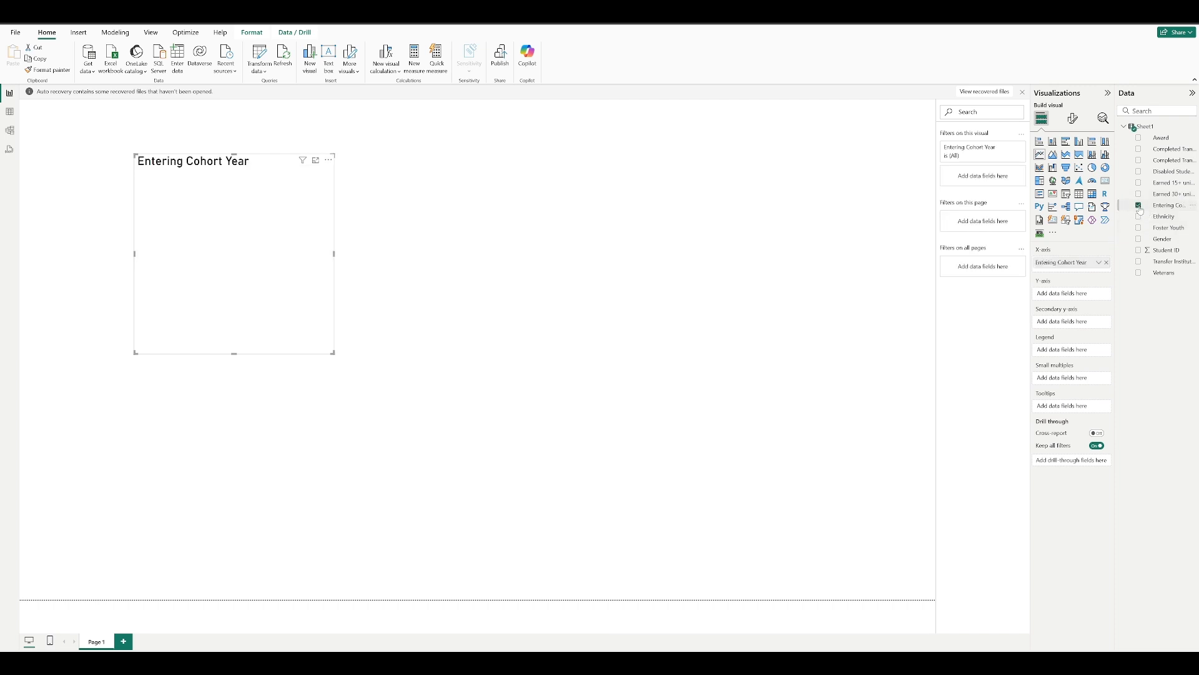
{"action": "left_click", "coordinate": [1139, 251]}
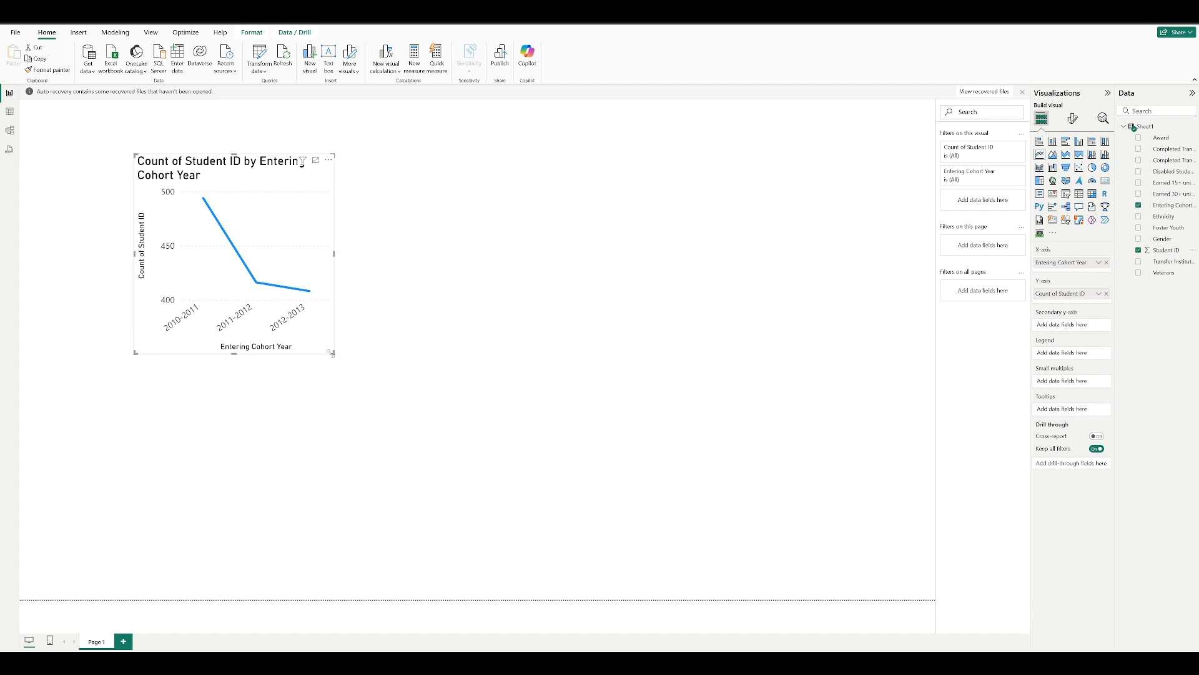
{"action": "left_click_drag", "start_coordinate": [333, 352], "coordinate": [539, 486]}
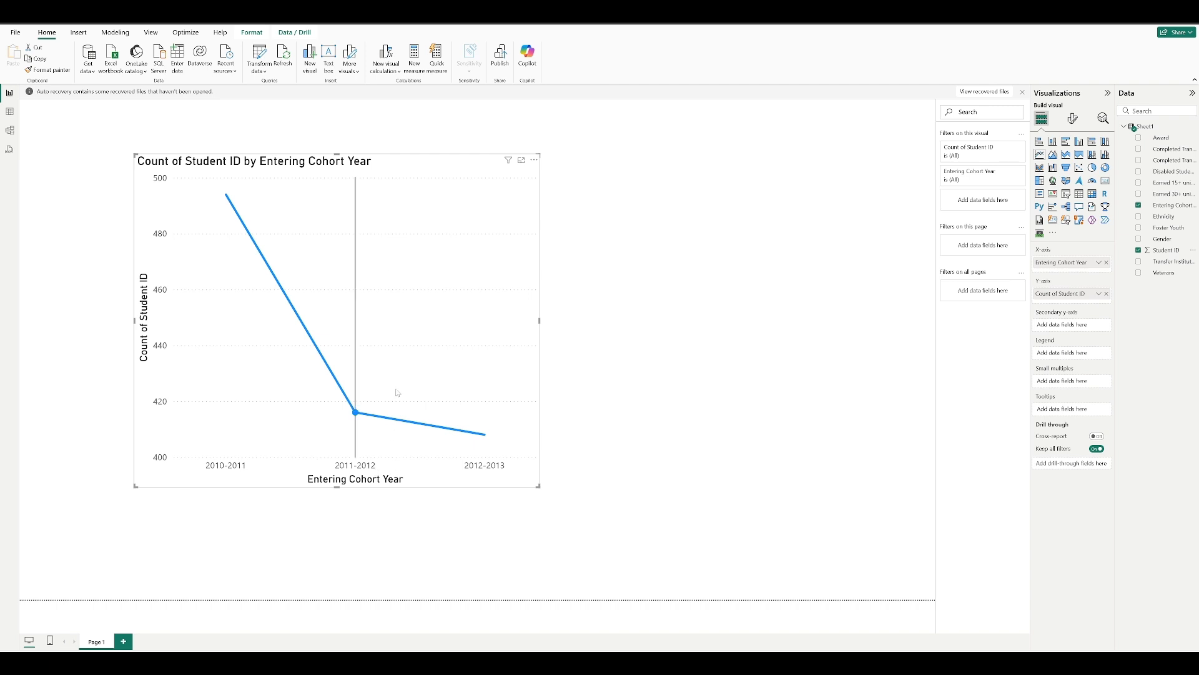
Check the Student ID column in the source table and inspect the line chart's count for each entering cohort year.
{"action": "left_click", "coordinate": [10, 112]}
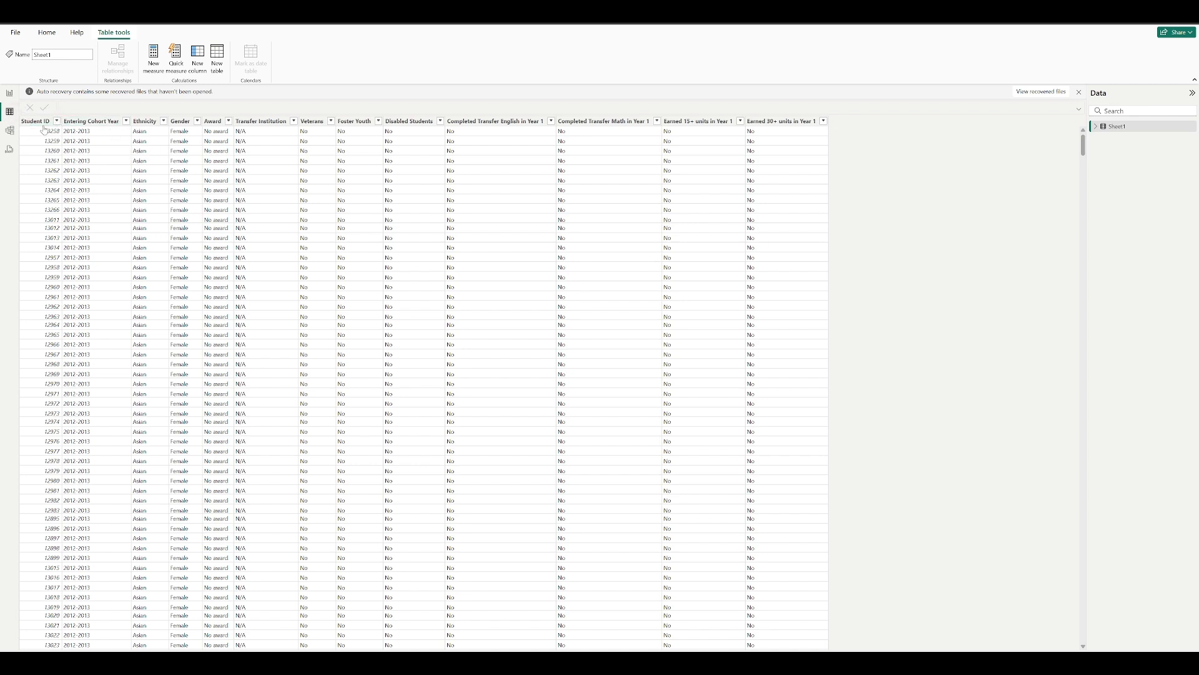
{"action": "left_click", "coordinate": [10, 94]}
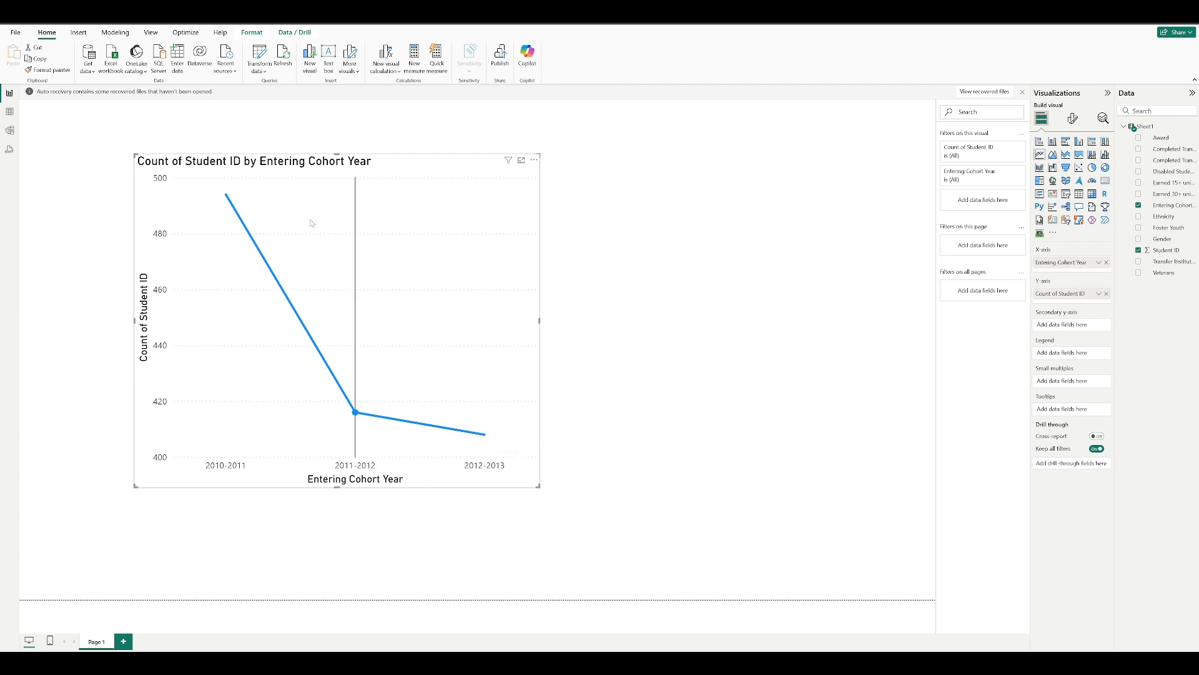
{"action": "mouse_move", "coordinate": [226, 198]}
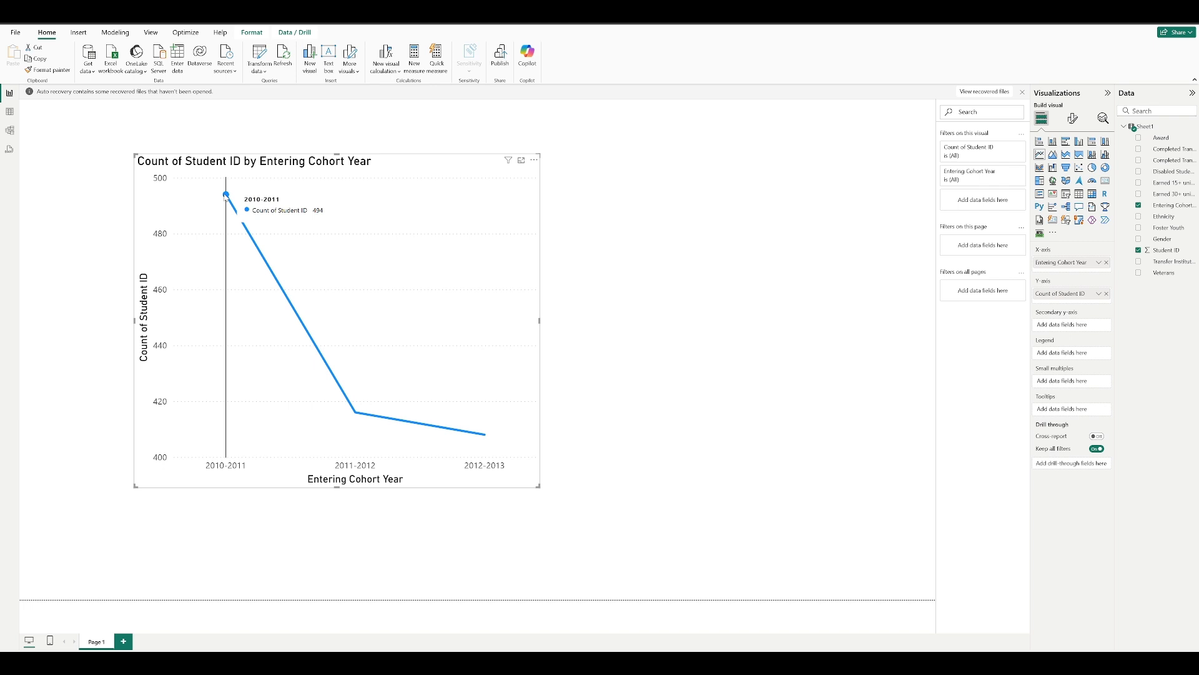
{"action": "mouse_move", "coordinate": [355, 413]}
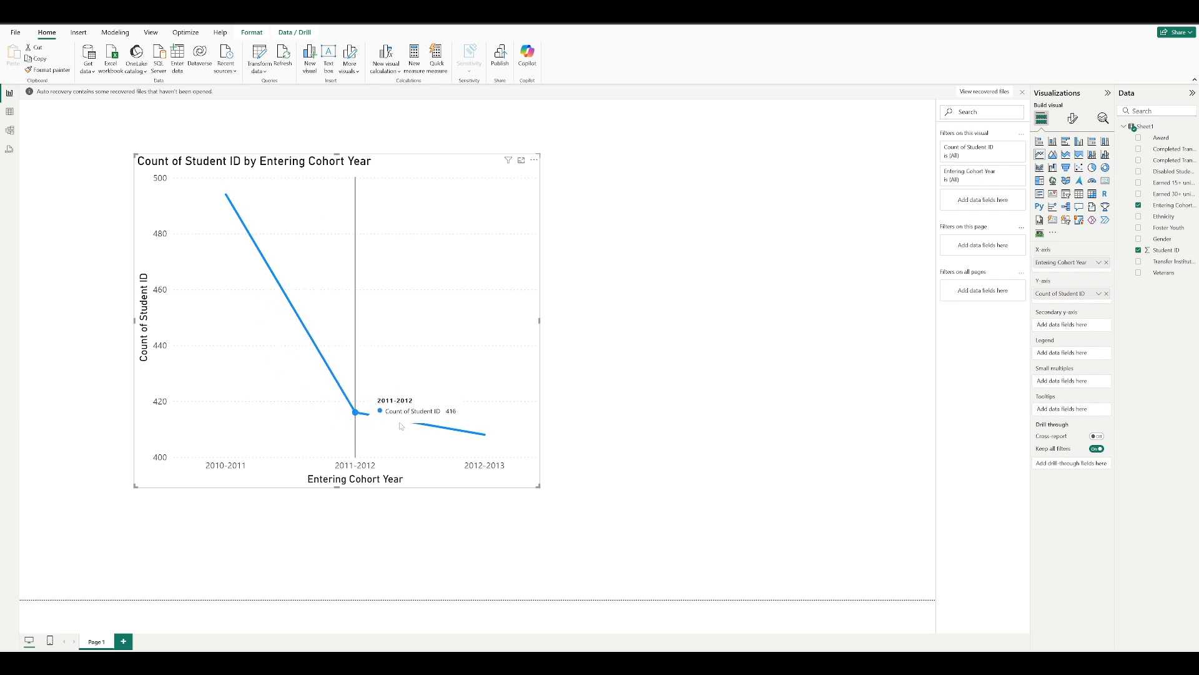
{"action": "mouse_move", "coordinate": [465, 440]}
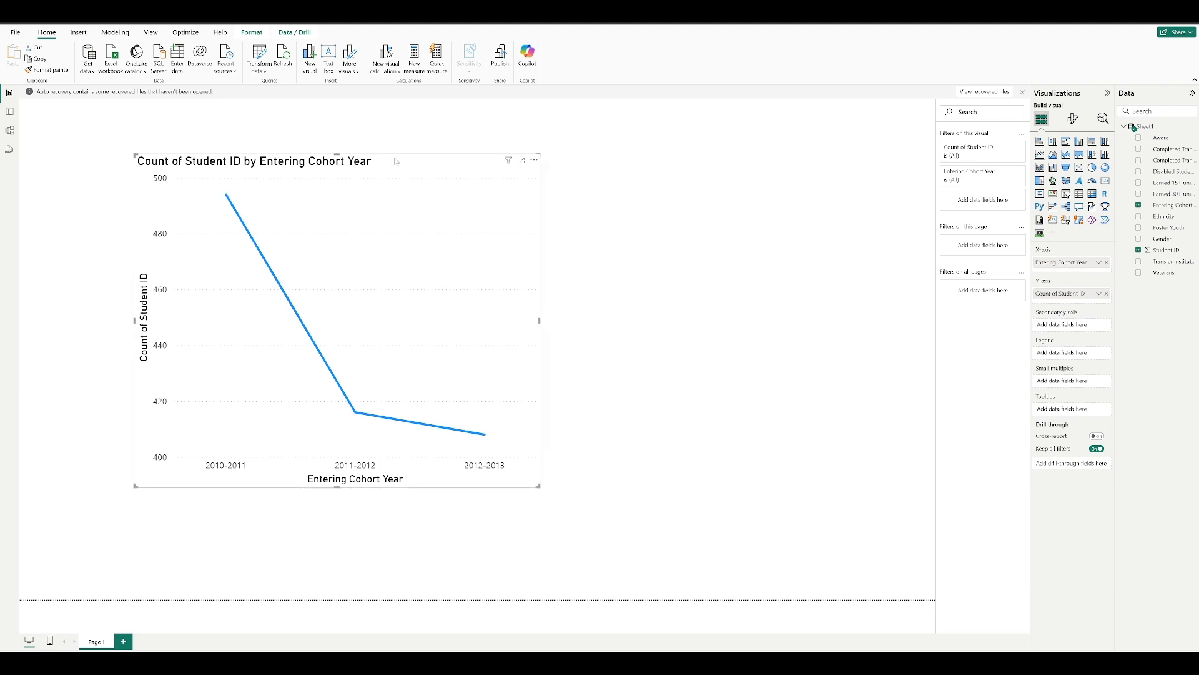
Set the line chart's Y-axis range to a minimum of 0 and a maximum of 500.
{"action": "left_click", "coordinate": [1074, 121]}
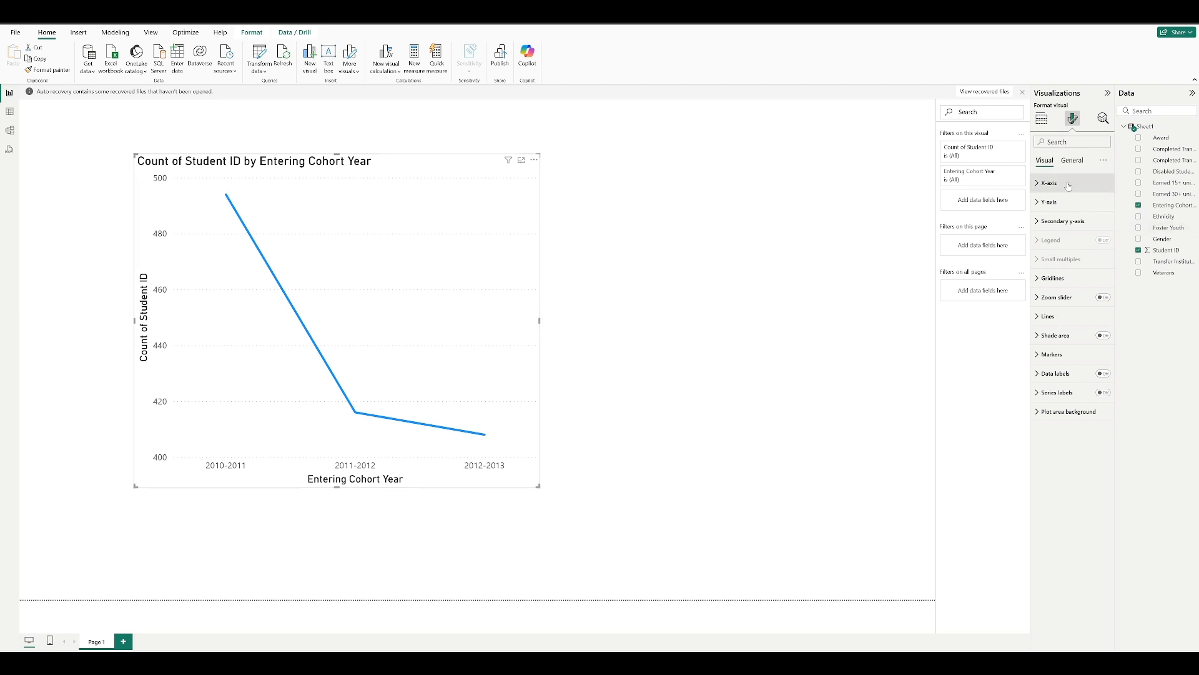
{"action": "left_click", "coordinate": [1054, 206]}
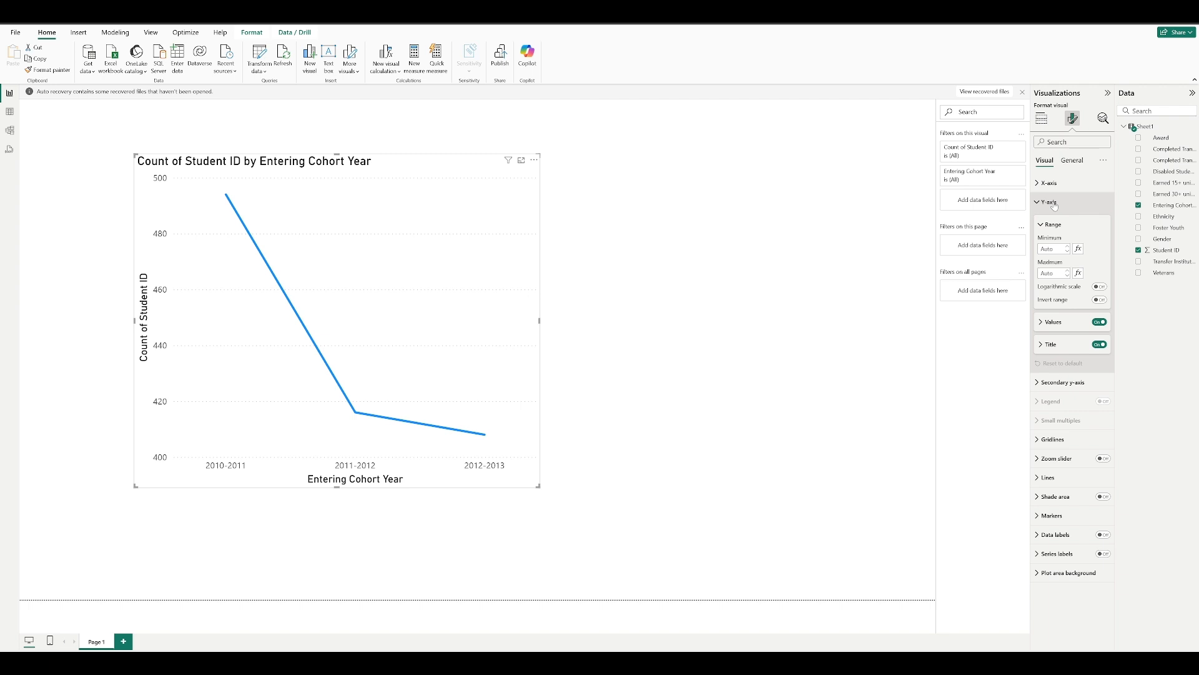
{"action": "left_click", "coordinate": [1052, 249]}
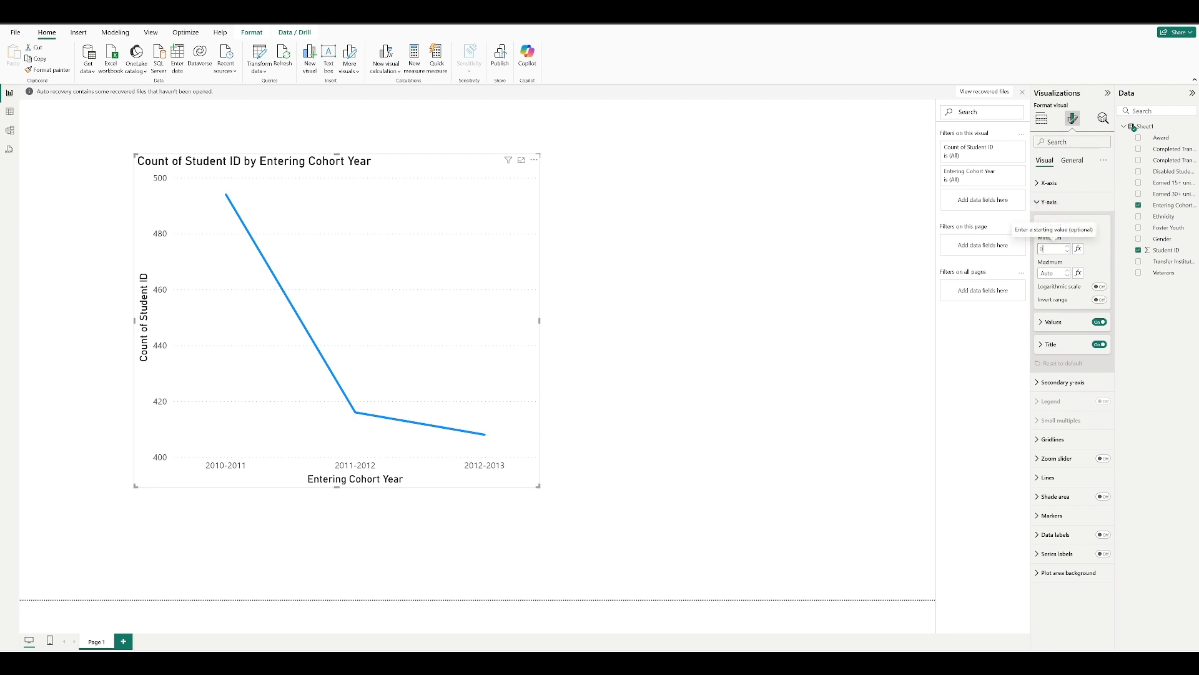
{"action": "left_click", "coordinate": [1051, 273]}
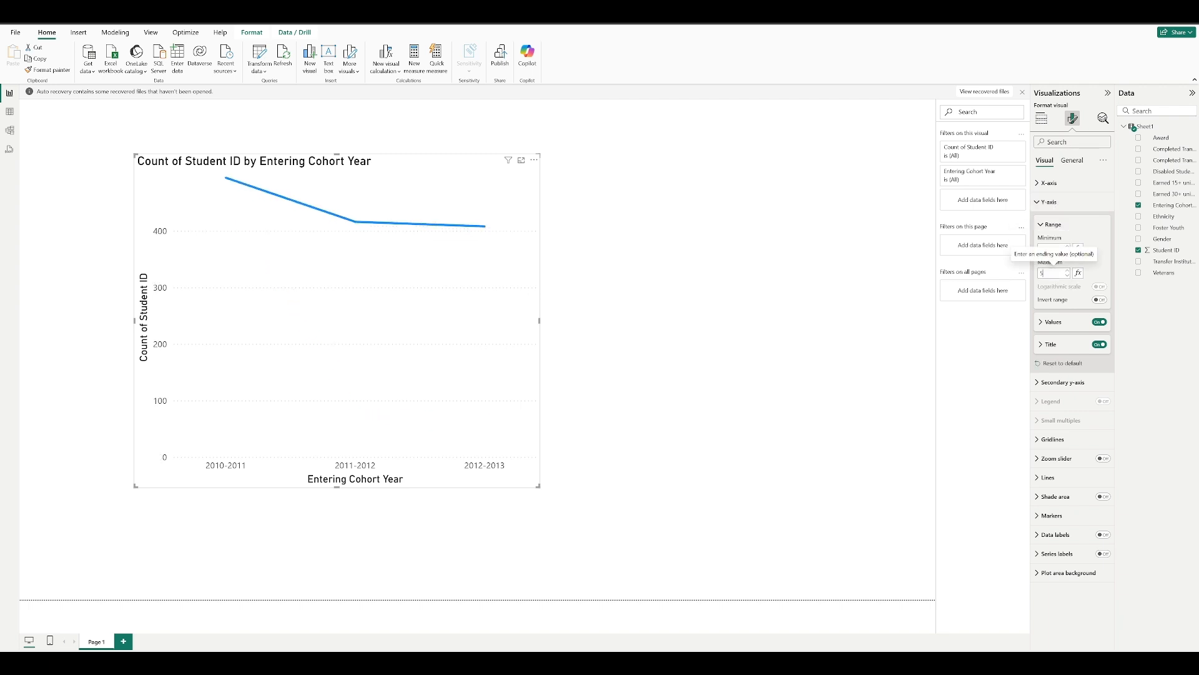
{"action": "type", "text": "500"}
{"action": "key", "text": "Tab"}
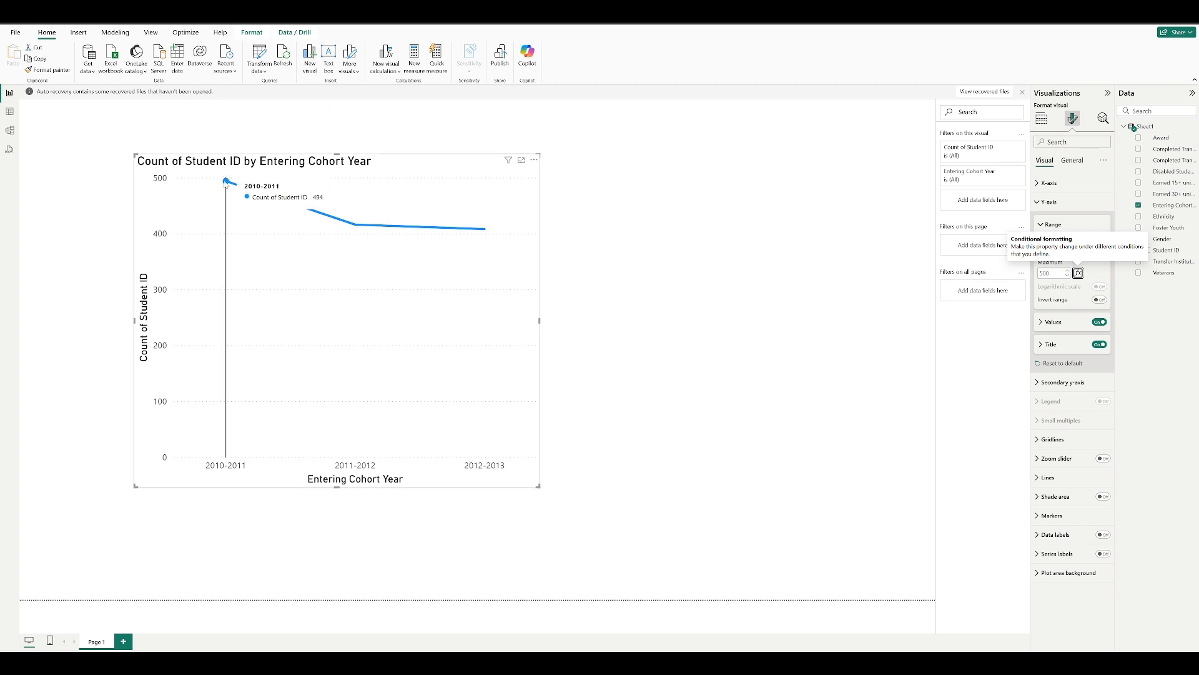
Examine the line chart's formatting options for Y-axis values, Y-axis title, secondary Y-axis, gridlines and zoom slider.
{"action": "left_click", "coordinate": [1044, 323]}
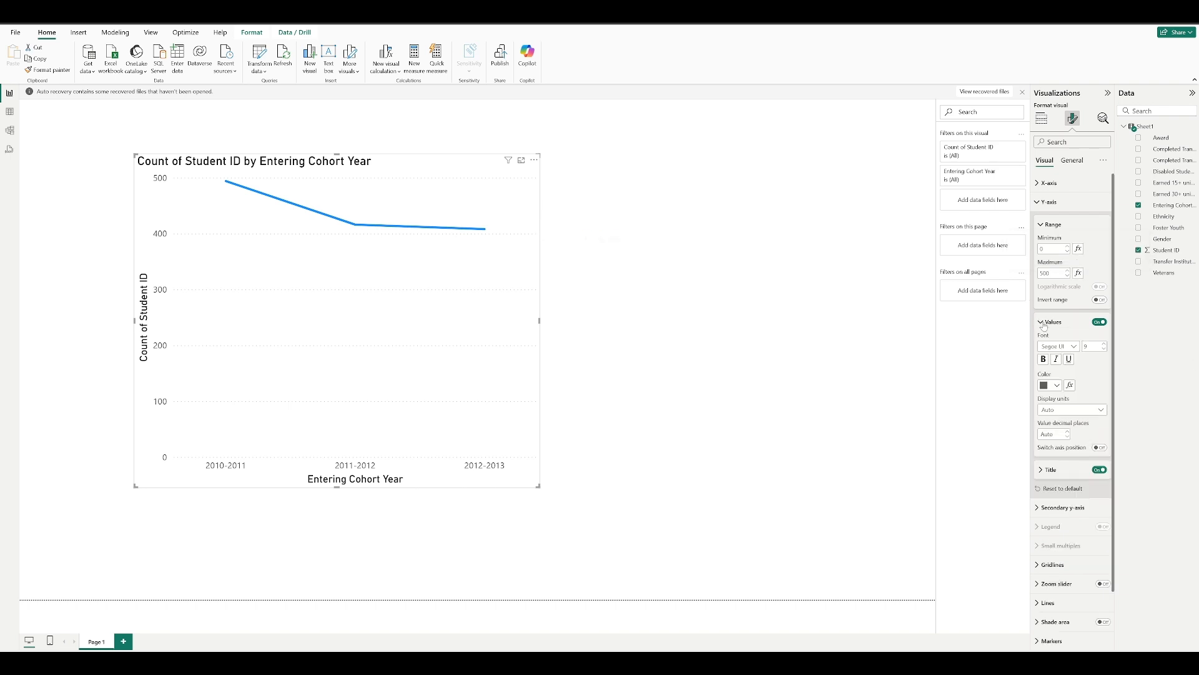
{"action": "left_click", "coordinate": [1043, 322]}
{"action": "left_click", "coordinate": [1039, 350]}
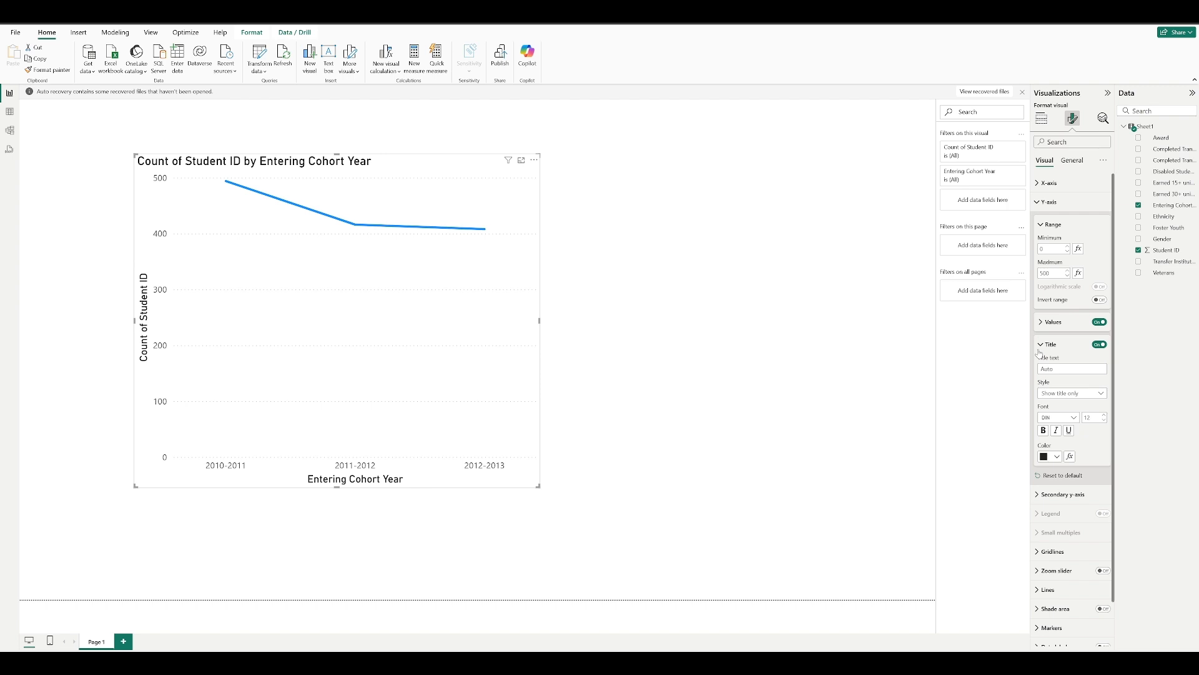
{"action": "left_click", "coordinate": [1039, 350]}
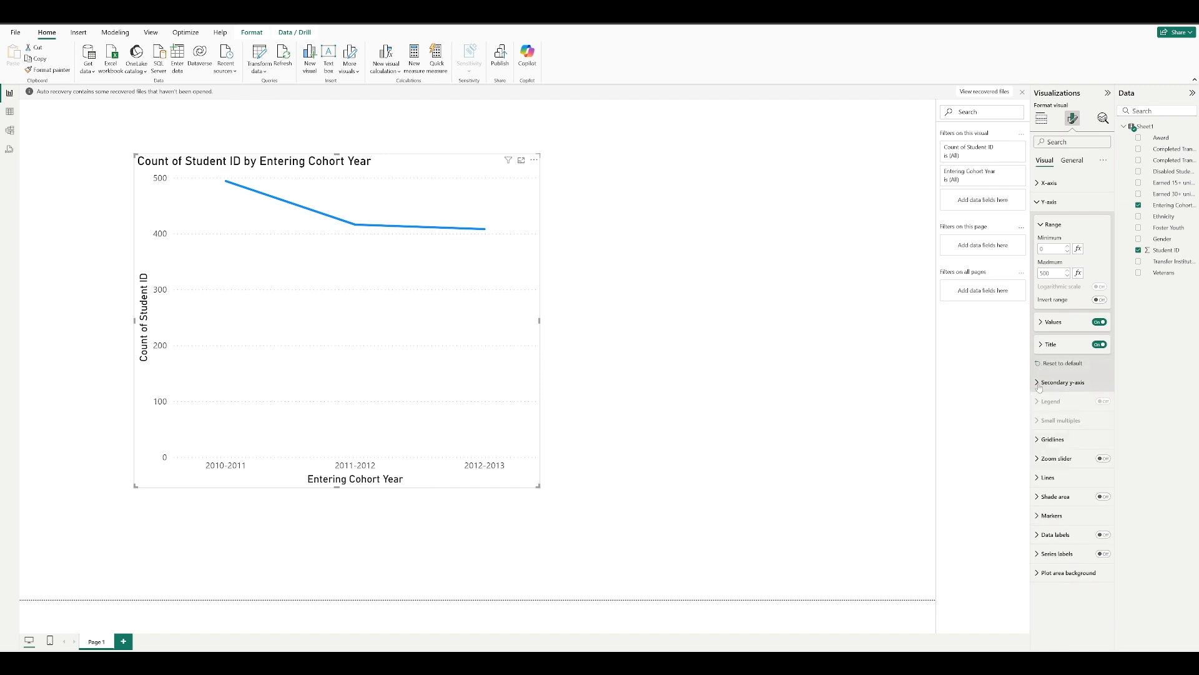
{"action": "left_click", "coordinate": [1040, 384]}
{"action": "left_click", "coordinate": [1040, 386]}
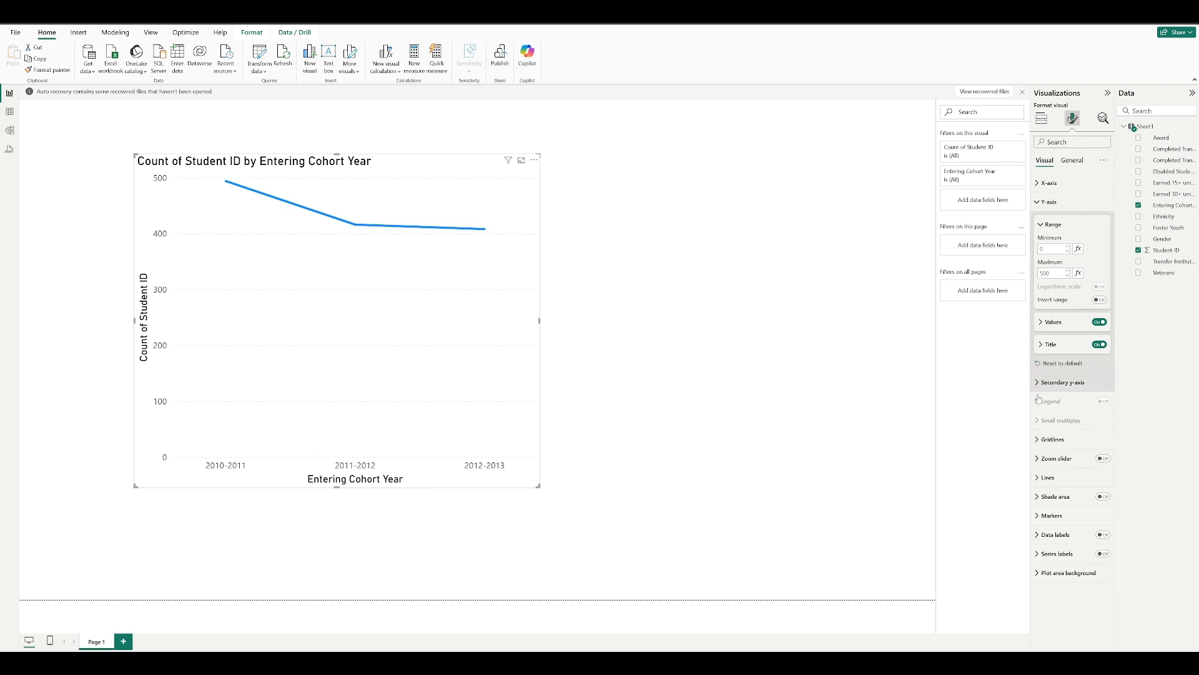
{"action": "left_click", "coordinate": [1038, 441]}
{"action": "left_click", "coordinate": [1037, 440]}
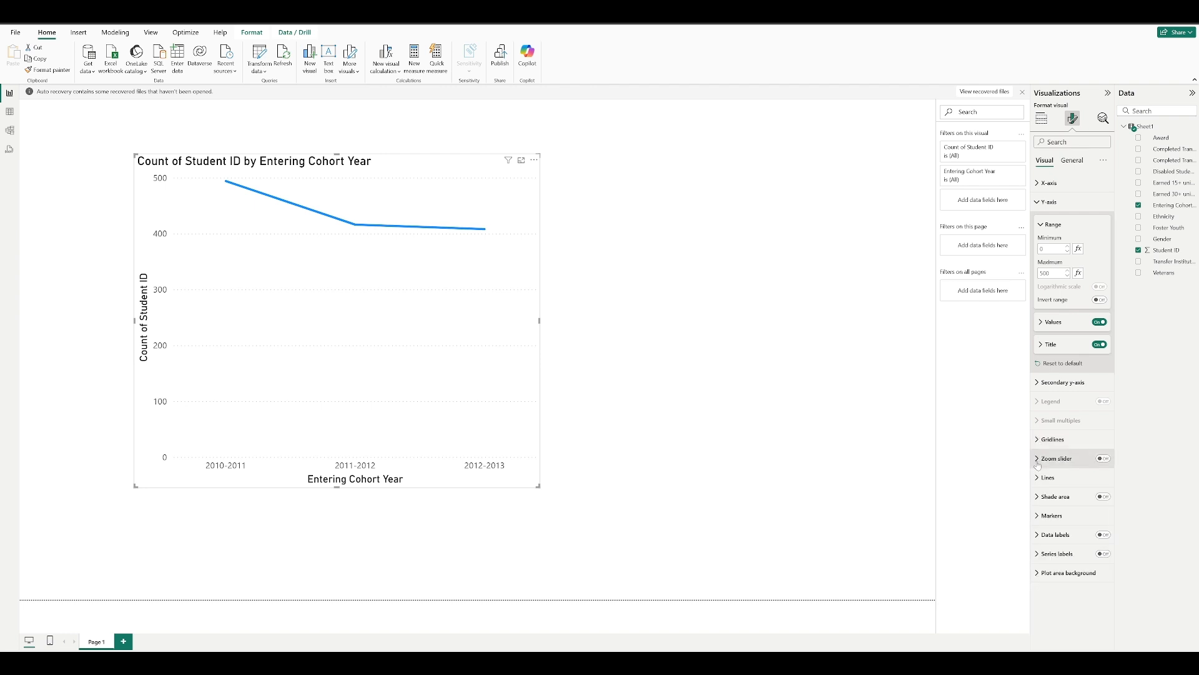
{"action": "left_click", "coordinate": [1038, 462]}
{"action": "left_click", "coordinate": [1037, 462]}
Change the line chart's line colour to the orange theme colour for all series.
{"action": "left_click", "coordinate": [1038, 479]}
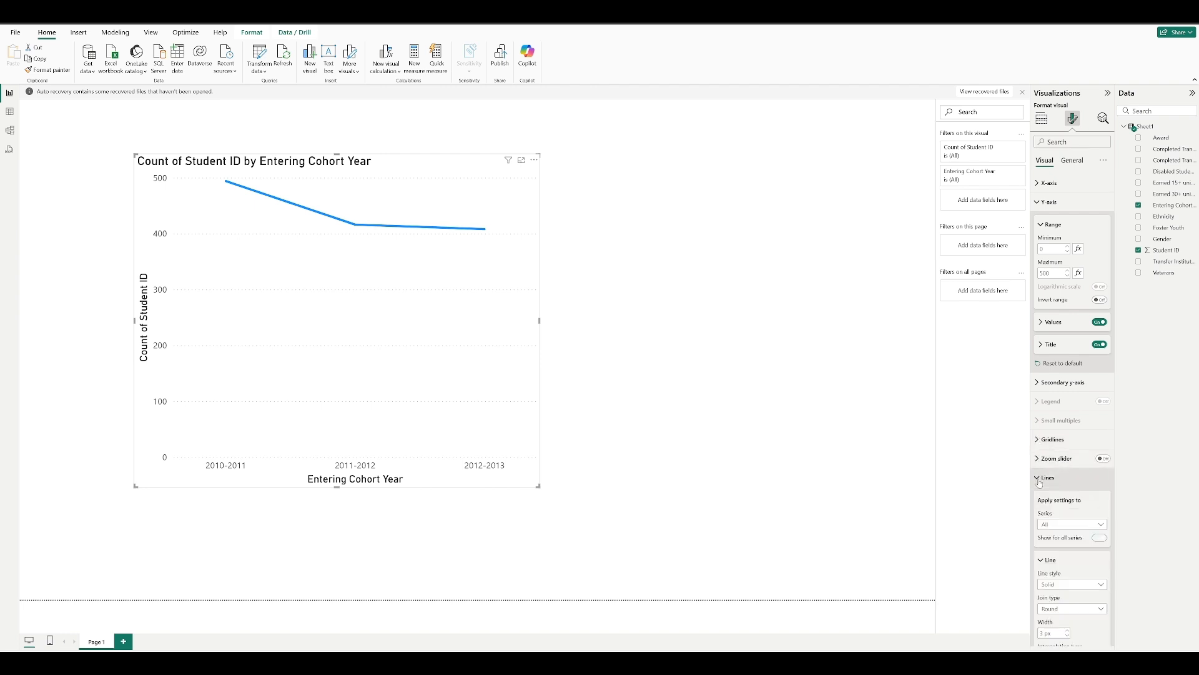
{"action": "scroll", "coordinate": [1092, 493], "scroll_direction": "down", "scroll_amount": 3}
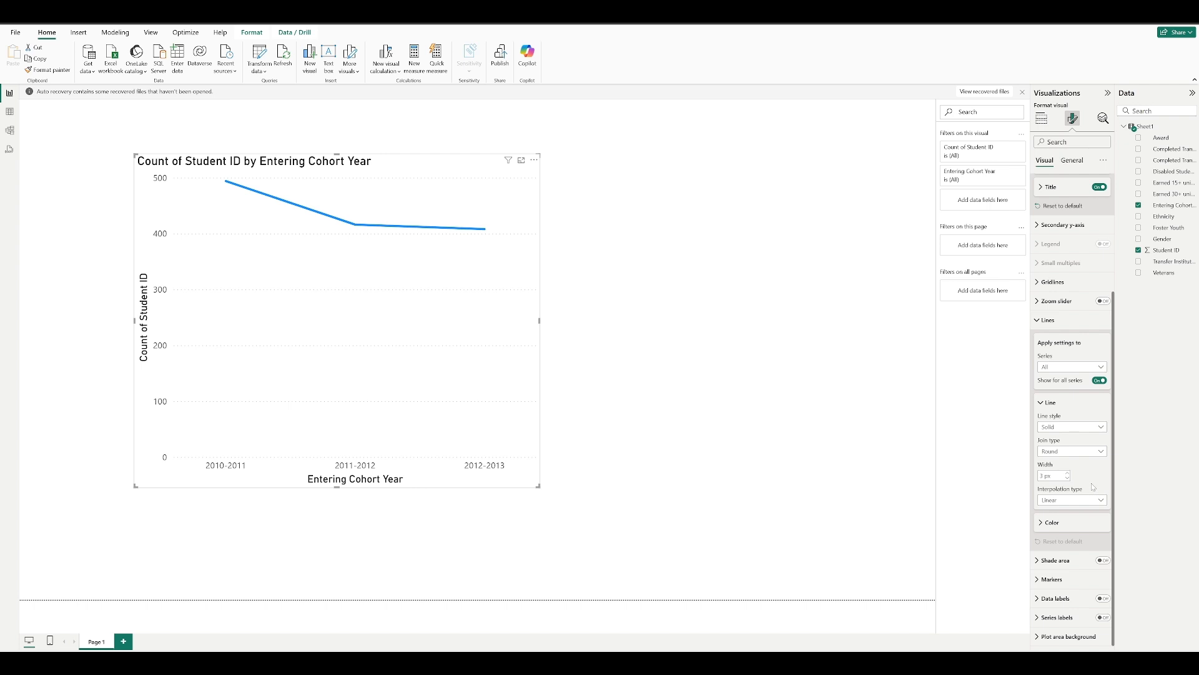
{"action": "left_click", "coordinate": [1043, 525]}
{"action": "left_click", "coordinate": [1058, 549]}
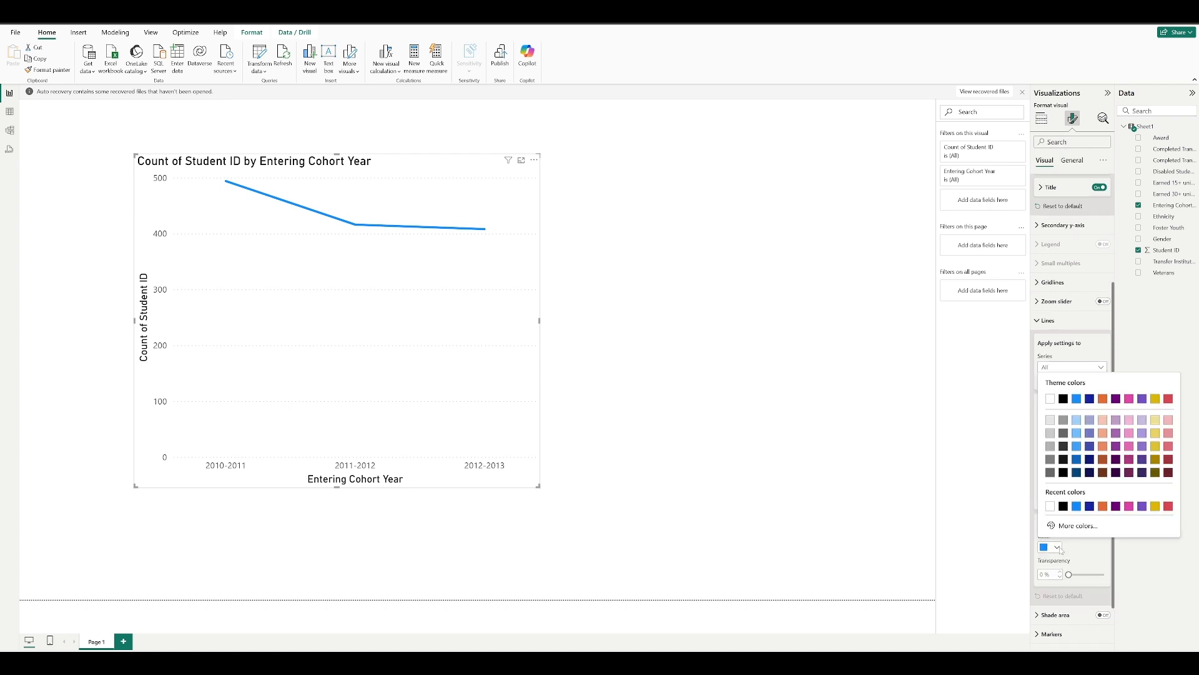
{"action": "left_click", "coordinate": [1103, 400]}
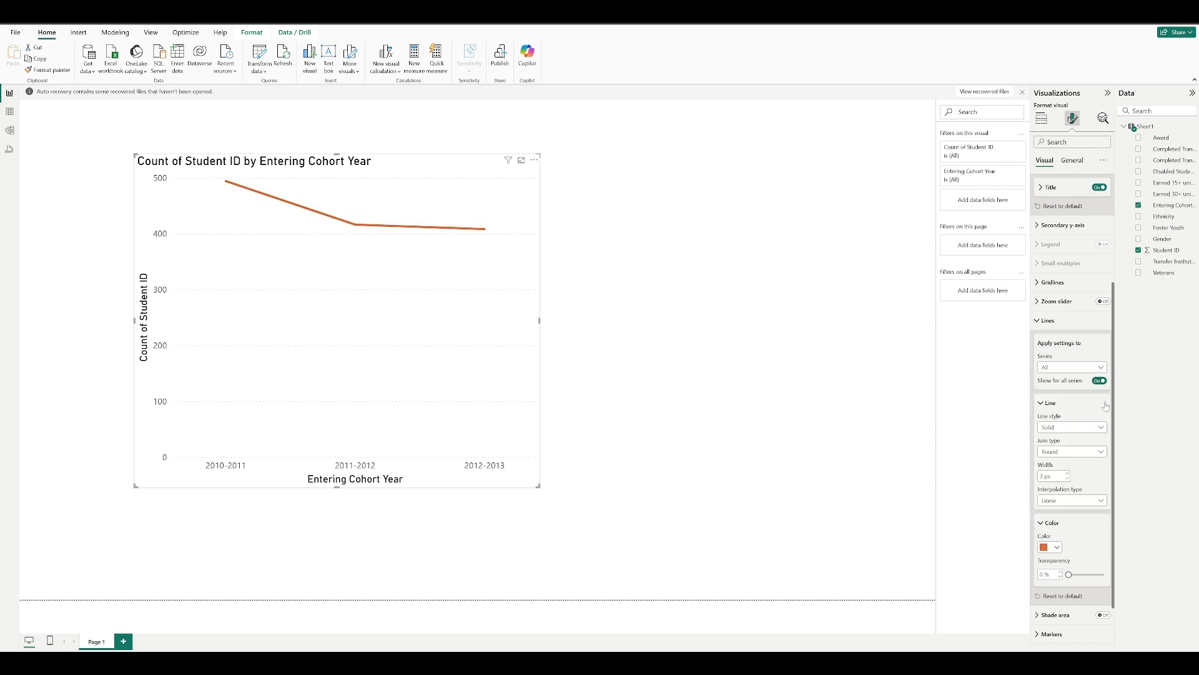
Shorten the line chart's title to "Entering Cohort Year".
{"action": "mouse_move", "coordinate": [249, 234]}
{"action": "left_click", "coordinate": [1035, 326]}
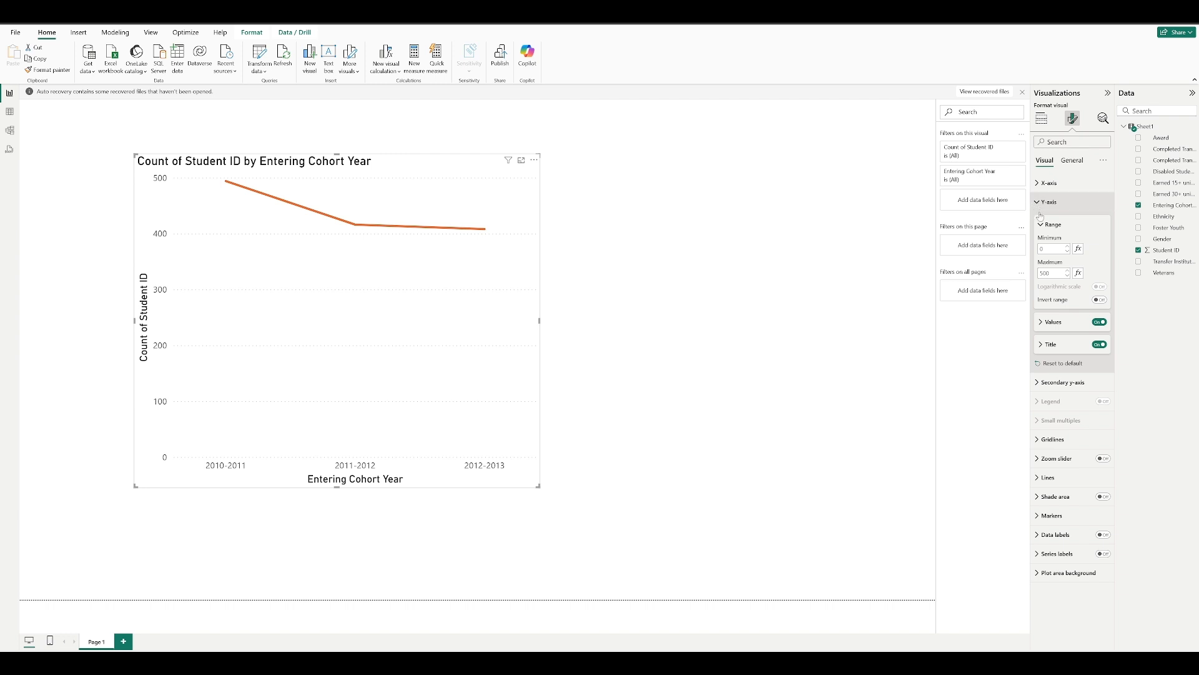
{"action": "left_click", "coordinate": [1042, 347]}
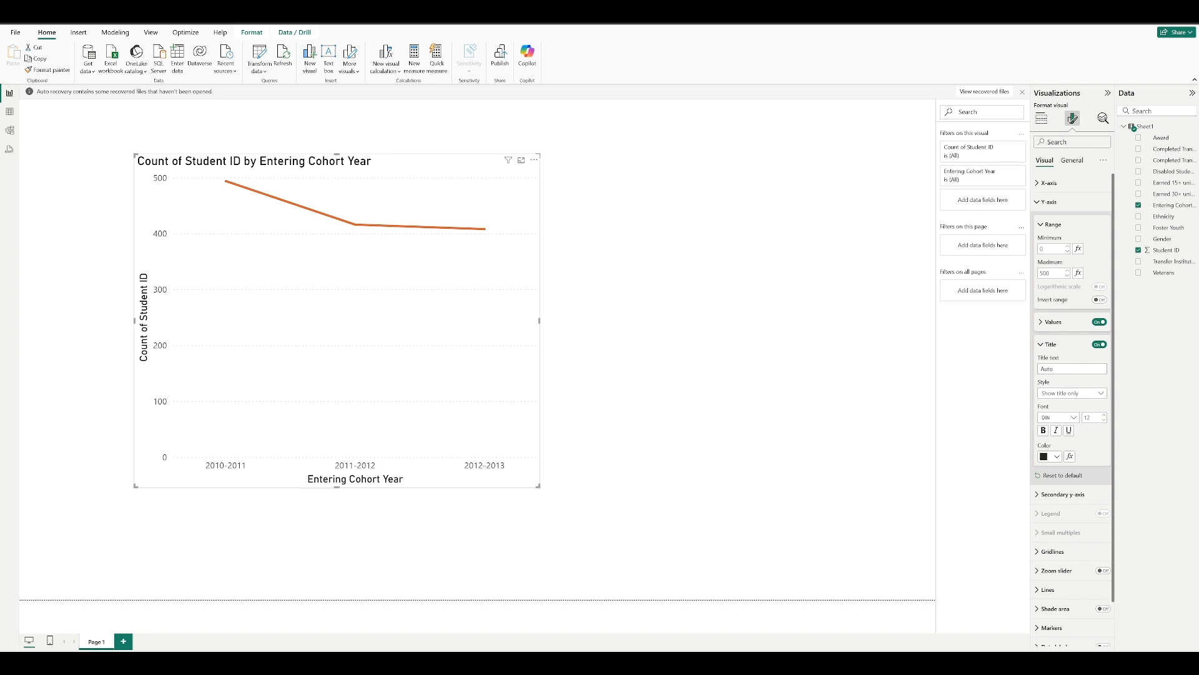
{"action": "left_click", "coordinate": [1039, 497]}
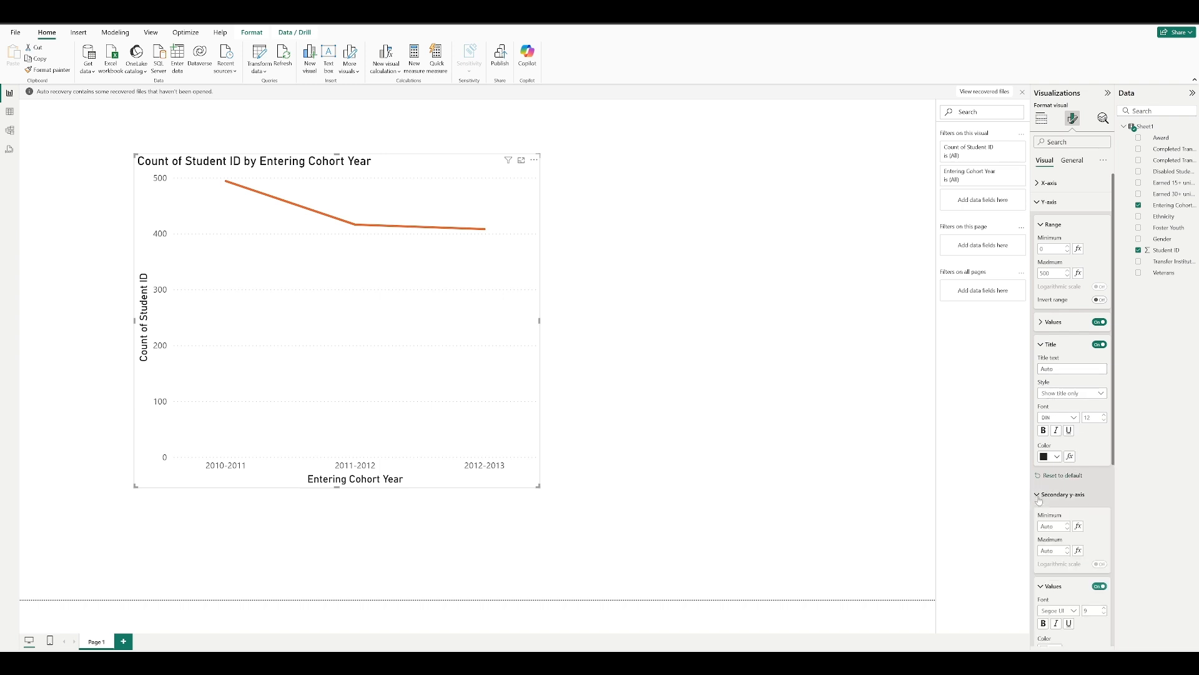
{"action": "left_click", "coordinate": [1039, 497]}
{"action": "scroll", "coordinate": [1074, 434], "scroll_direction": "down", "scroll_amount": 1}
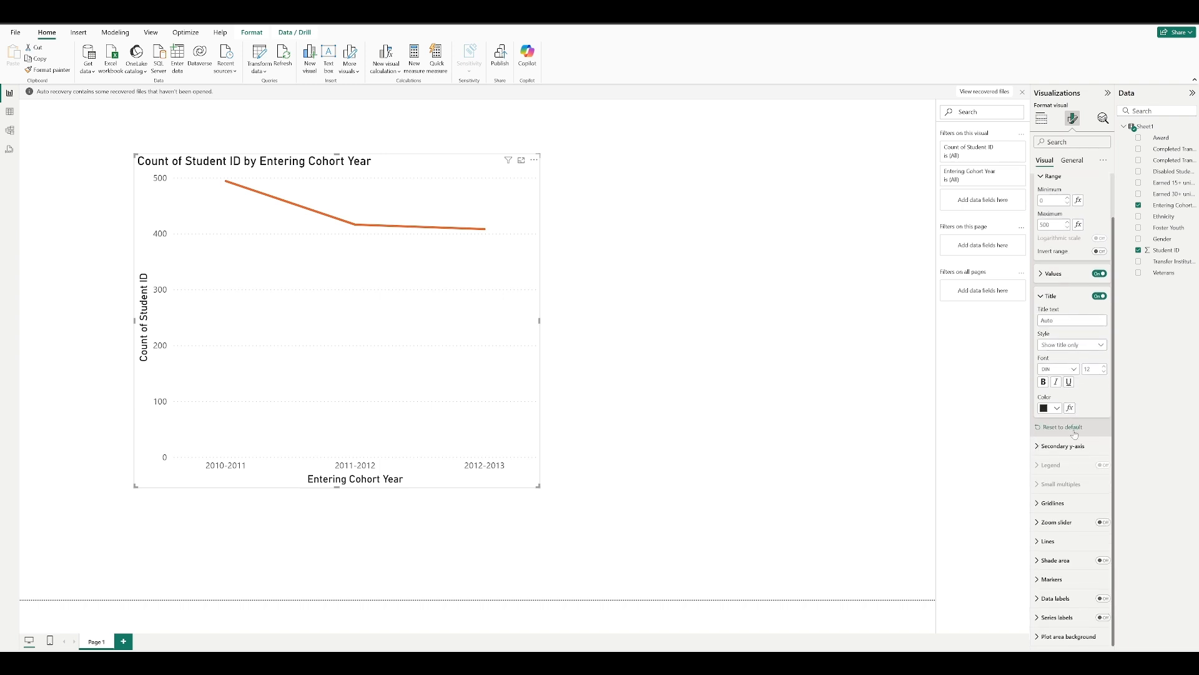
{"action": "left_click", "coordinate": [1072, 161]}
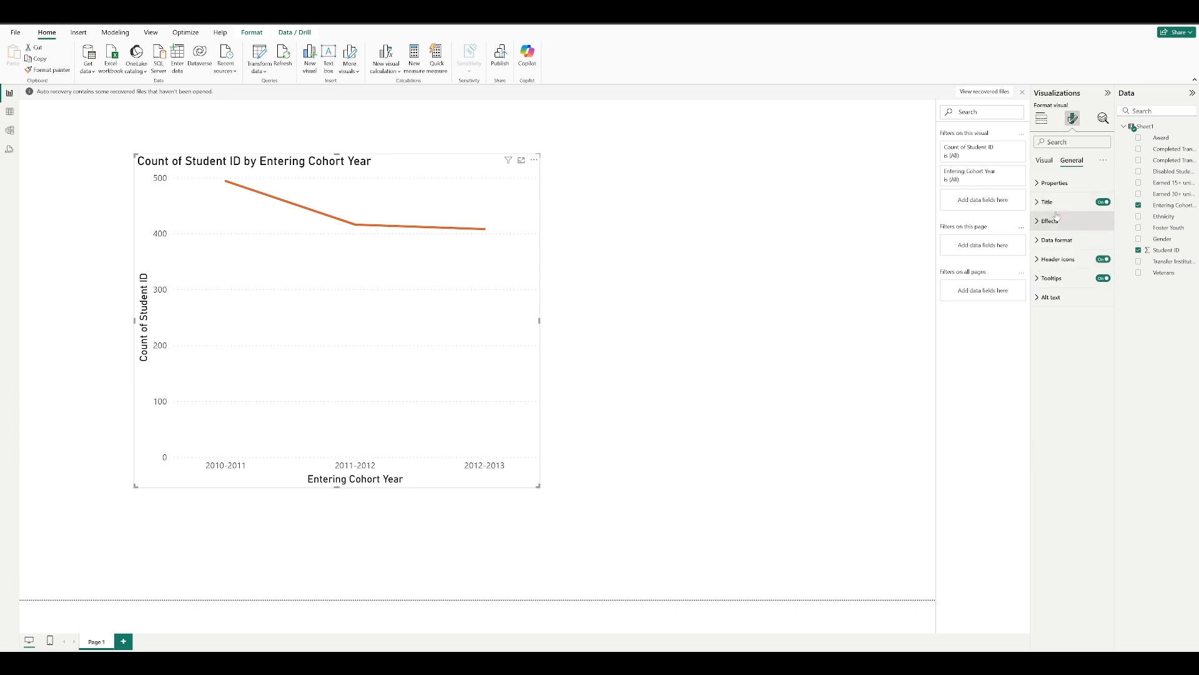
{"action": "left_click", "coordinate": [1052, 202]}
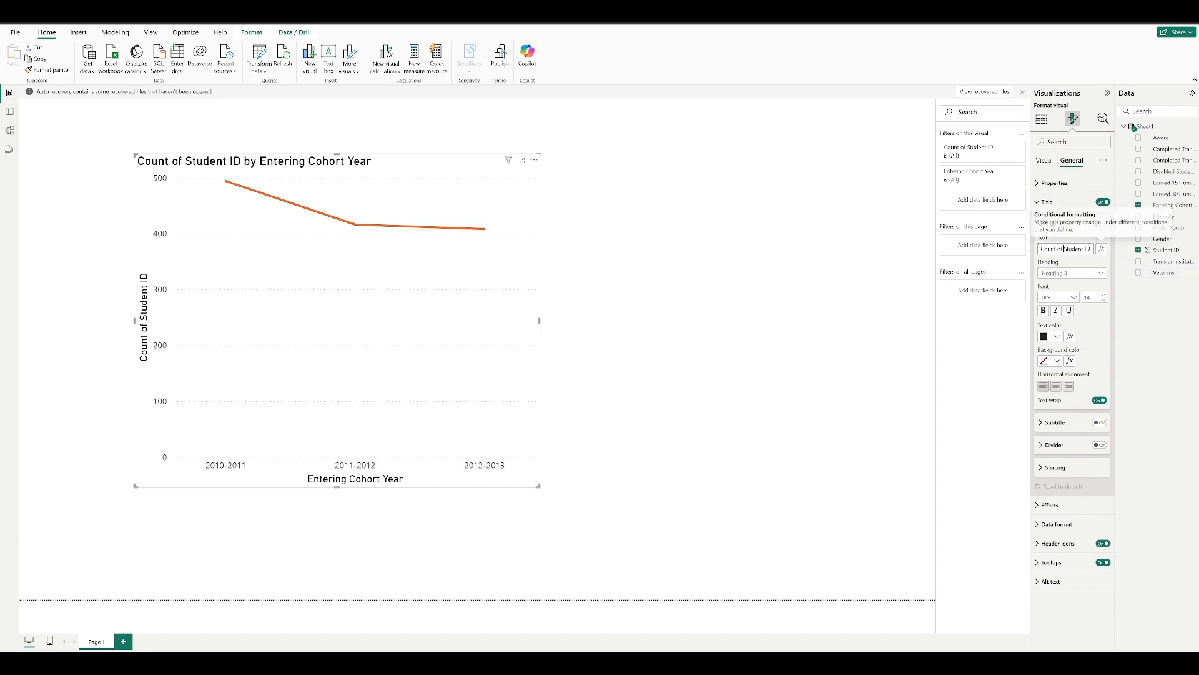
{"action": "left_click", "coordinate": [1065, 248]}
{"action": "key", "text": "BackSpace"}
{"action": "key", "text": "BackSpace"}
{"action": "key", "text": "BackSpace"}
{"action": "key", "text": "BackSpace"}
{"action": "key", "text": "BackSpace"}
{"action": "key", "text": "BackSpace"}
{"action": "key", "text": "BackSpace"}
{"action": "key", "text": "BackSpace"}
{"action": "key", "text": "BackSpace"}
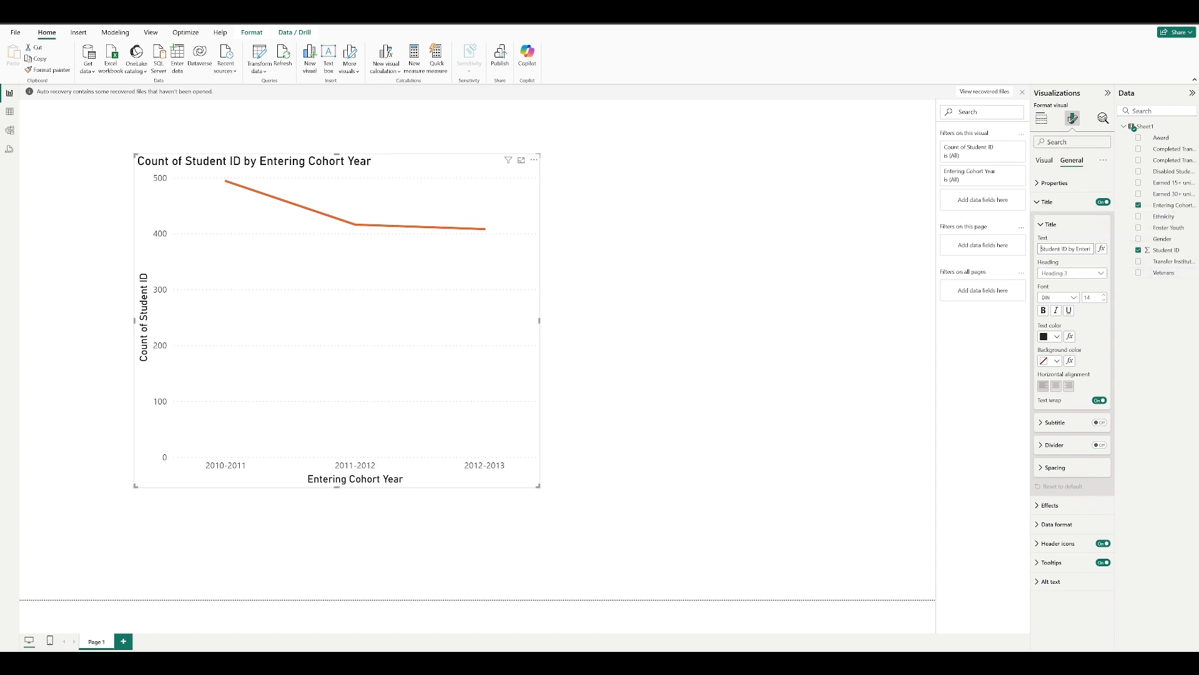
{"action": "key", "text": "Delete"}
{"action": "key", "text": "Delete"}
{"action": "key", "text": "Delete"}
{"action": "key", "text": "Delete"}
{"action": "key", "text": "Delete"}
{"action": "key", "text": "Delete"}
{"action": "key", "text": "Delete"}
{"action": "key", "text": "Delete"}
{"action": "key", "text": "Delete"}
{"action": "key", "text": "Delete"}
{"action": "key", "text": "Delete"}
{"action": "key", "text": "Delete"}
{"action": "key", "text": "Delete"}
{"action": "key", "text": "Delete"}
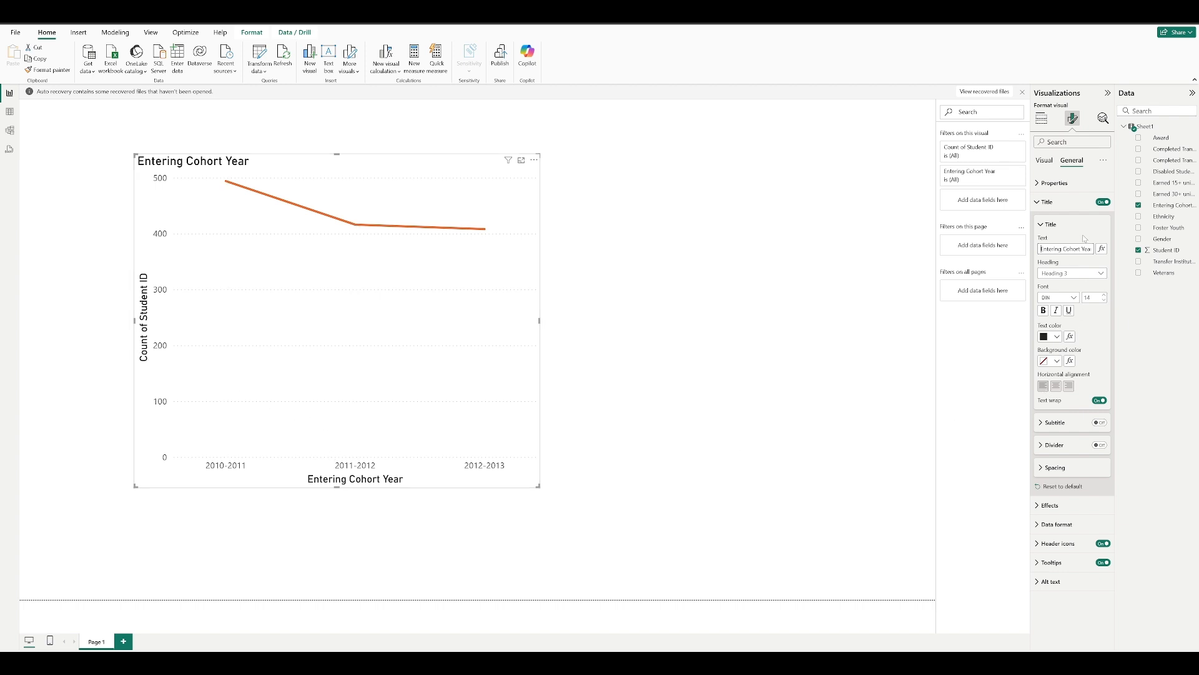
{"action": "left_click", "coordinate": [1044, 226]}
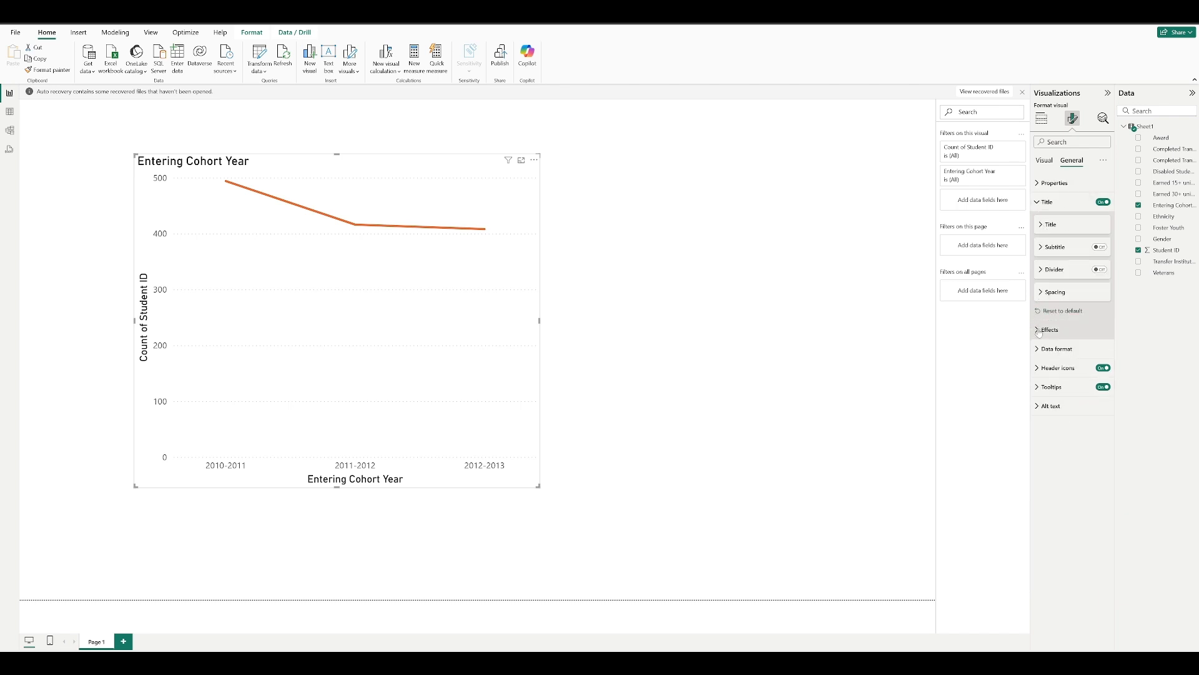
{"action": "left_click", "coordinate": [1034, 351]}
{"action": "left_click", "coordinate": [1036, 350]}
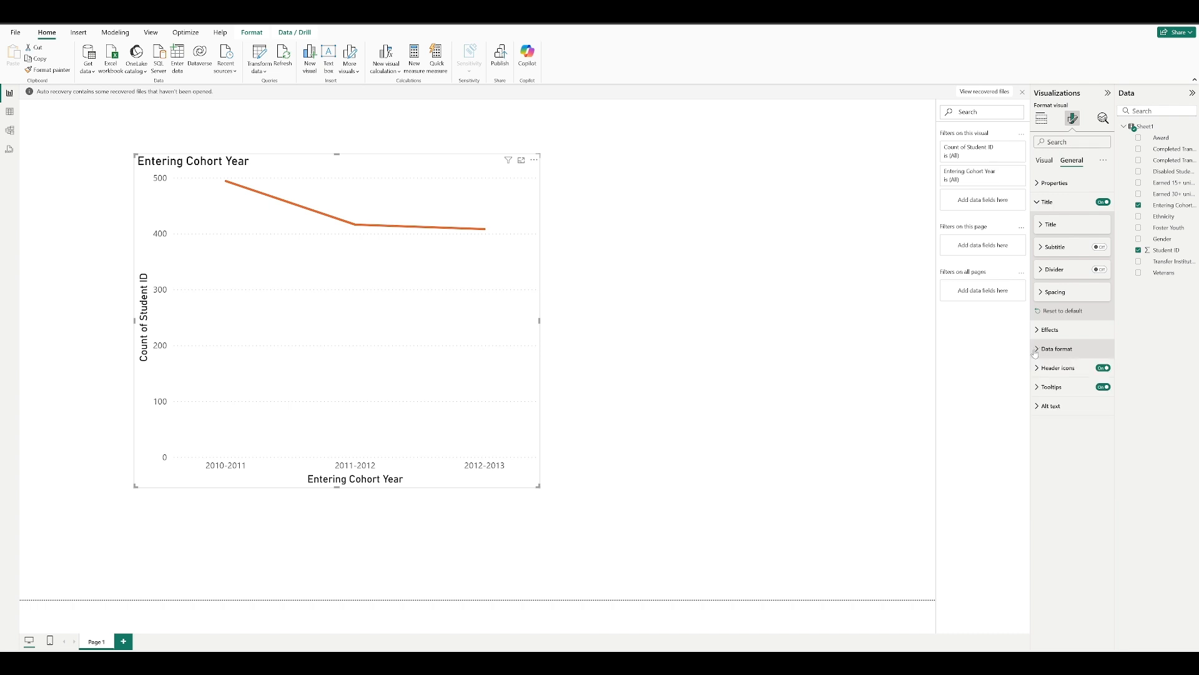
{"action": "left_click", "coordinate": [1041, 370]}
{"action": "left_click", "coordinate": [1040, 369]}
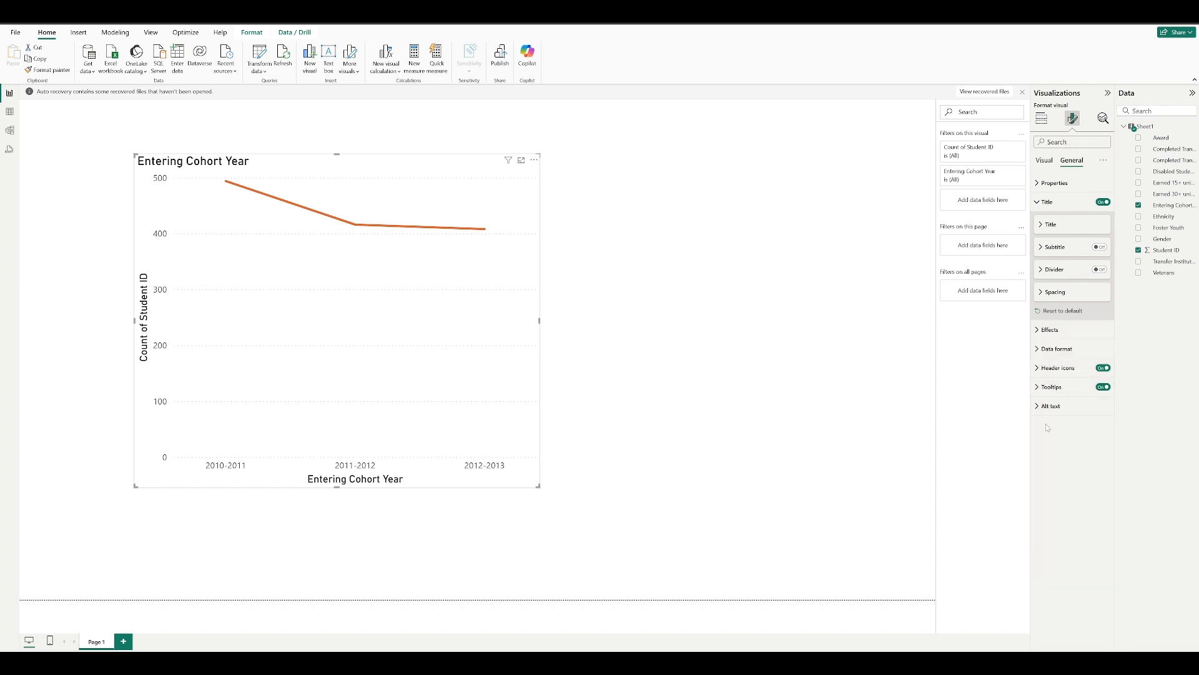
Turn off the Y-axis title and the X-axis title of the line chart.
{"action": "left_click", "coordinate": [1048, 162]}
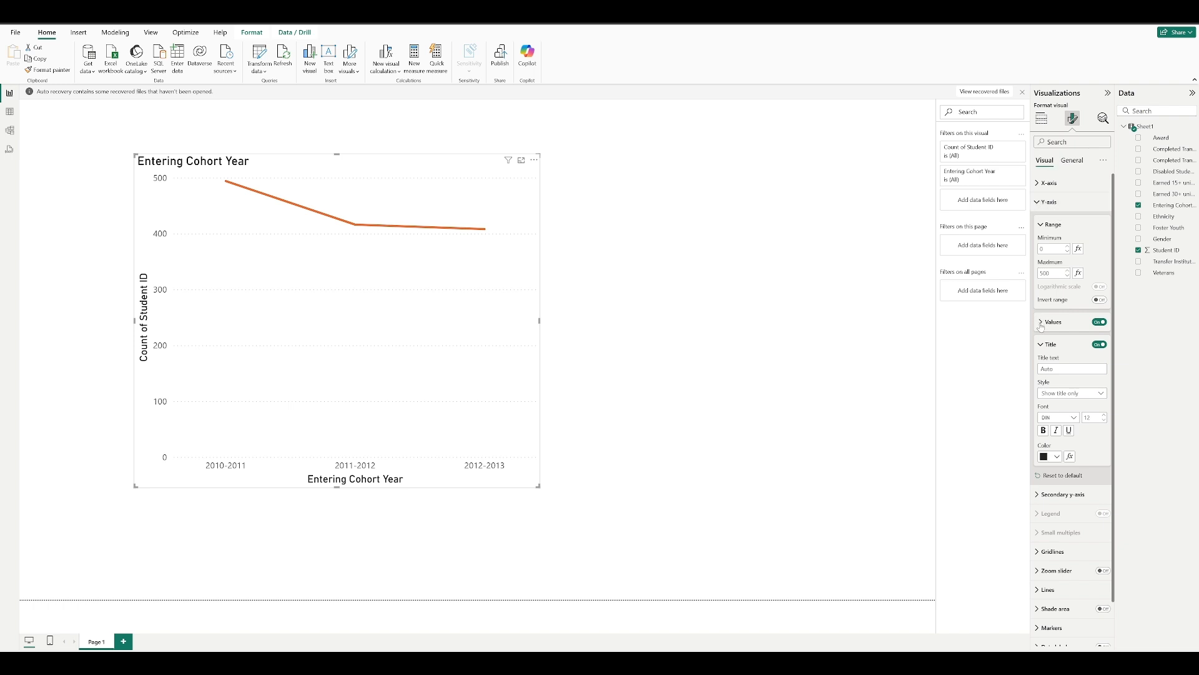
{"action": "left_click", "coordinate": [1099, 344]}
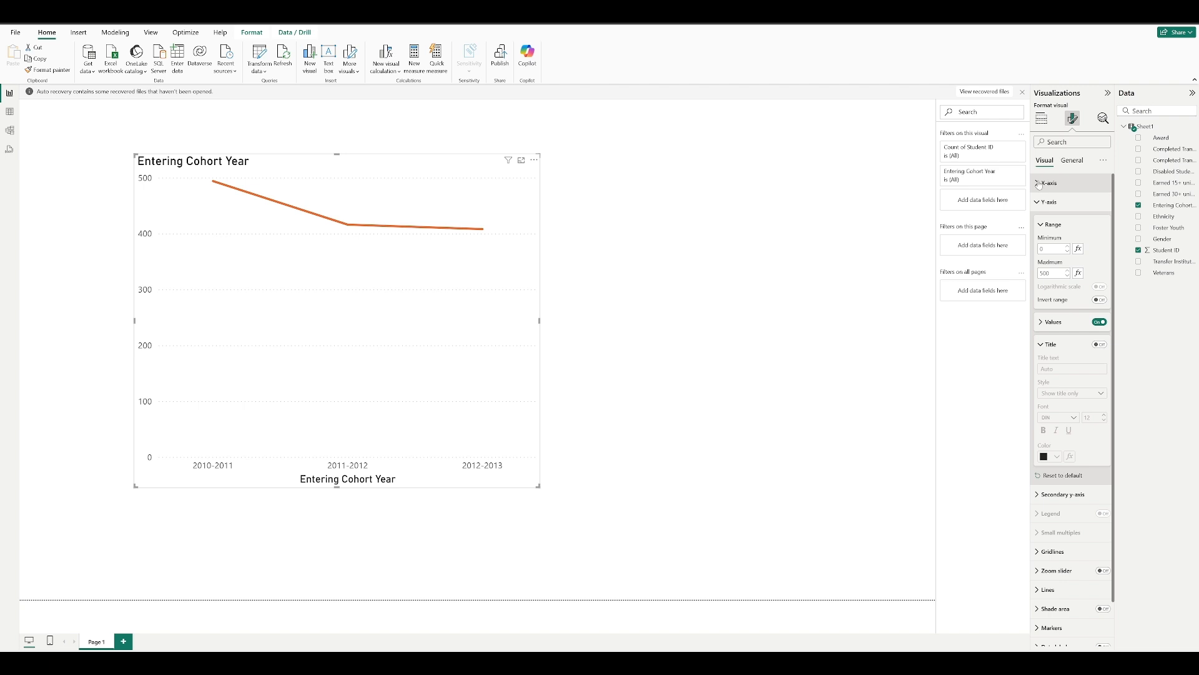
{"action": "left_click", "coordinate": [1059, 182]}
{"action": "left_click", "coordinate": [1099, 334]}
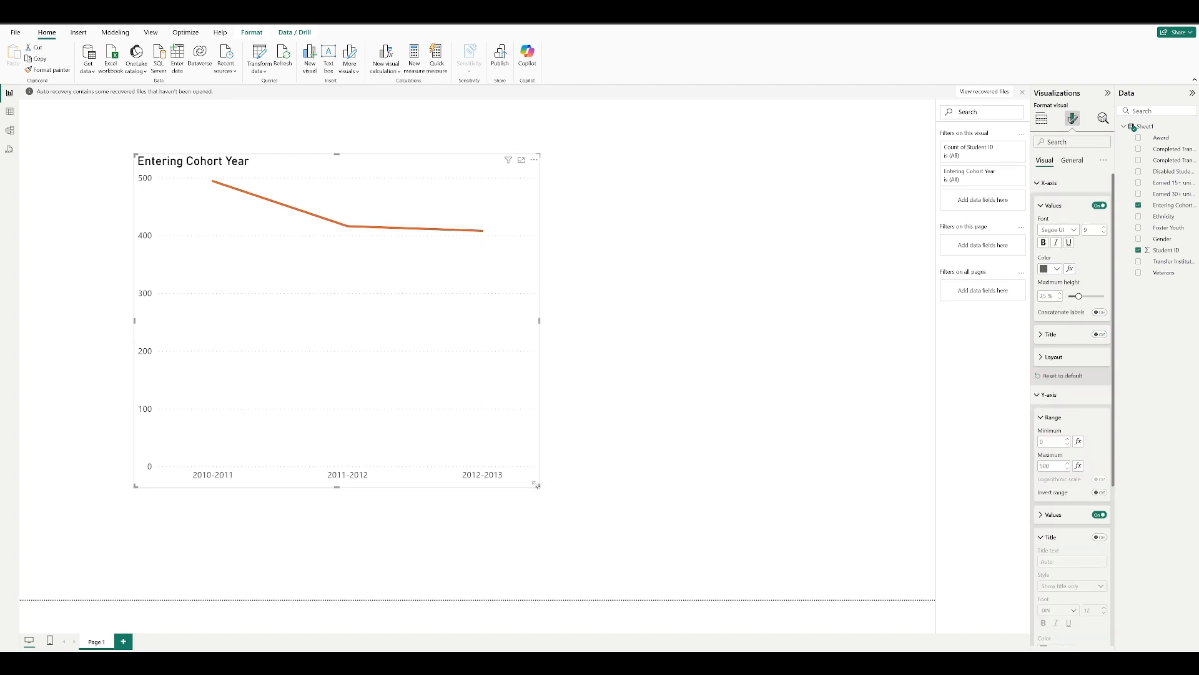
Shrink the line chart to about two-thirds of its width and half its height and move it to the page's left edge.
{"action": "left_click_drag", "start_coordinate": [539, 486], "coordinate": [398, 321]}
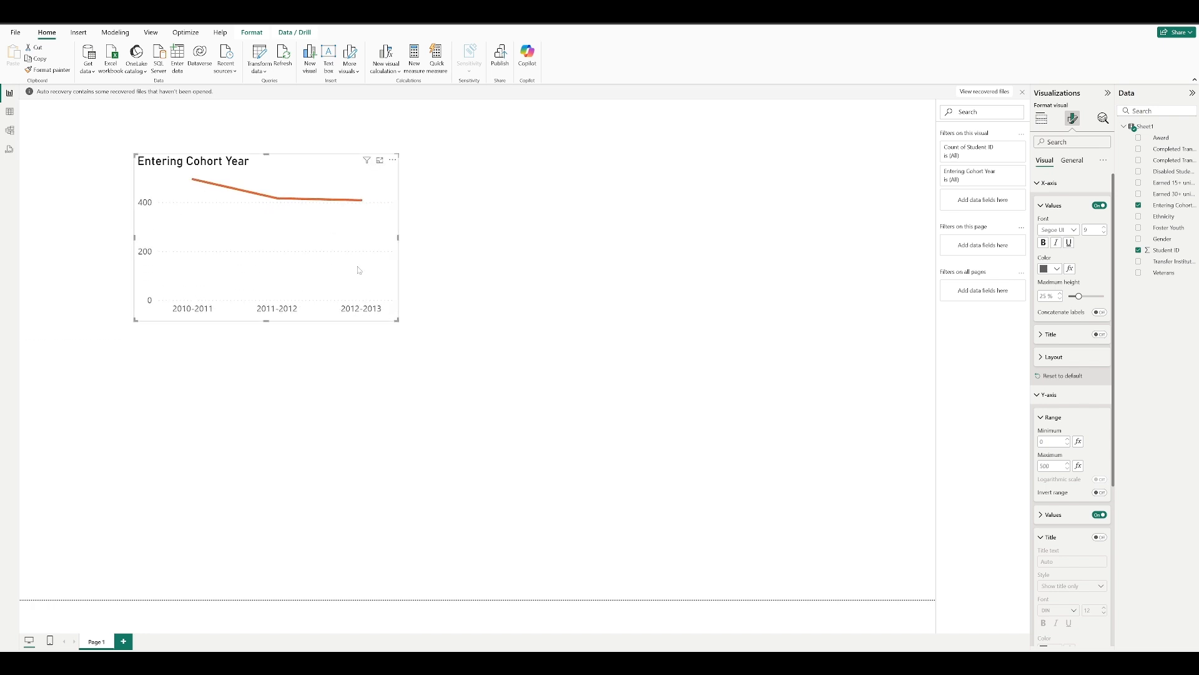
{"action": "left_click_drag", "start_coordinate": [319, 170], "coordinate": [204, 158]}
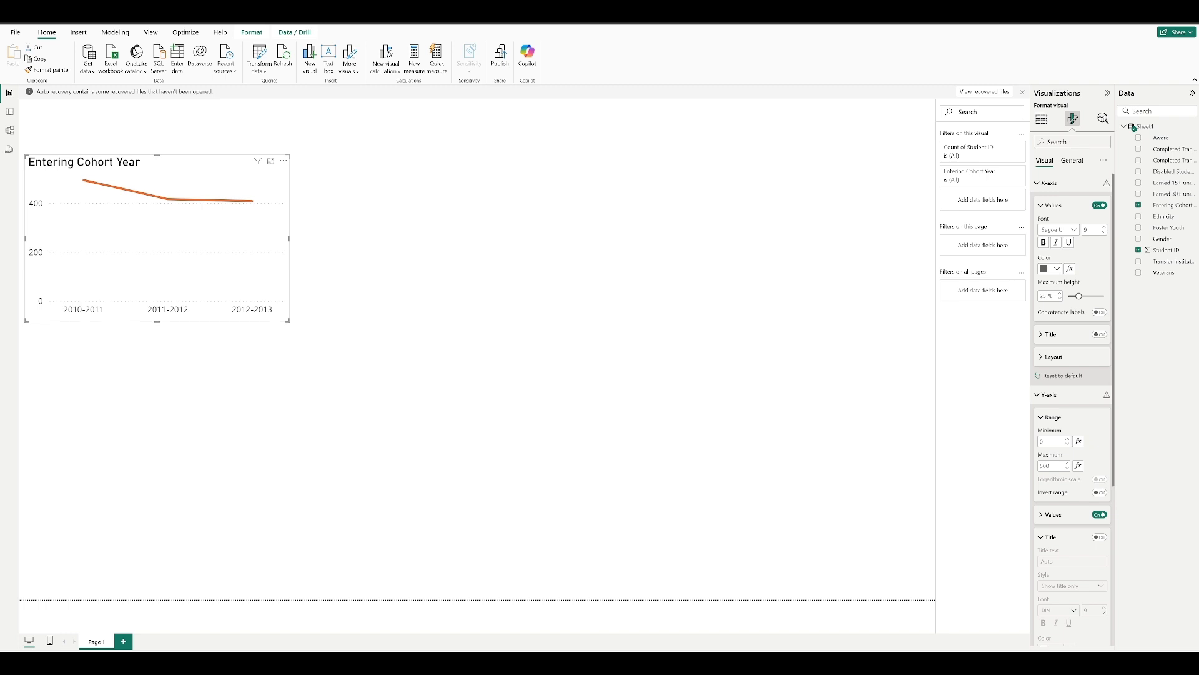
{"action": "left_click", "coordinate": [1041, 118]}
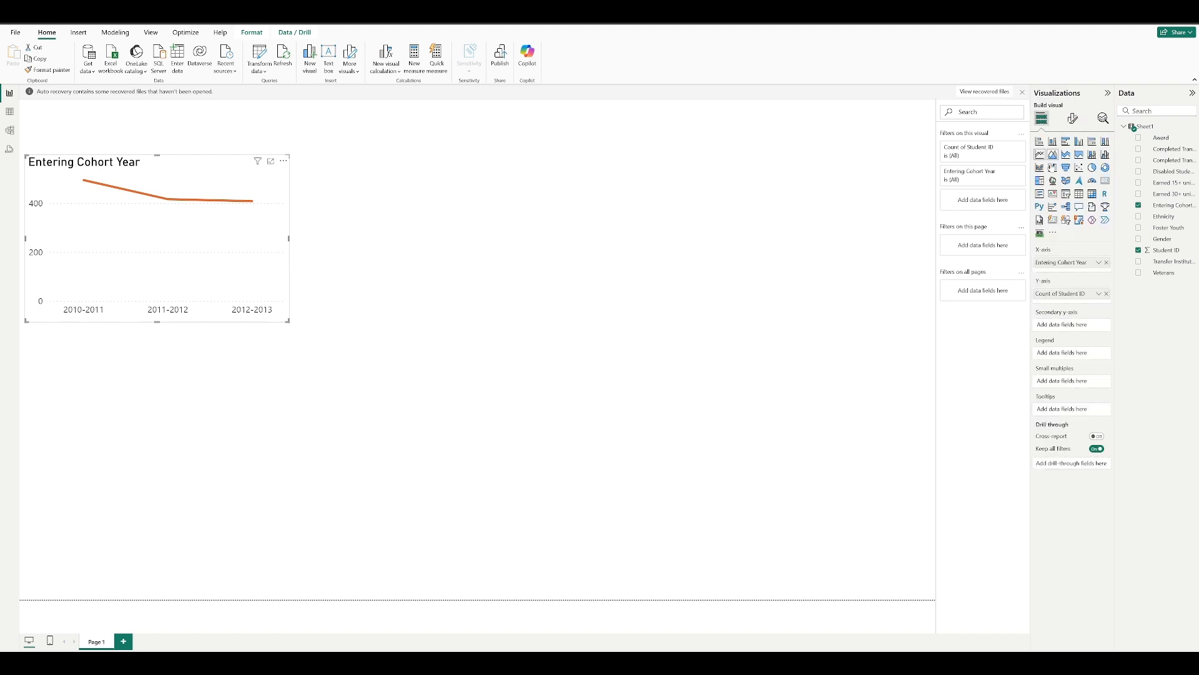
{"action": "left_click", "coordinate": [1106, 168]}
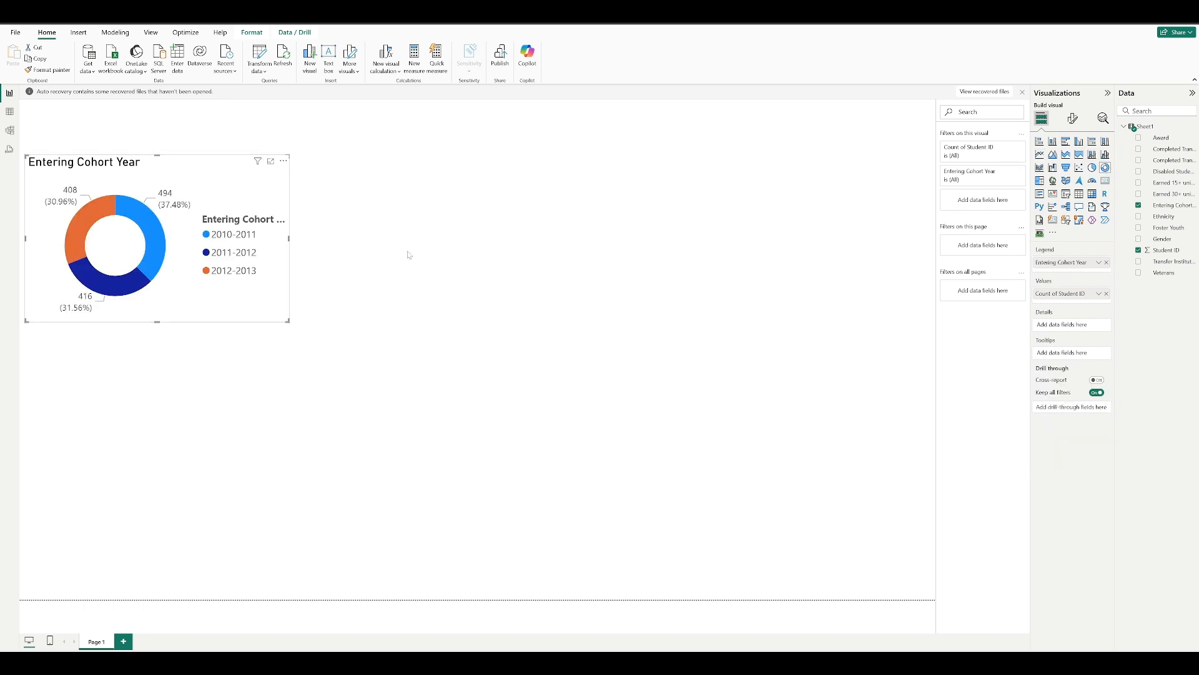
{"action": "key", "text": "ctrl+z"}
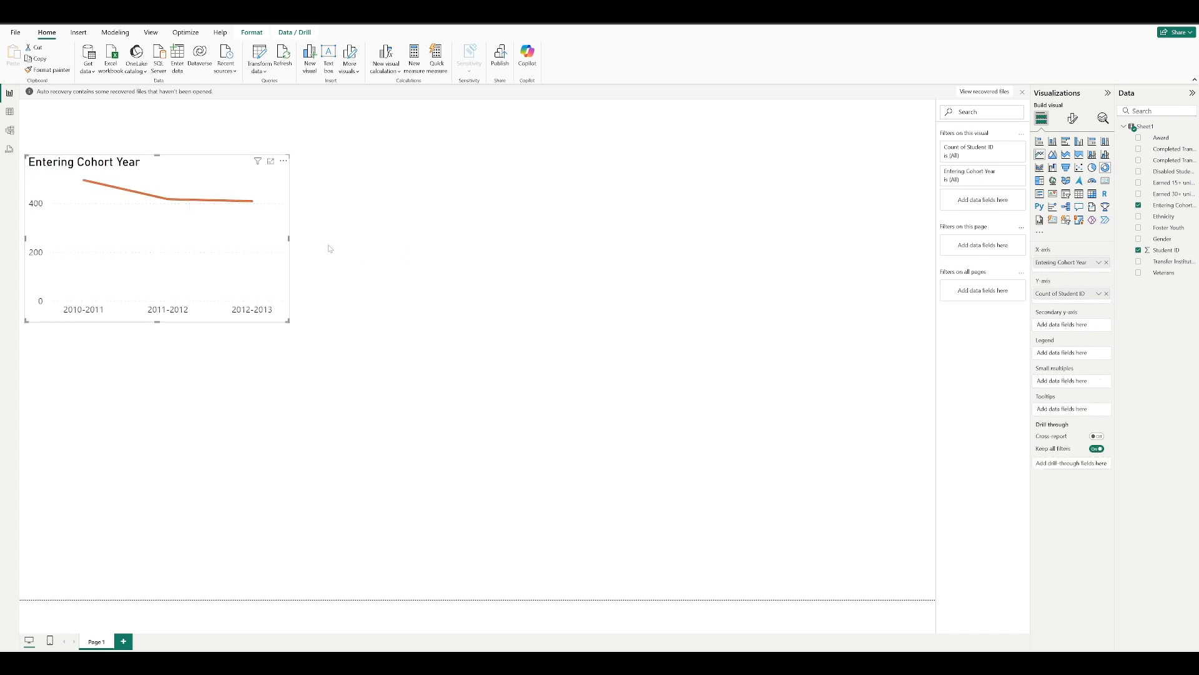
Add a donut chart to the right of the line chart showing Count of Student ID with Earned 30+ units in Year 1 as legend.
{"action": "left_click", "coordinate": [360, 226]}
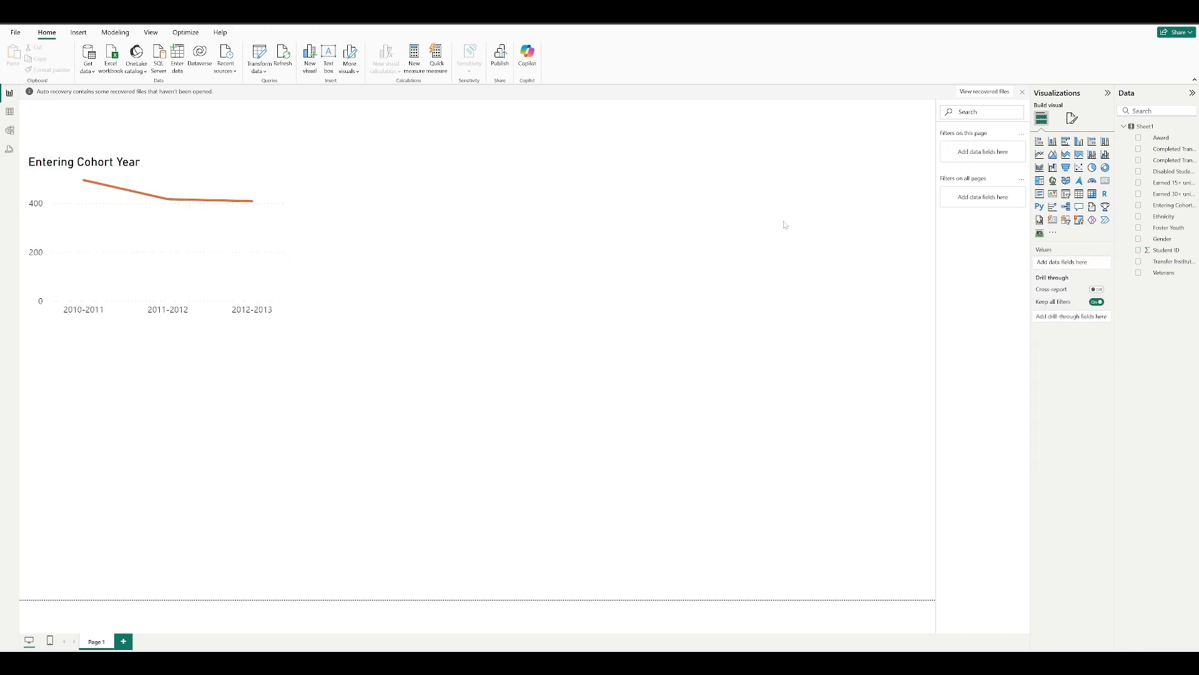
{"action": "left_click", "coordinate": [1105, 167]}
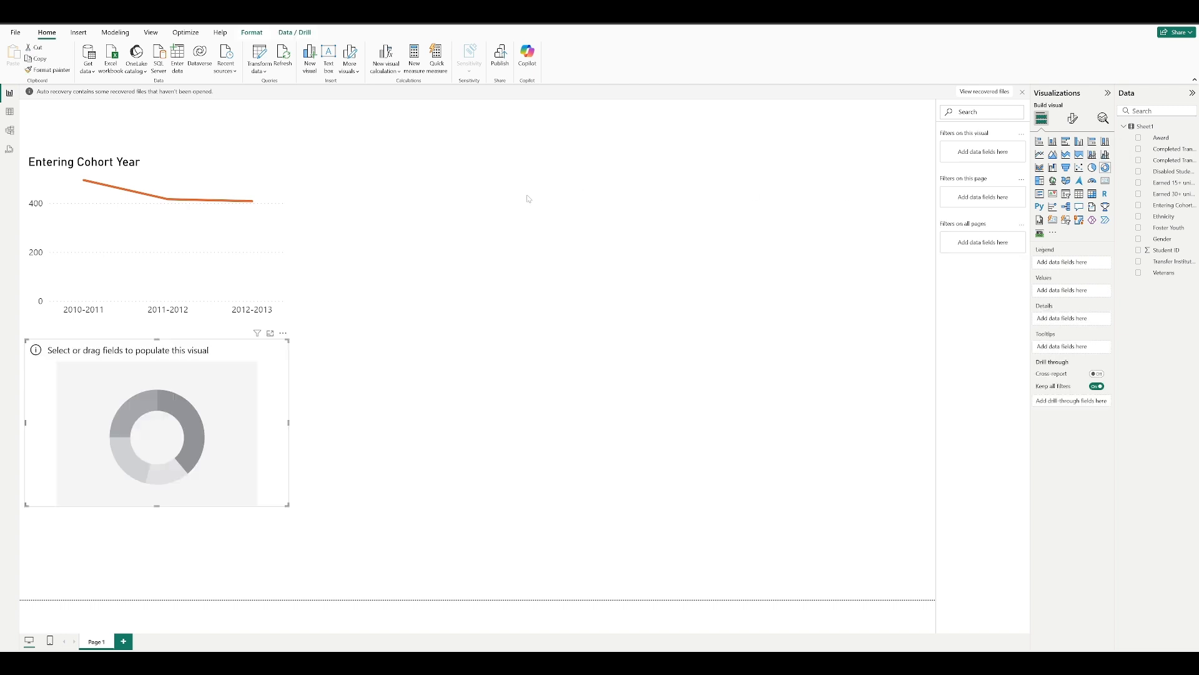
{"action": "left_click_drag", "start_coordinate": [255, 343], "coordinate": [486, 162]}
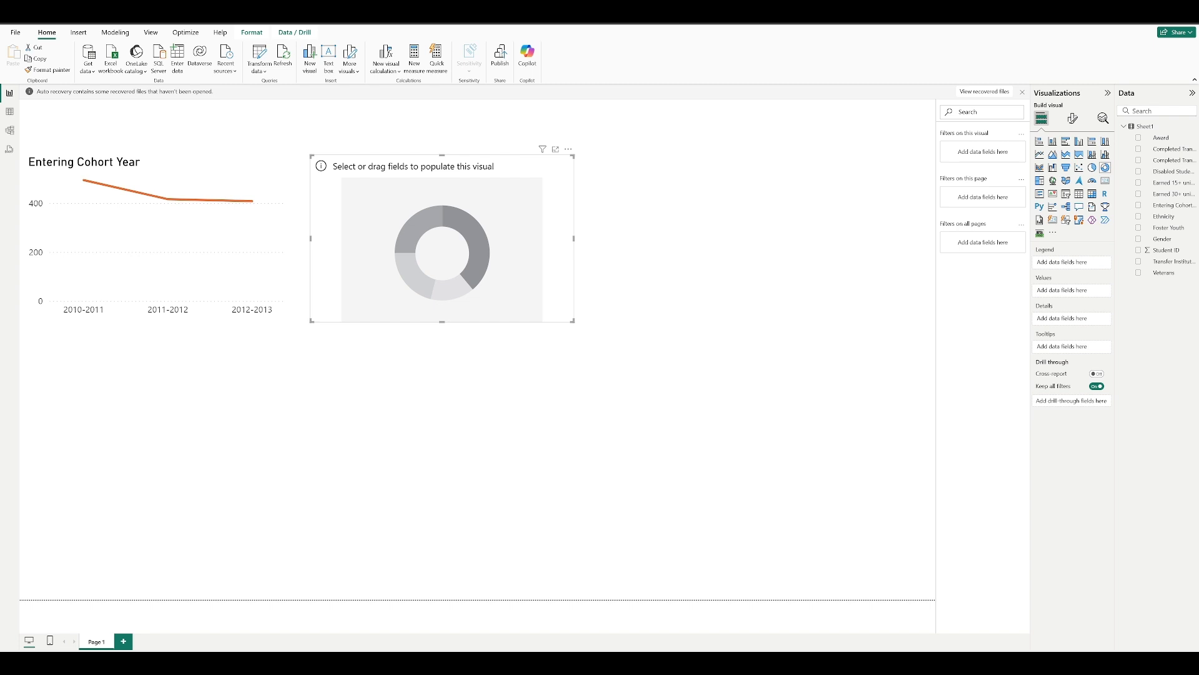
{"action": "left_click", "coordinate": [1138, 194]}
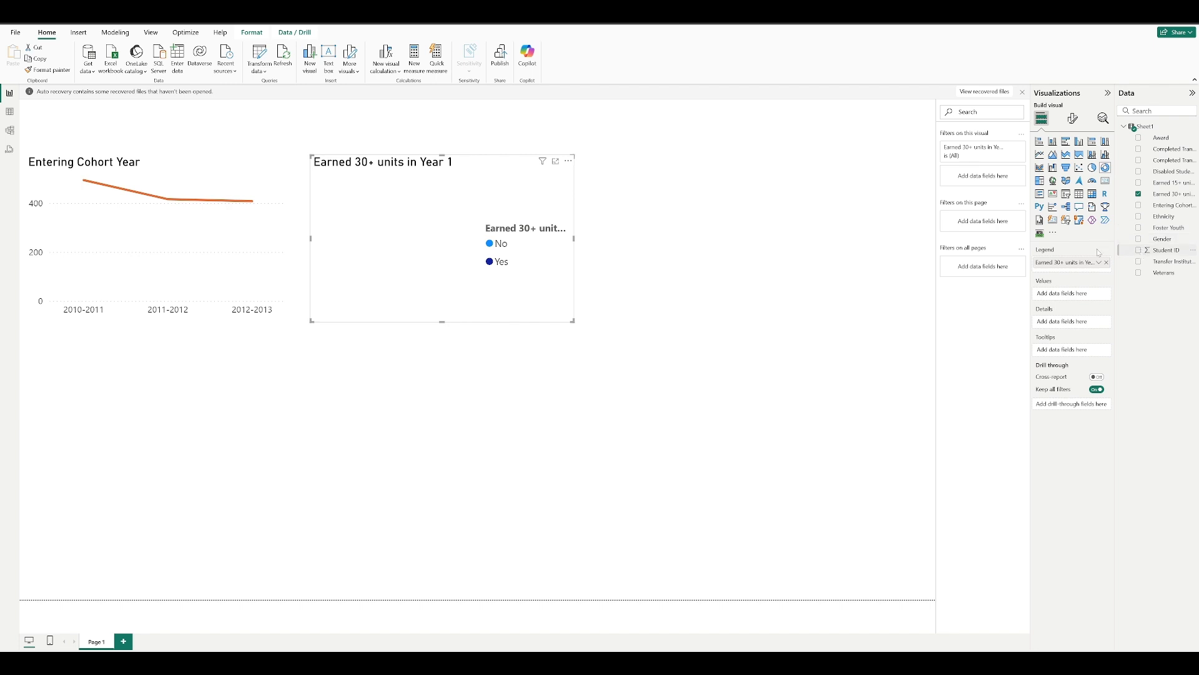
{"action": "left_click_drag", "start_coordinate": [1098, 252], "coordinate": [1071, 293]}
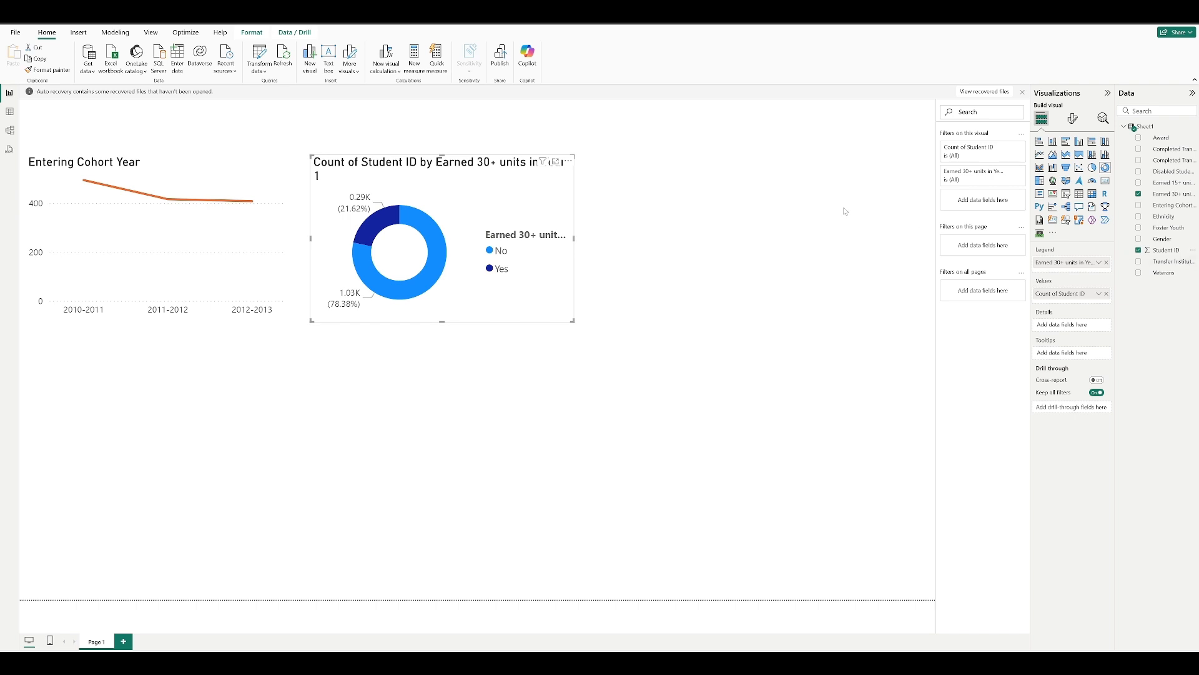
Recolor the donut chart's No slice to a custom dark green, #368658.
{"action": "left_click", "coordinate": [1072, 119]}
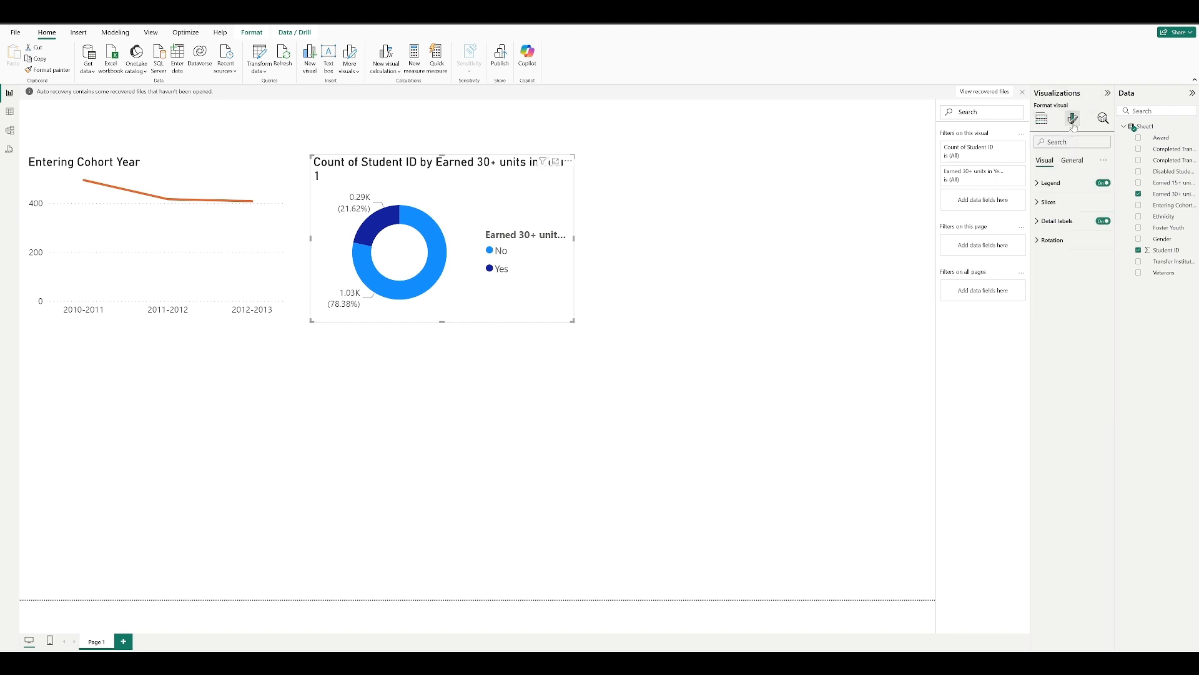
{"action": "left_click", "coordinate": [1045, 203]}
{"action": "left_click", "coordinate": [1046, 202]}
{"action": "left_click", "coordinate": [1045, 203]}
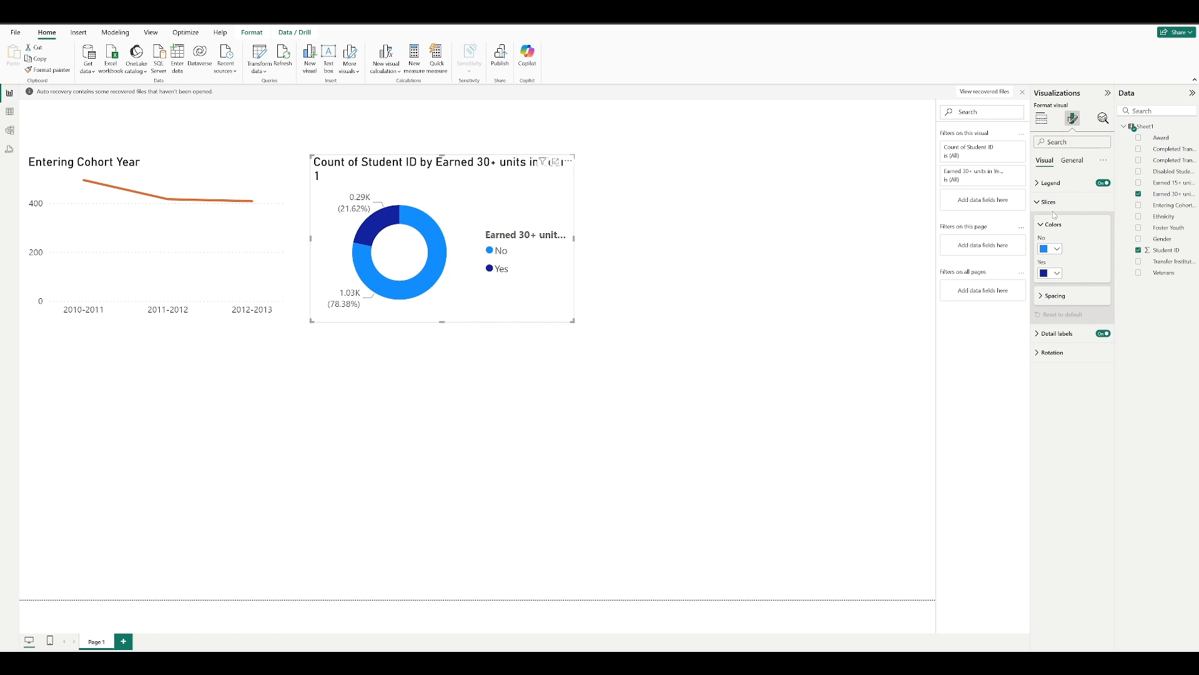
{"action": "left_click", "coordinate": [1059, 250]}
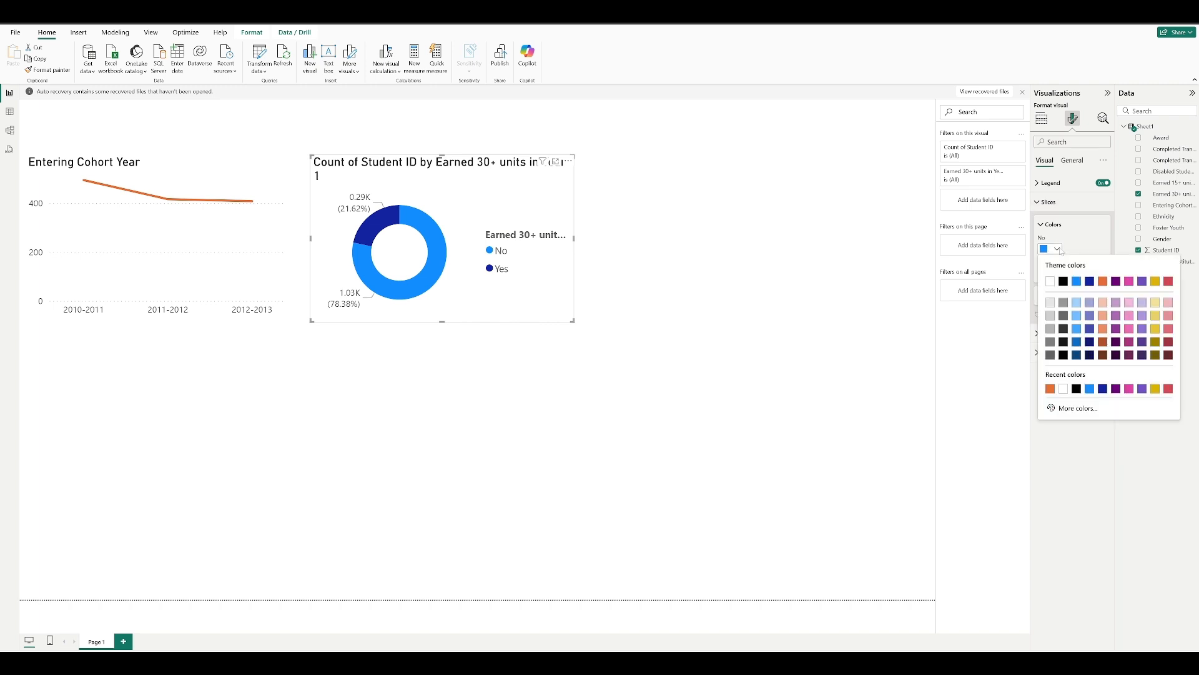
{"action": "left_click", "coordinate": [1072, 408]}
{"action": "left_click", "coordinate": [1098, 378]}
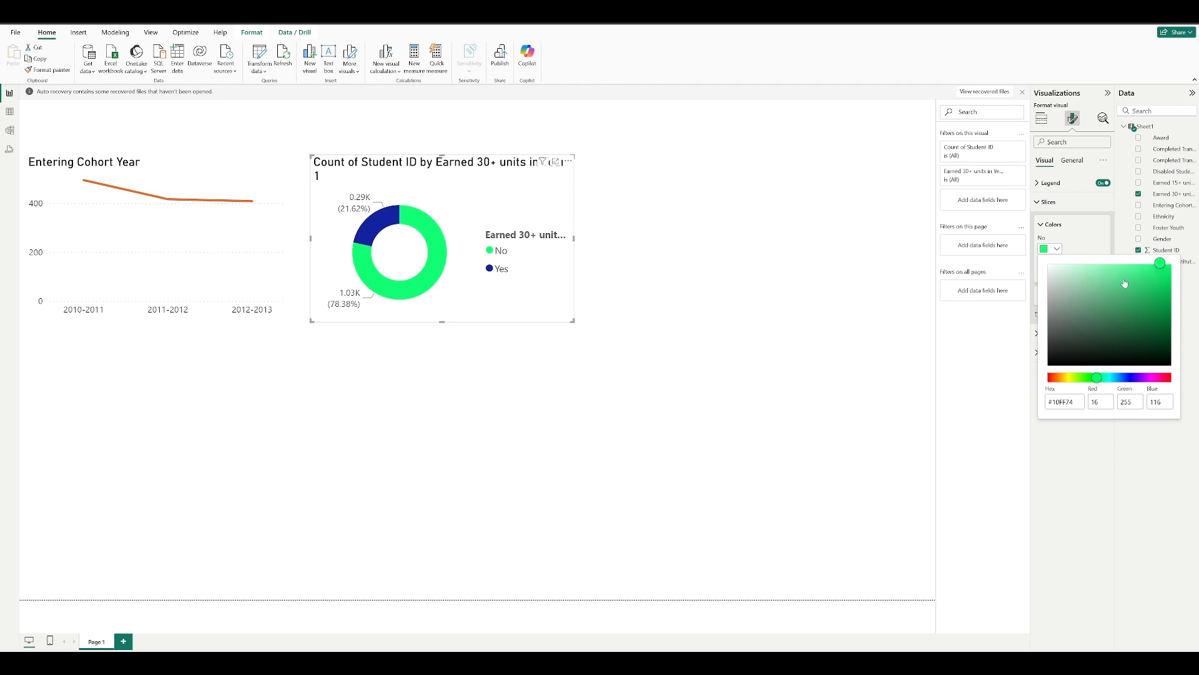
{"action": "left_click", "coordinate": [1135, 290]}
{"action": "left_click_drag", "start_coordinate": [1135, 291], "coordinate": [1122, 315]}
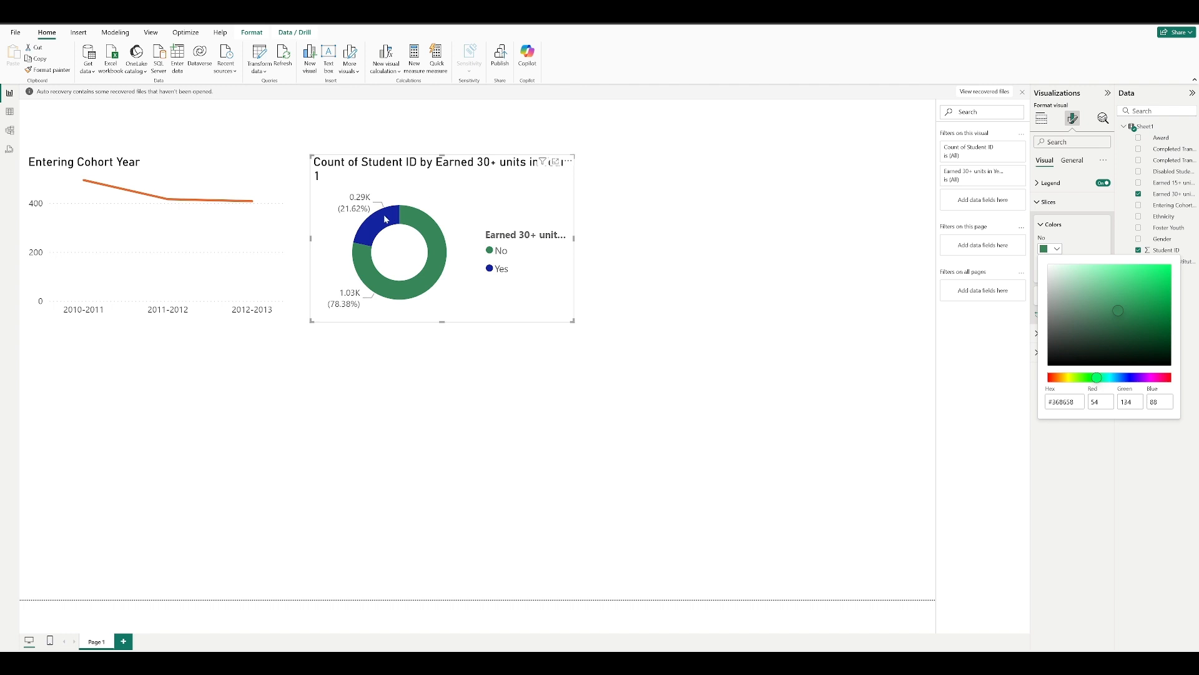
{"action": "left_click", "coordinate": [1081, 232]}
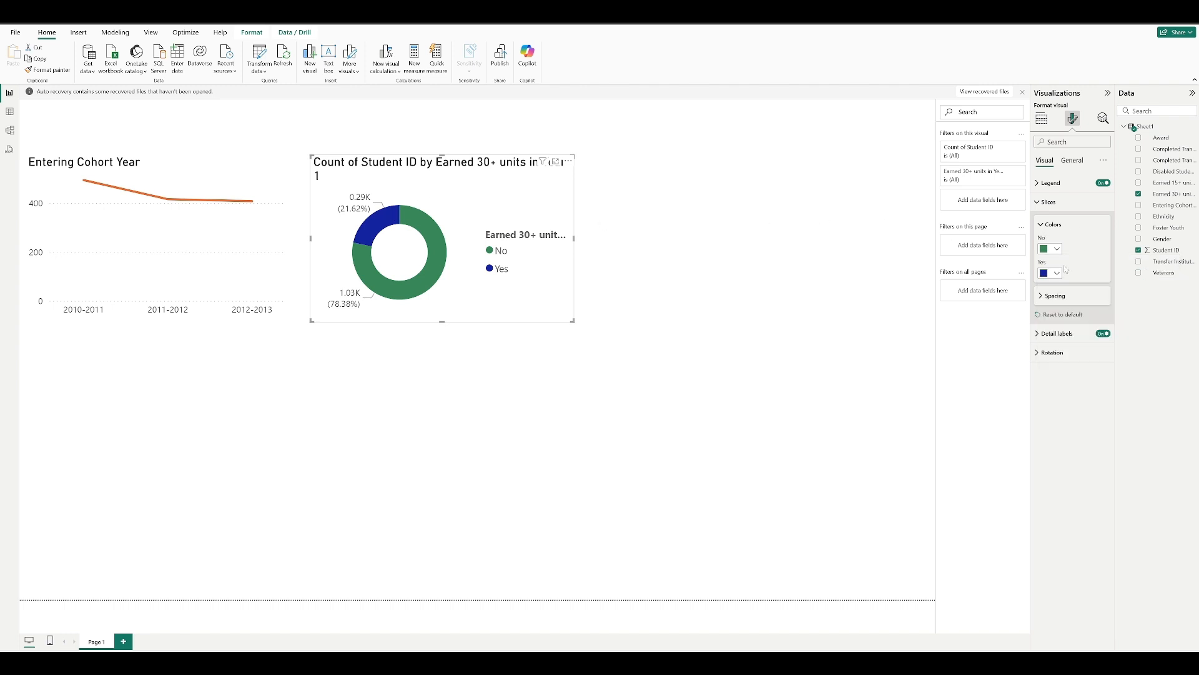
Recolor the donut chart's Yes slice to a custom light green, #BDD5A1.
{"action": "left_click", "coordinate": [1054, 273]}
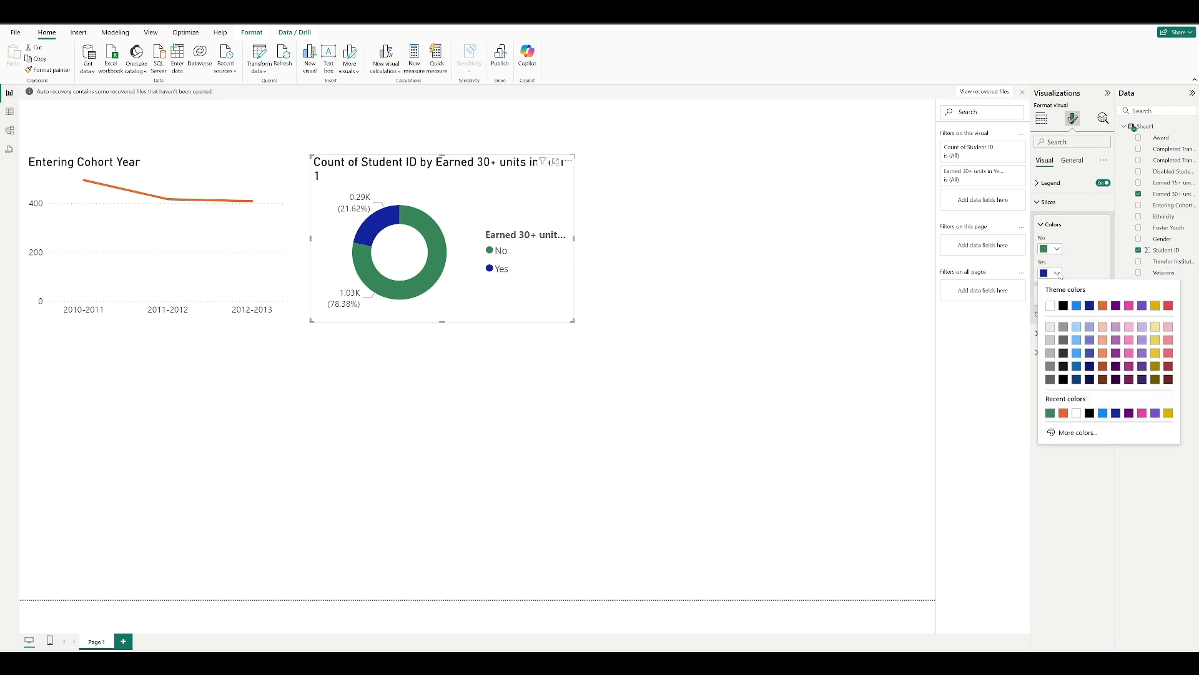
{"action": "left_click", "coordinate": [1071, 432]}
{"action": "left_click_drag", "start_coordinate": [1111, 405], "coordinate": [1076, 403]}
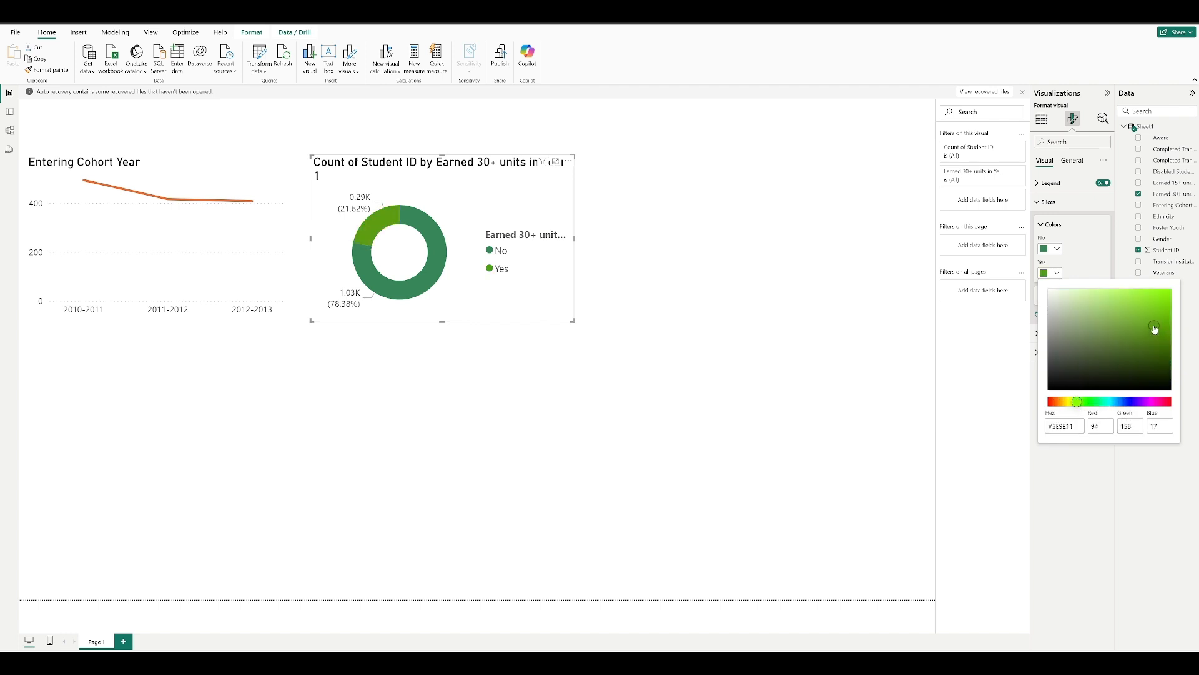
{"action": "mouse_move", "coordinate": [1154, 328]}
{"action": "left_mouse_down"}
{"action": "mouse_move", "coordinate": [1137, 301]}
{"action": "mouse_move", "coordinate": [1089, 367]}
{"action": "mouse_move", "coordinate": [1134, 373]}
{"action": "mouse_move", "coordinate": [1058, 304]}
{"action": "mouse_move", "coordinate": [1079, 308]}
{"action": "left_mouse_up"}
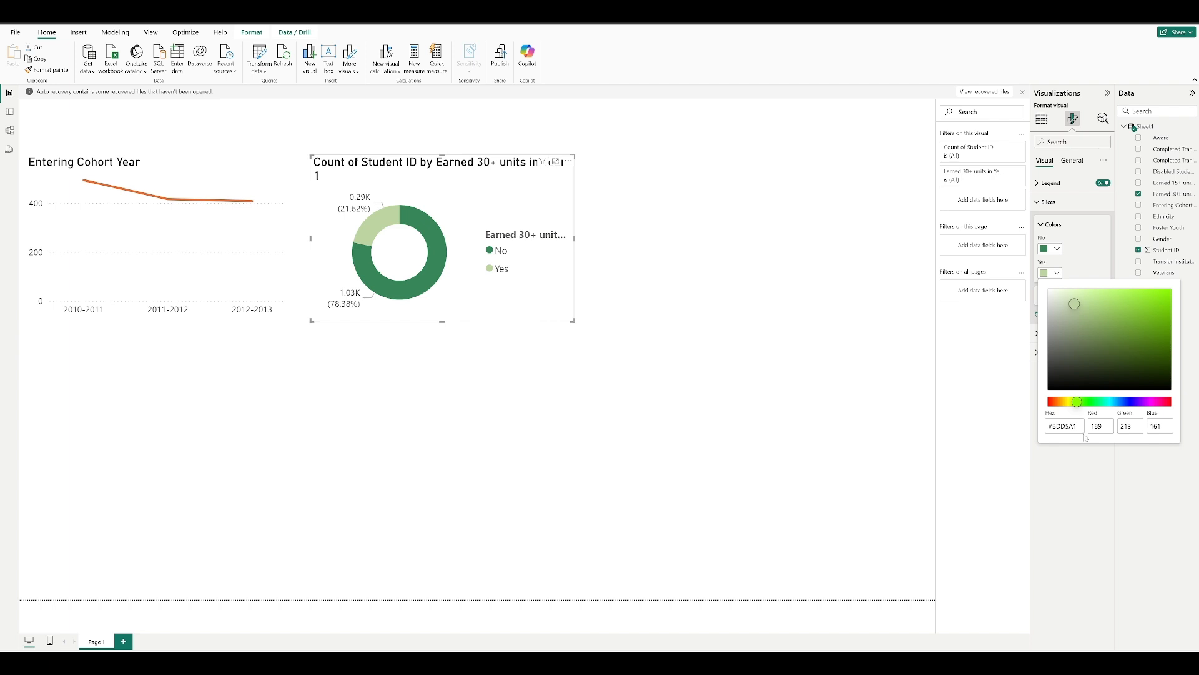
{"action": "left_click", "coordinate": [1090, 462]}
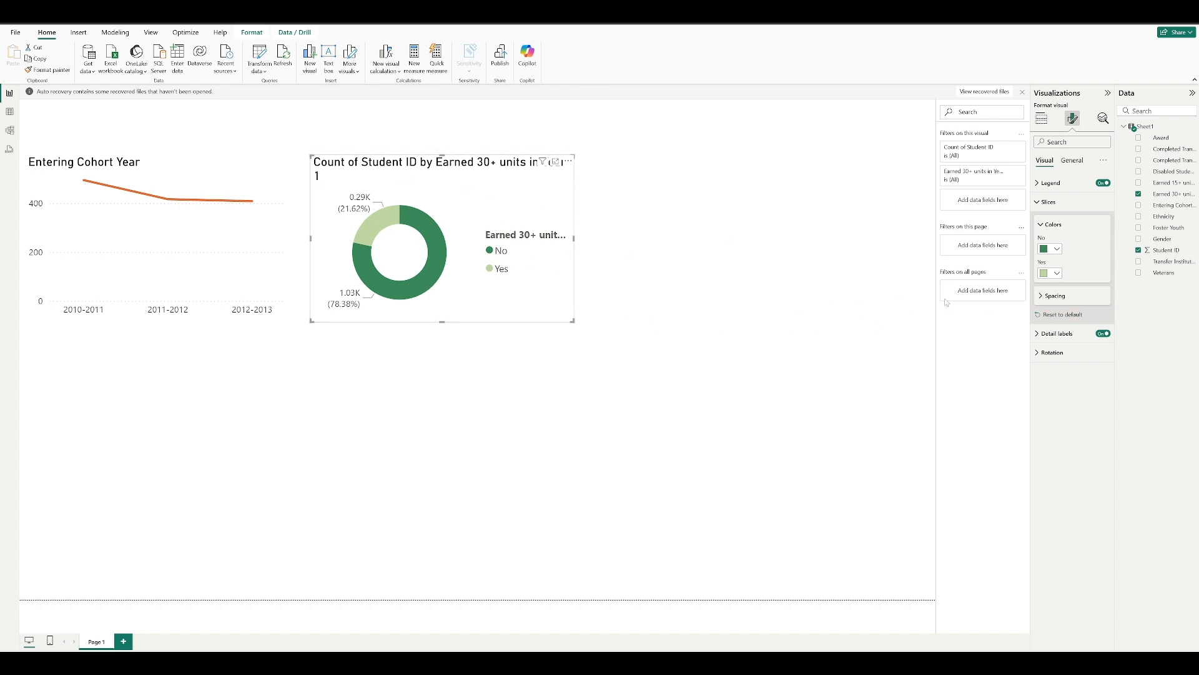
Set the donut chart's detail label contents to Category, percent of total.
{"action": "left_click", "coordinate": [1039, 337]}
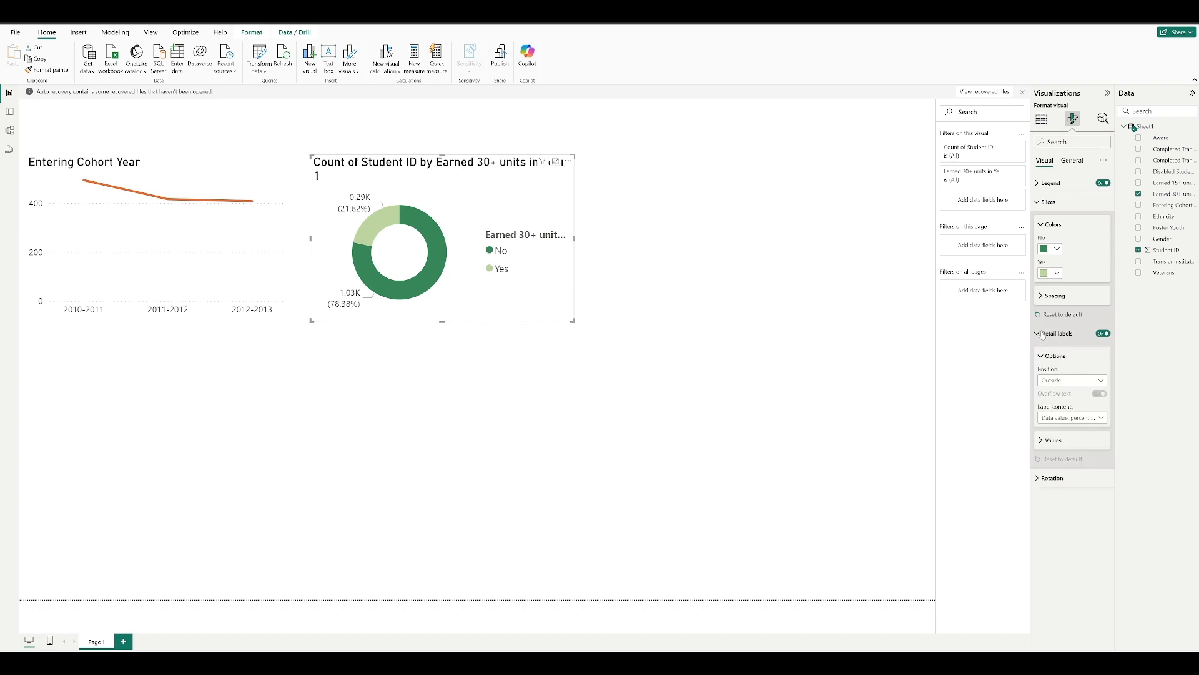
{"action": "left_click", "coordinate": [1101, 419]}
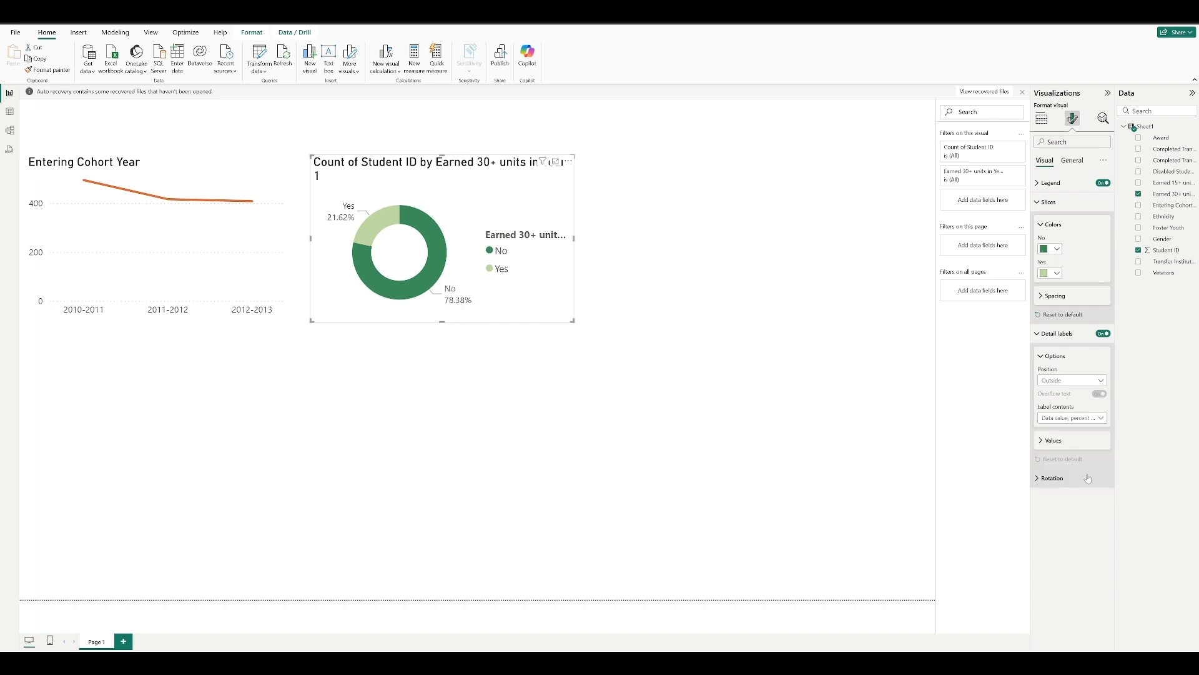
{"action": "left_click", "coordinate": [1062, 474]}
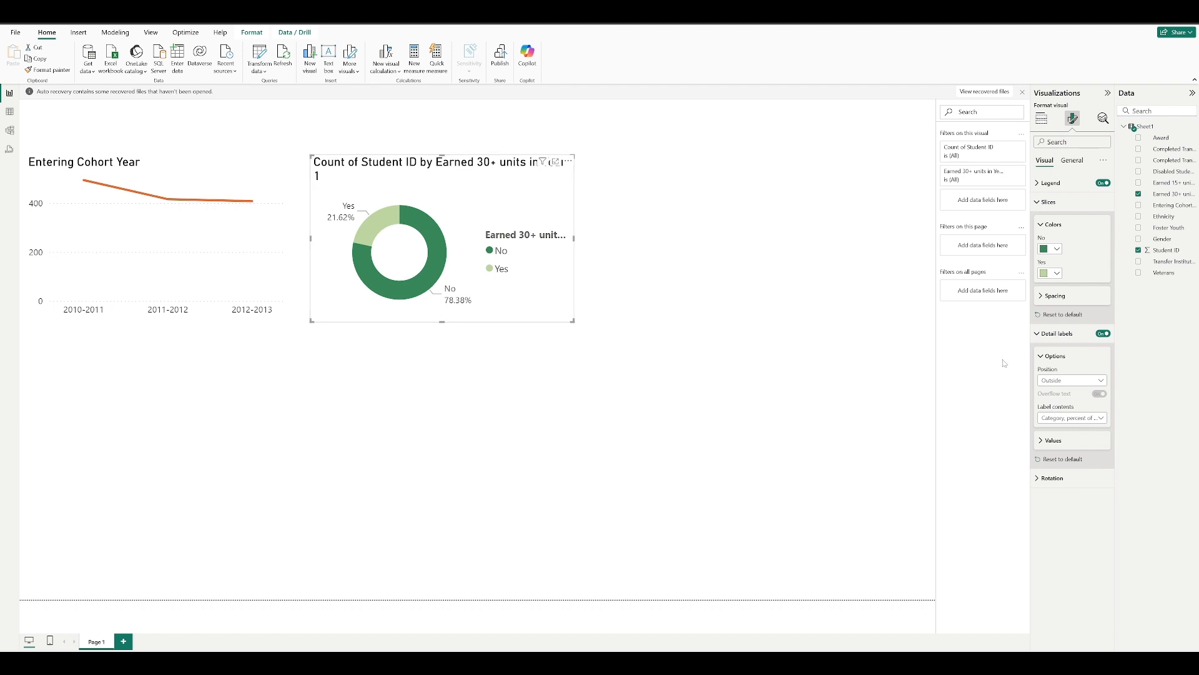
Try Category alone as the detail label contents and return to Category, percent of total.
{"action": "left_click", "coordinate": [1079, 418]}
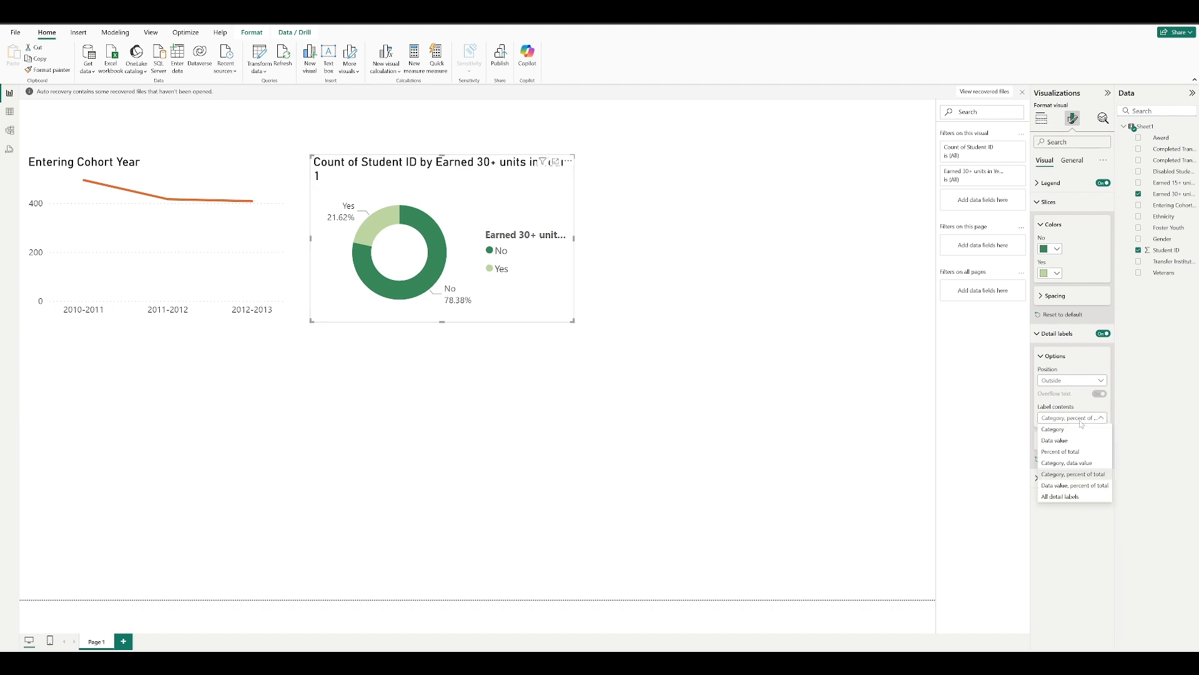
{"action": "left_click", "coordinate": [1071, 429]}
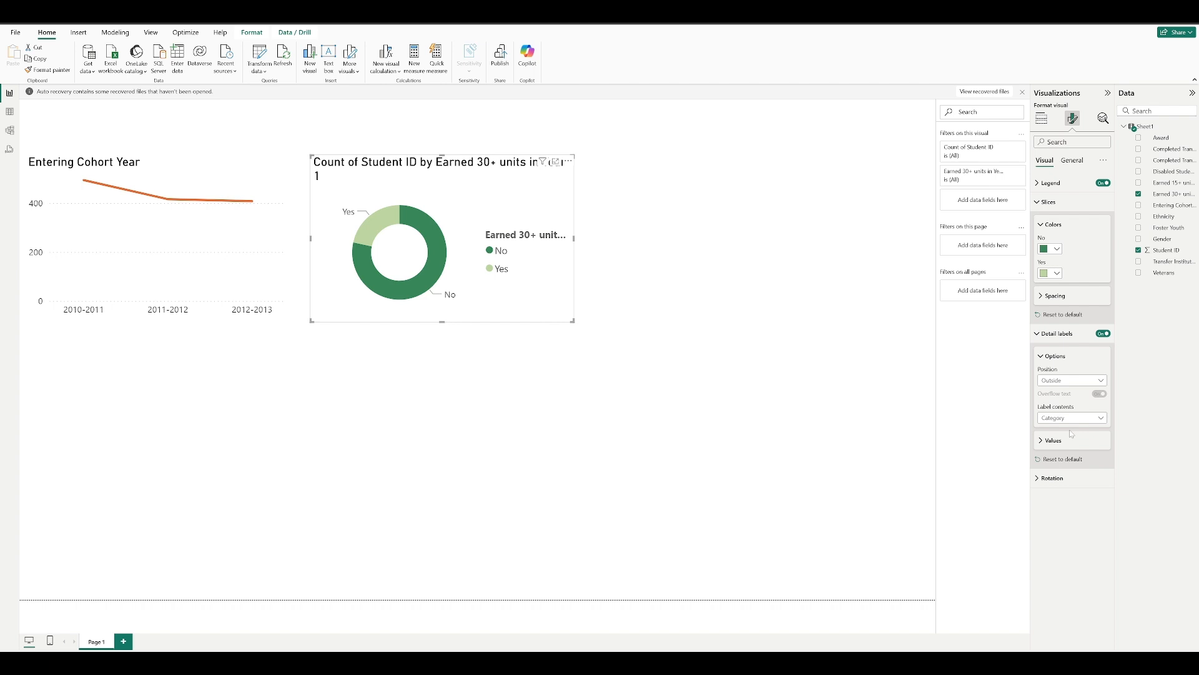
{"action": "left_click", "coordinate": [1093, 380]}
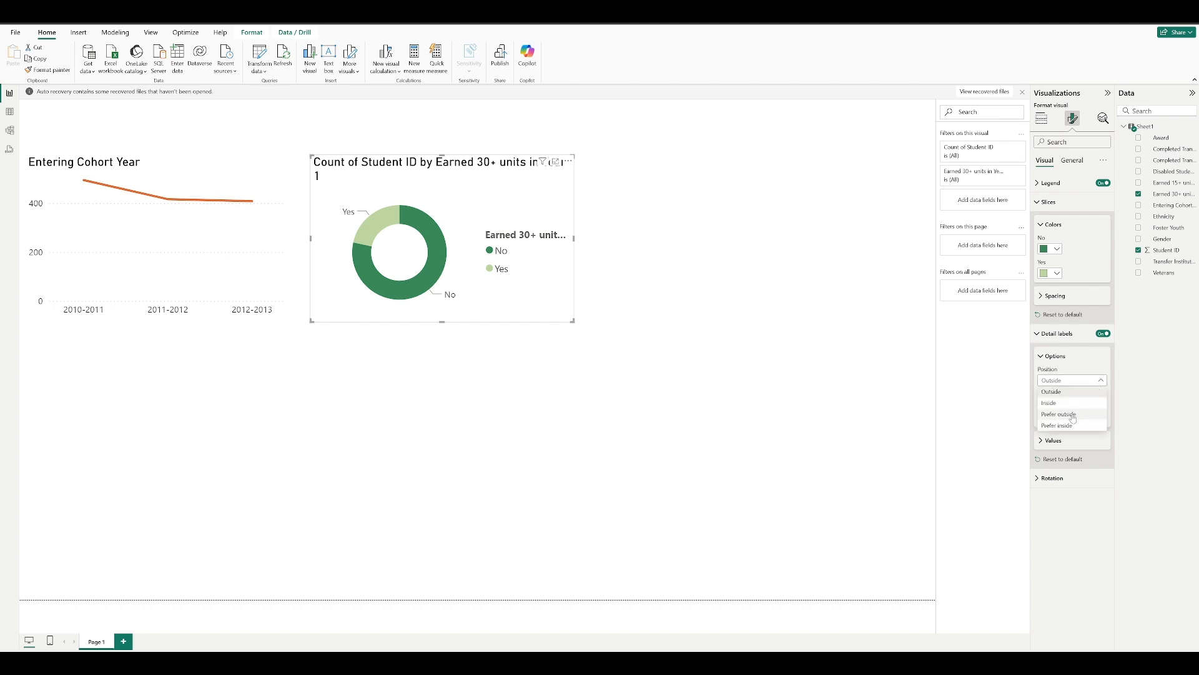
{"action": "left_click", "coordinate": [1094, 380]}
{"action": "left_click", "coordinate": [1071, 418]}
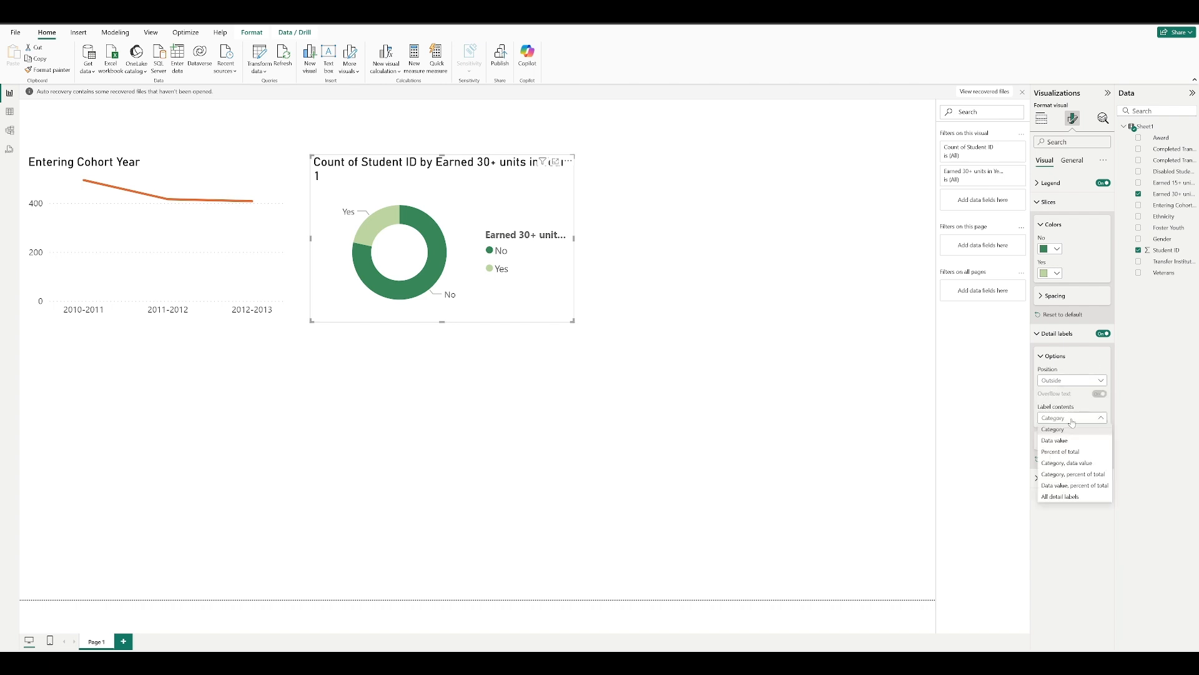
{"action": "left_click", "coordinate": [1073, 474]}
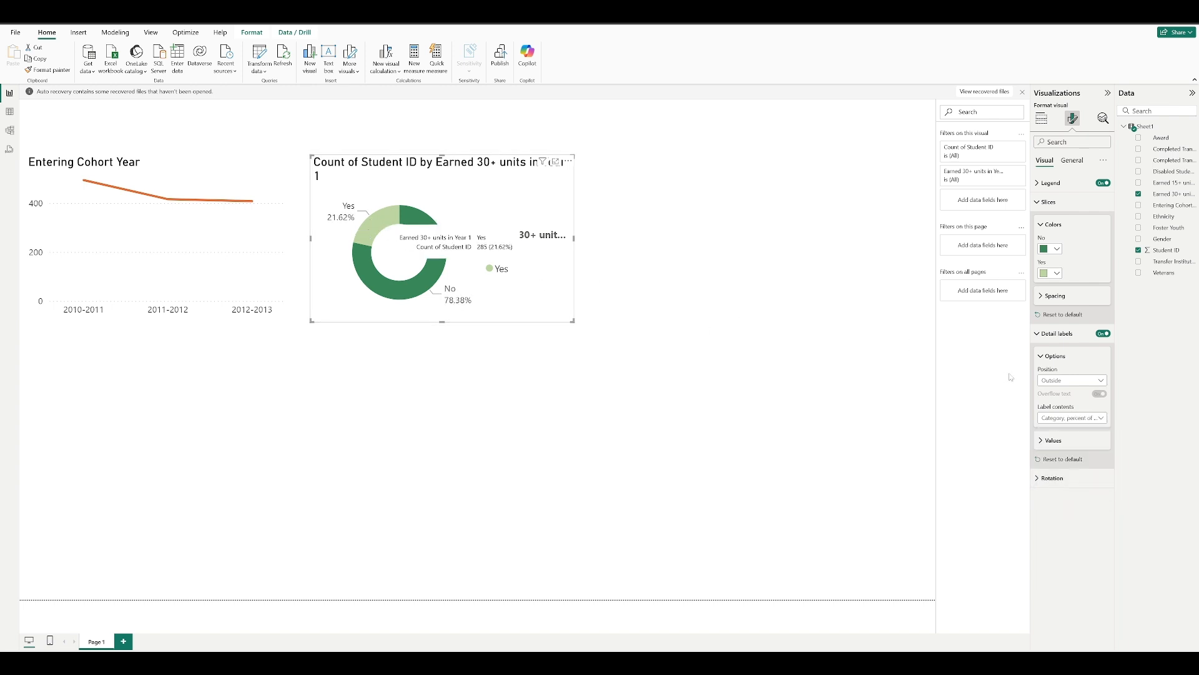
Try the Inside, Prefer outside and Prefer inside positions for the donut's detail labels and return to Outside.
{"action": "left_click", "coordinate": [1101, 382]}
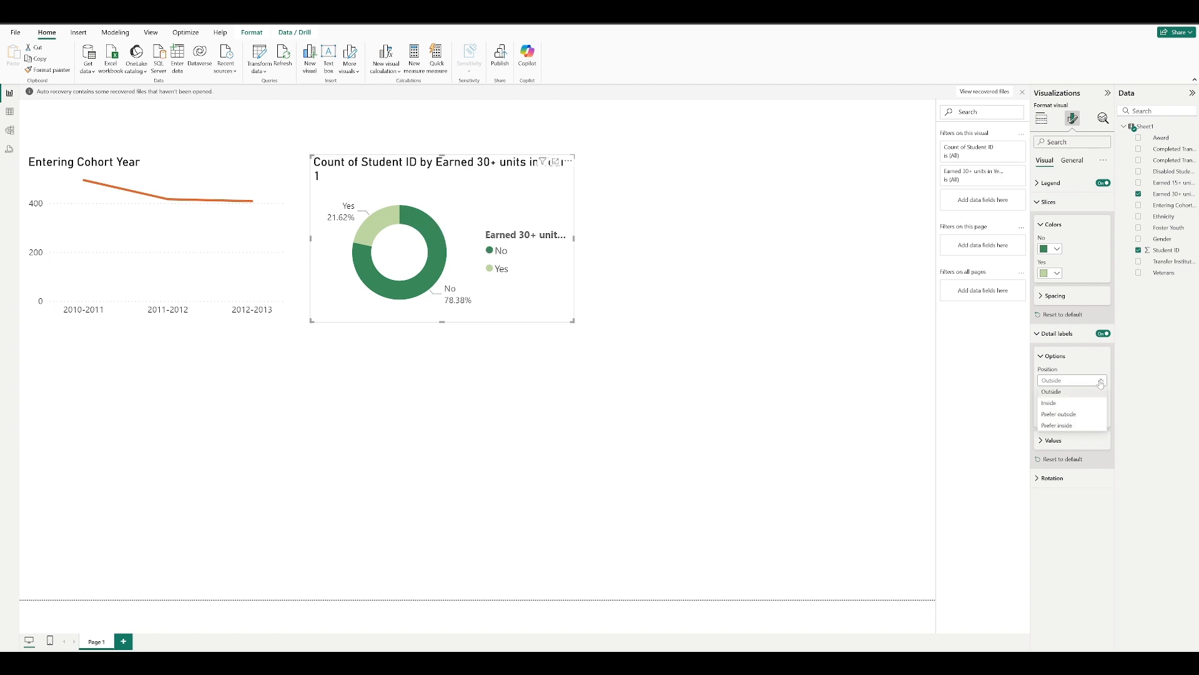
{"action": "left_click", "coordinate": [1055, 403]}
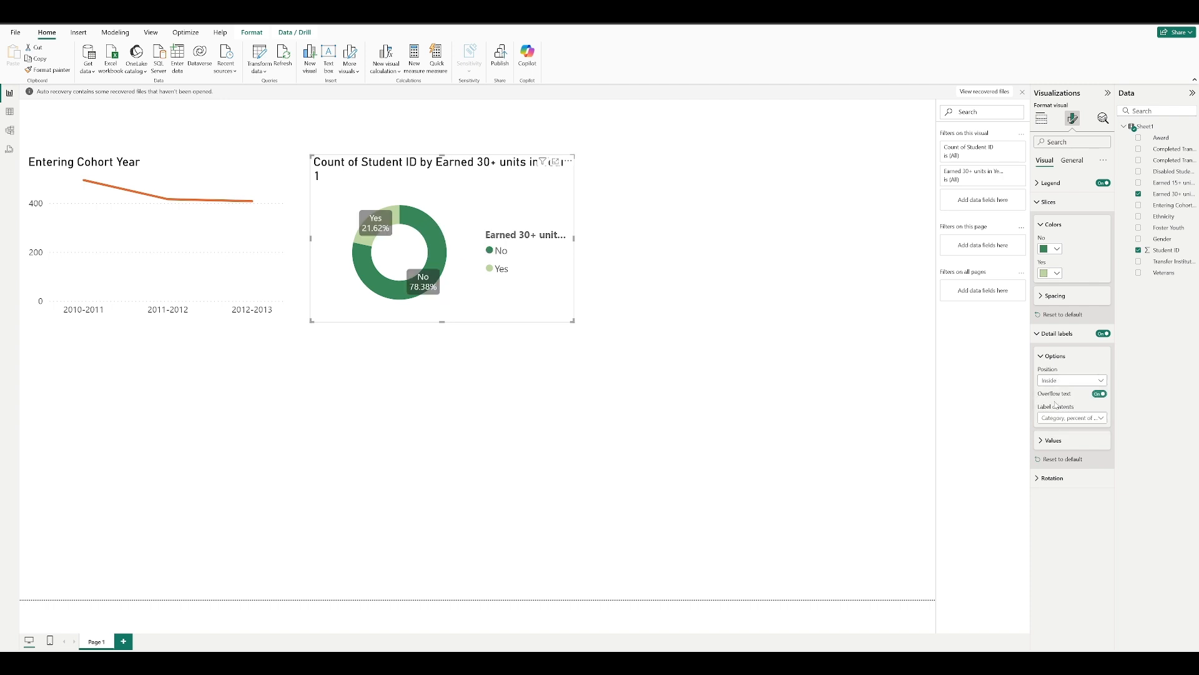
{"action": "left_click", "coordinate": [1084, 380]}
{"action": "left_click", "coordinate": [1062, 414]}
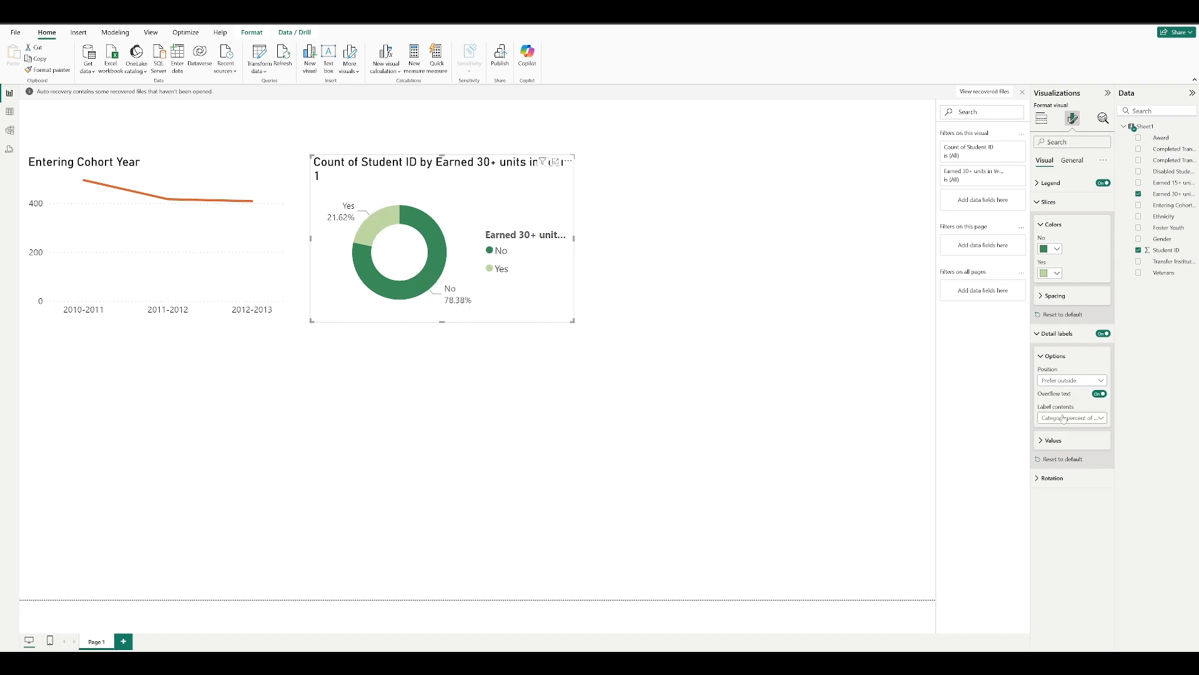
{"action": "left_click", "coordinate": [1077, 386]}
{"action": "left_click", "coordinate": [1061, 425]}
{"action": "left_click", "coordinate": [1076, 381]}
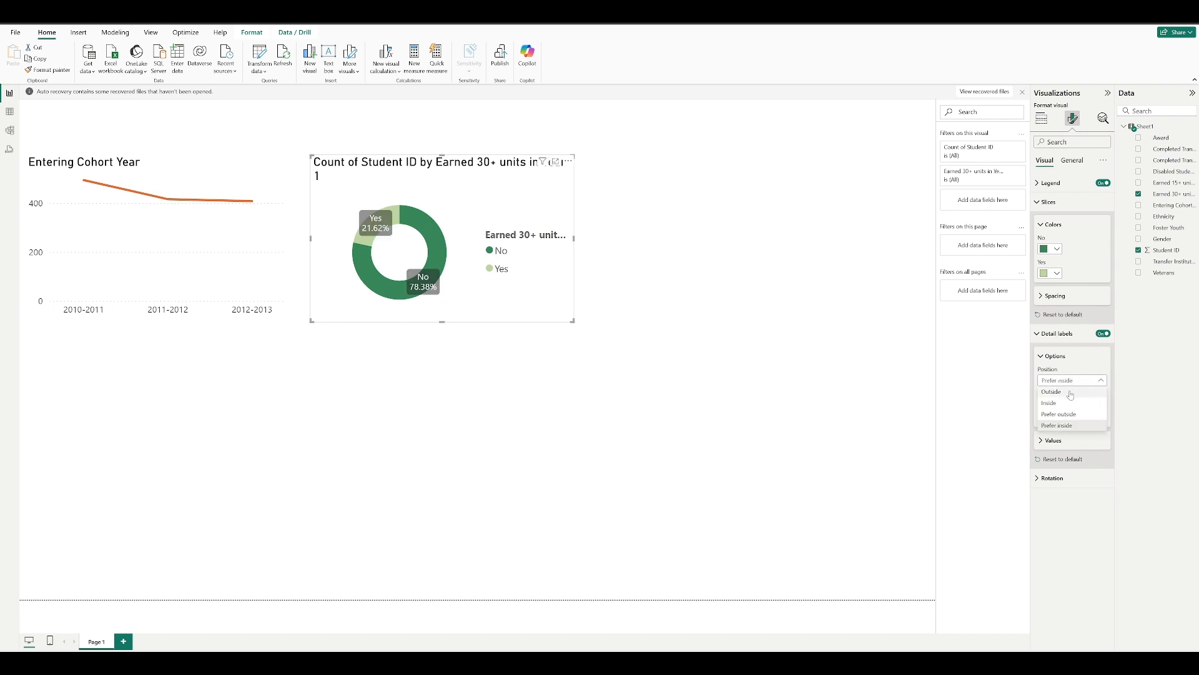
{"action": "left_click", "coordinate": [1067, 400]}
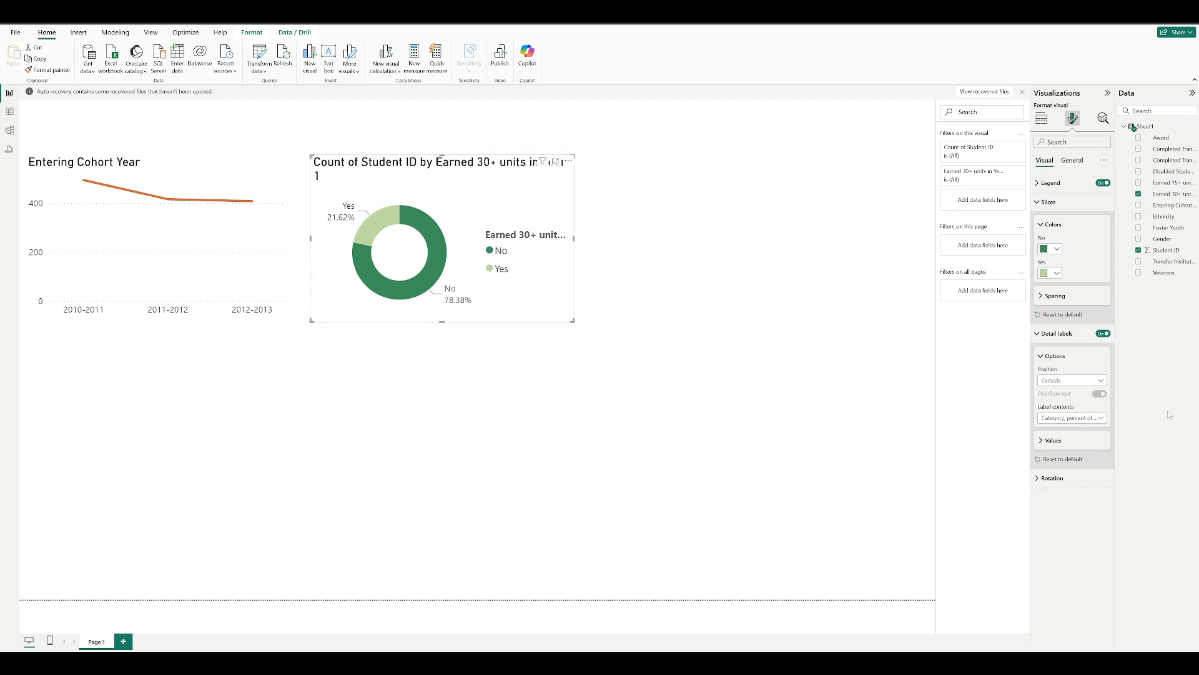
Examine the donut chart's detail label value, rotation and legend options.
{"action": "left_click", "coordinate": [1040, 441]}
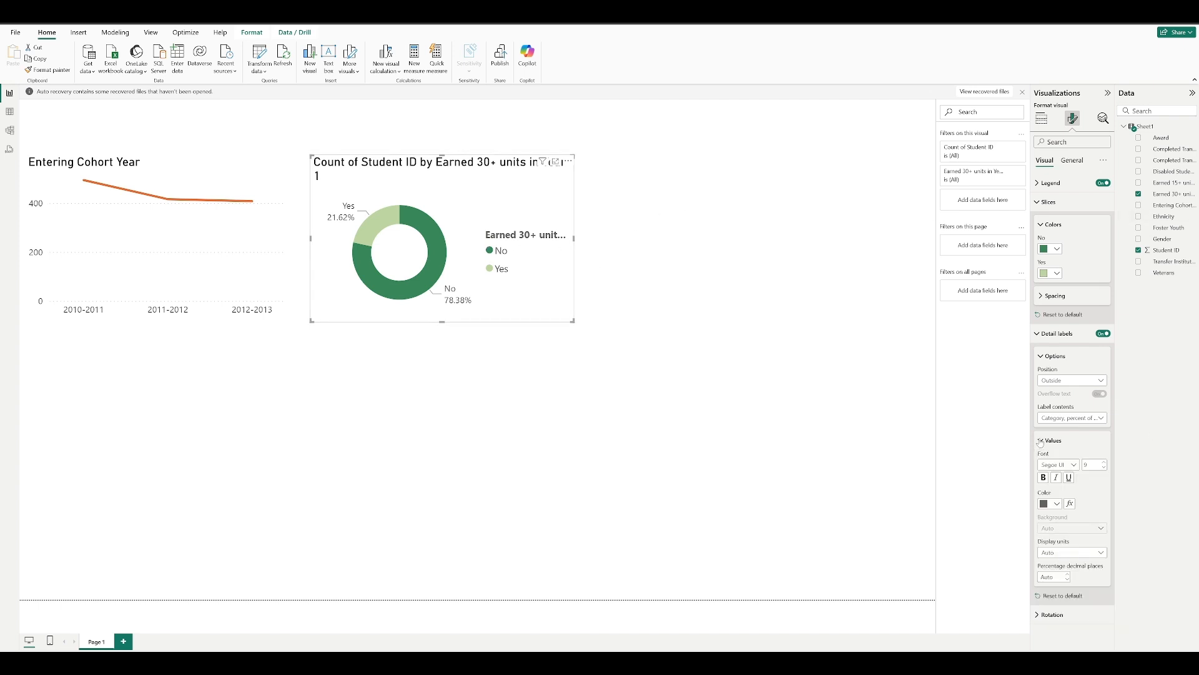
{"action": "left_click", "coordinate": [1040, 441]}
{"action": "left_click", "coordinate": [1045, 479]}
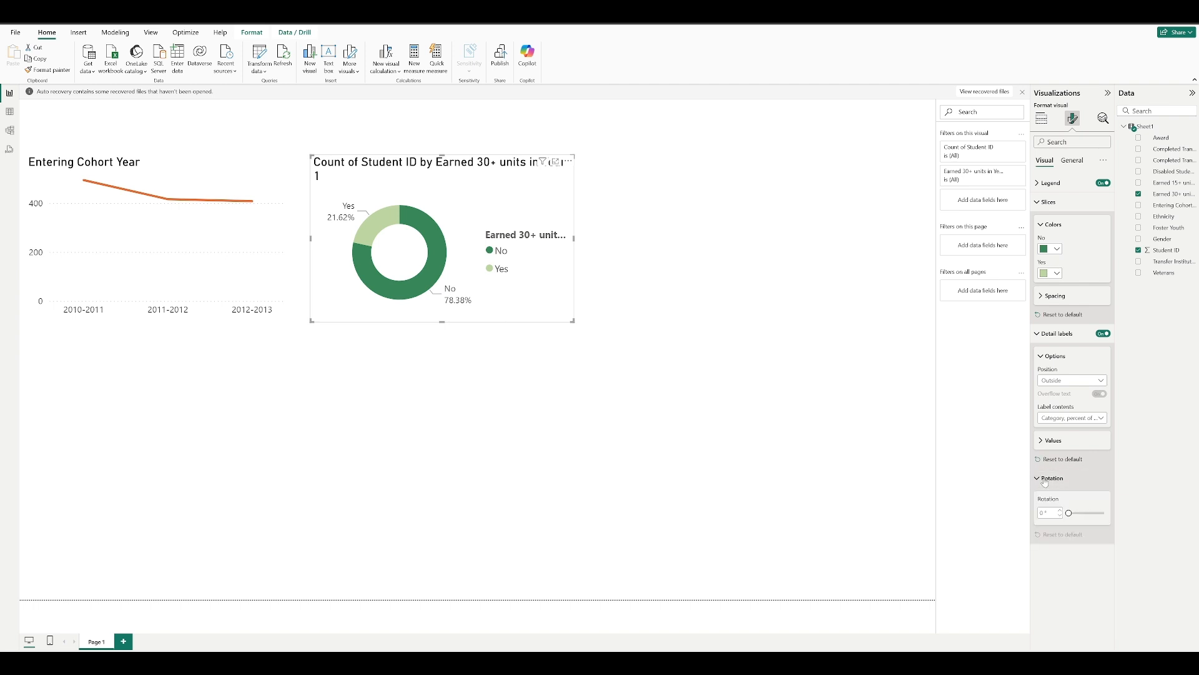
{"action": "left_click", "coordinate": [1044, 479]}
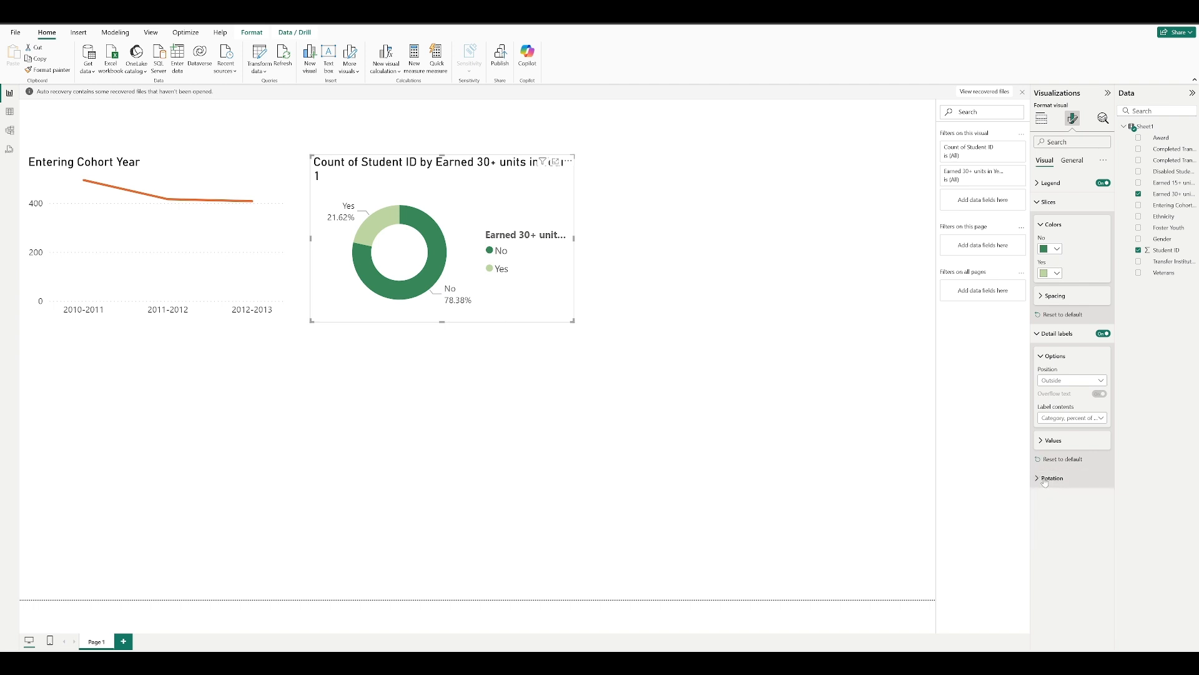
{"action": "left_click", "coordinate": [1043, 226]}
{"action": "left_click", "coordinate": [1038, 184]}
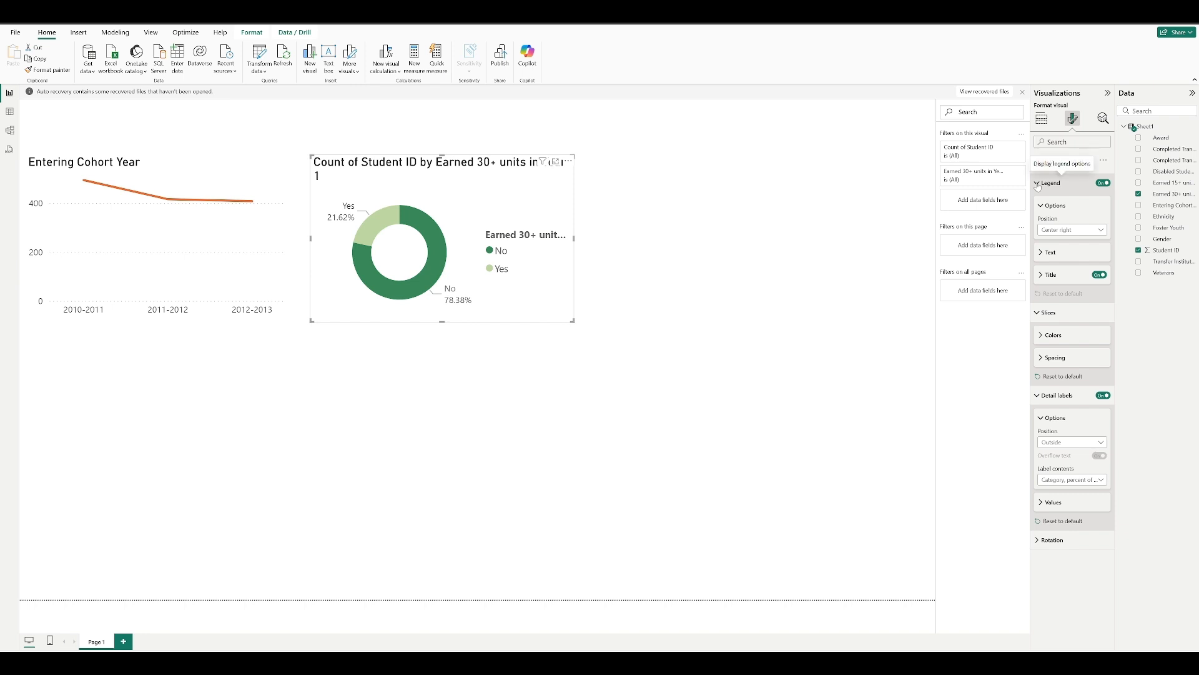
{"action": "left_click", "coordinate": [1038, 183]}
Turn off text wrap for the donut chart's title.
{"action": "left_click", "coordinate": [1072, 161]}
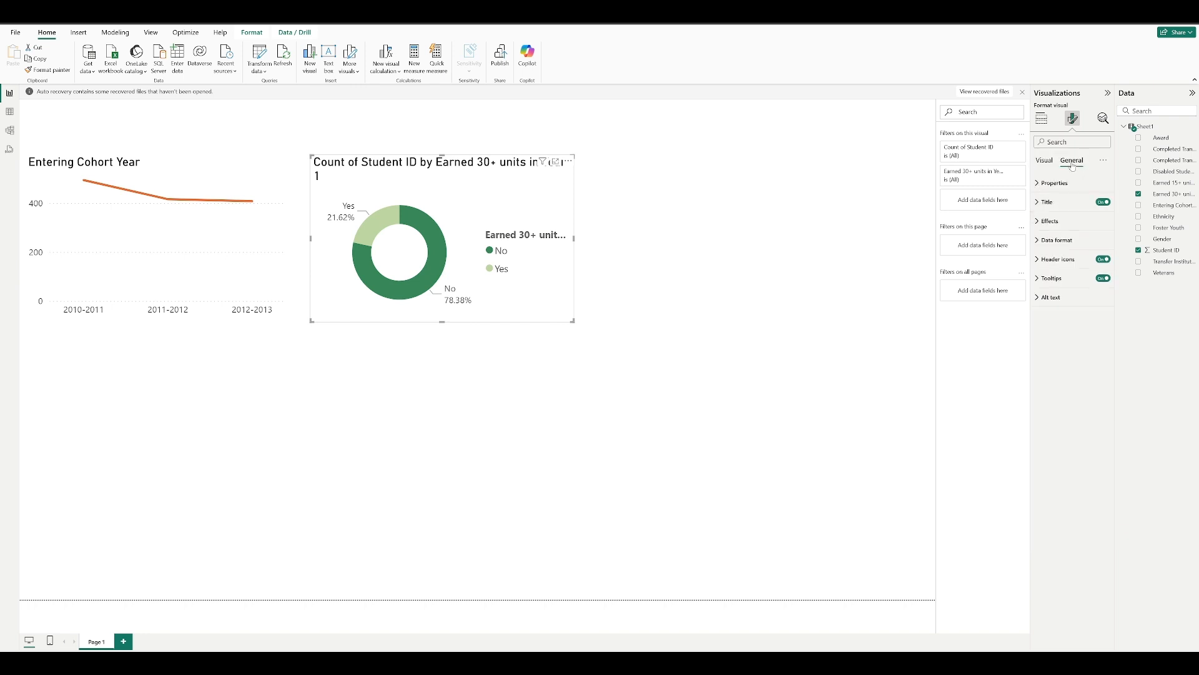
{"action": "left_click", "coordinate": [1040, 184]}
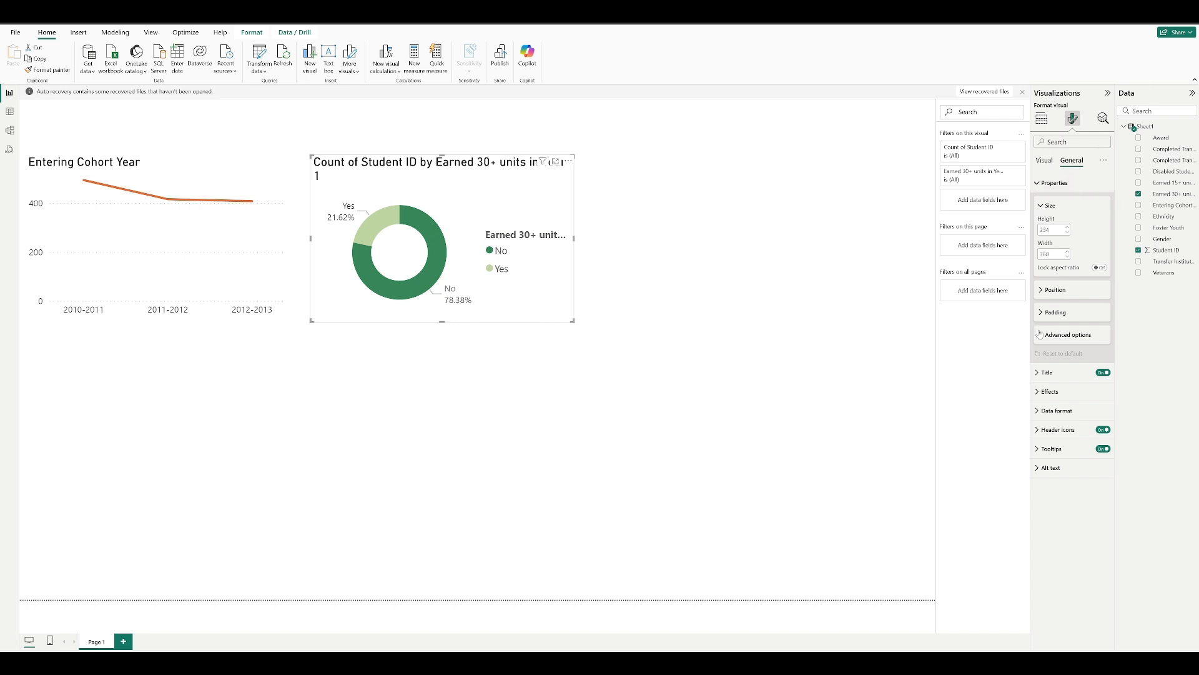
{"action": "left_click", "coordinate": [1039, 186]}
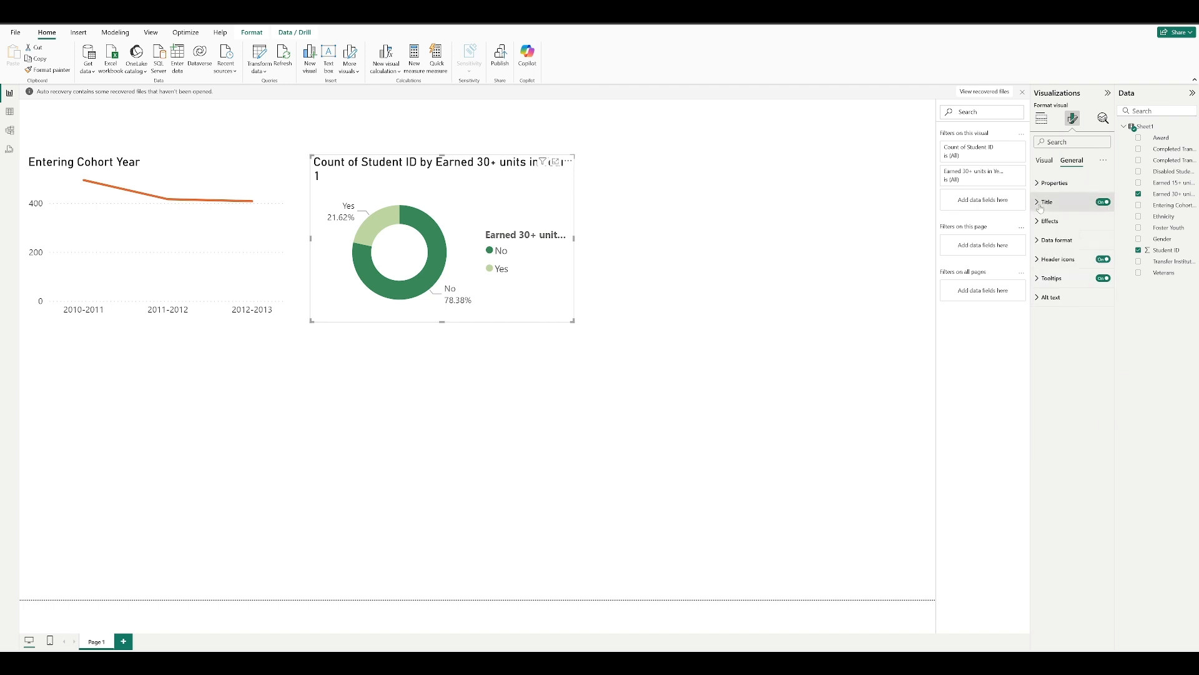
{"action": "left_click", "coordinate": [1040, 205]}
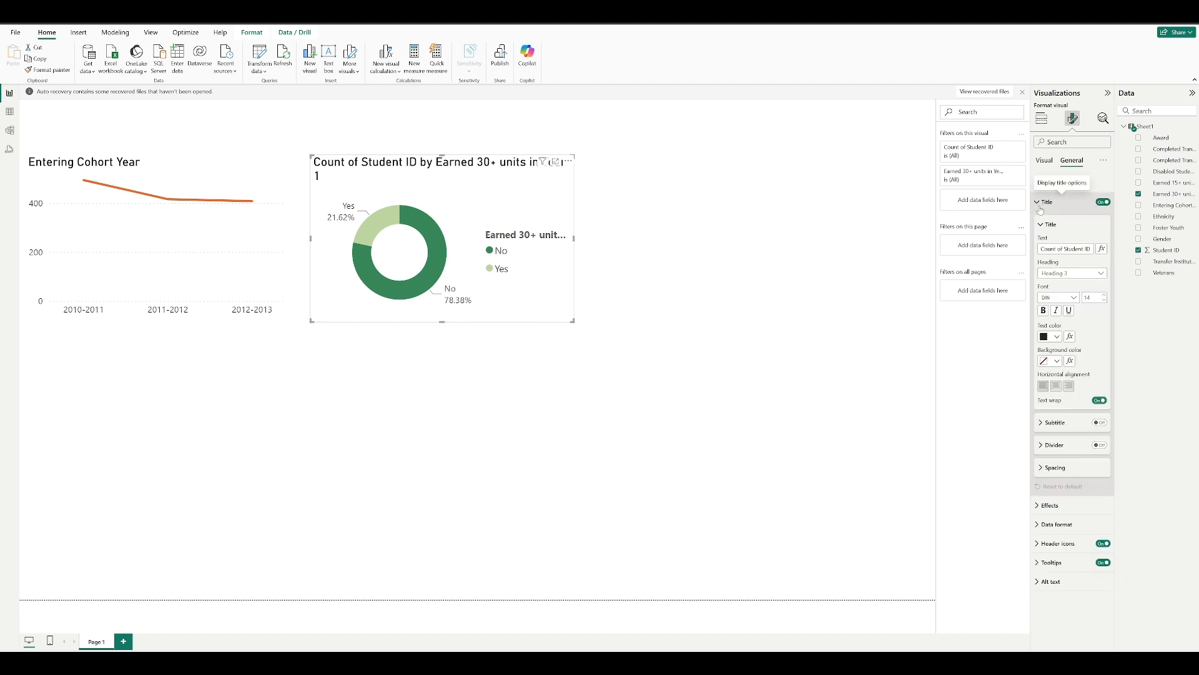
{"action": "left_click", "coordinate": [1096, 403]}
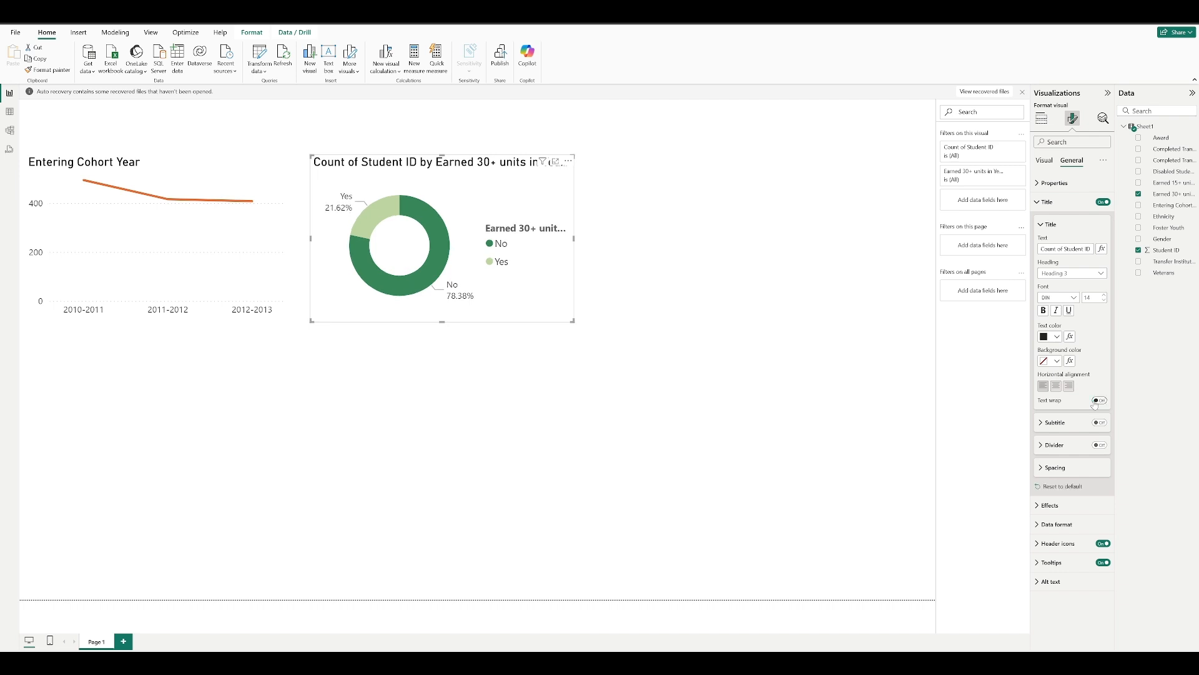
{"action": "left_click", "coordinate": [1097, 401]}
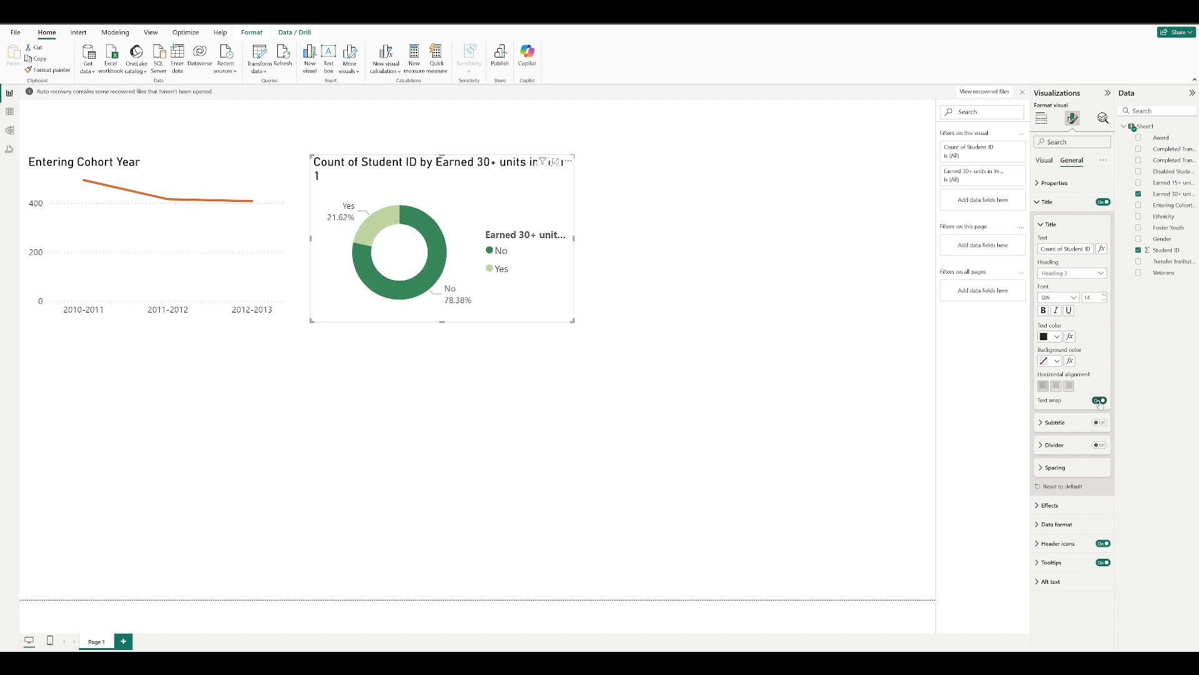
{"action": "left_click", "coordinate": [1095, 403]}
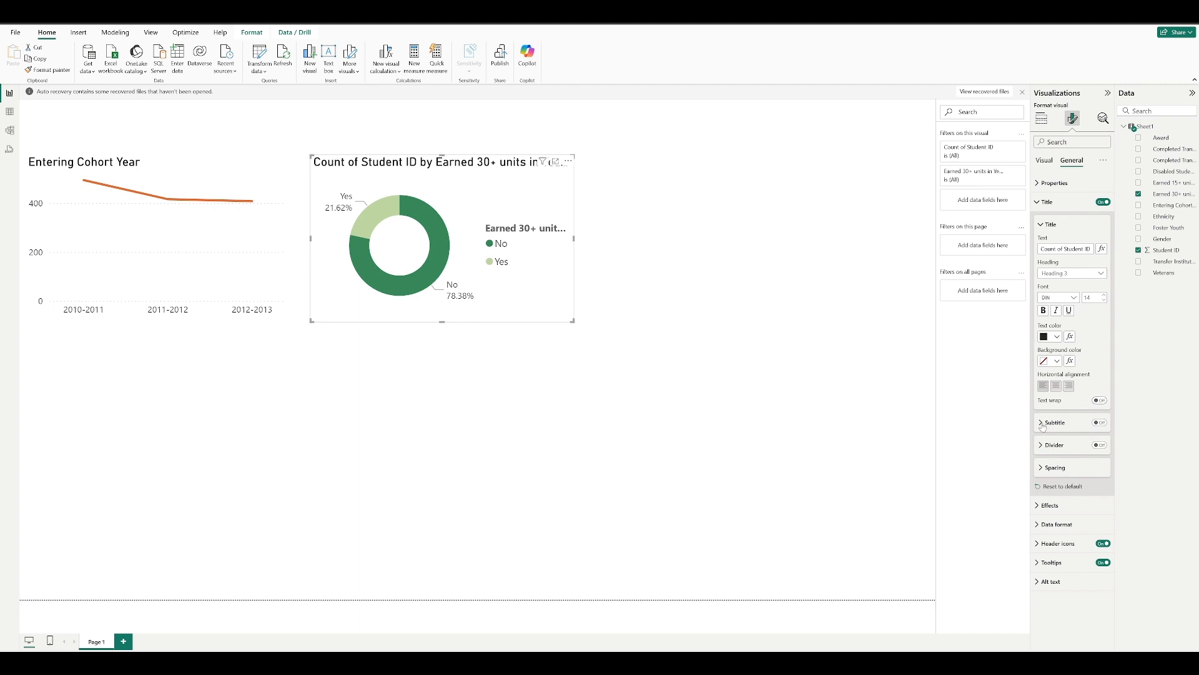
{"action": "left_click", "coordinate": [1038, 507]}
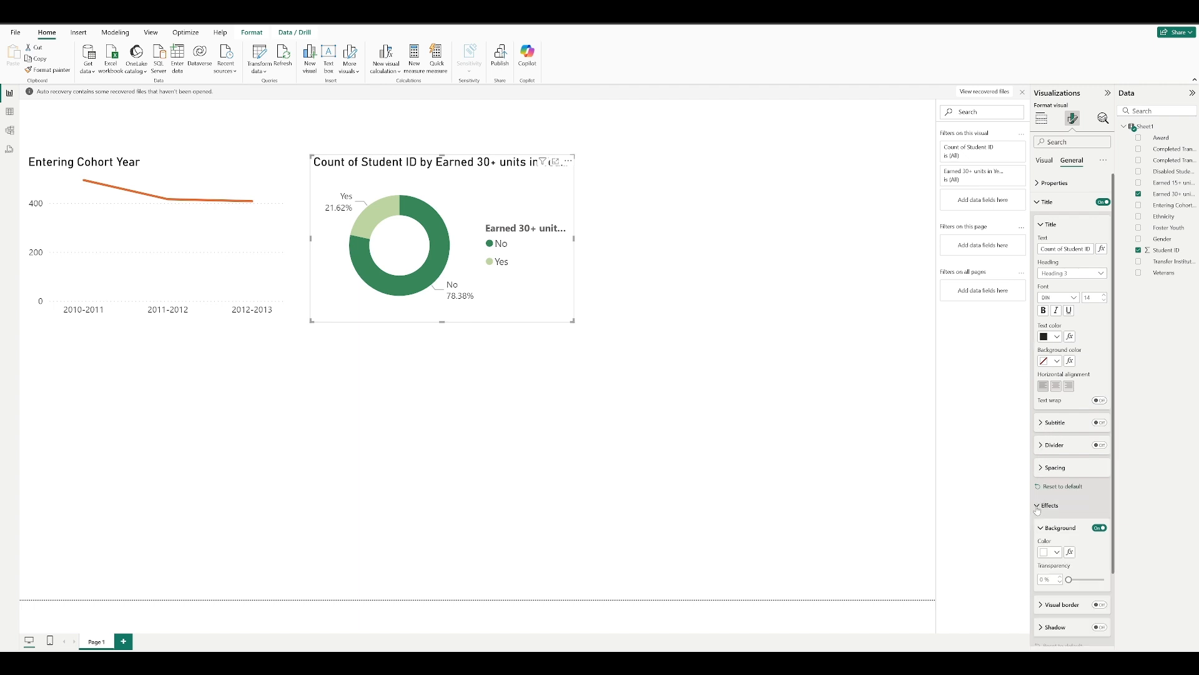
{"action": "left_click", "coordinate": [1038, 507]}
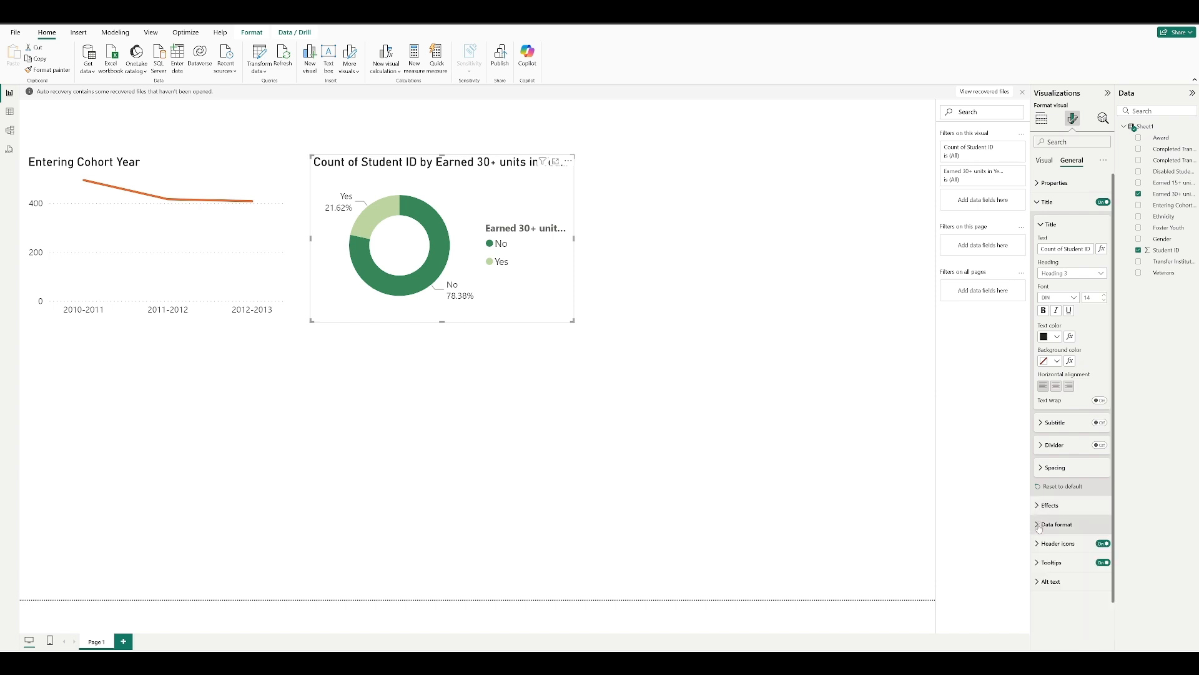
{"action": "left_click", "coordinate": [1042, 563]}
{"action": "left_click", "coordinate": [1042, 565]}
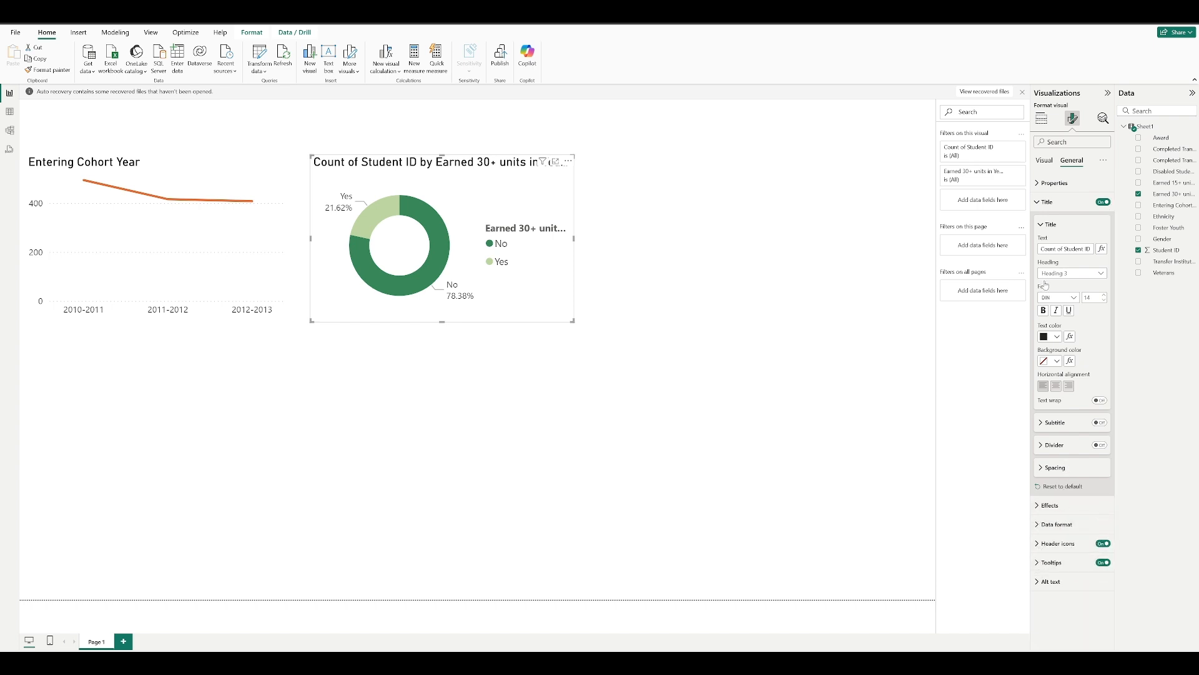
{"action": "left_click", "coordinate": [1041, 202]}
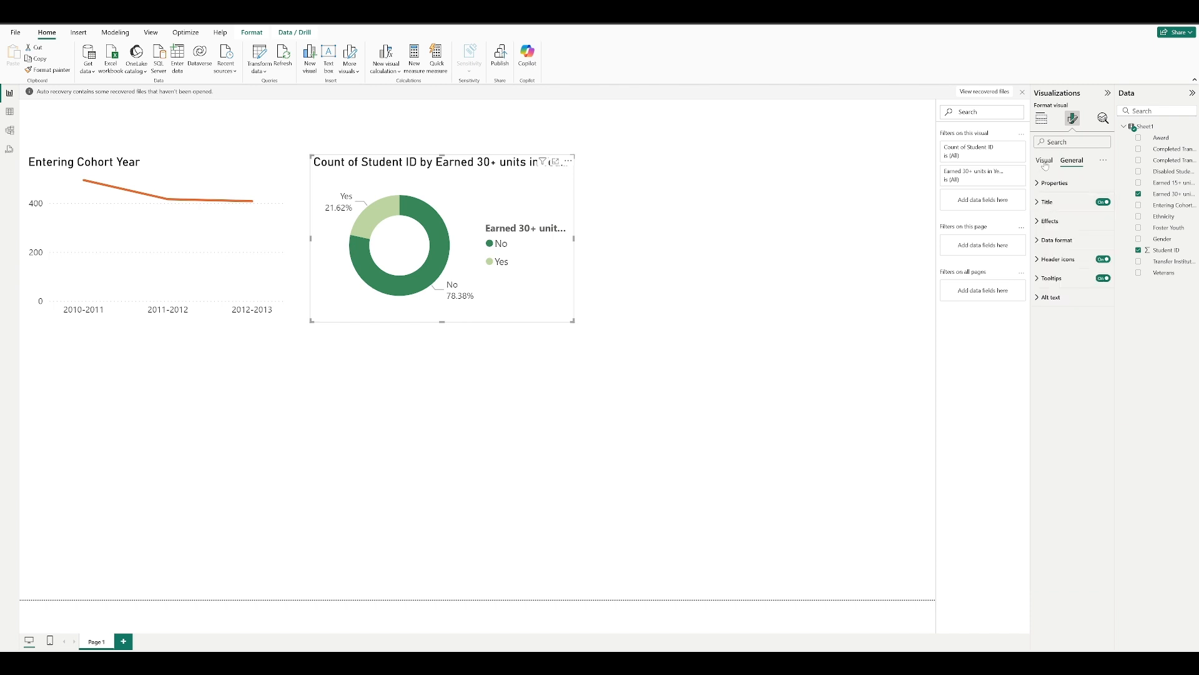
Turn off the title of the donut chart's legend, keeping the legend entries.
{"action": "left_click", "coordinate": [1044, 163]}
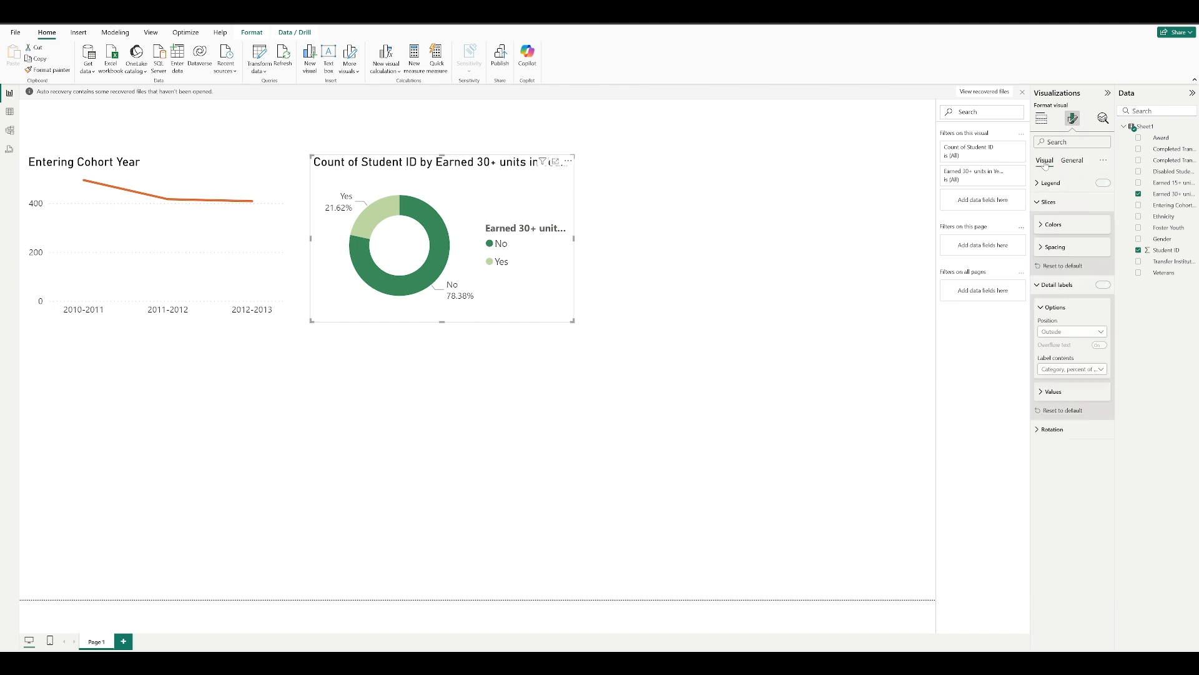
{"action": "left_click", "coordinate": [1041, 202]}
{"action": "left_click", "coordinate": [1048, 182]}
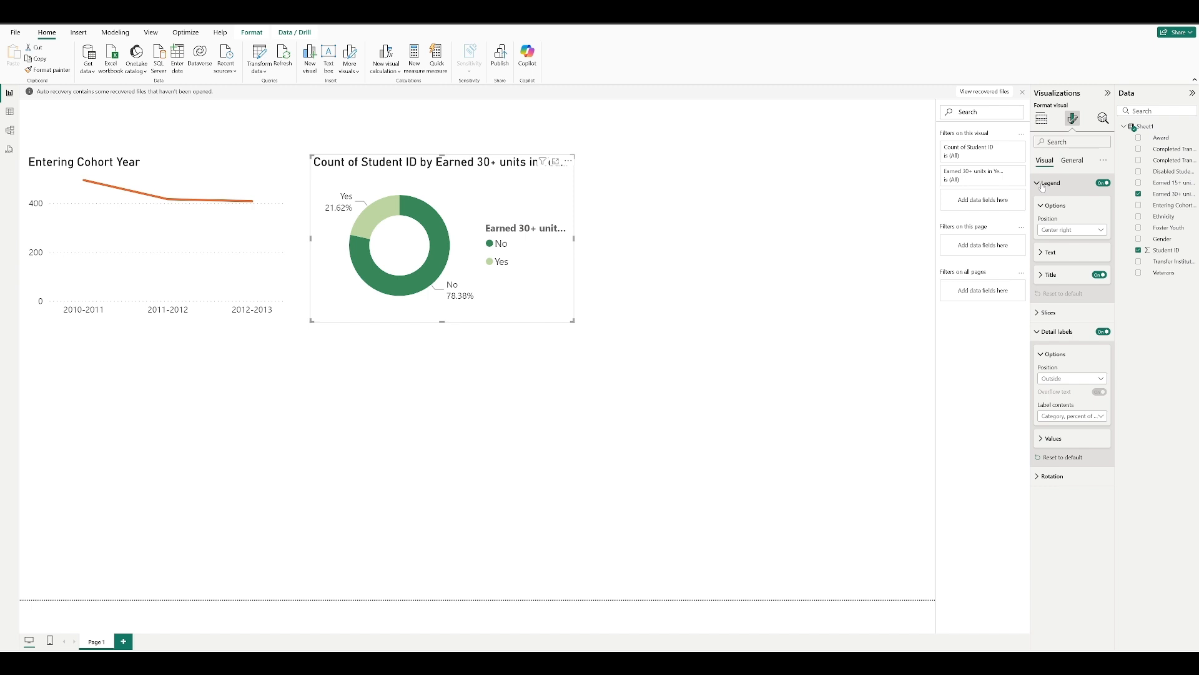
{"action": "left_click", "coordinate": [1094, 275]}
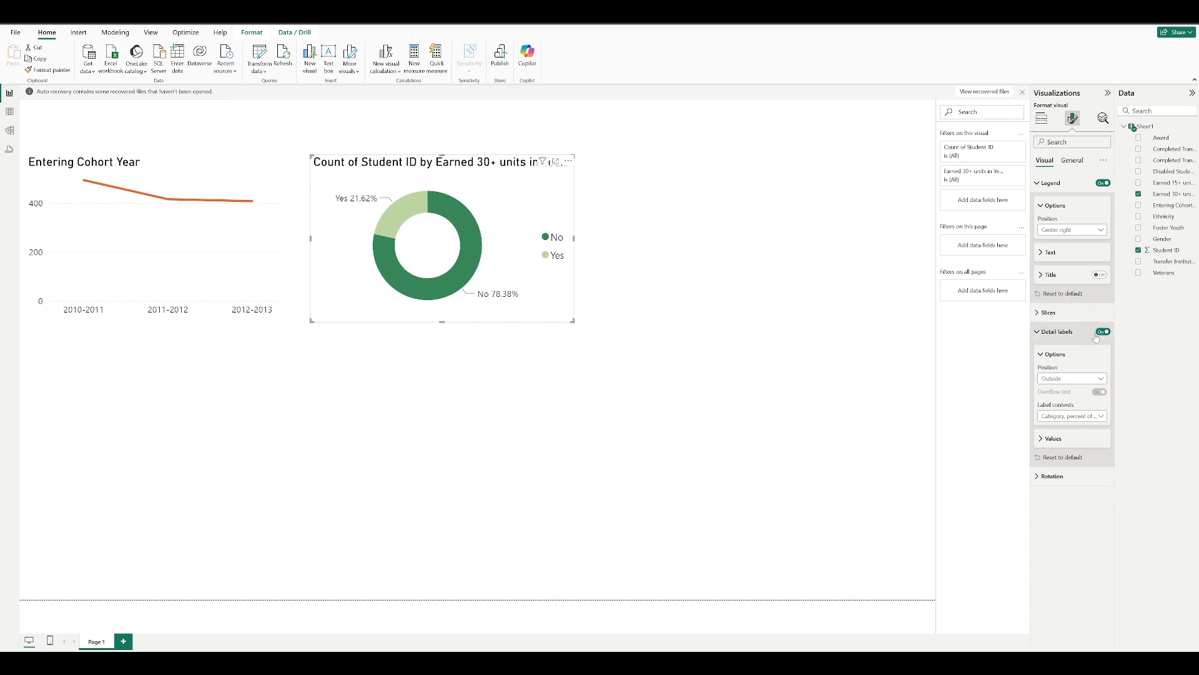
{"action": "left_click", "coordinate": [1100, 275]}
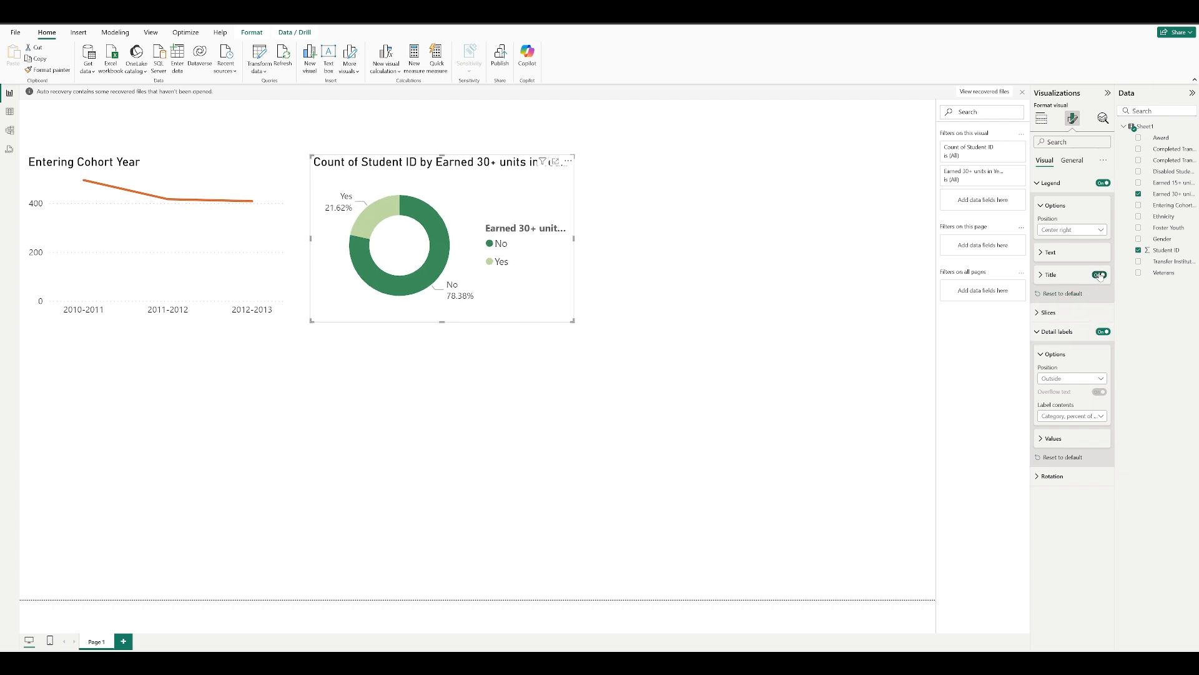
{"action": "left_click", "coordinate": [1100, 276]}
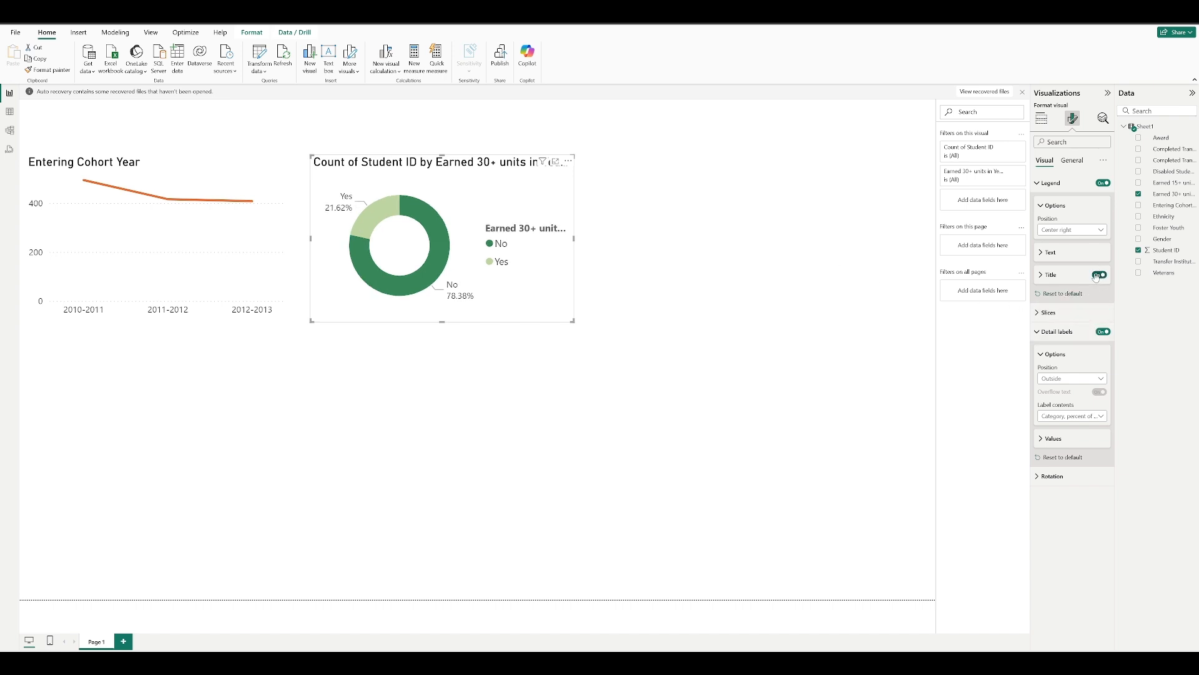
{"action": "left_click", "coordinate": [1052, 252]}
{"action": "left_click", "coordinate": [1053, 254]}
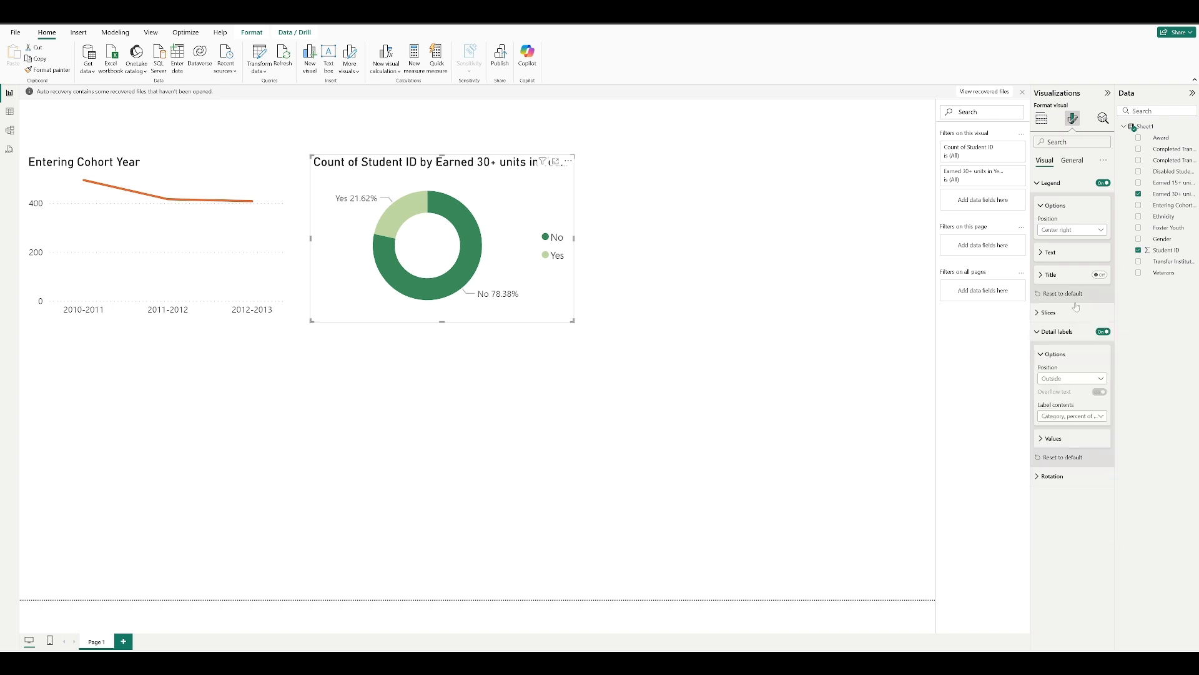
Try hiding the donut chart's detail labels, restore them, and check their value options.
{"action": "left_click", "coordinate": [1101, 332]}
{"action": "left_click", "coordinate": [1101, 332]}
{"action": "left_click", "coordinate": [1040, 439]}
{"action": "left_click", "coordinate": [1039, 440]}
{"action": "left_click", "coordinate": [1043, 184]}
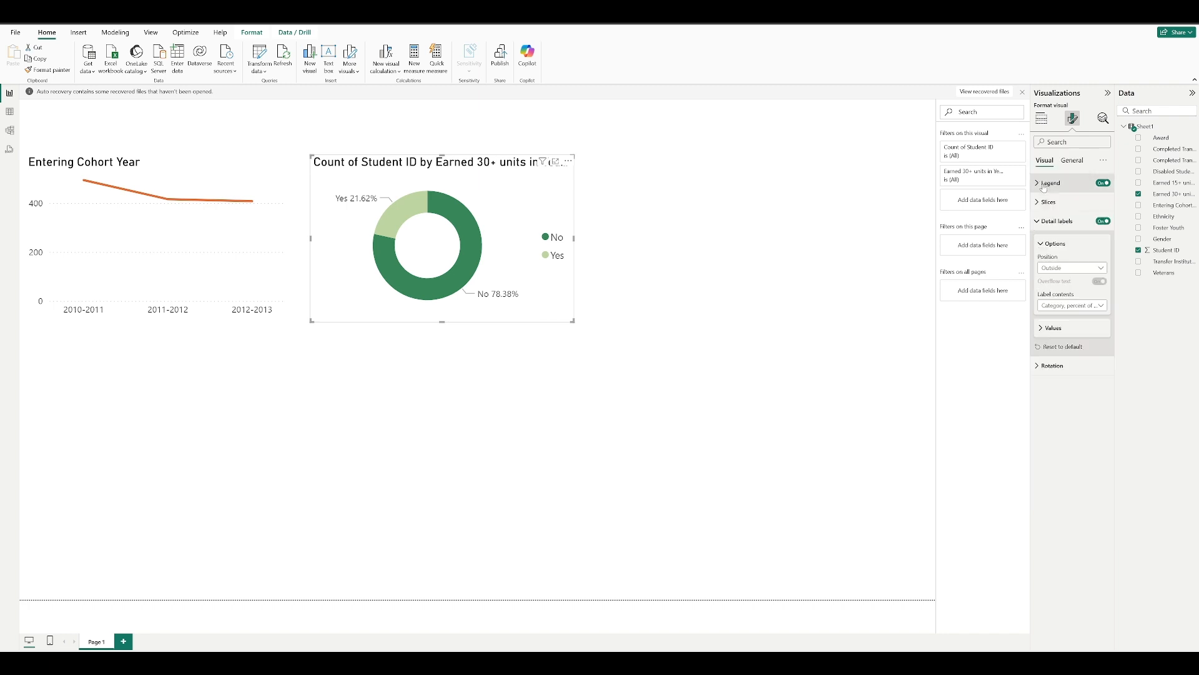
Shorten the donut chart's title to "Student ID by Earned 30+ units in Year 1".
{"action": "left_click", "coordinate": [1074, 163]}
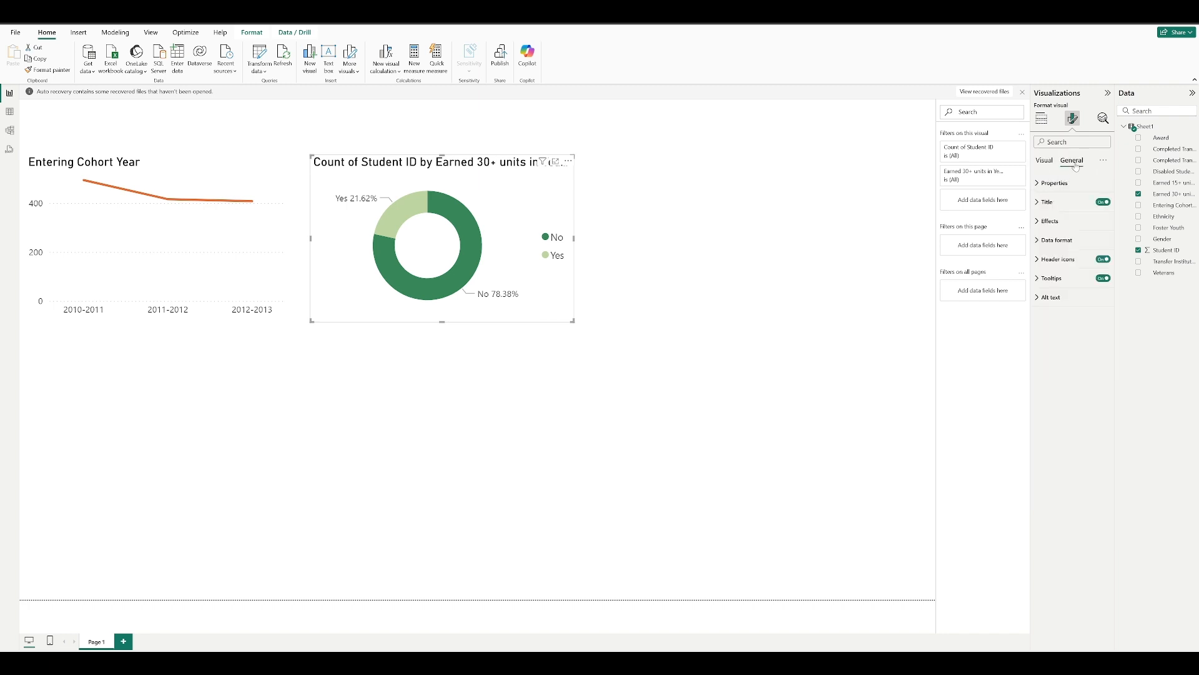
{"action": "left_click", "coordinate": [1103, 203]}
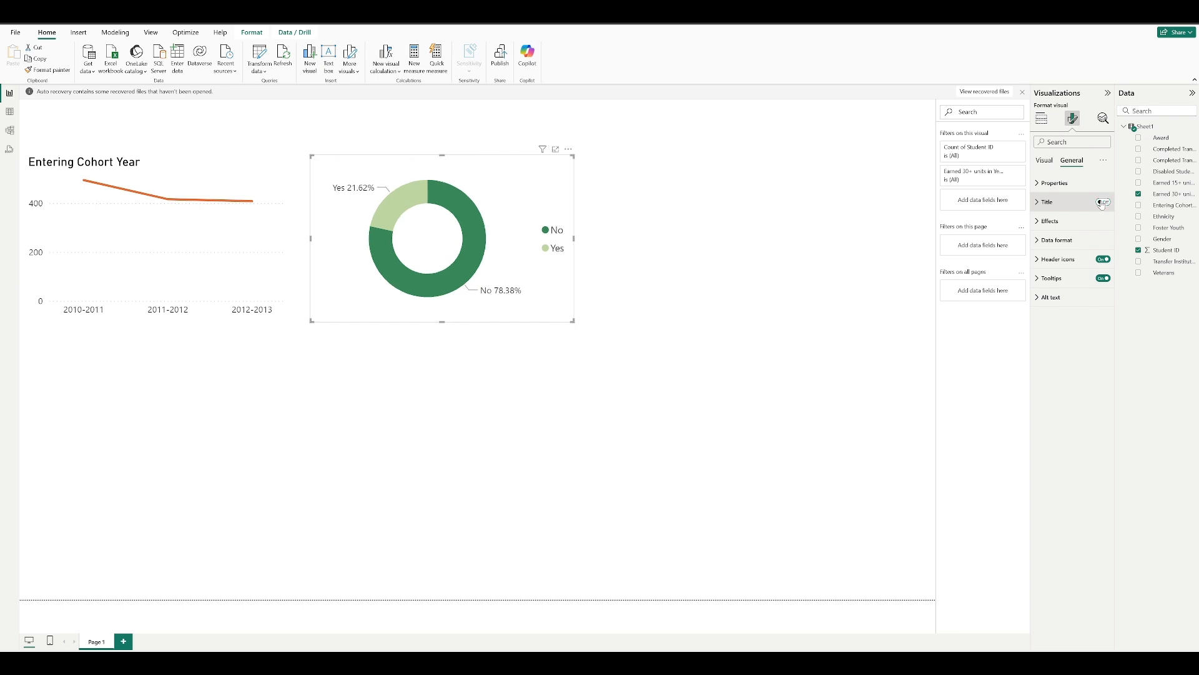
{"action": "left_click", "coordinate": [1103, 203]}
{"action": "left_click", "coordinate": [1048, 202]}
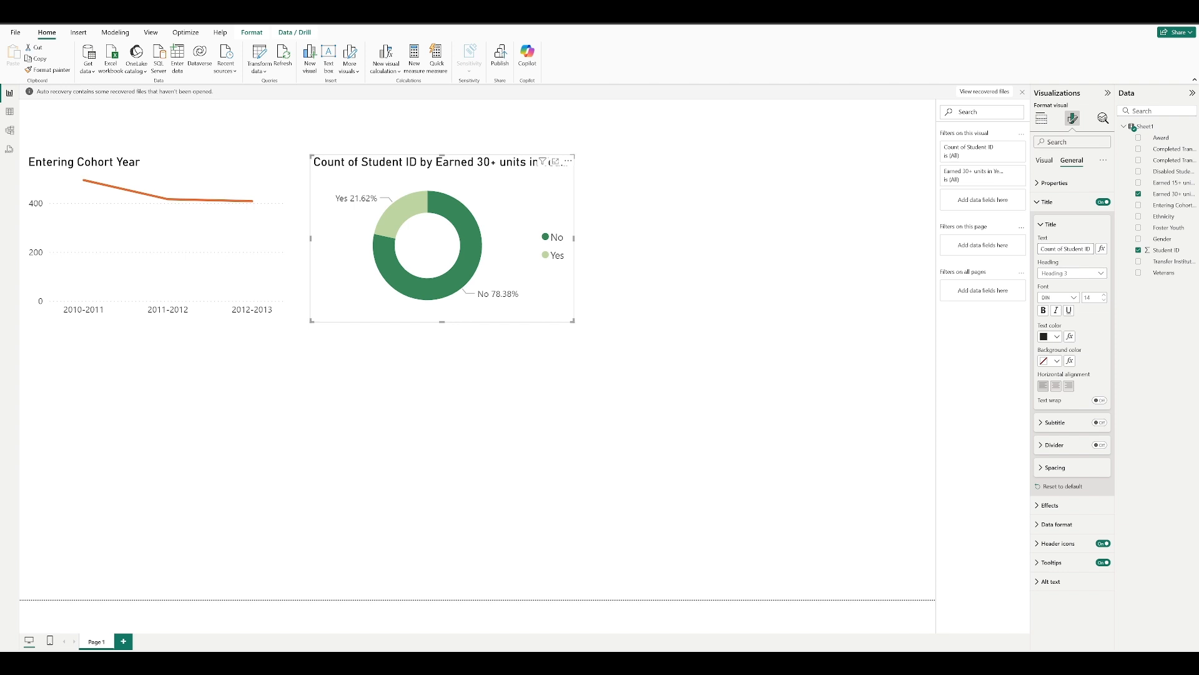
{"action": "left_click", "coordinate": [1088, 249]}
{"action": "key", "text": "BackSpace"}
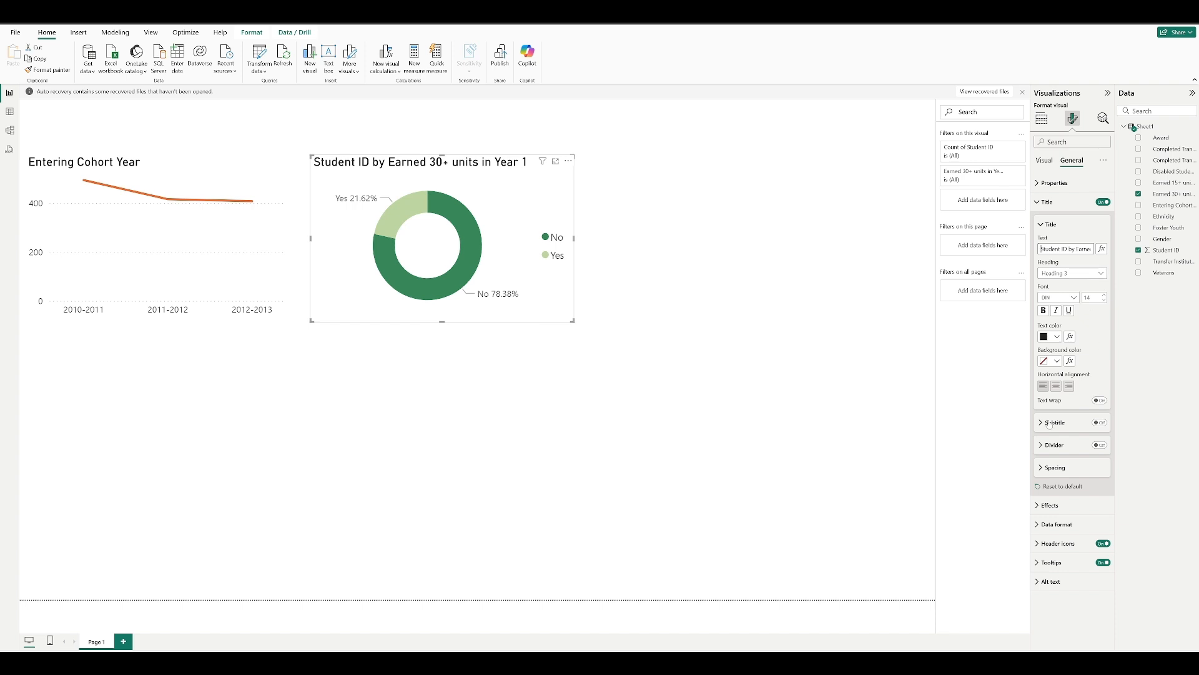
{"action": "left_click", "coordinate": [1043, 229]}
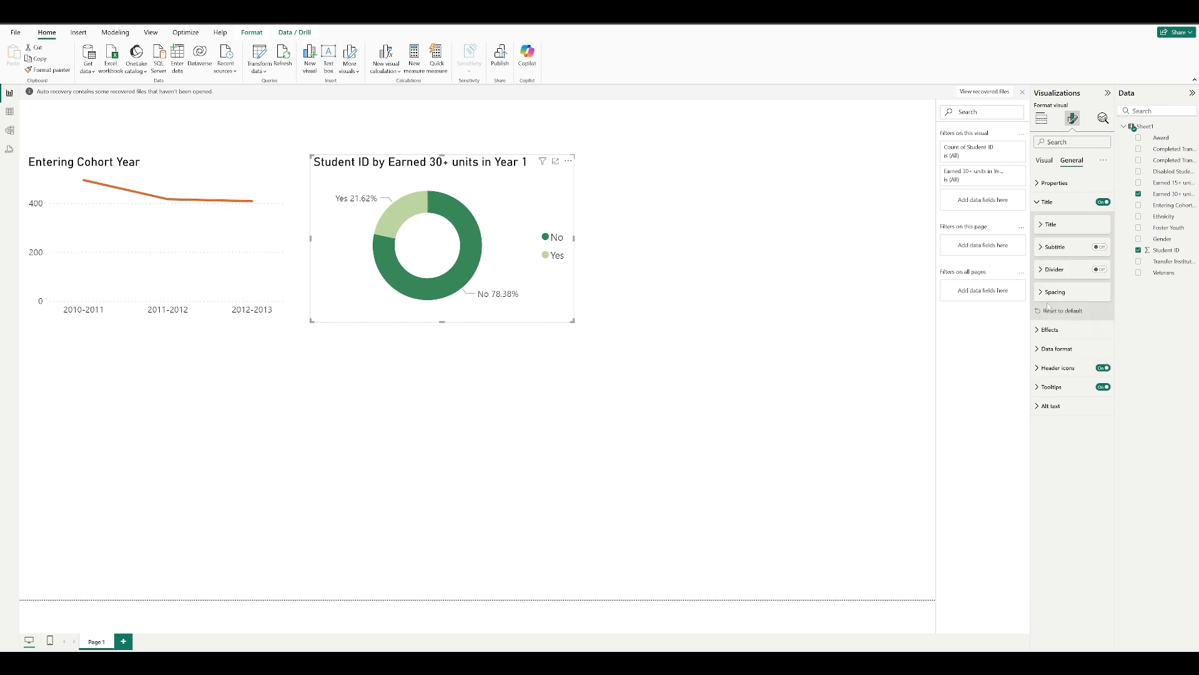
Examine the donut chart's effects, data format, header icon, tooltip, alt text and property settings.
{"action": "left_click", "coordinate": [1042, 331]}
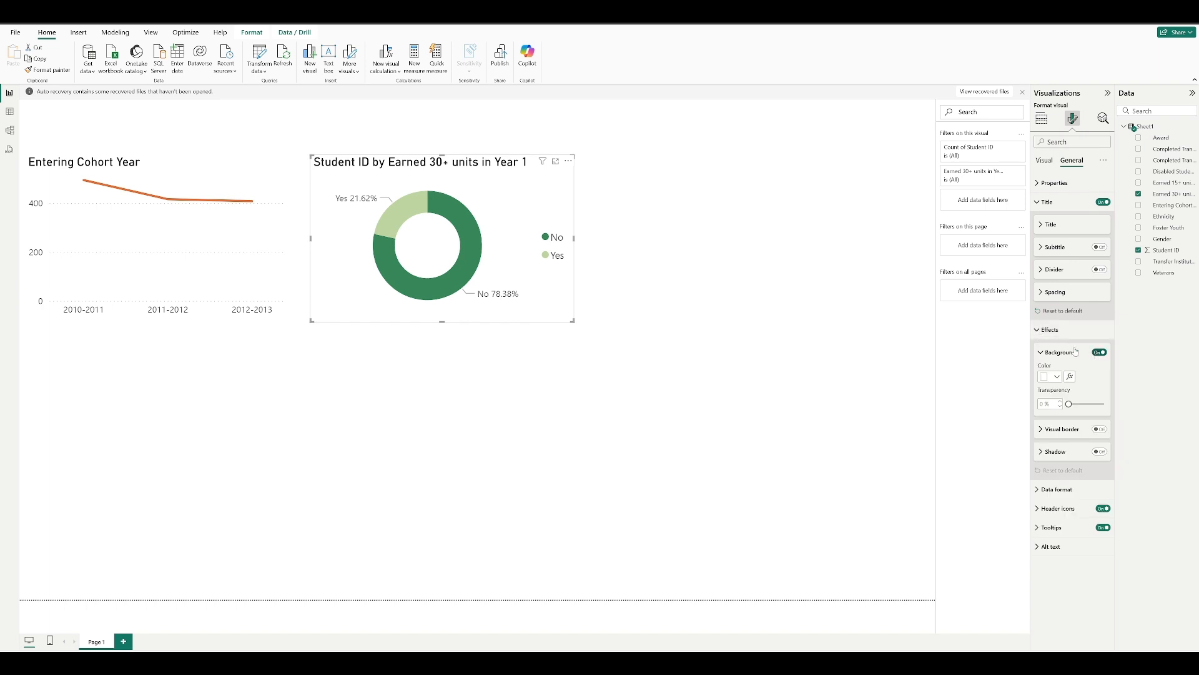
{"action": "left_click", "coordinate": [1041, 334]}
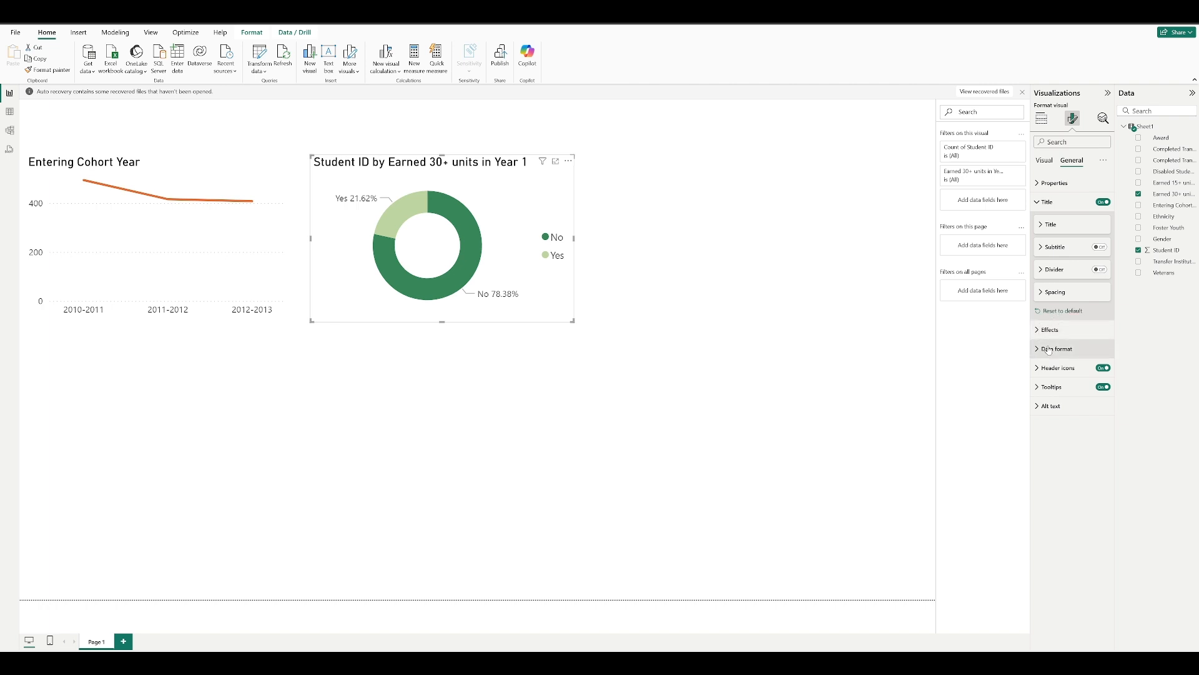
{"action": "left_click", "coordinate": [1040, 331]}
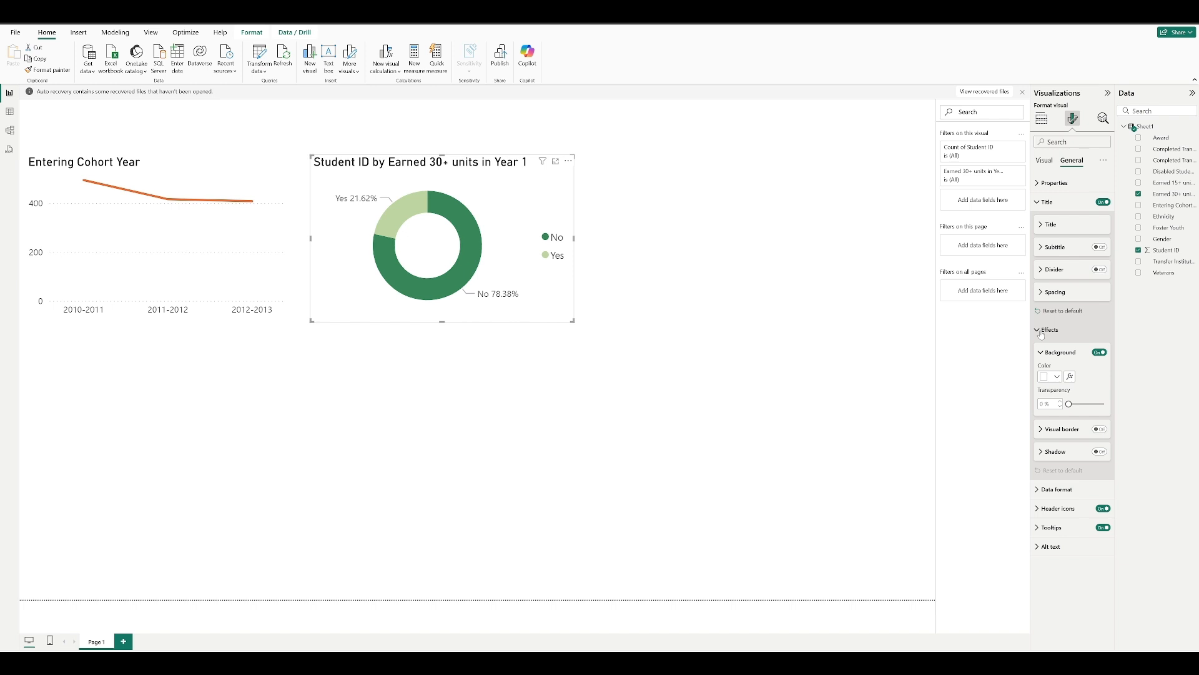
{"action": "left_click", "coordinate": [1041, 334]}
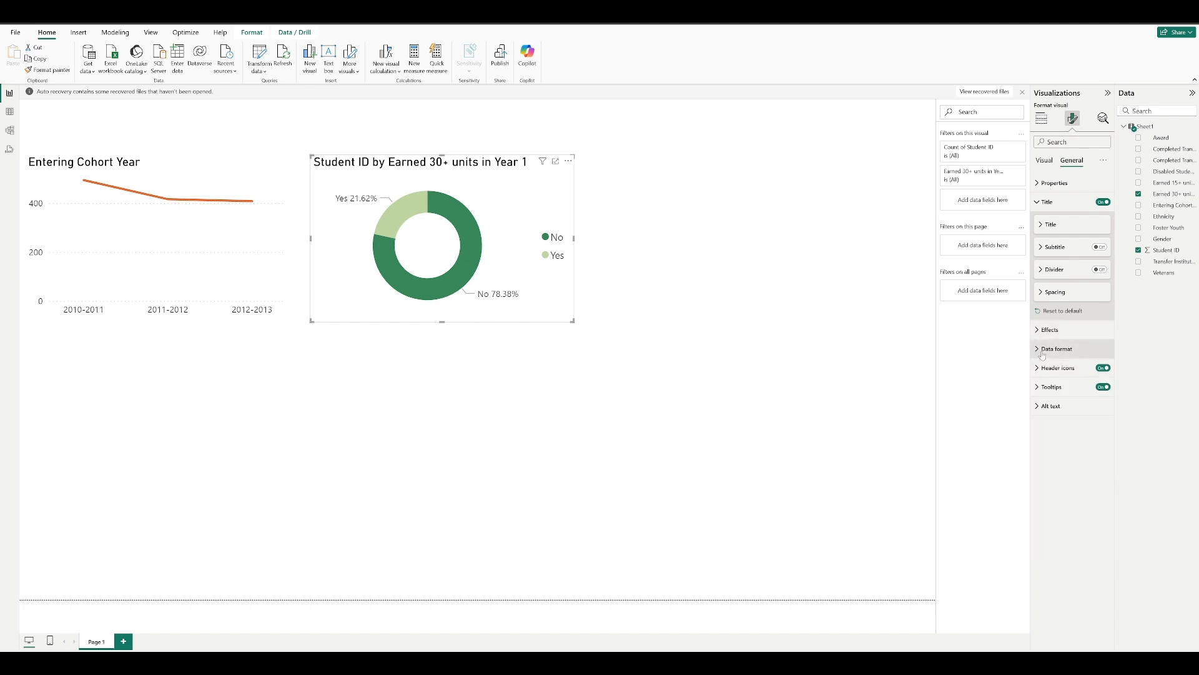
{"action": "left_click", "coordinate": [1042, 353]}
{"action": "left_click", "coordinate": [1042, 351]}
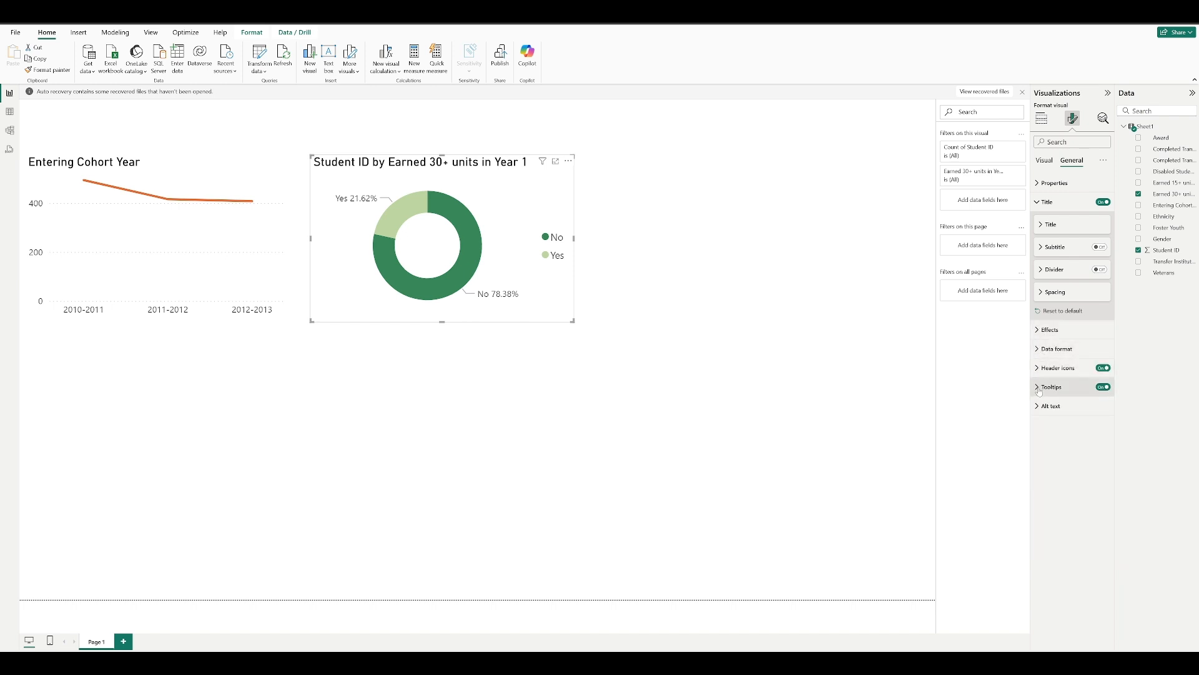
{"action": "left_click", "coordinate": [1039, 389]}
{"action": "left_click", "coordinate": [1040, 389]}
{"action": "left_click", "coordinate": [1039, 390]}
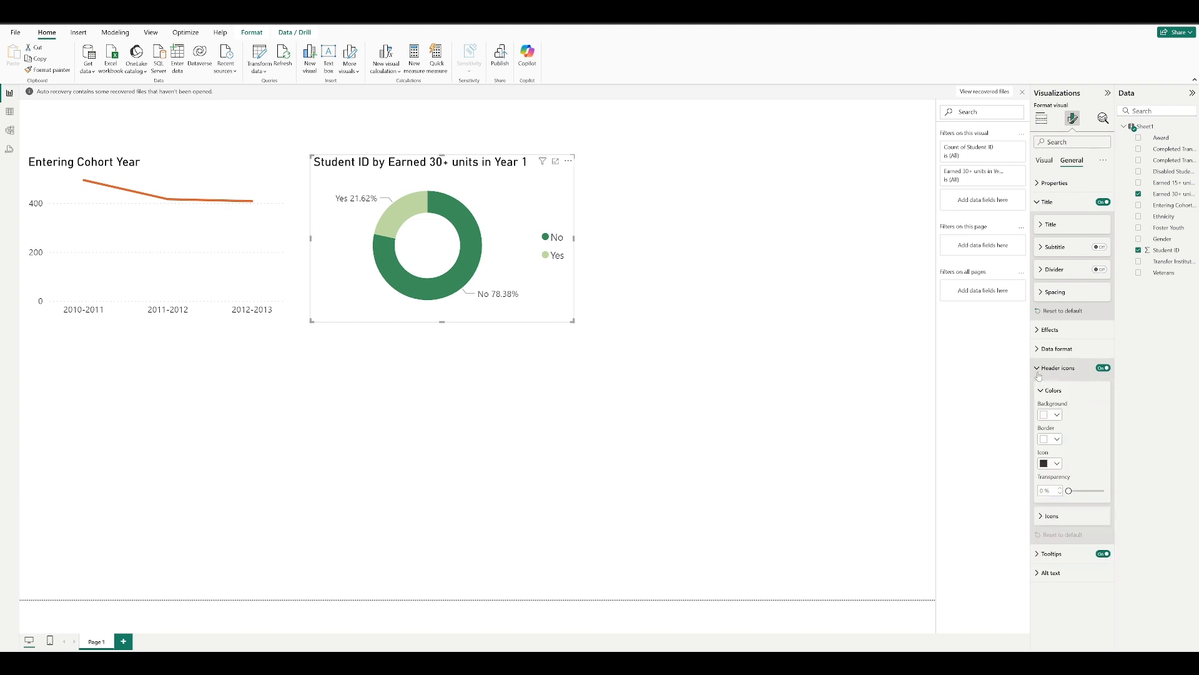
{"action": "left_click", "coordinate": [1038, 393]}
{"action": "left_click", "coordinate": [1039, 406]}
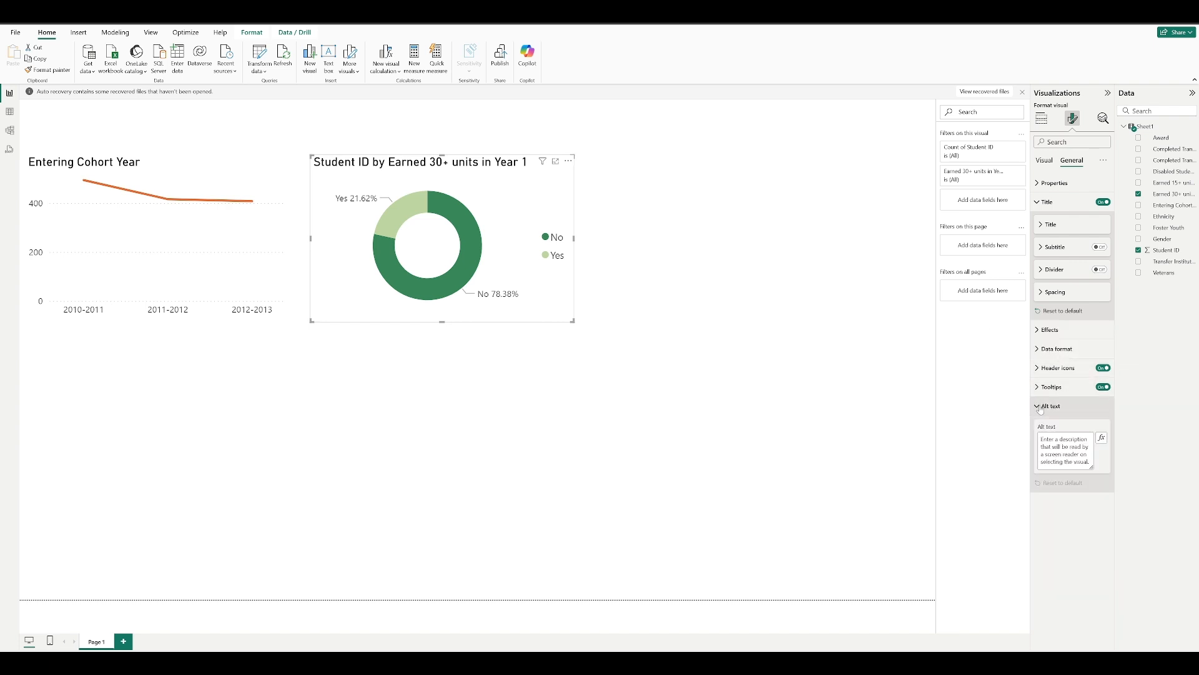
{"action": "left_click", "coordinate": [1039, 407]}
{"action": "left_click", "coordinate": [1047, 183]}
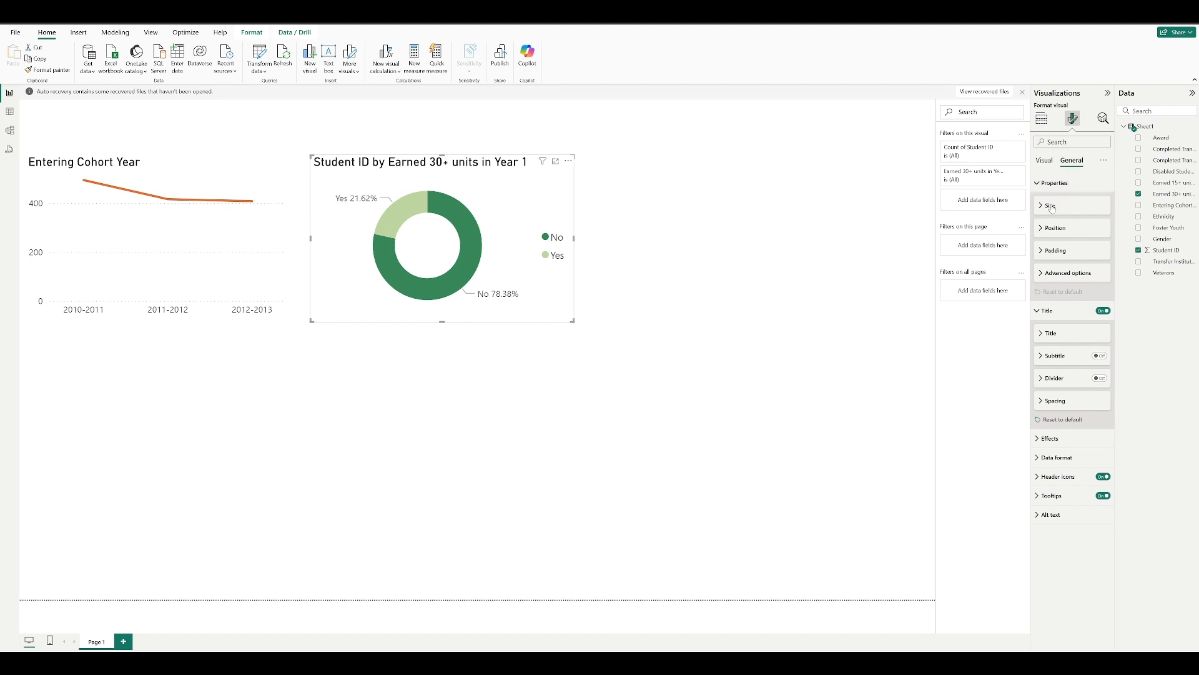
Turn off the donut chart's legend.
{"action": "left_click", "coordinate": [1045, 161]}
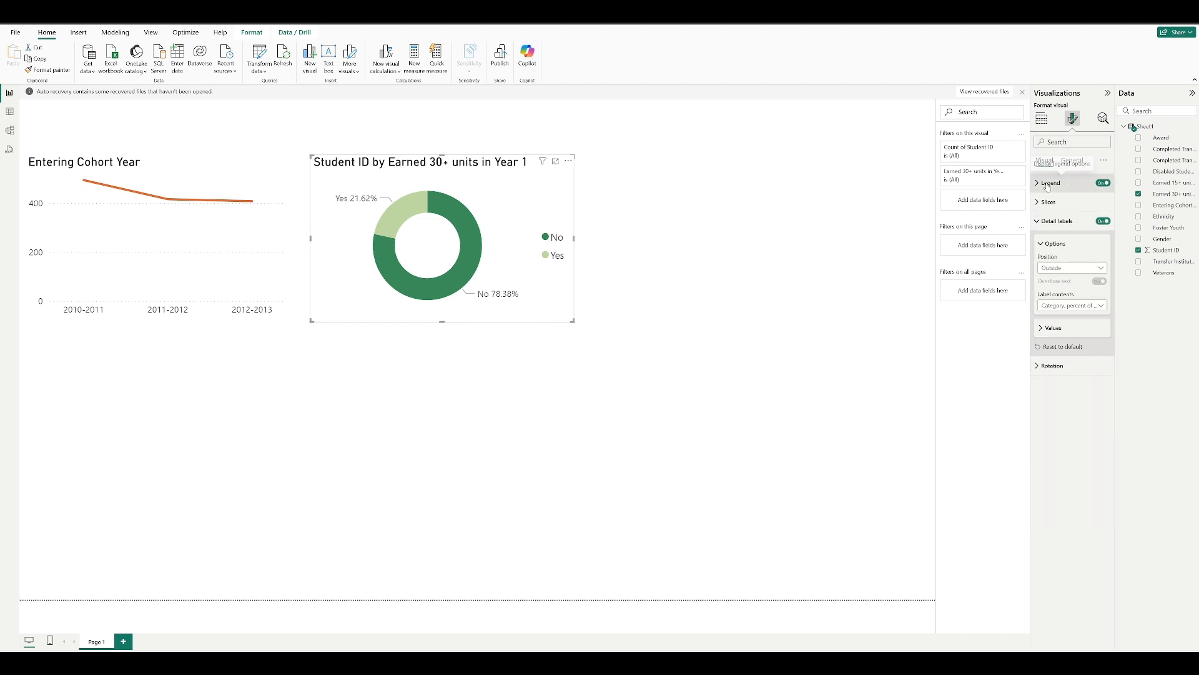
{"action": "left_click", "coordinate": [1049, 183]}
{"action": "left_click", "coordinate": [1102, 183]}
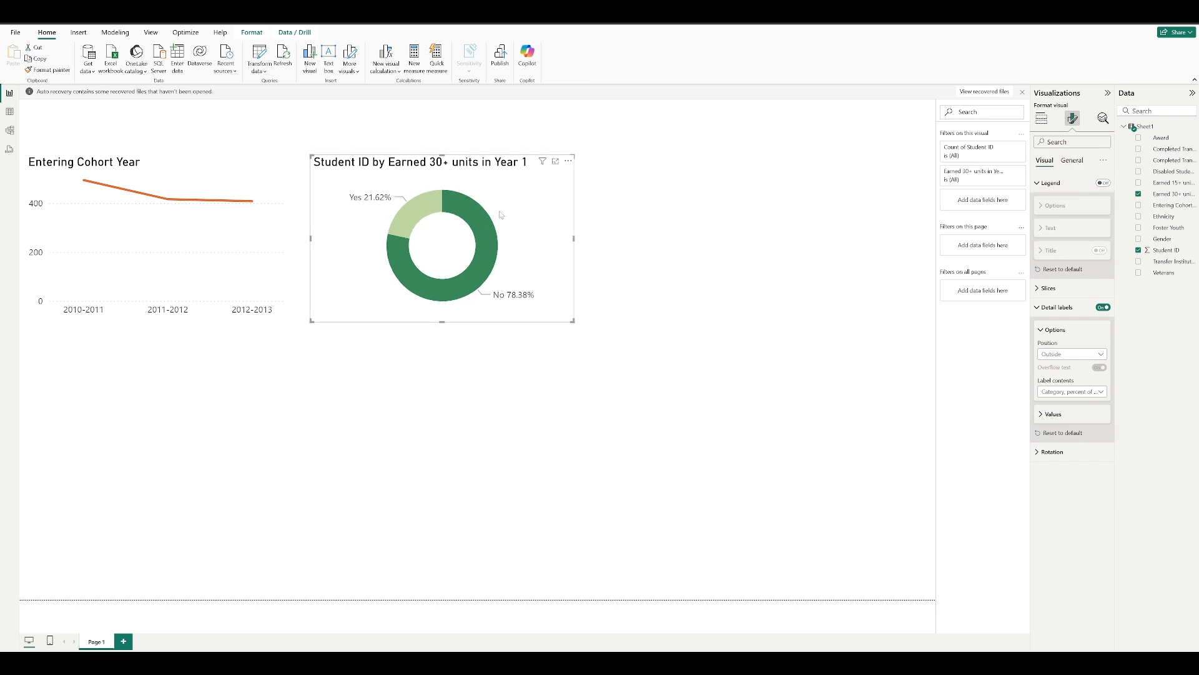
Add a card visual beside the donut chart, showing the count of Student ID.
{"action": "left_click", "coordinate": [508, 380]}
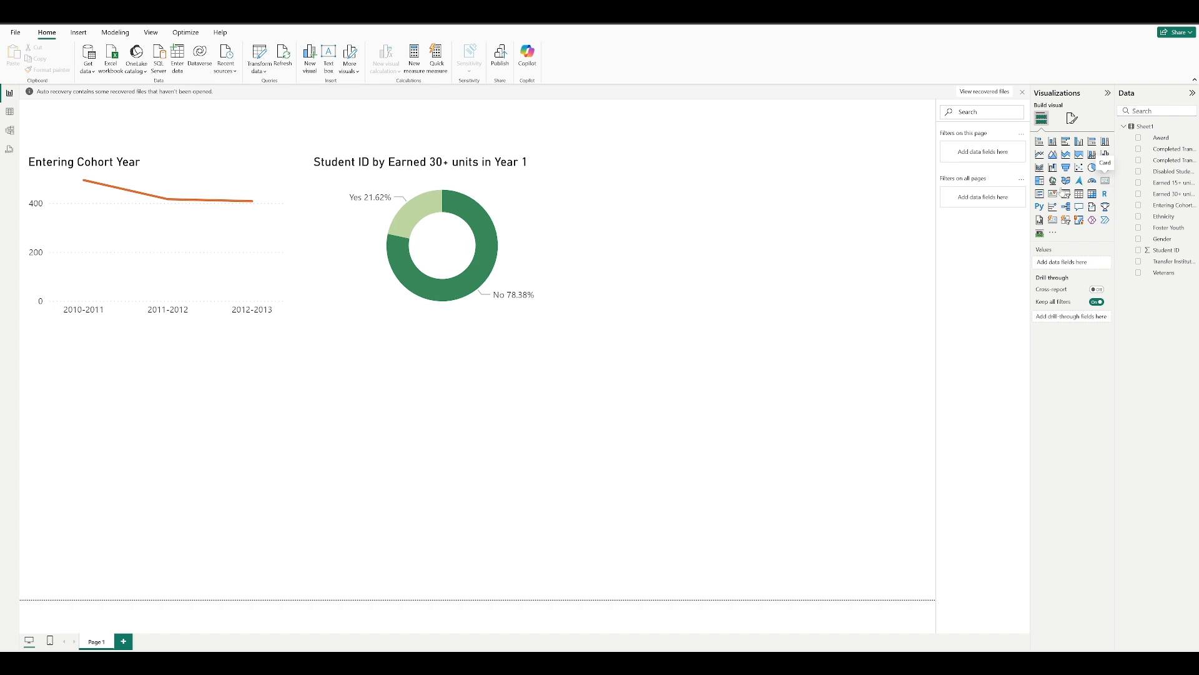
{"action": "left_click", "coordinate": [1105, 182]}
{"action": "left_click_drag", "start_coordinate": [208, 373], "coordinate": [756, 168]}
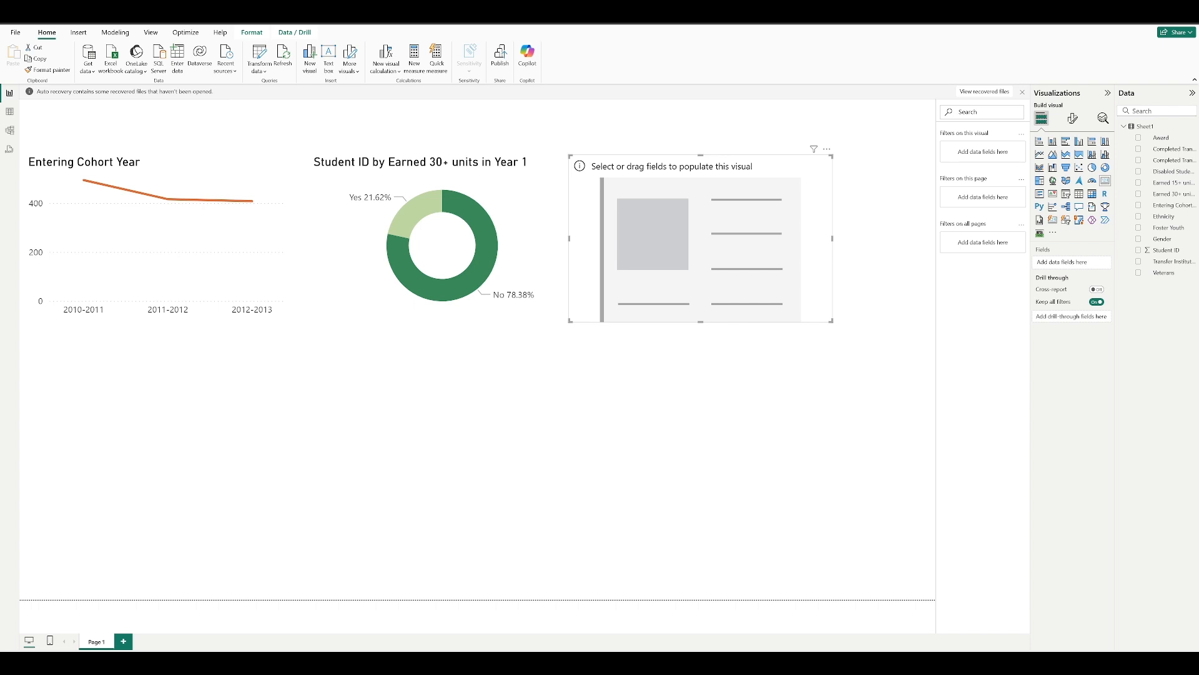
{"action": "left_click", "coordinate": [1140, 253]}
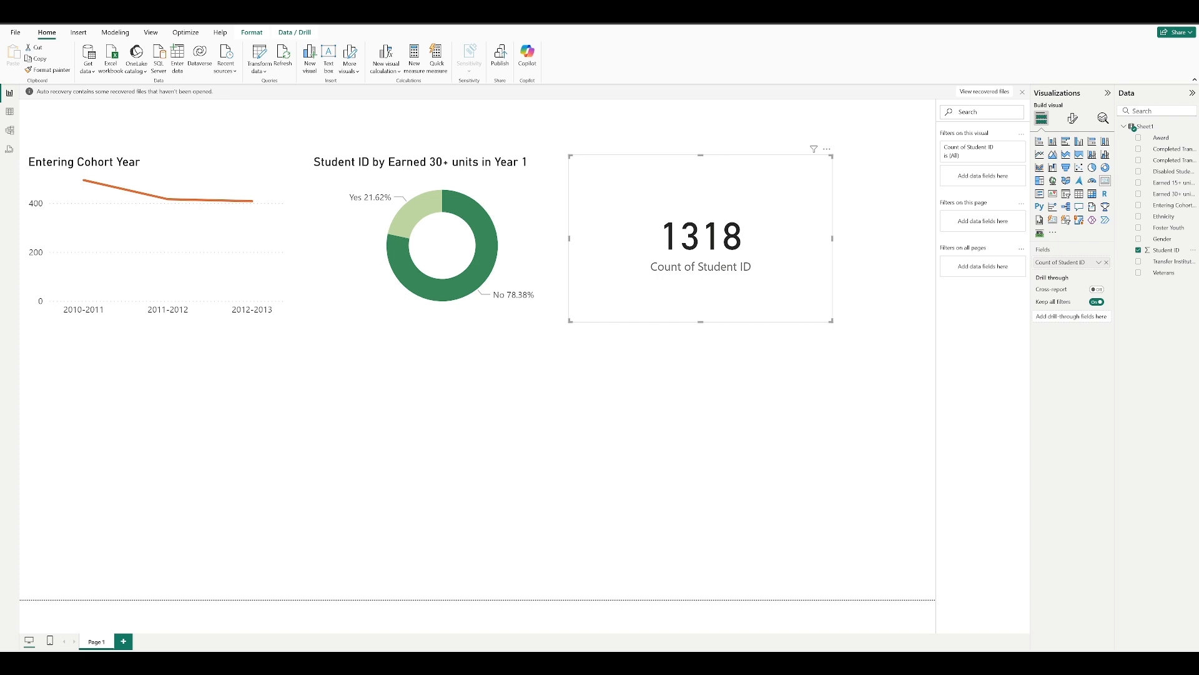
Turn off the category label of the Student ID count card.
{"action": "left_click", "coordinate": [1073, 118]}
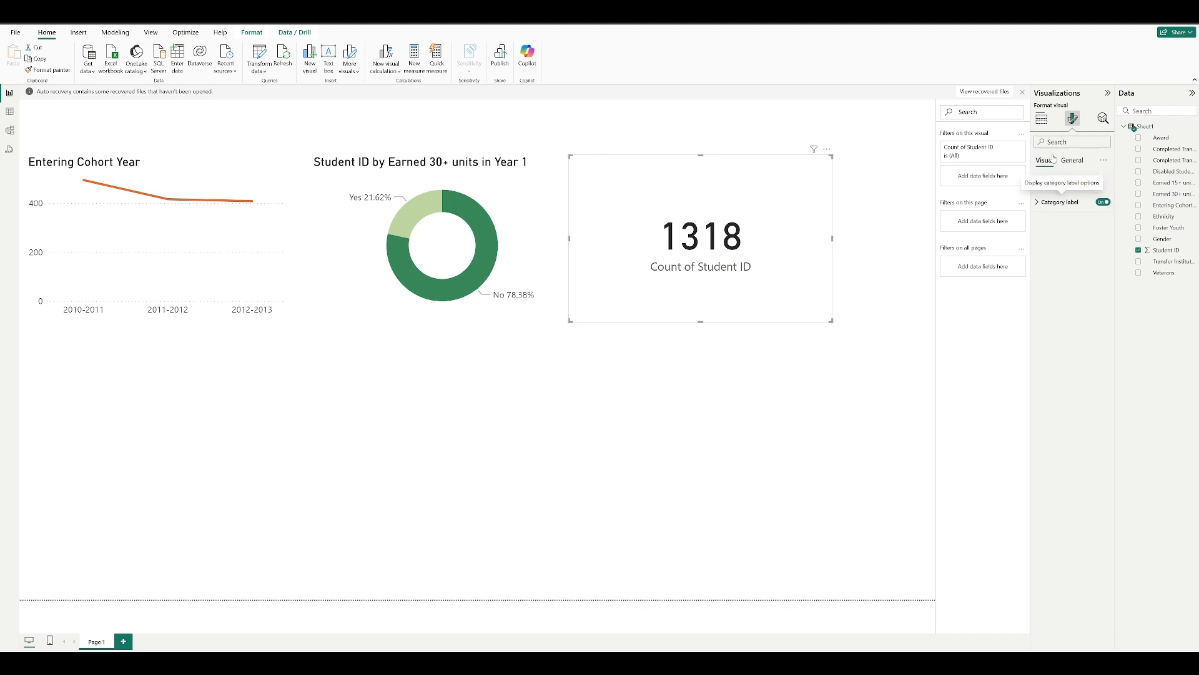
{"action": "left_click", "coordinate": [1072, 161]}
{"action": "left_click", "coordinate": [1040, 203]}
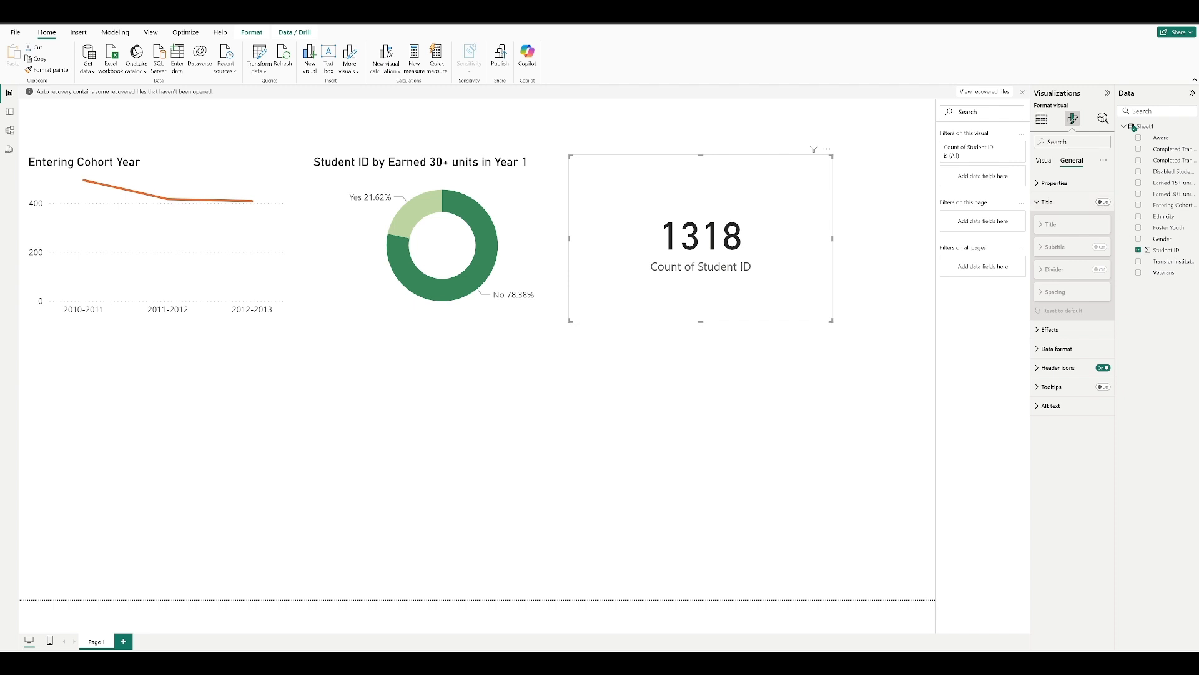
{"action": "left_click", "coordinate": [1044, 161]}
{"action": "left_click", "coordinate": [1103, 202]}
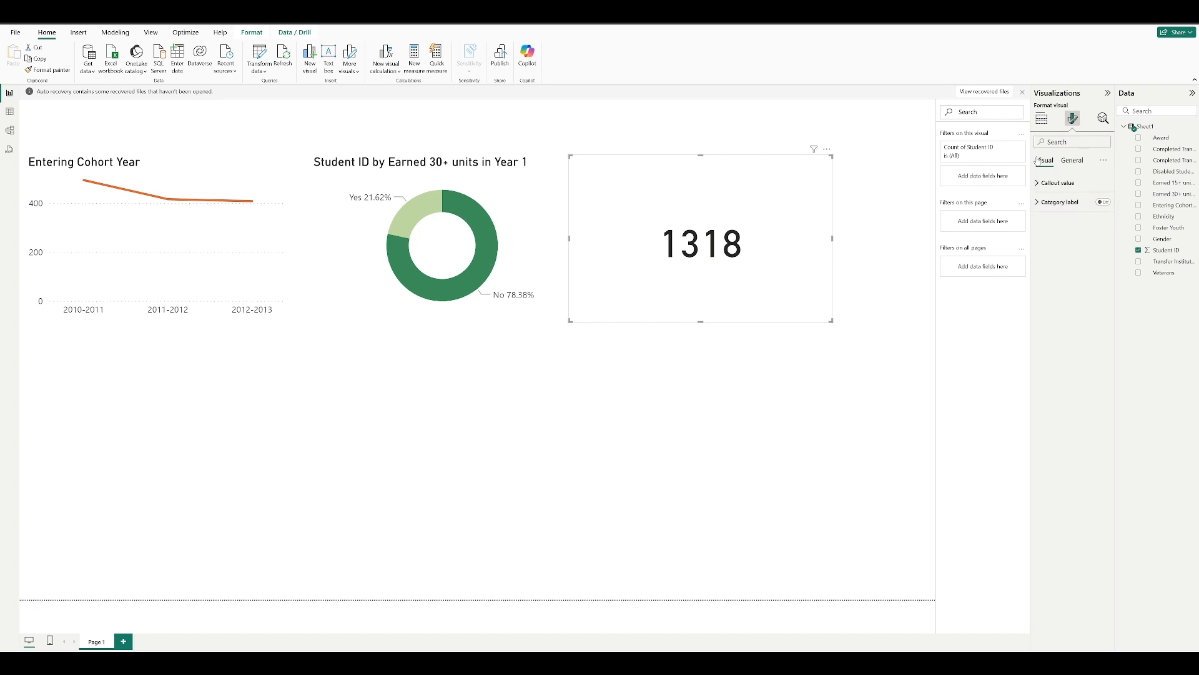
Turn on the student count card's title, set its text to "Selected Students" and centre it.
{"action": "left_click", "coordinate": [1072, 161]}
{"action": "left_click", "coordinate": [1103, 202]}
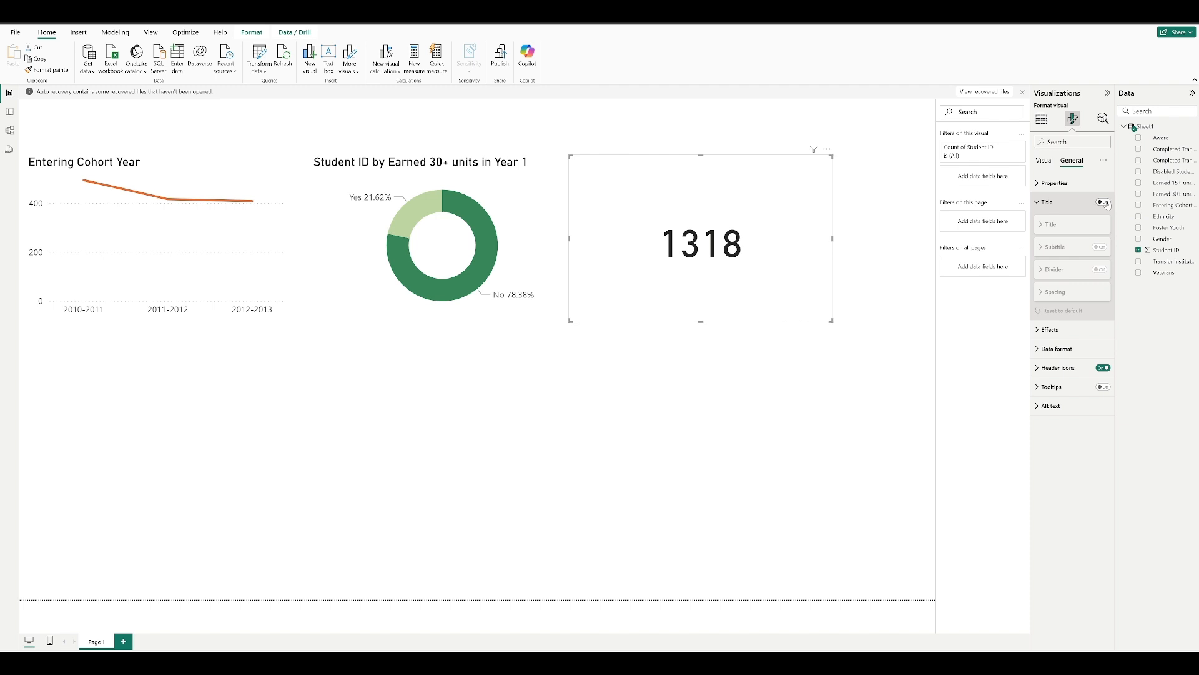
{"action": "left_click", "coordinate": [1056, 225]}
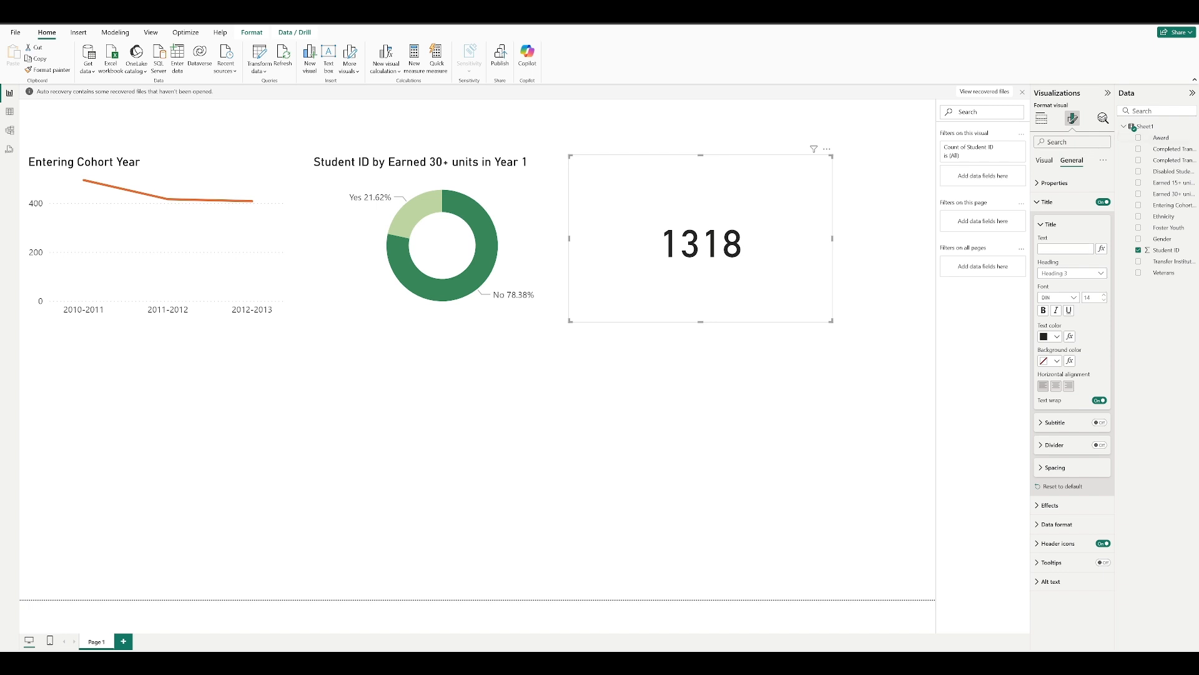
{"action": "type", "text": "Selece"}
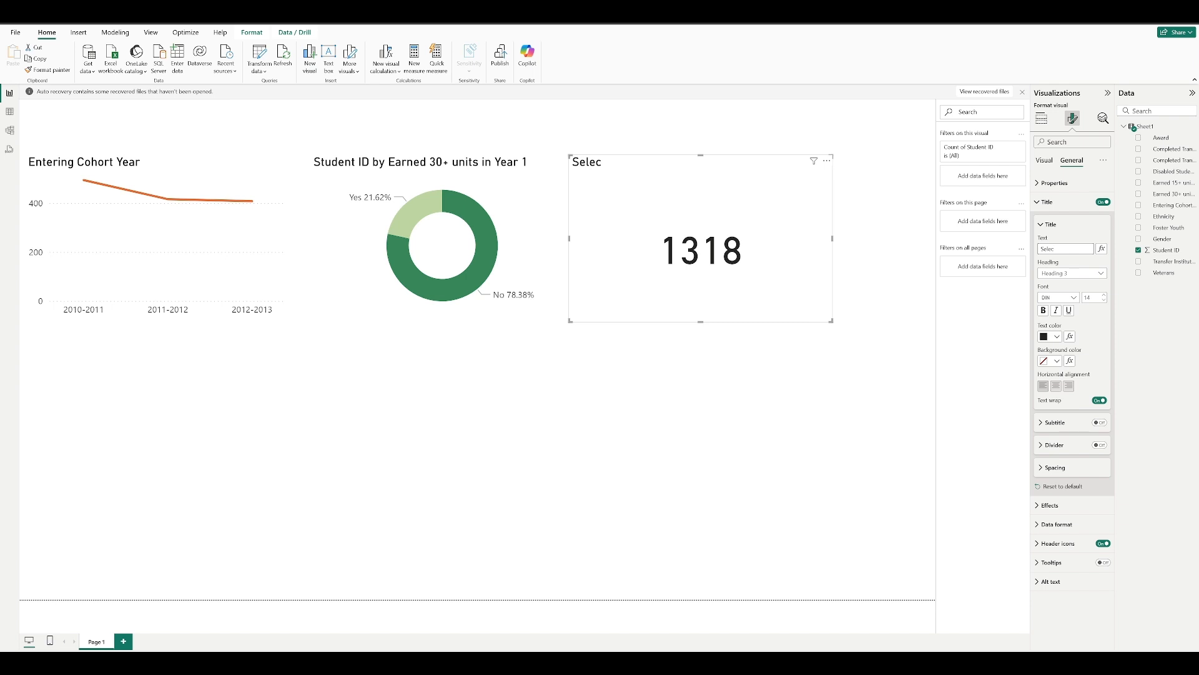
{"action": "type", "text": "ted Students"}
{"action": "left_click", "coordinate": [1056, 388]}
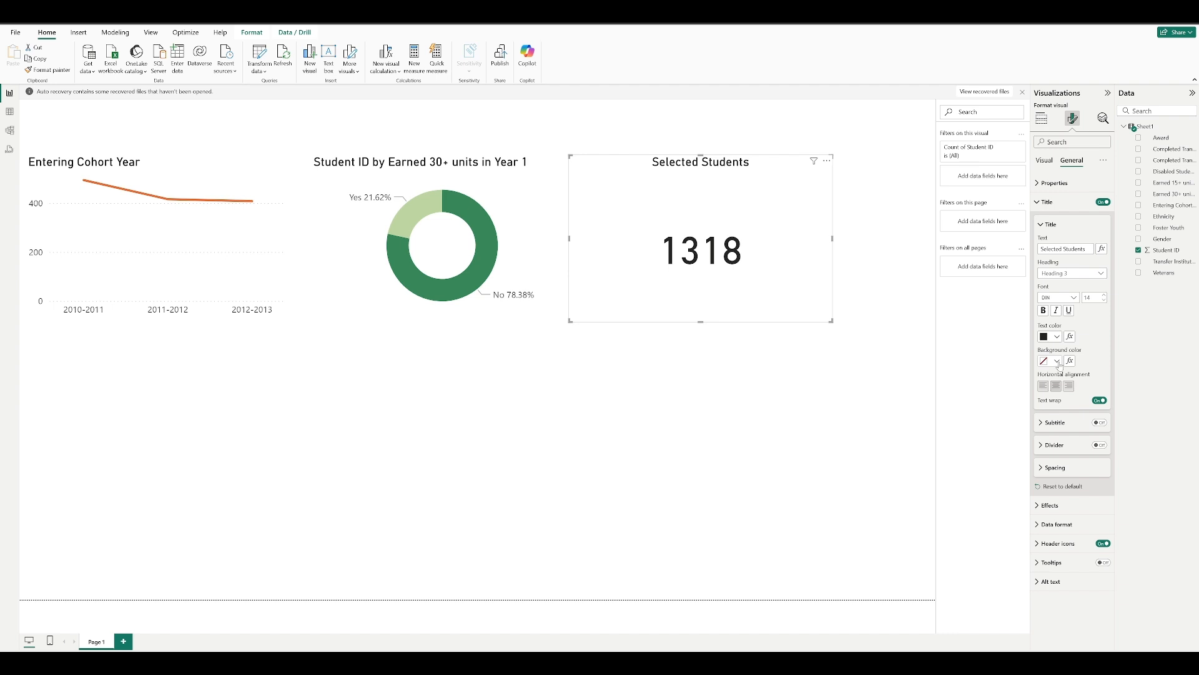
Give the card's title a black background and white text.
{"action": "left_click", "coordinate": [1058, 362]}
{"action": "left_click", "coordinate": [1067, 395]}
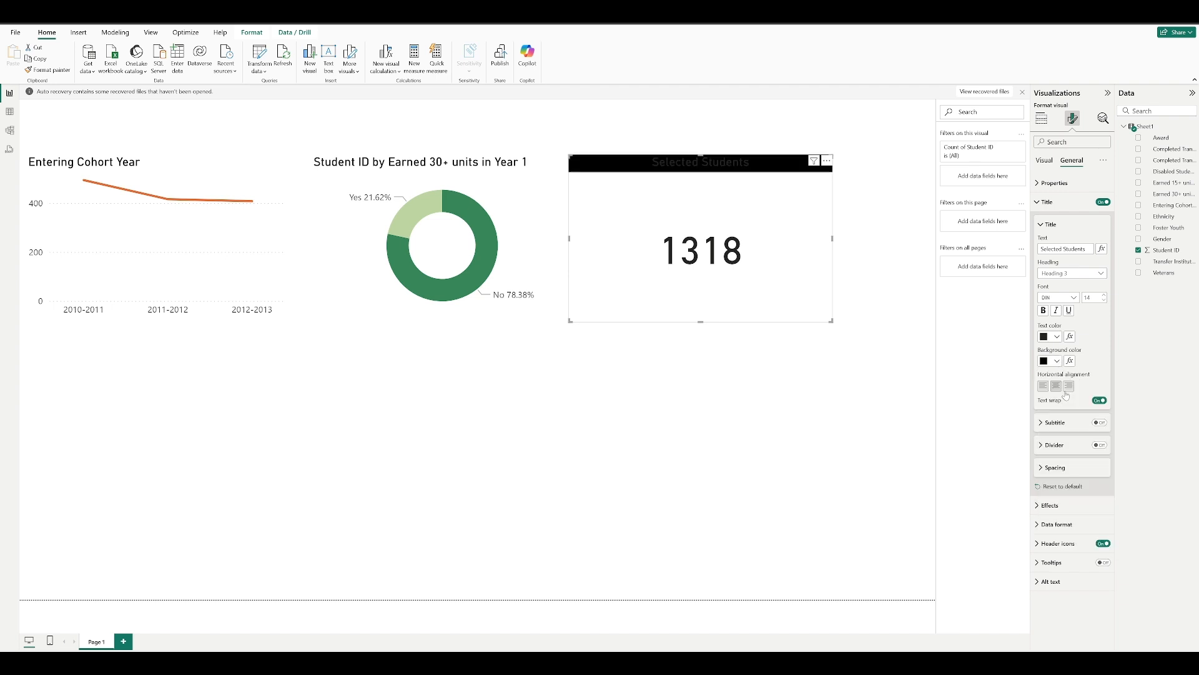
{"action": "left_click", "coordinate": [1057, 337]}
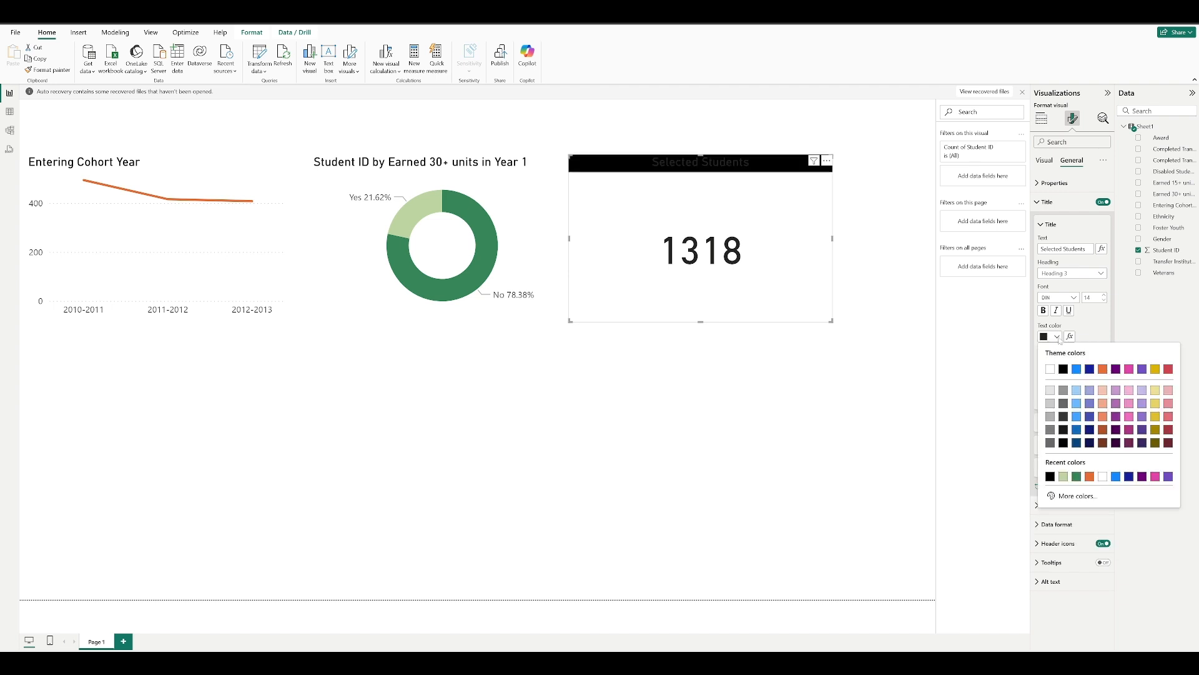
{"action": "left_click", "coordinate": [1053, 369]}
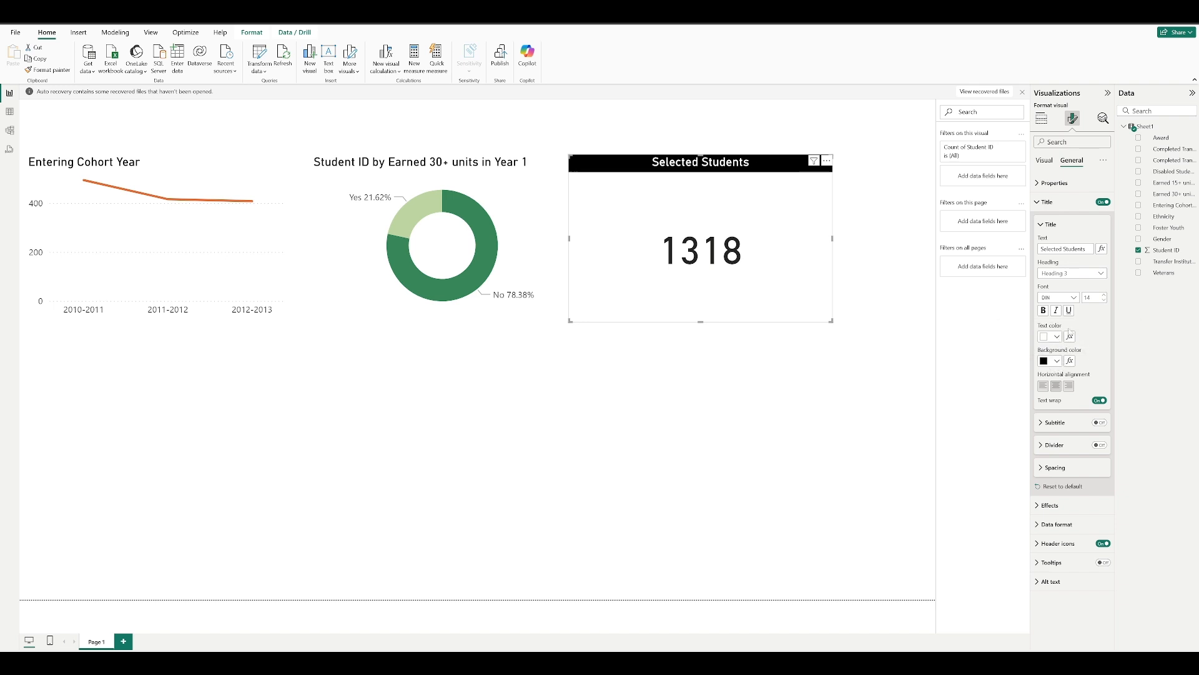
Try a larger font size for the card's title and return it to 14.
{"action": "left_click", "coordinate": [1105, 297]}
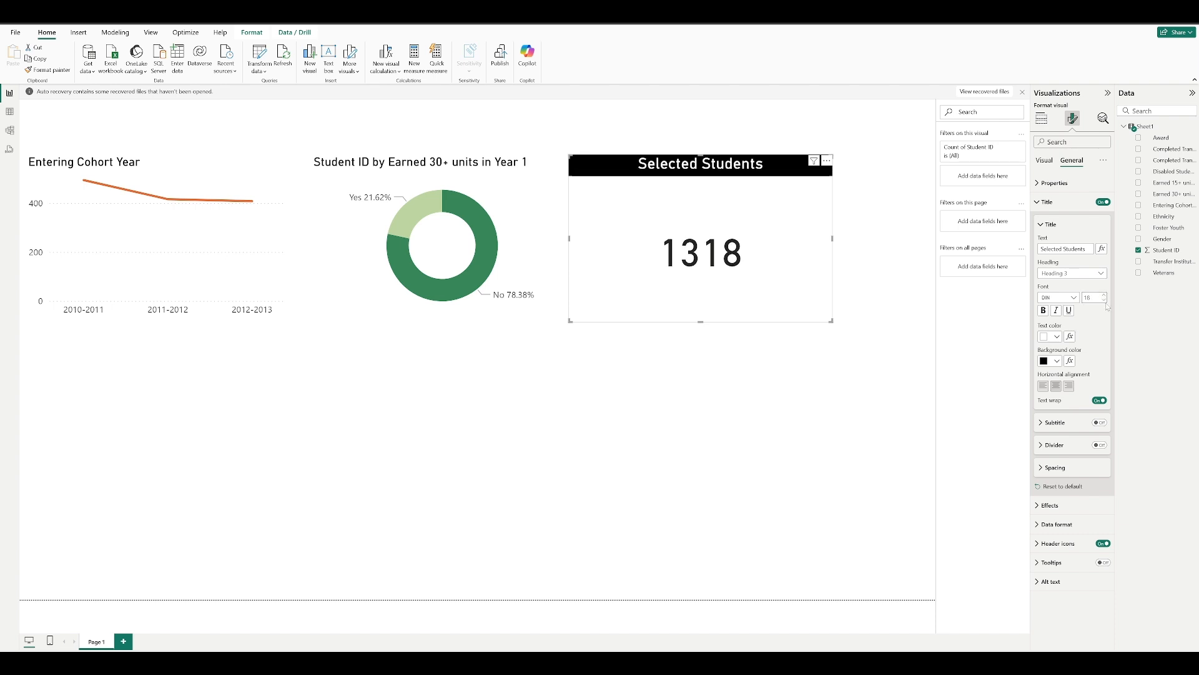
{"action": "left_click", "coordinate": [1105, 297]}
{"action": "left_click", "coordinate": [1105, 304]}
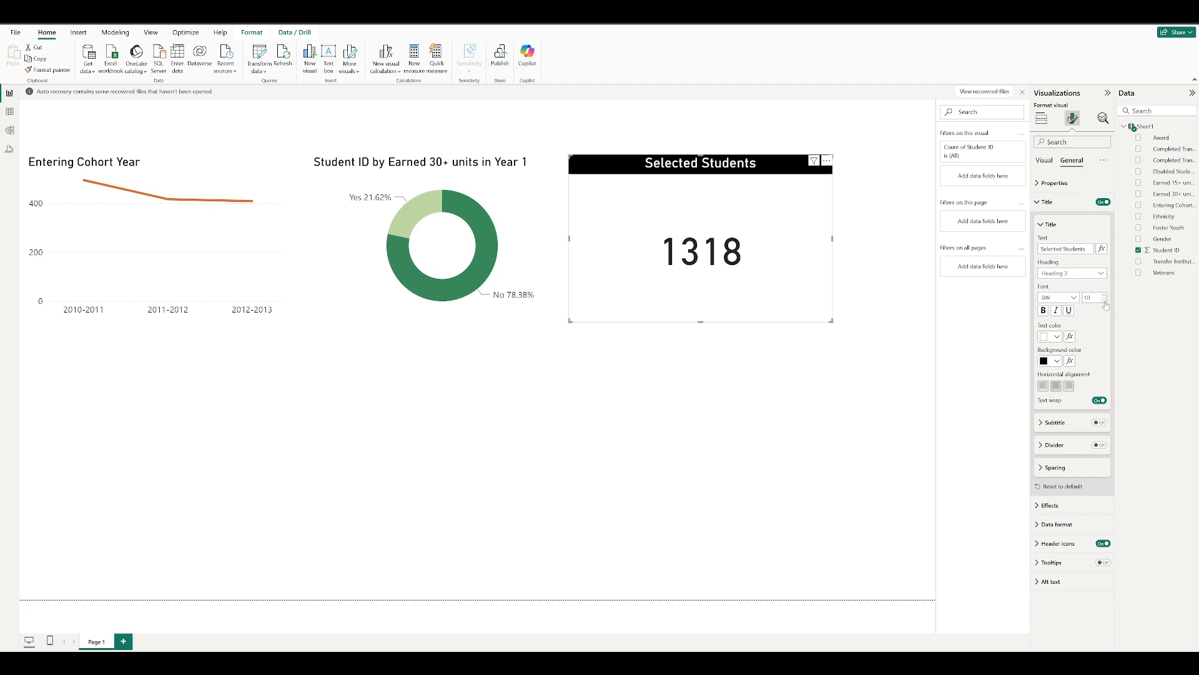
{"action": "left_click", "coordinate": [1105, 304]}
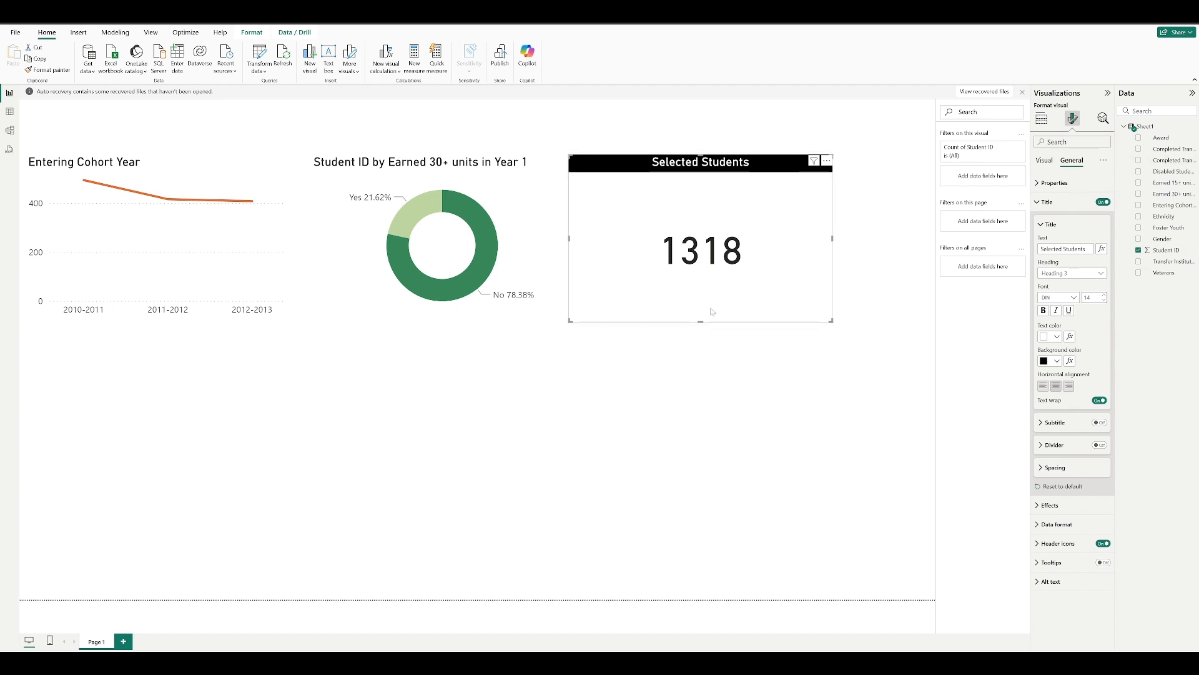
Shorten the Selected Students card so it ends just below the number, and deselect it.
{"action": "left_click_drag", "start_coordinate": [700, 319], "coordinate": [710, 223]}
{"action": "left_click", "coordinate": [713, 271]}
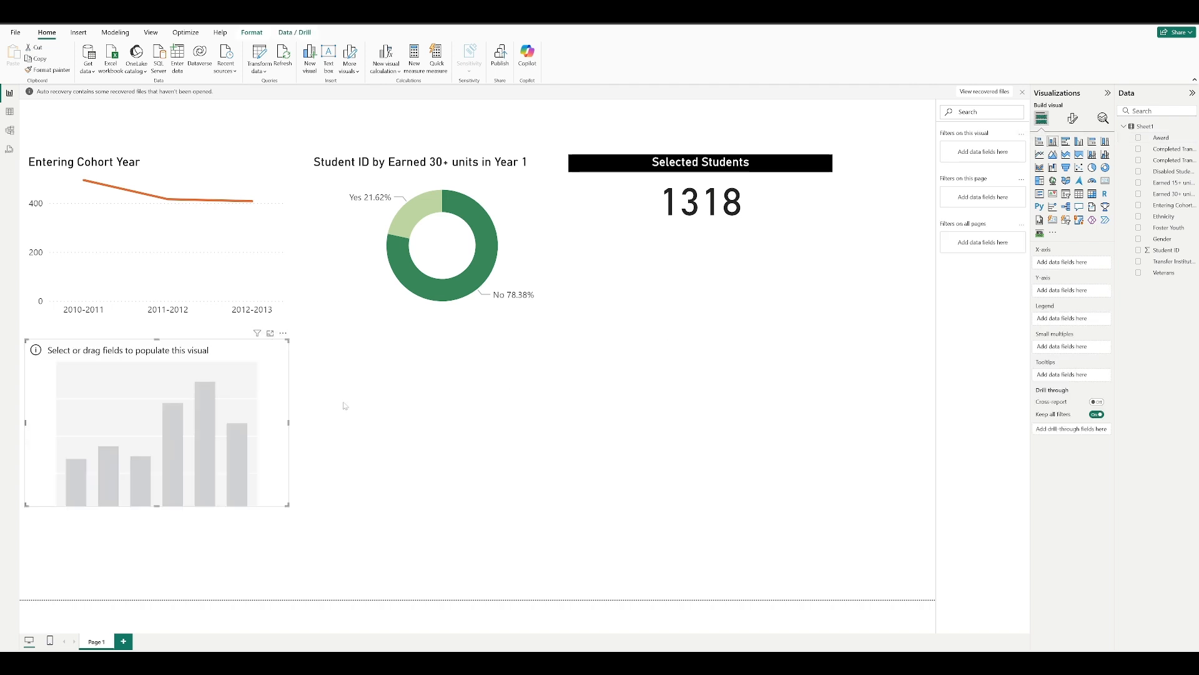
Fill the column chart below the line chart with Award on the X-axis and the count of Student ID on the Y-axis.
{"action": "left_click", "coordinate": [1139, 139]}
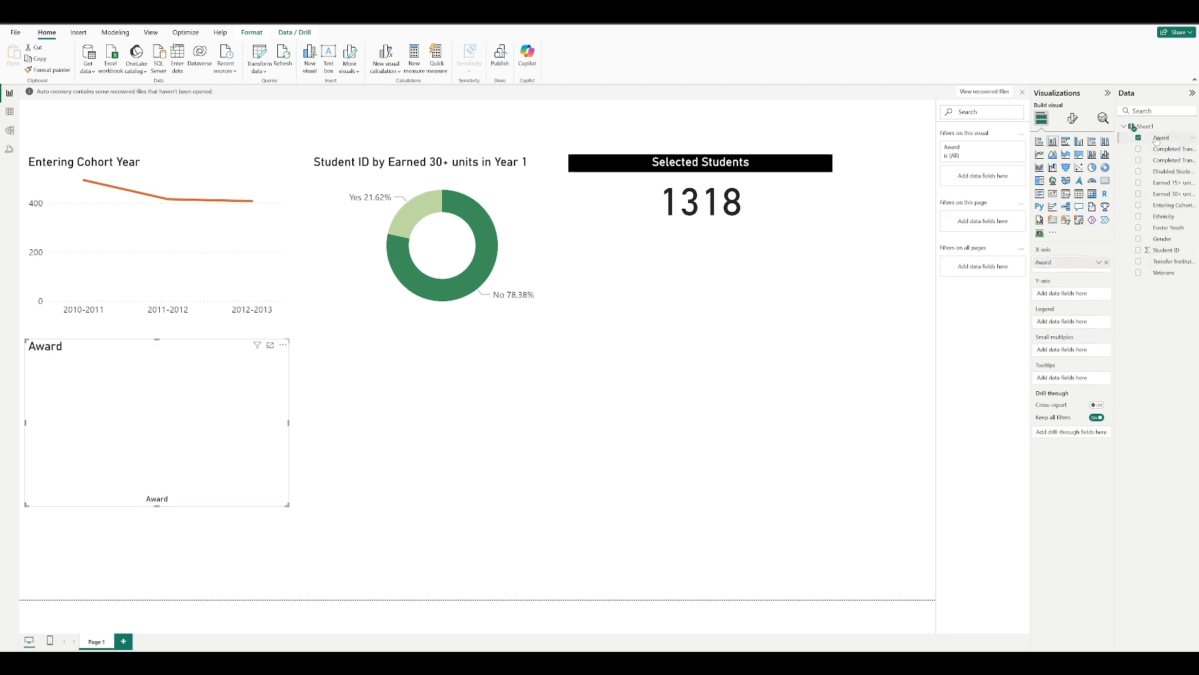
{"action": "left_click", "coordinate": [1139, 250]}
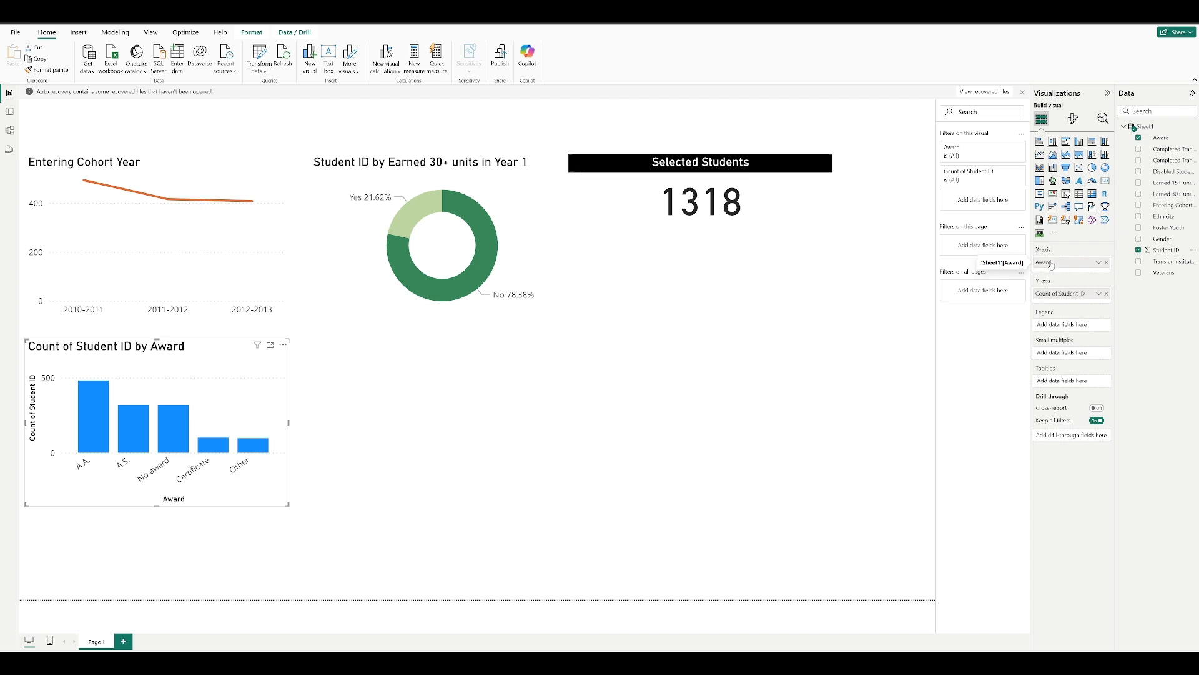
Set the award column chart's Y-axis range to a minimum of 0 and a maximum of 500.
{"action": "left_click", "coordinate": [1074, 118]}
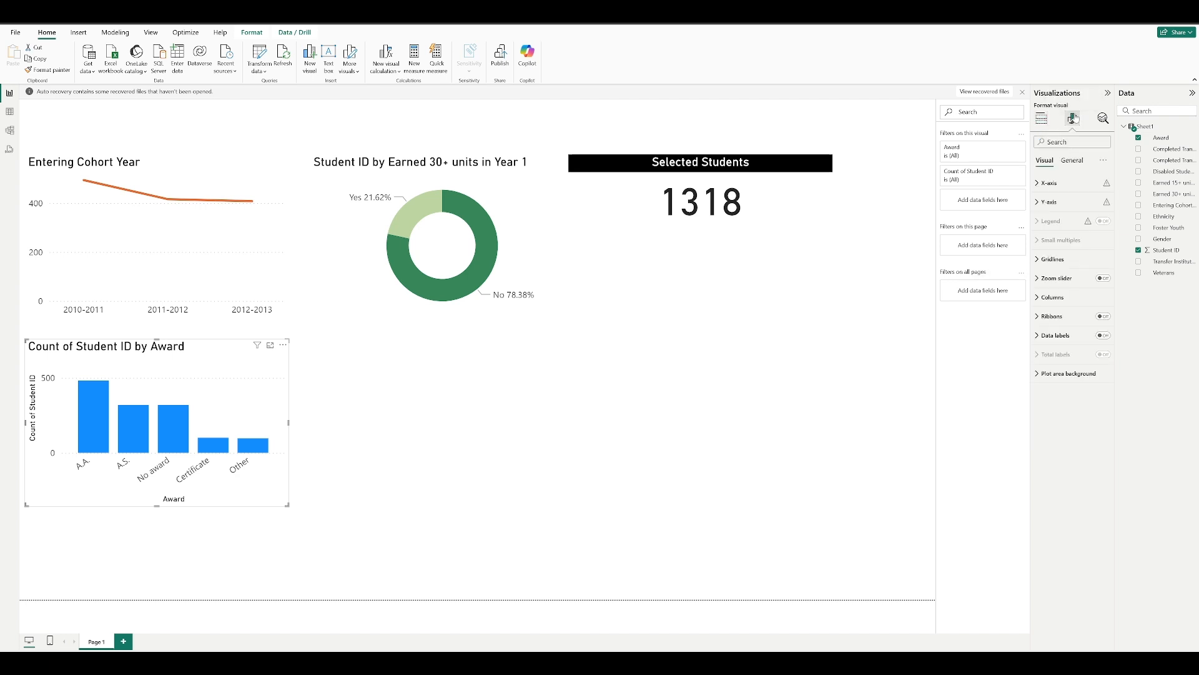
{"action": "left_click", "coordinate": [1037, 202]}
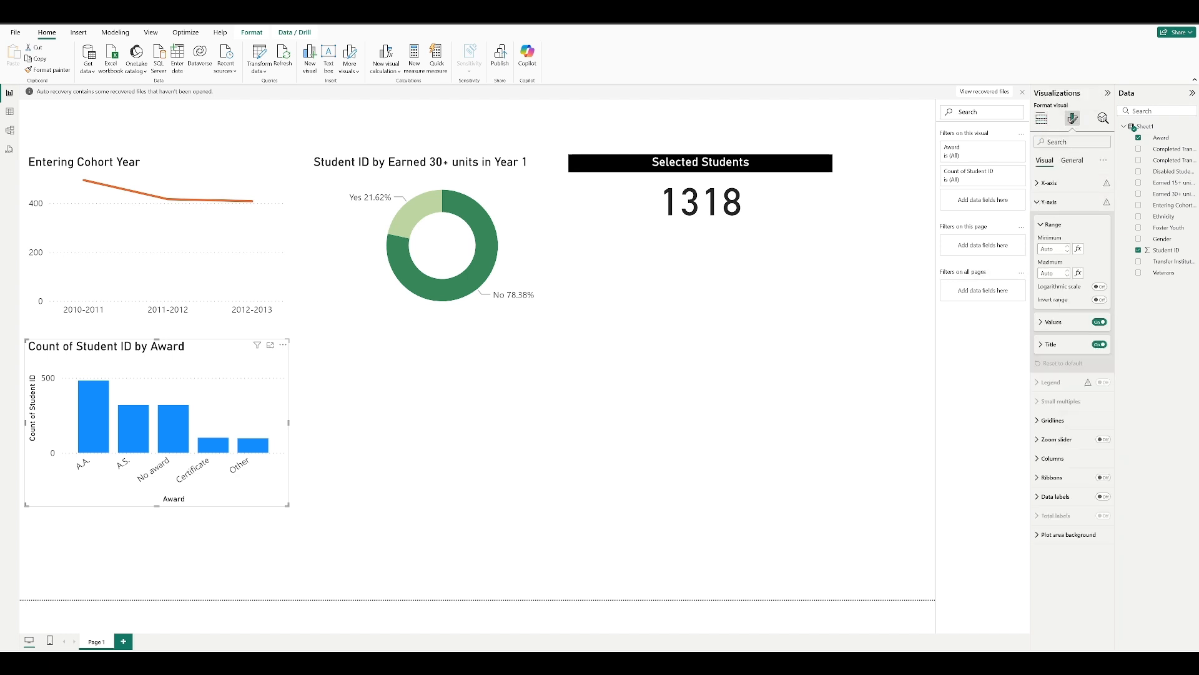
{"action": "left_click", "coordinate": [1061, 248]}
{"action": "key", "text": "Return"}
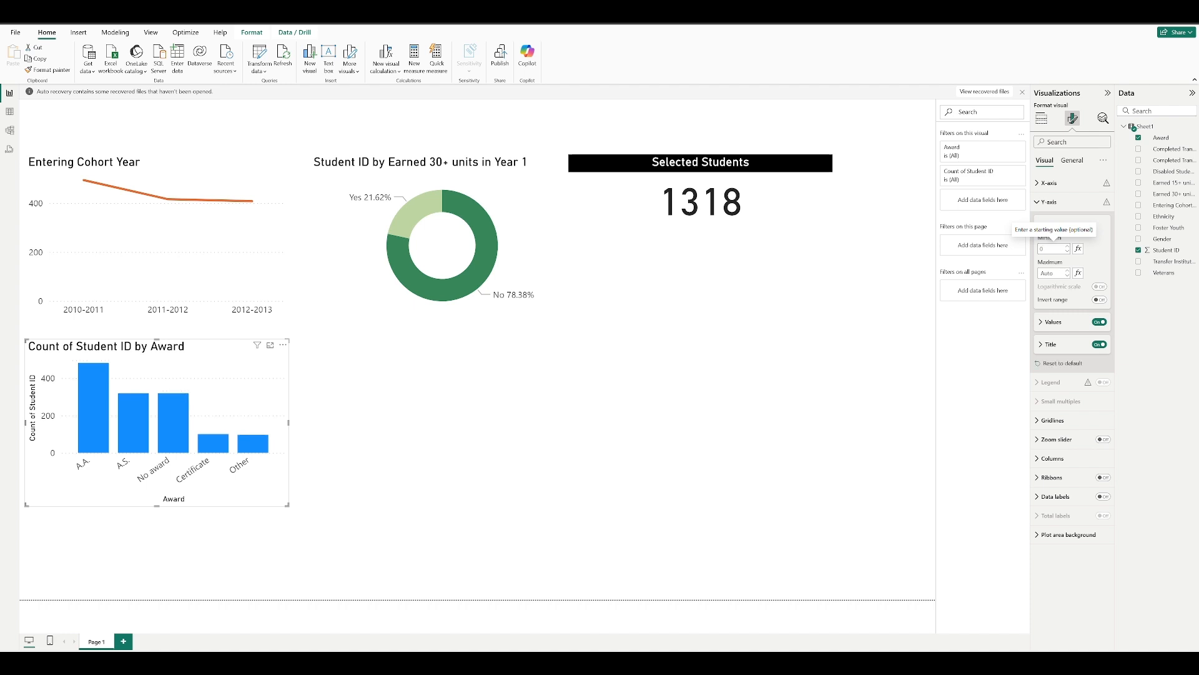
{"action": "left_click", "coordinate": [1054, 270]}
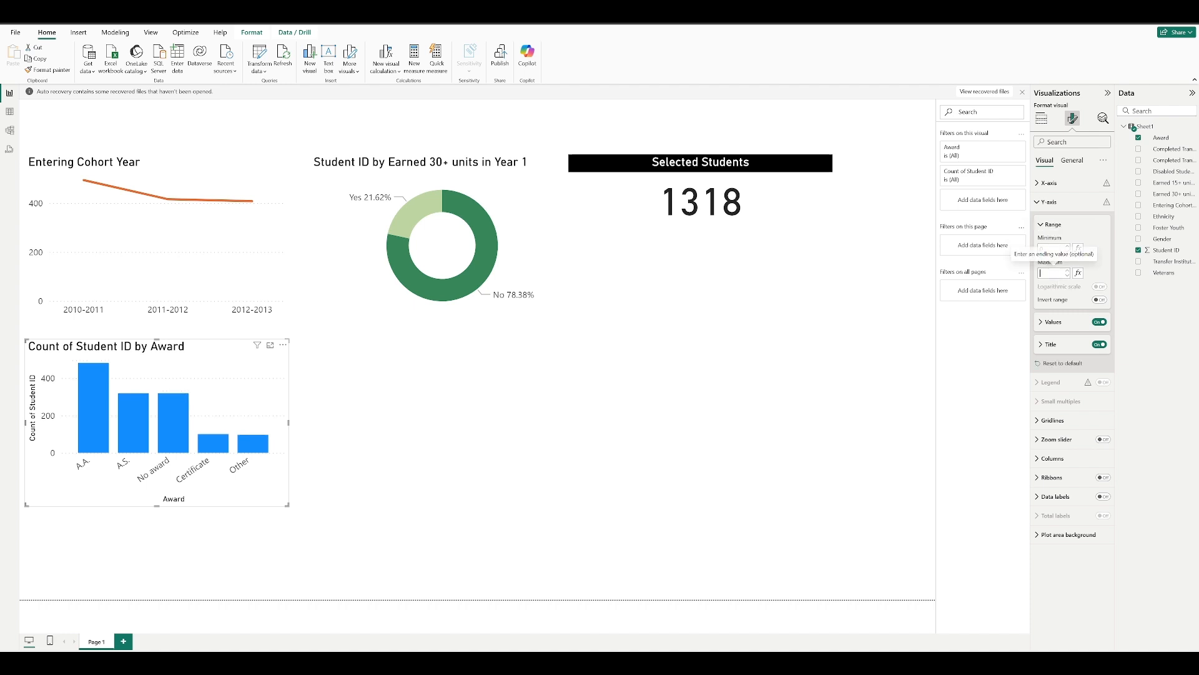
{"action": "type", "text": "500"}
{"action": "key", "text": "Return"}
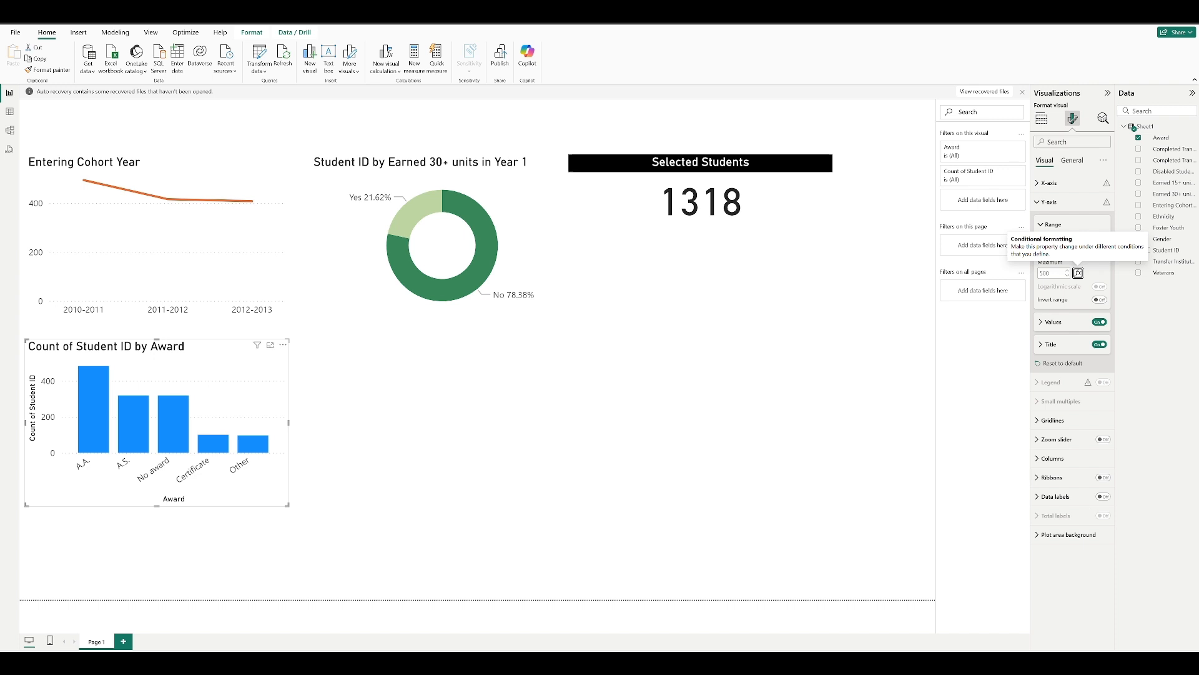
{"action": "left_click", "coordinate": [1044, 323]}
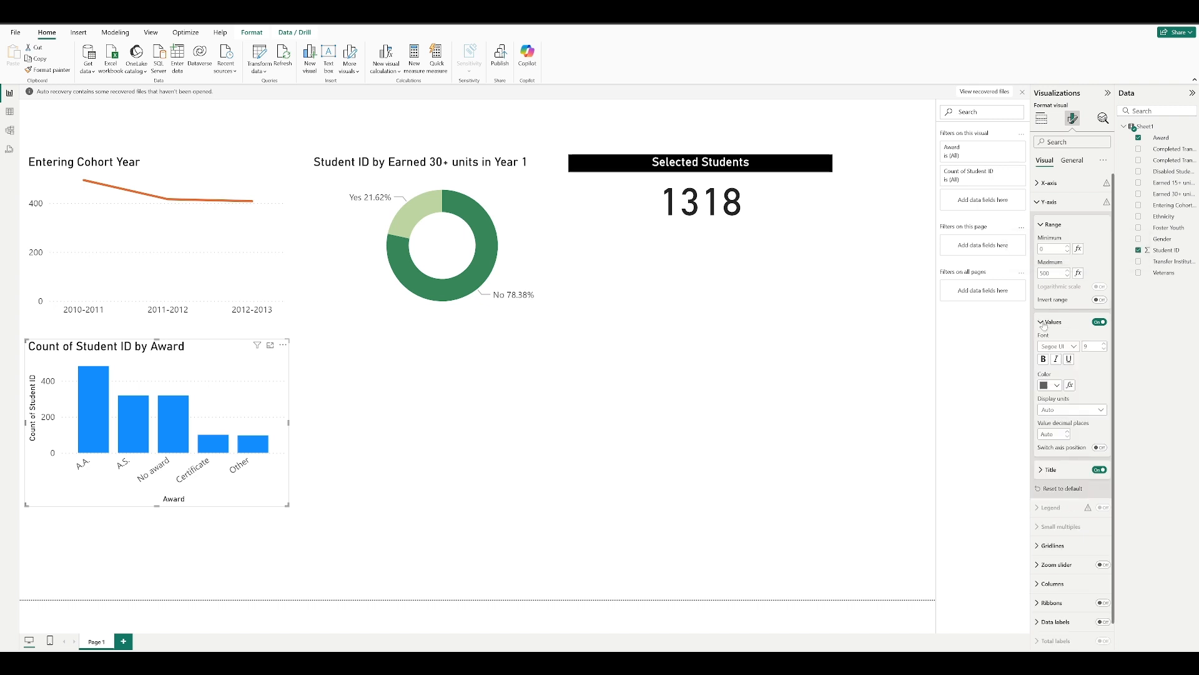
{"action": "left_click", "coordinate": [1044, 323]}
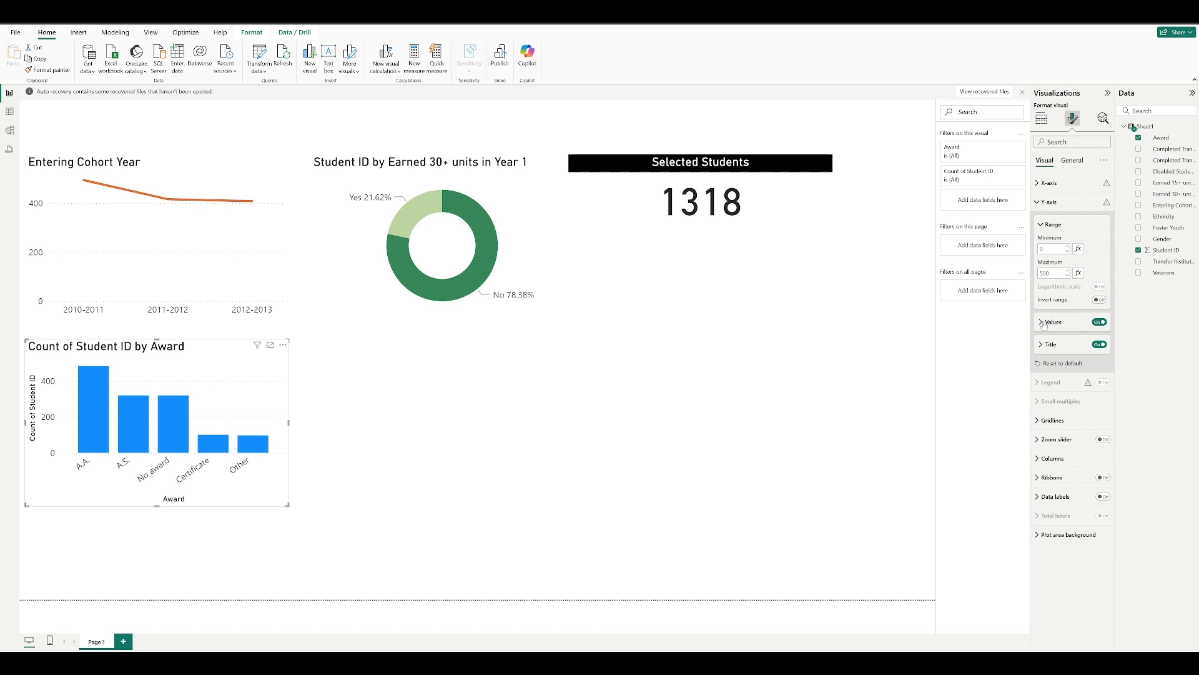
{"action": "left_click", "coordinate": [1045, 231]}
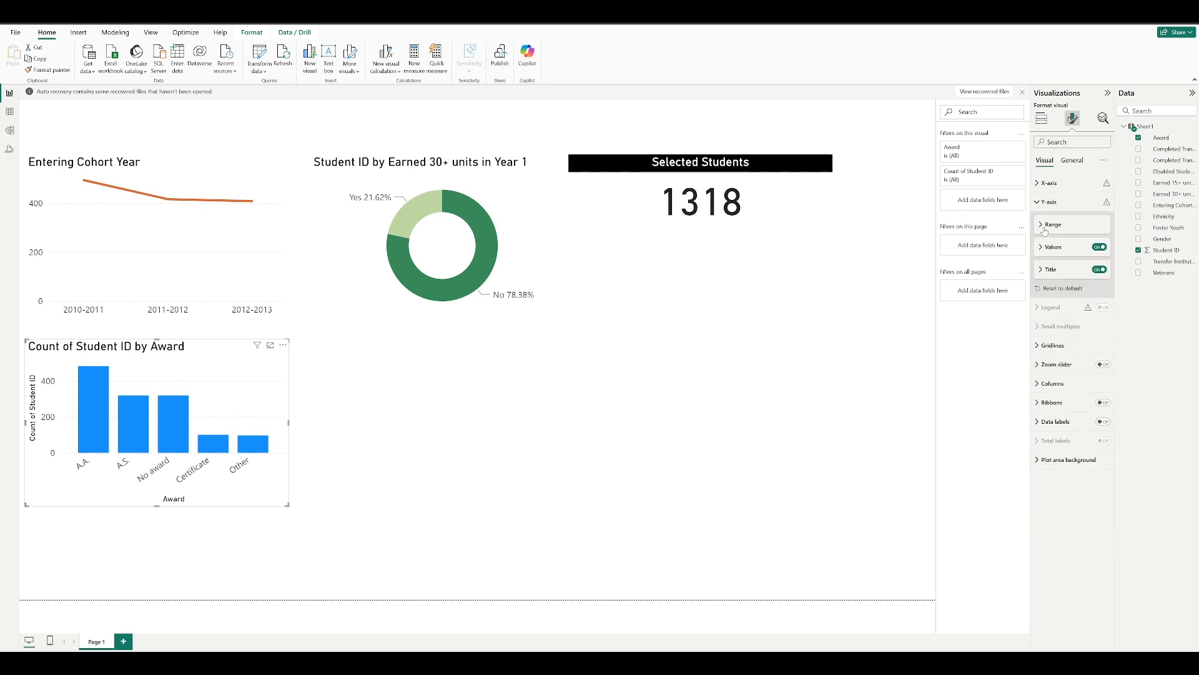
Turn on data labels for the award column chart.
{"action": "left_click", "coordinate": [1104, 422]}
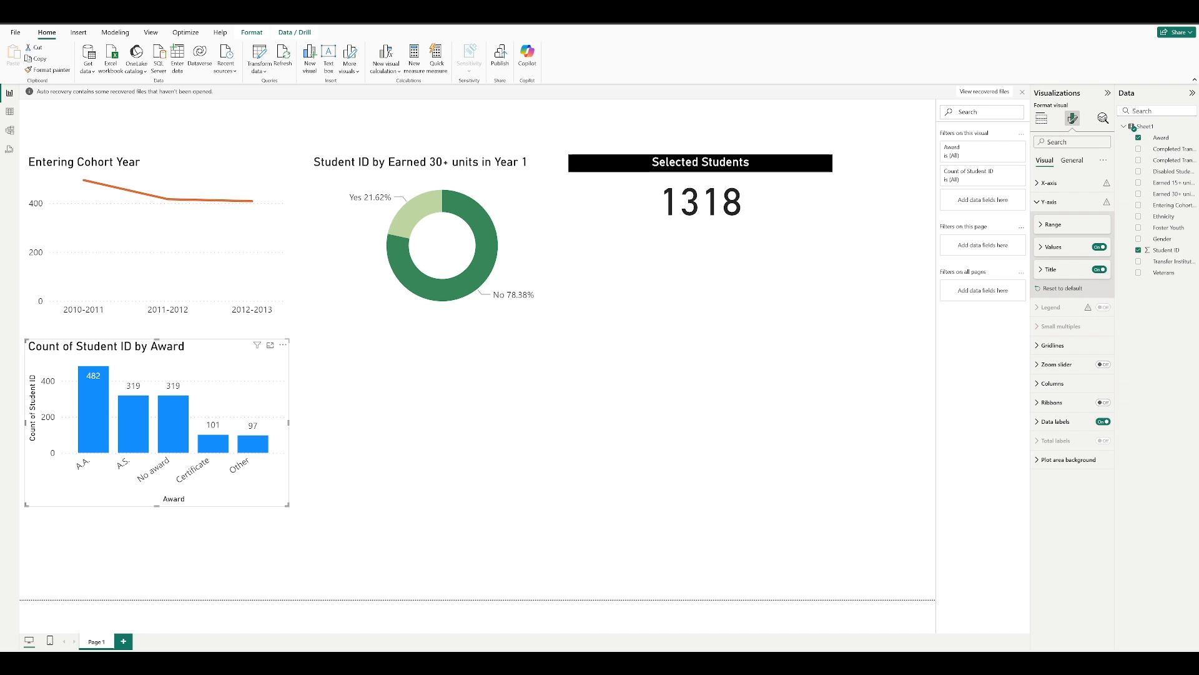
{"action": "left_click", "coordinate": [1040, 203]}
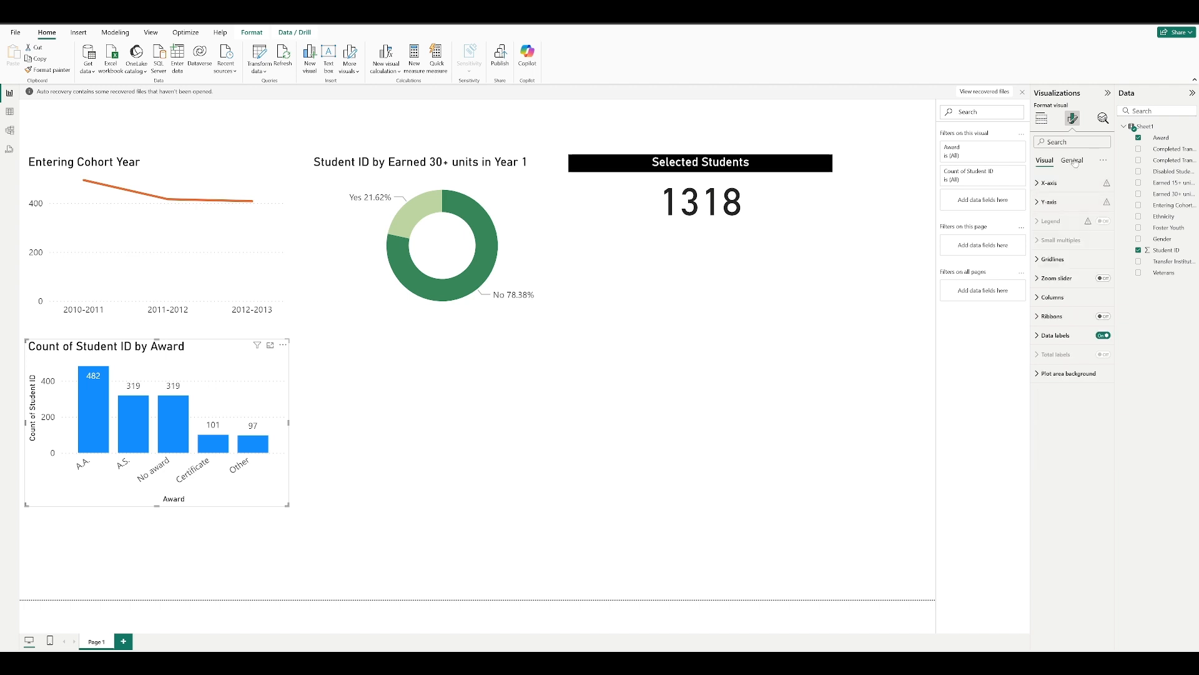
{"action": "left_click", "coordinate": [1073, 161]}
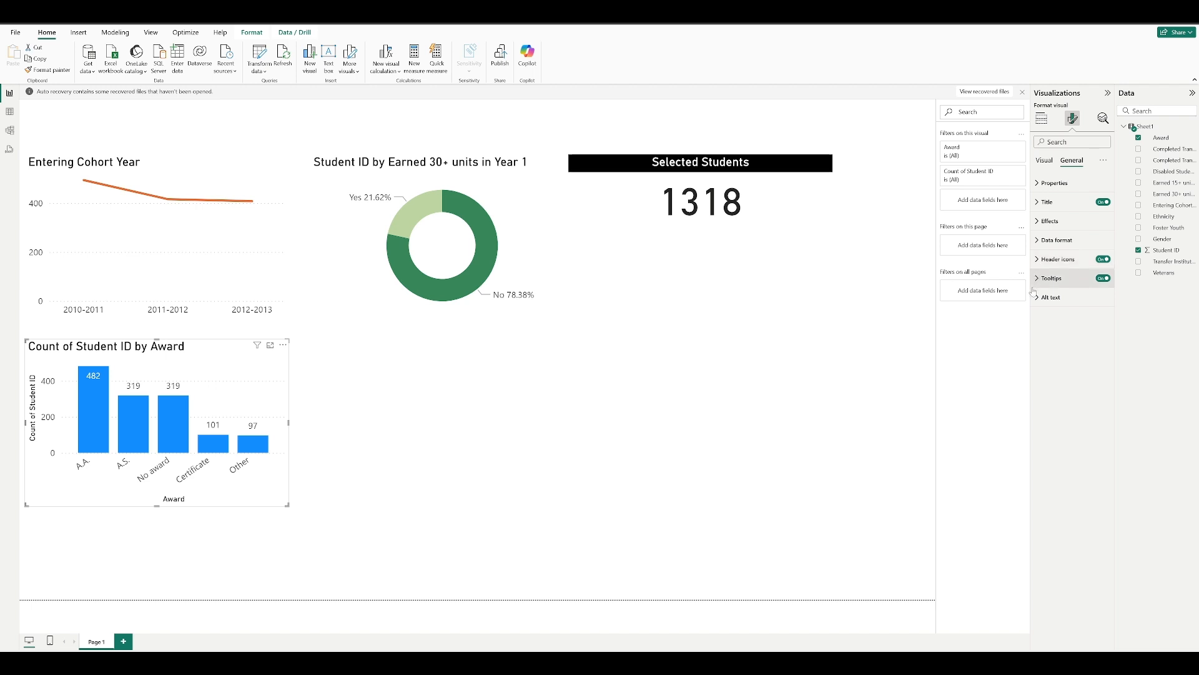
{"action": "left_click", "coordinate": [1041, 241]}
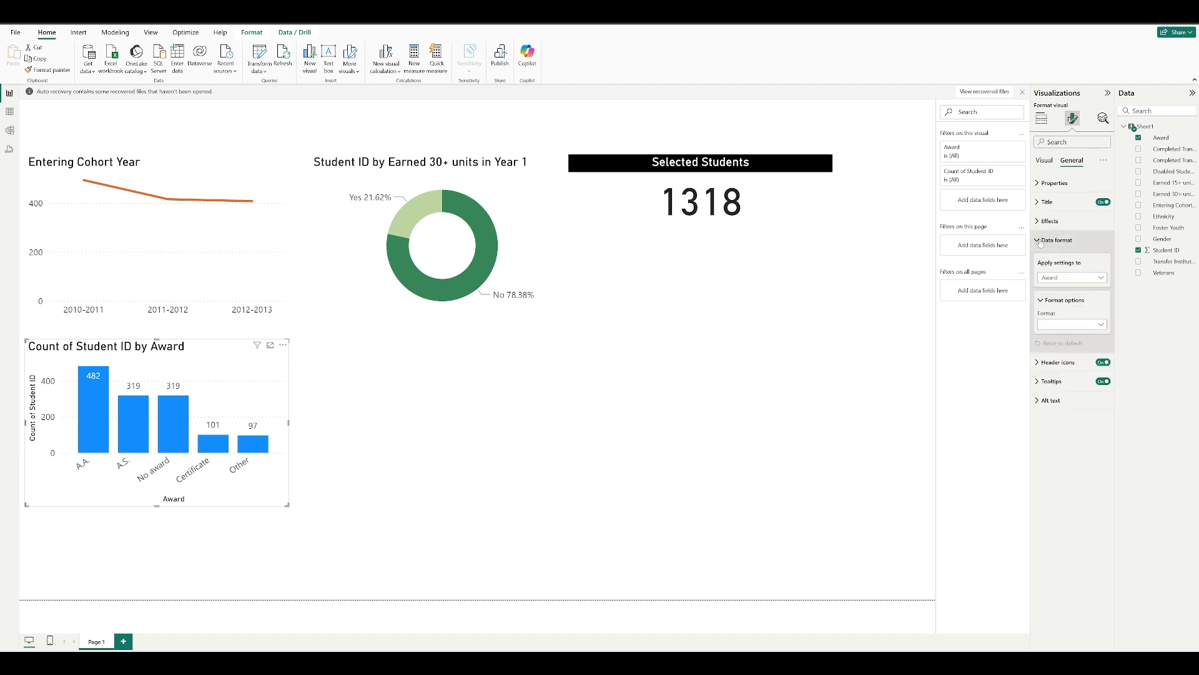
{"action": "left_click", "coordinate": [1041, 241]}
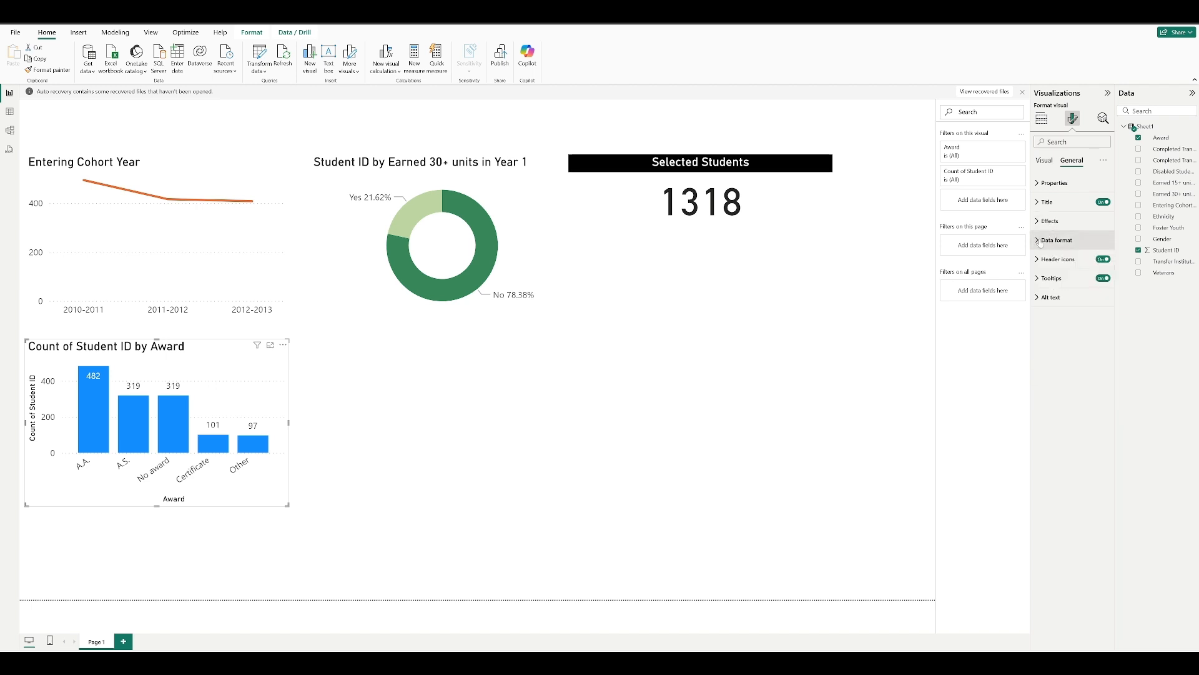
{"action": "left_click", "coordinate": [1047, 183]}
{"action": "left_click", "coordinate": [1047, 183]}
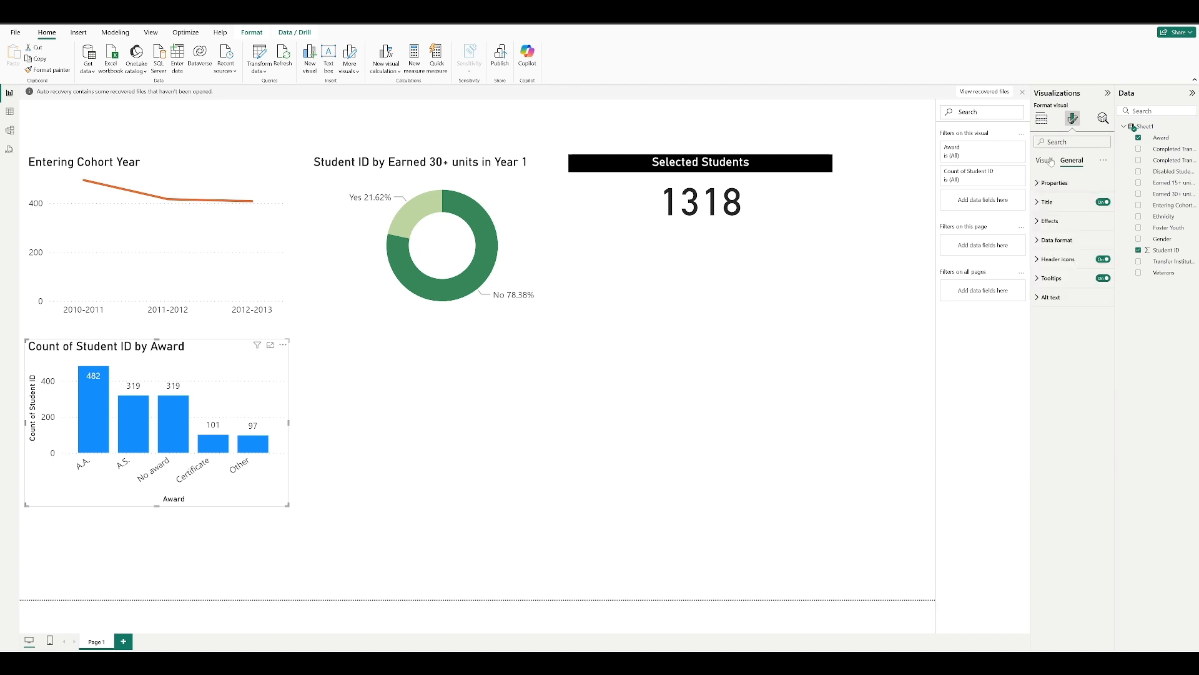
Colour the A.A. column of the award chart light orange.
{"action": "left_click", "coordinate": [1051, 161]}
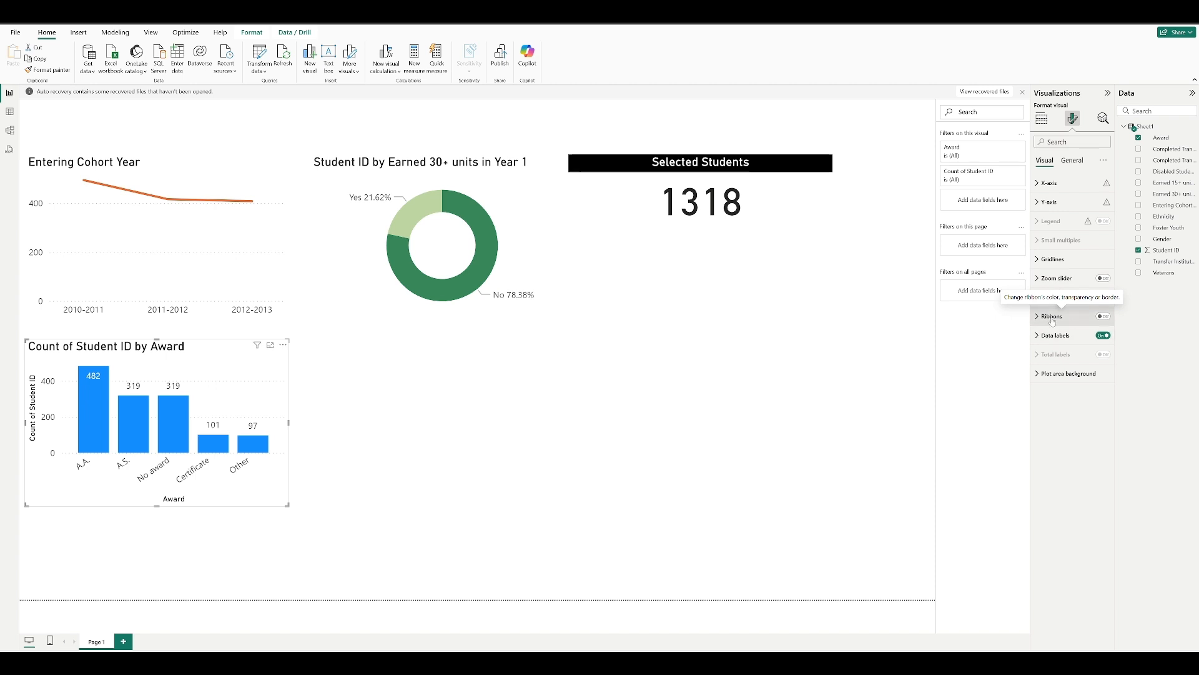
{"action": "left_click", "coordinate": [1054, 299]}
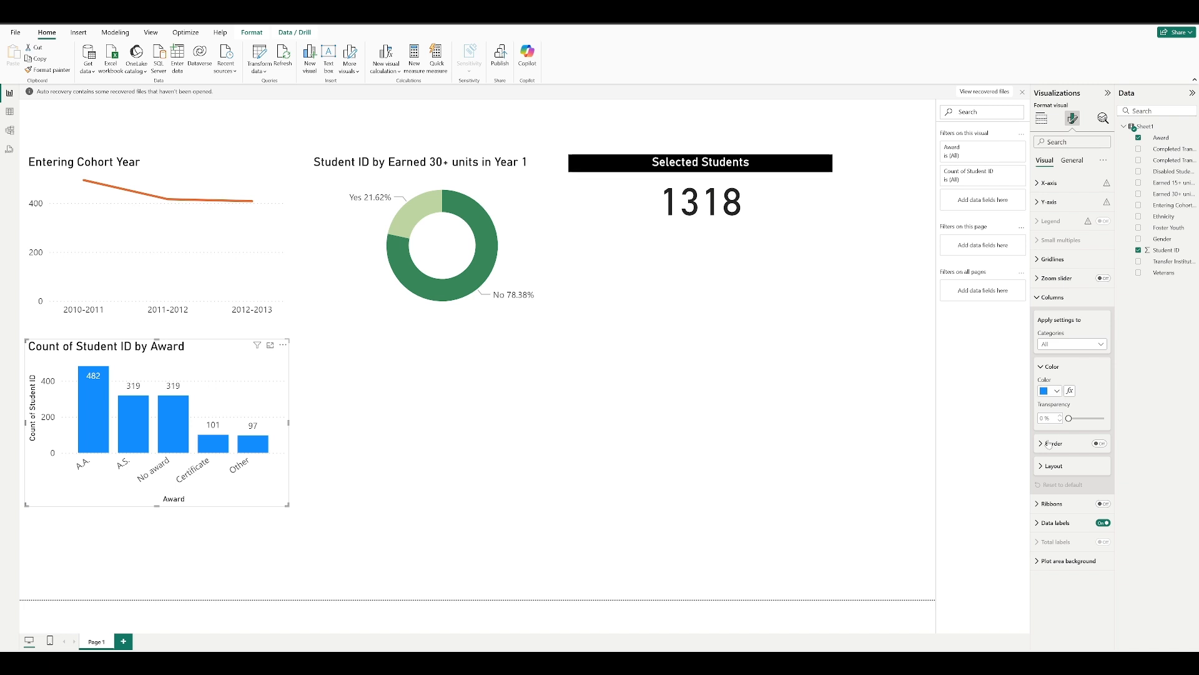
{"action": "left_click", "coordinate": [1101, 344]}
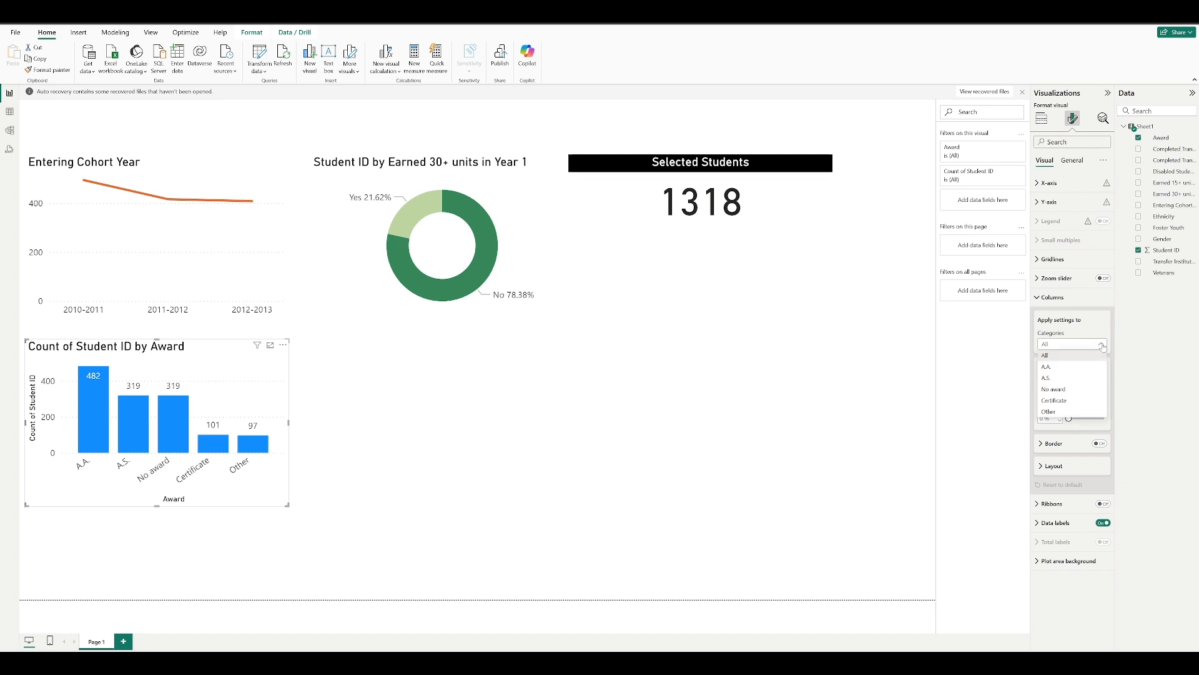
{"action": "left_click", "coordinate": [1072, 369]}
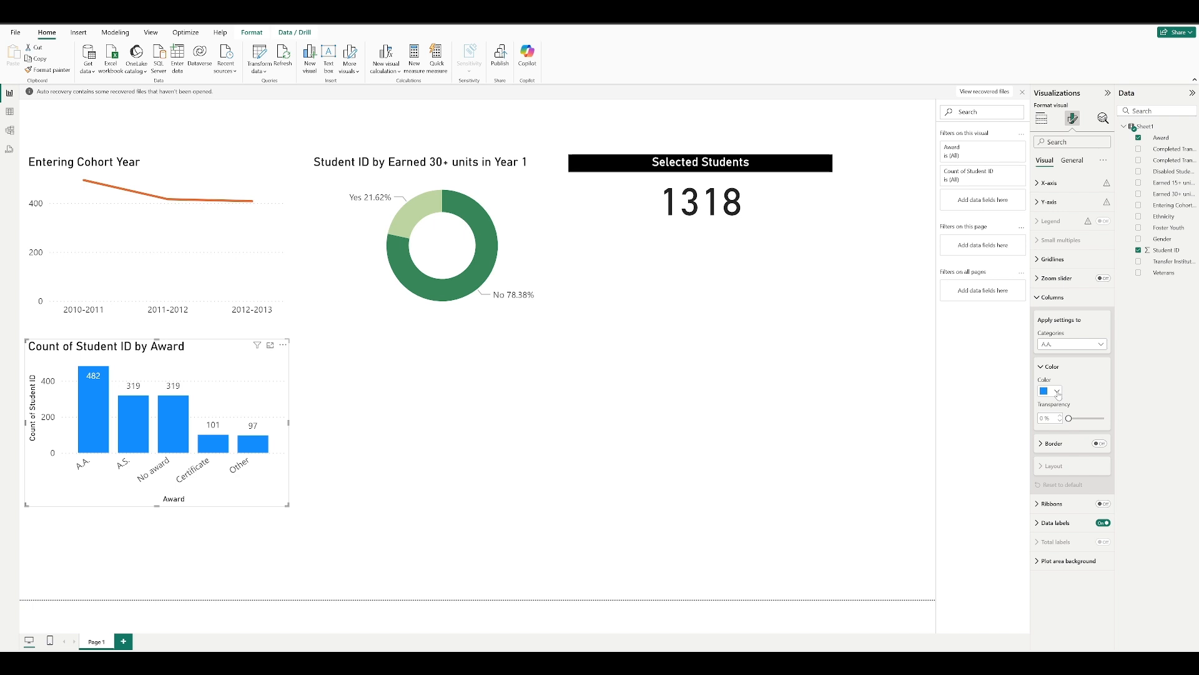
{"action": "left_click", "coordinate": [1057, 391]}
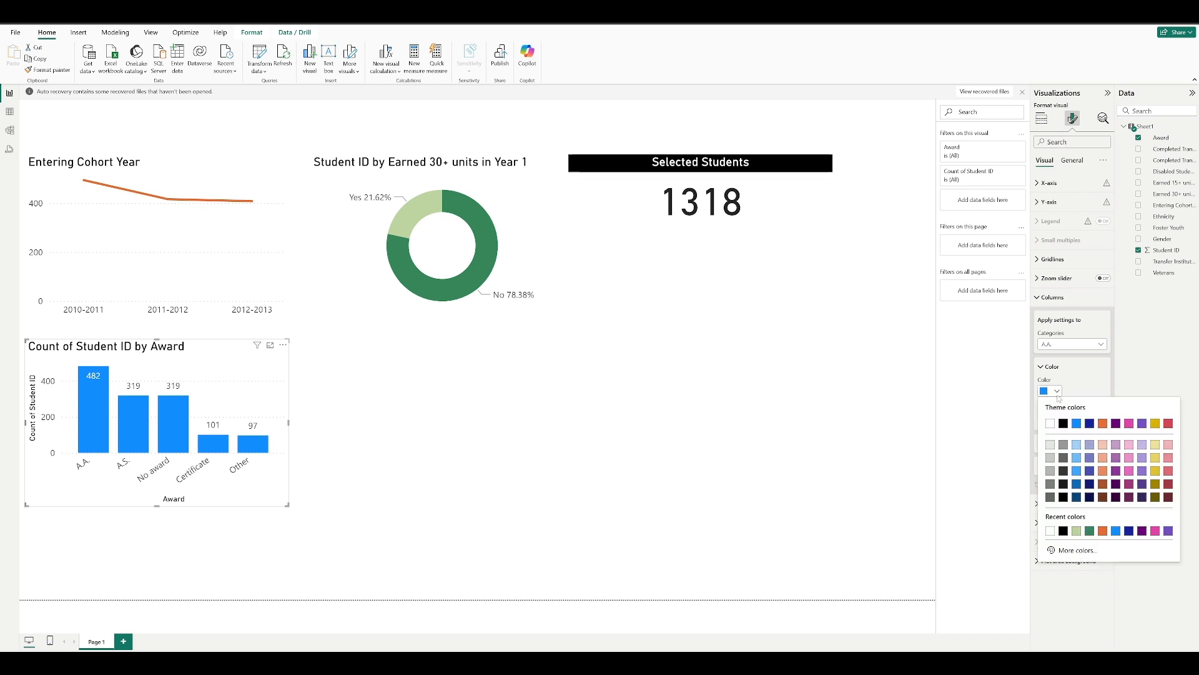
{"action": "left_click", "coordinate": [1104, 457]}
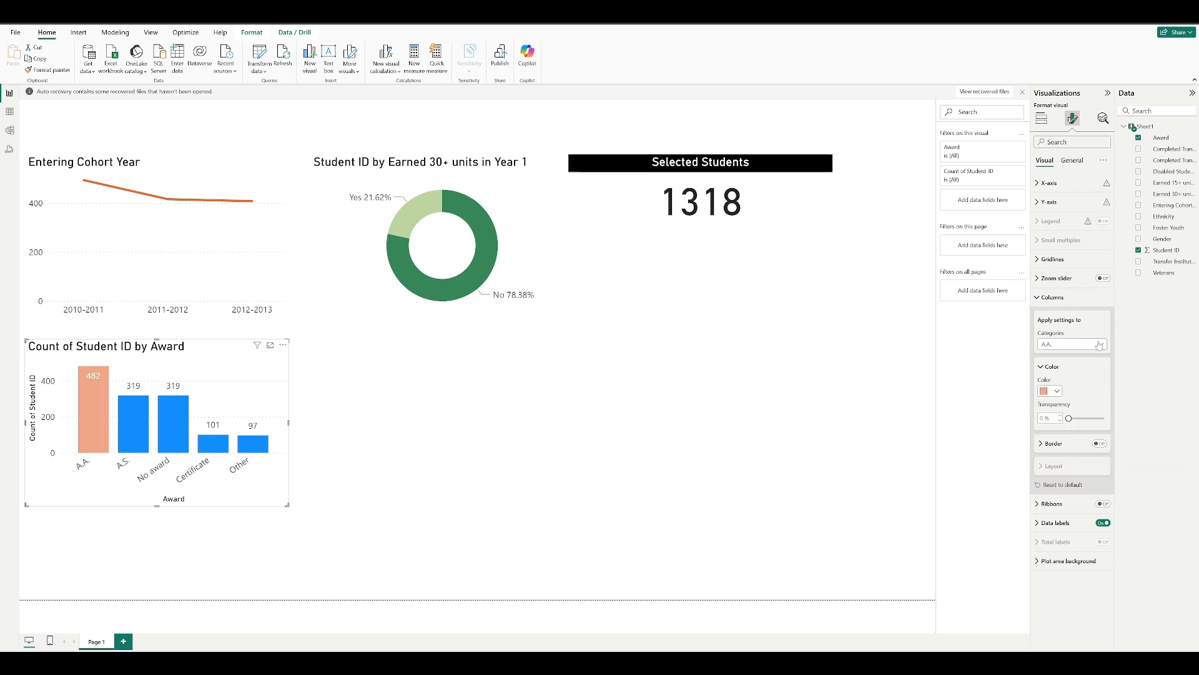
Colour the A.S. column of the award chart pink.
{"action": "left_click", "coordinate": [1101, 344]}
{"action": "left_click", "coordinate": [1071, 380]}
{"action": "left_click", "coordinate": [1057, 391]}
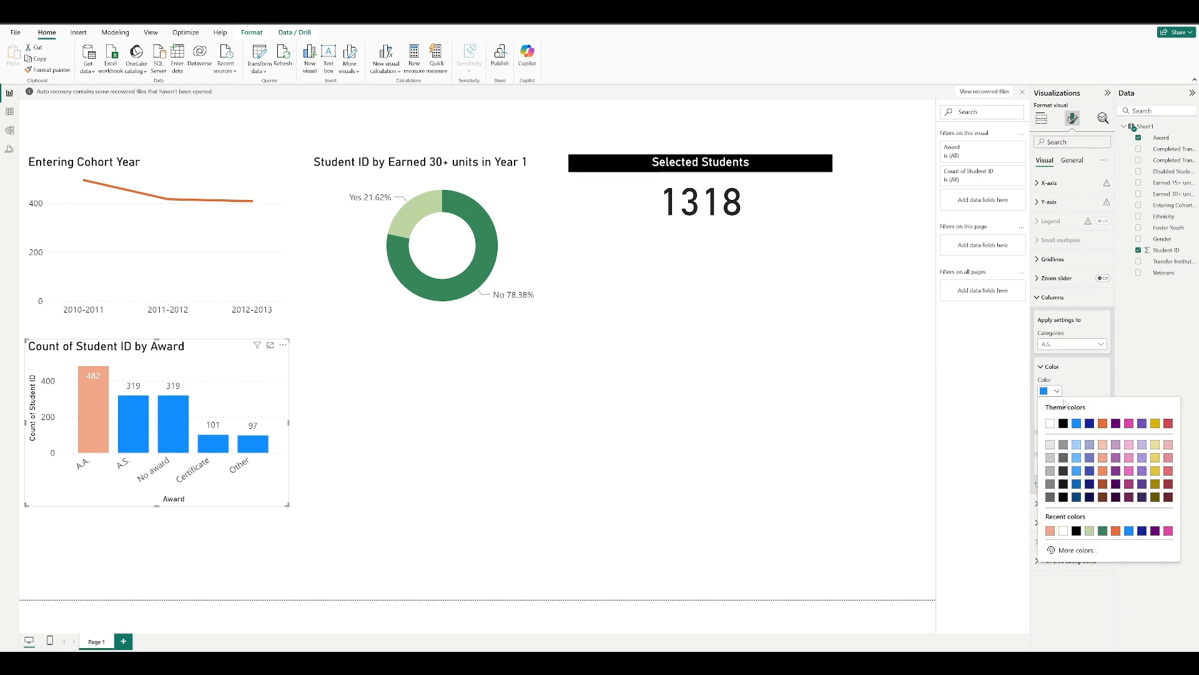
{"action": "left_click", "coordinate": [1129, 424]}
{"action": "left_click", "coordinate": [1103, 346]}
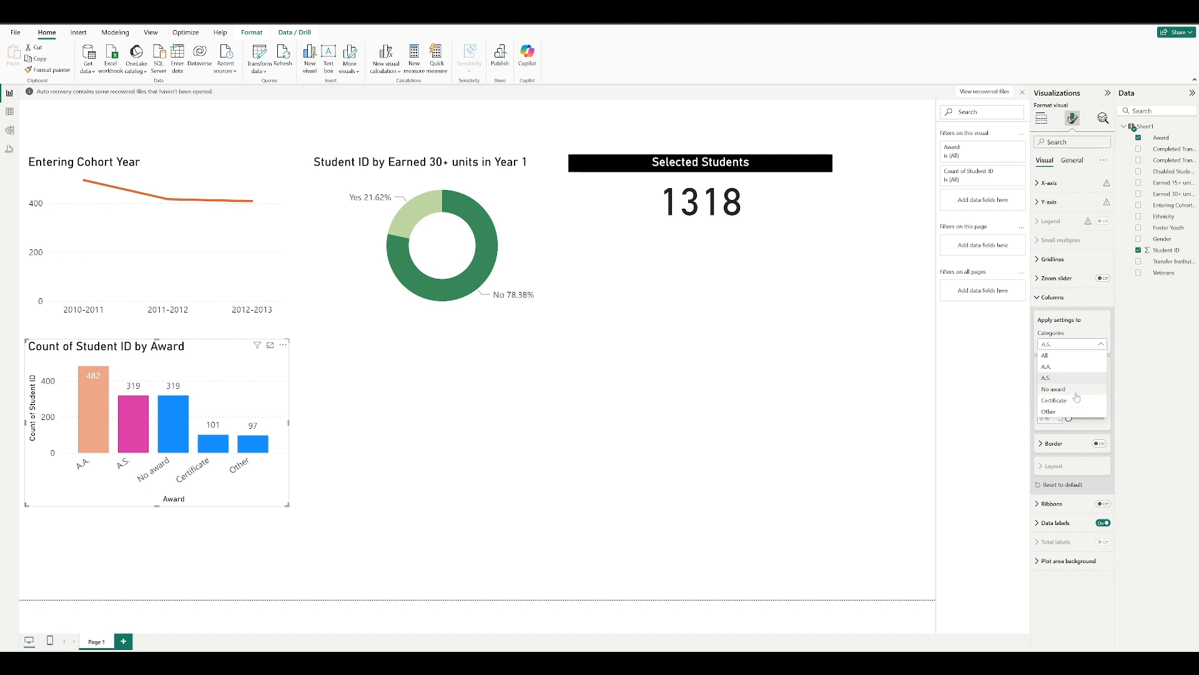
Colour the No award column of the award chart red.
{"action": "left_click", "coordinate": [1056, 389]}
{"action": "left_click", "coordinate": [1057, 391]}
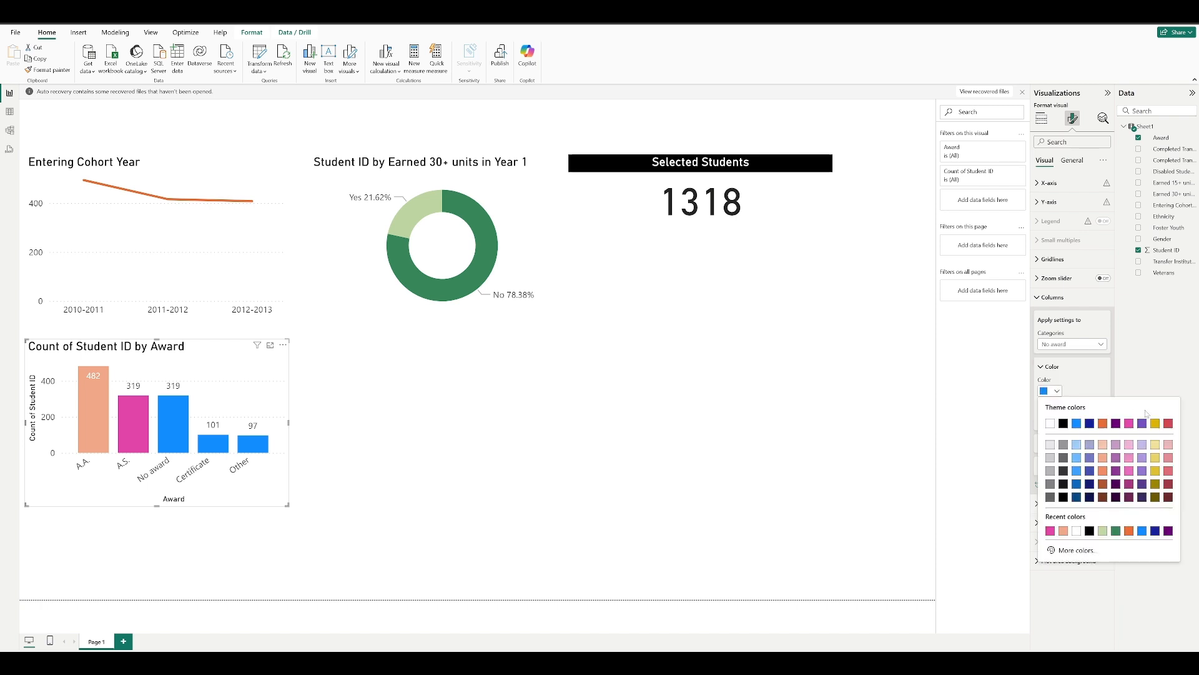
{"action": "left_click", "coordinate": [1166, 425]}
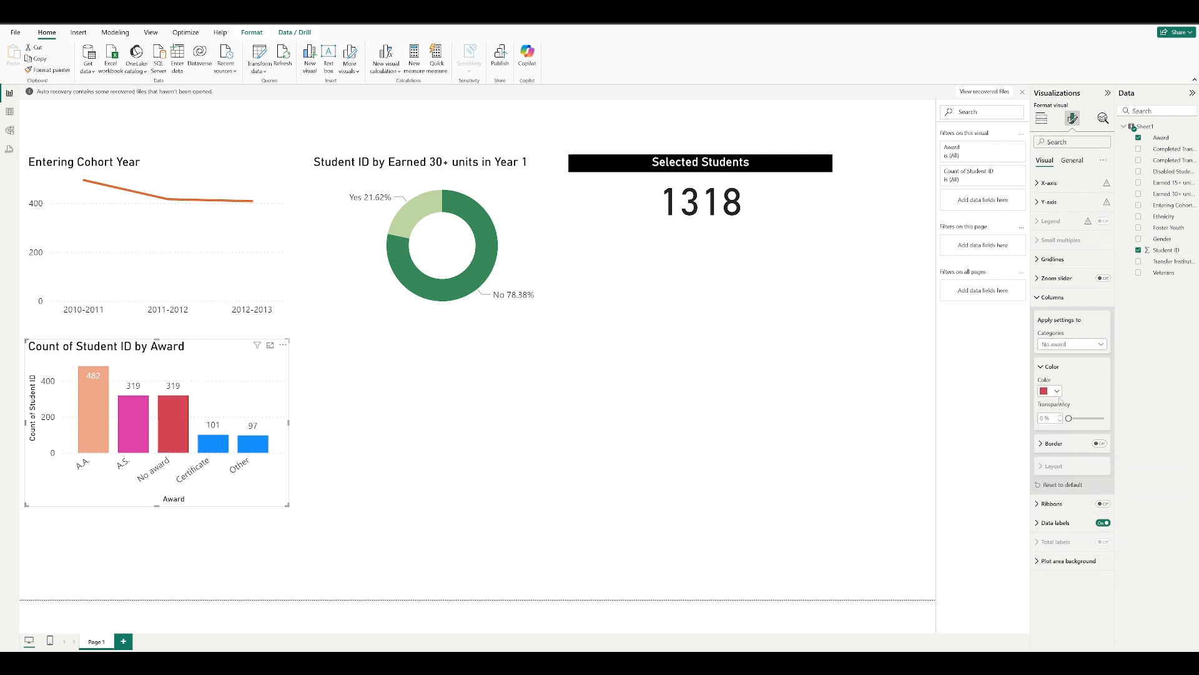
Colour the Certificate column of the award chart a lighter blue.
{"action": "left_click", "coordinate": [1101, 344]}
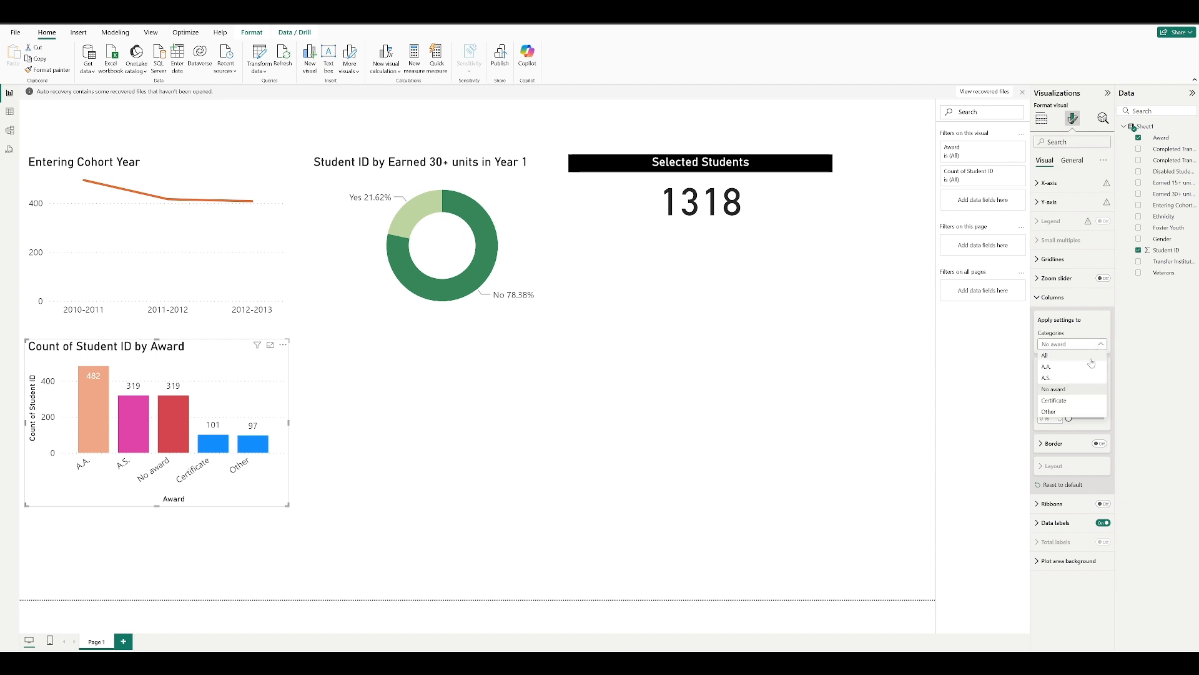
{"action": "left_click", "coordinate": [1058, 400]}
{"action": "left_click", "coordinate": [1056, 391]}
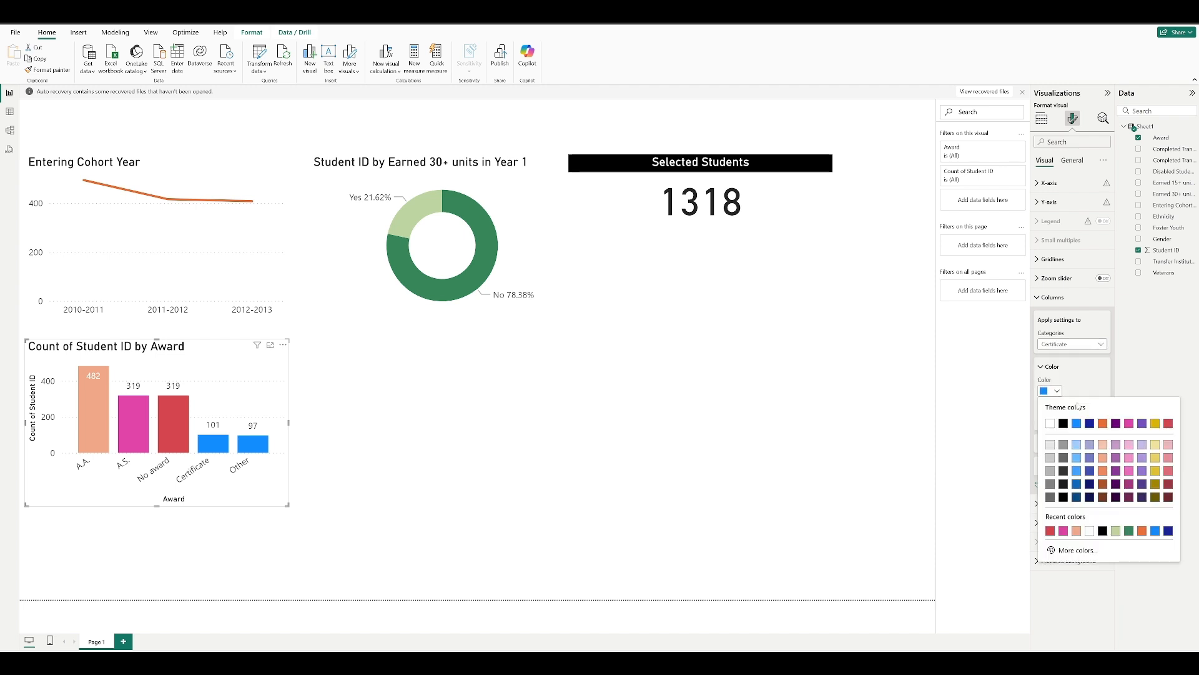
{"action": "left_click", "coordinate": [1076, 471]}
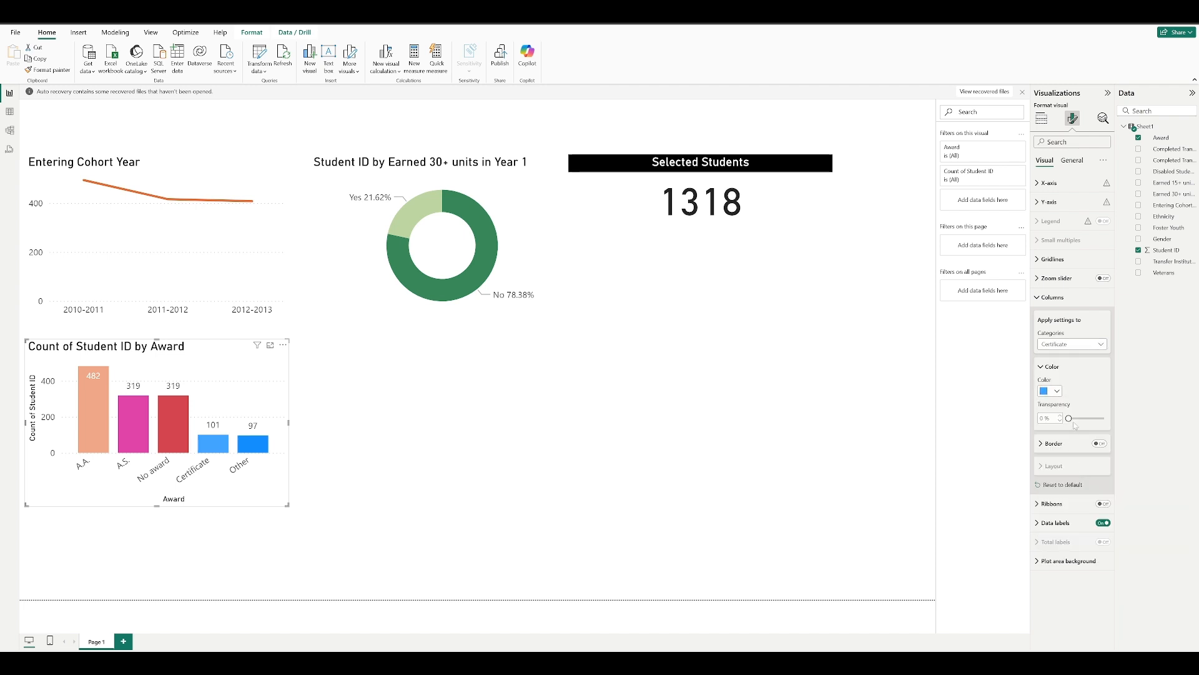
Colour the Other column of the award chart light green.
{"action": "left_click", "coordinate": [1102, 346]}
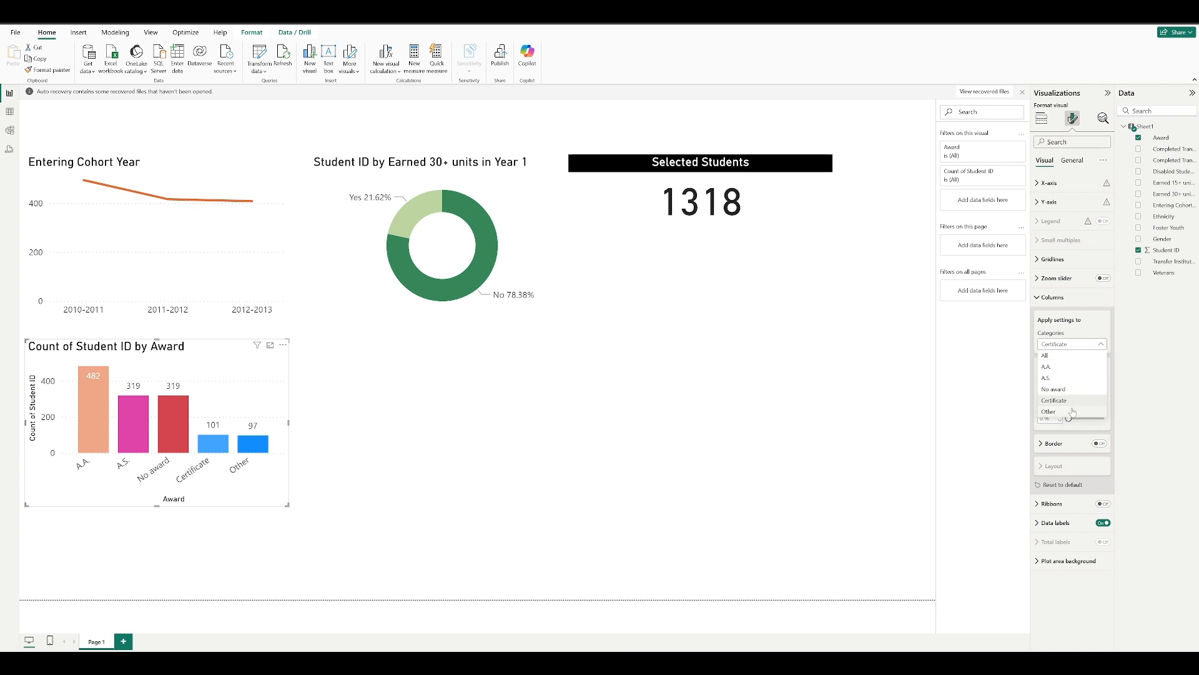
{"action": "left_click", "coordinate": [1072, 411]}
{"action": "left_click", "coordinate": [1057, 391]}
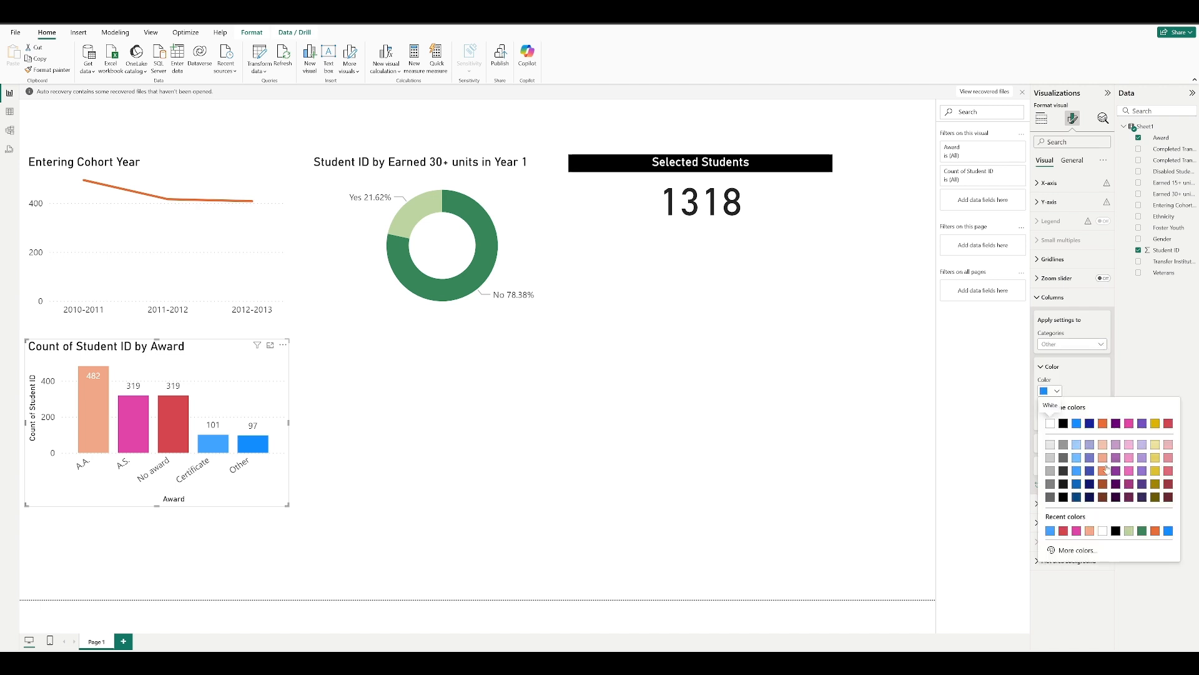
{"action": "left_click", "coordinate": [1129, 531]}
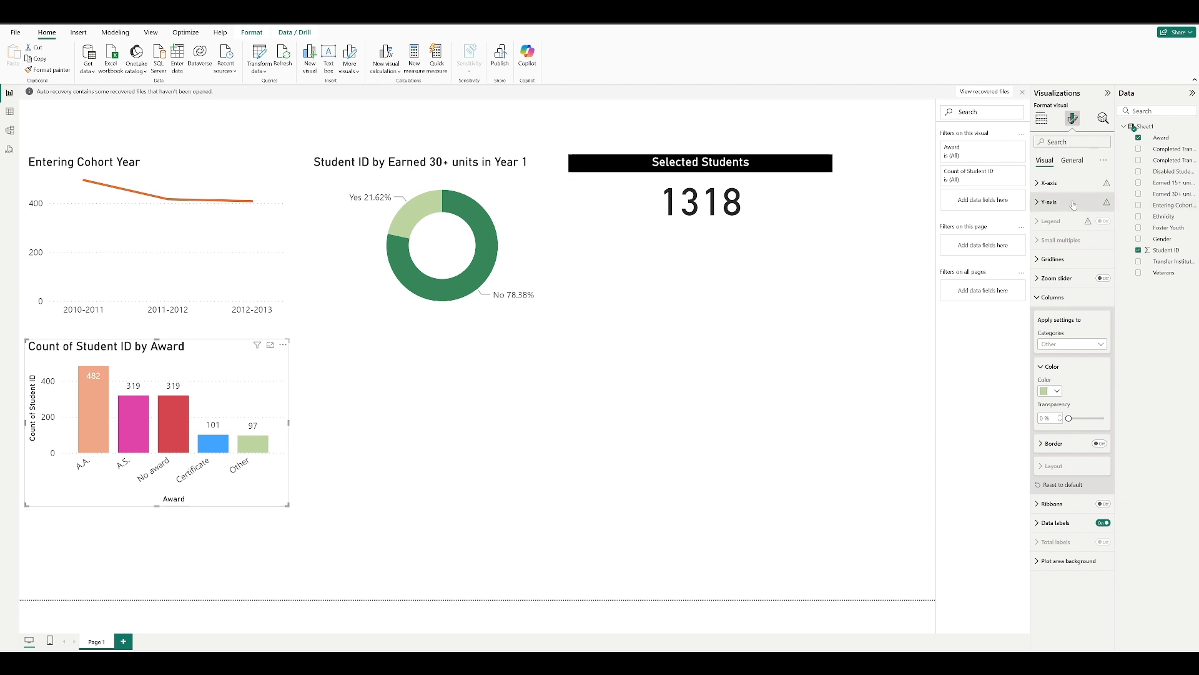
Change the award column chart's title to "Awards".
{"action": "left_click", "coordinate": [1072, 161]}
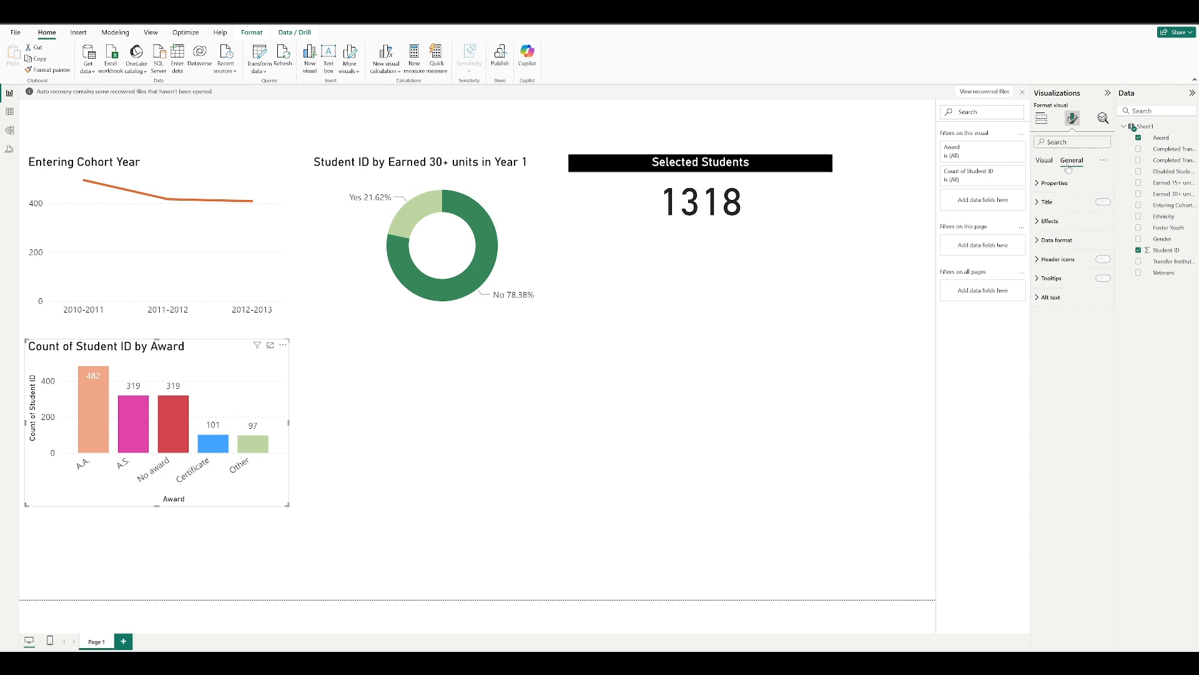
{"action": "left_click", "coordinate": [1046, 202]}
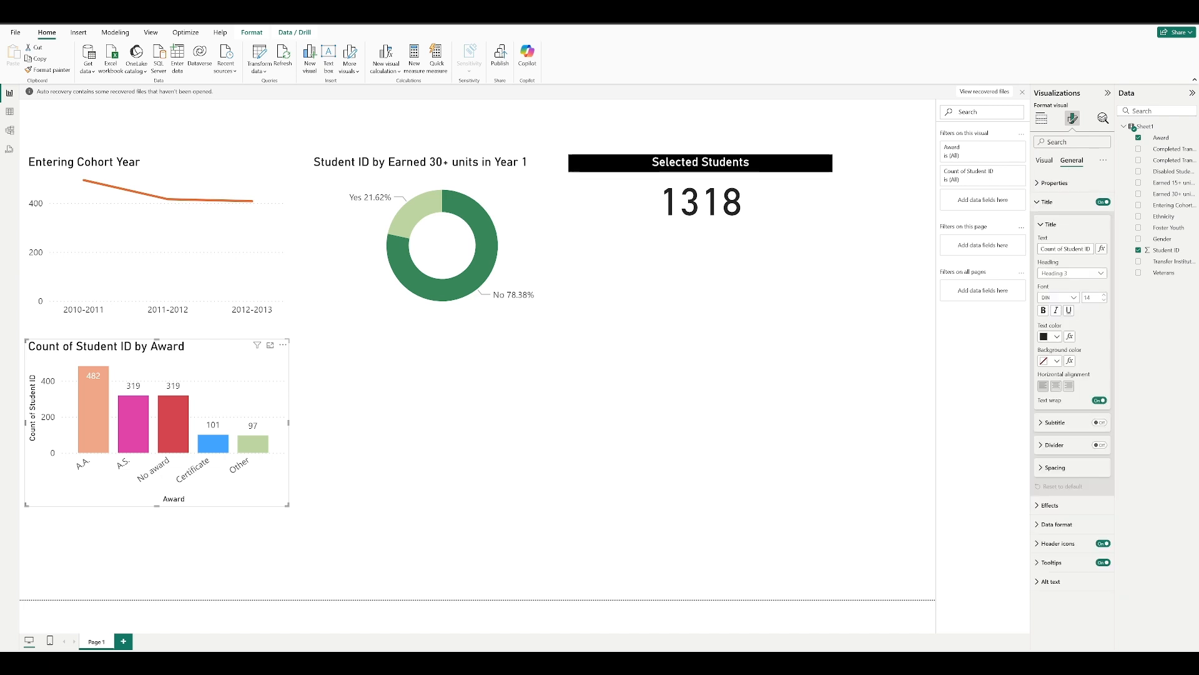
{"action": "left_click_drag", "start_coordinate": [1091, 248], "coordinate": [1039, 250]}
{"action": "type", "text": "Awards"}
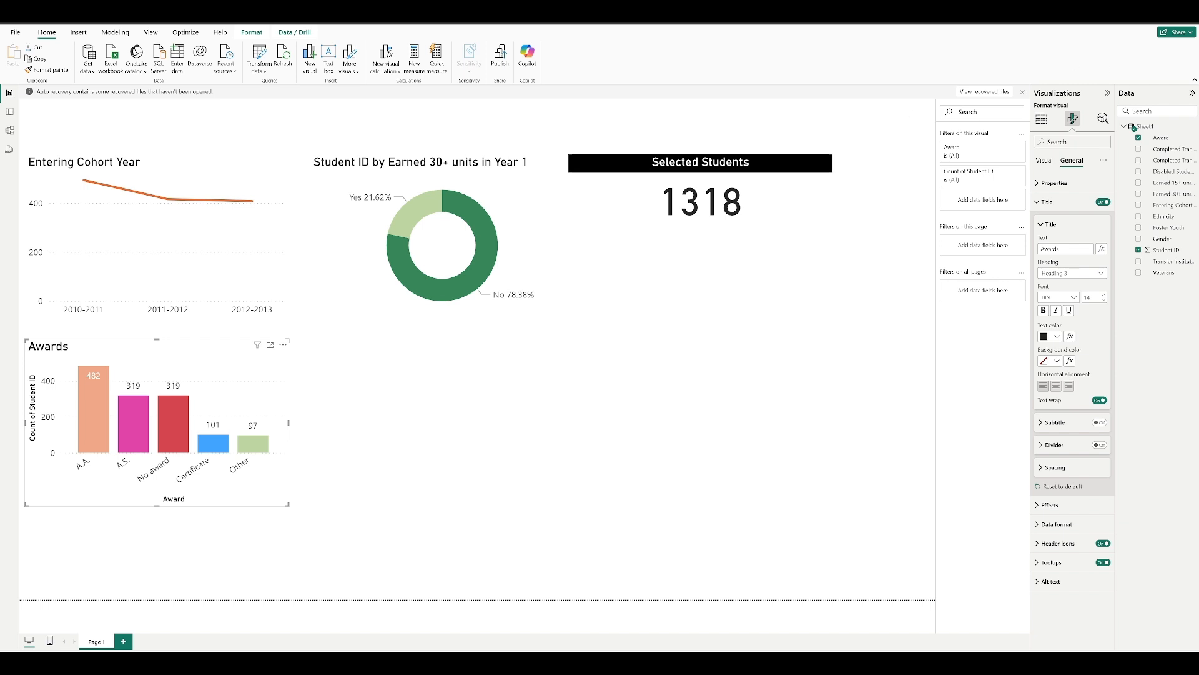
Add a new stacked column chart showing the count of Student ID by Transfer Institution.
{"action": "left_click", "coordinate": [1042, 118]}
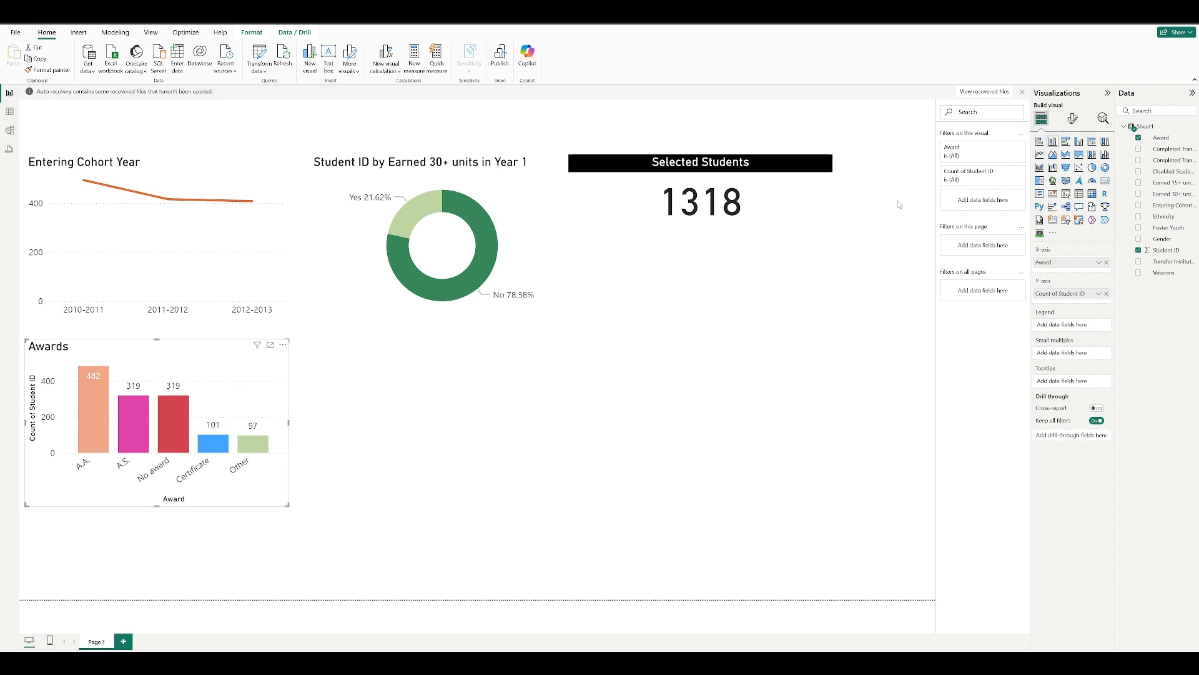
{"action": "left_click", "coordinate": [360, 401]}
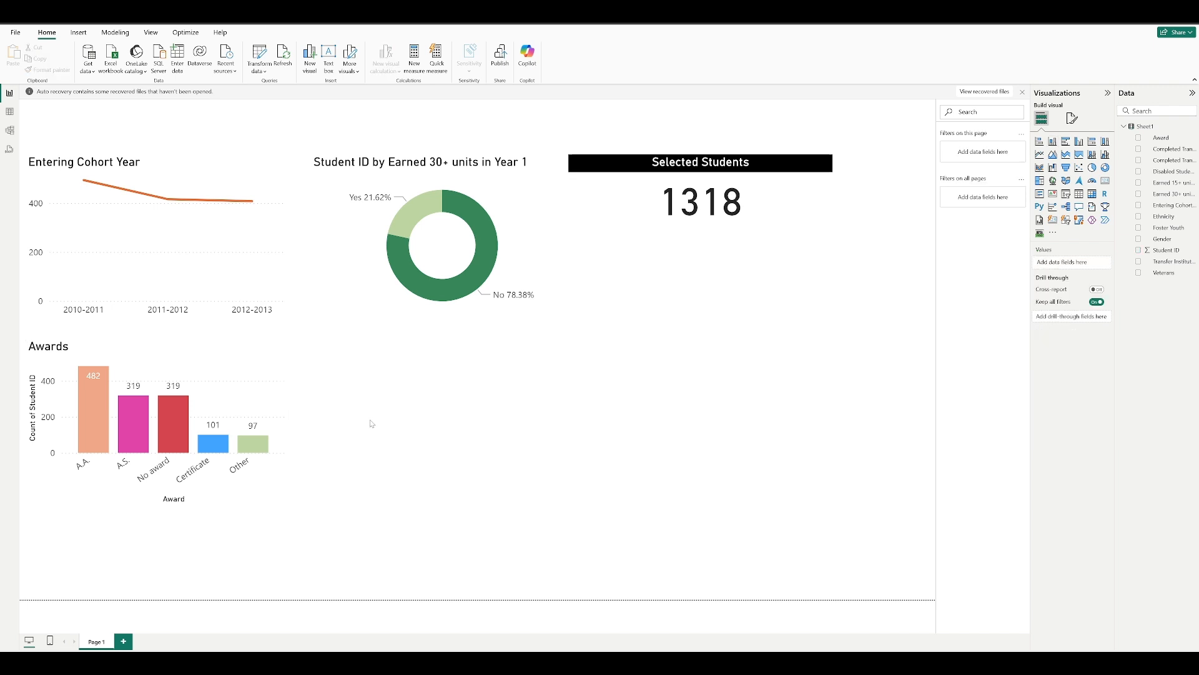
{"action": "left_click", "coordinate": [1052, 141]}
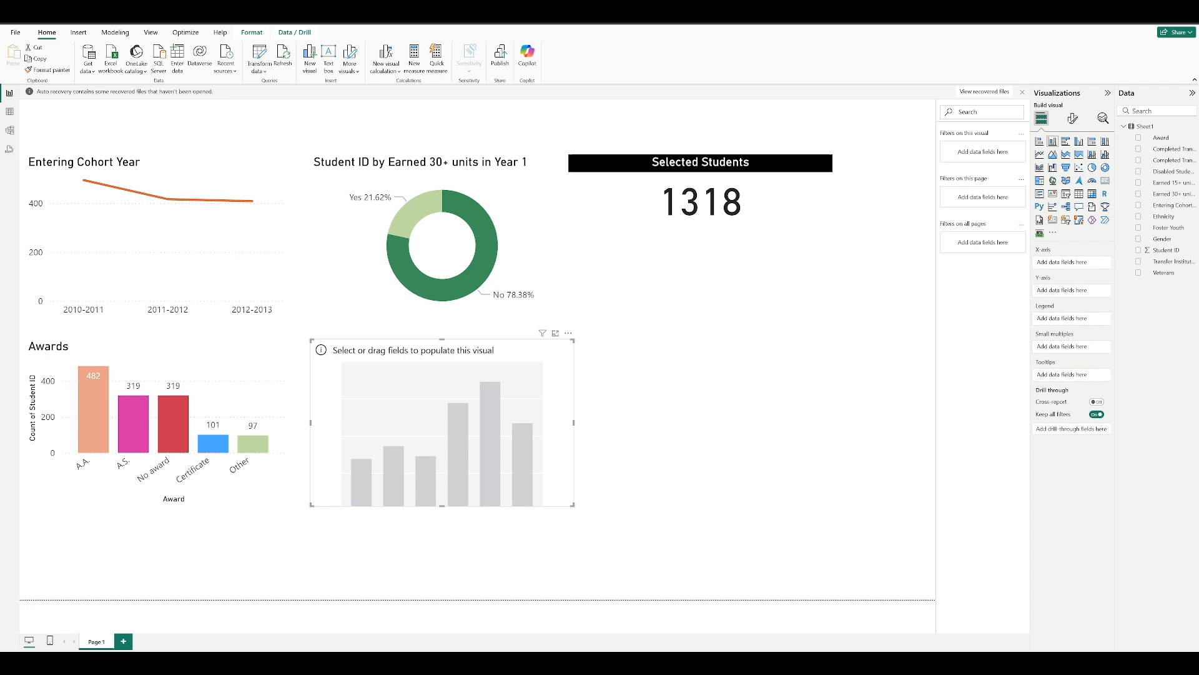
{"action": "left_click", "coordinate": [1139, 263]}
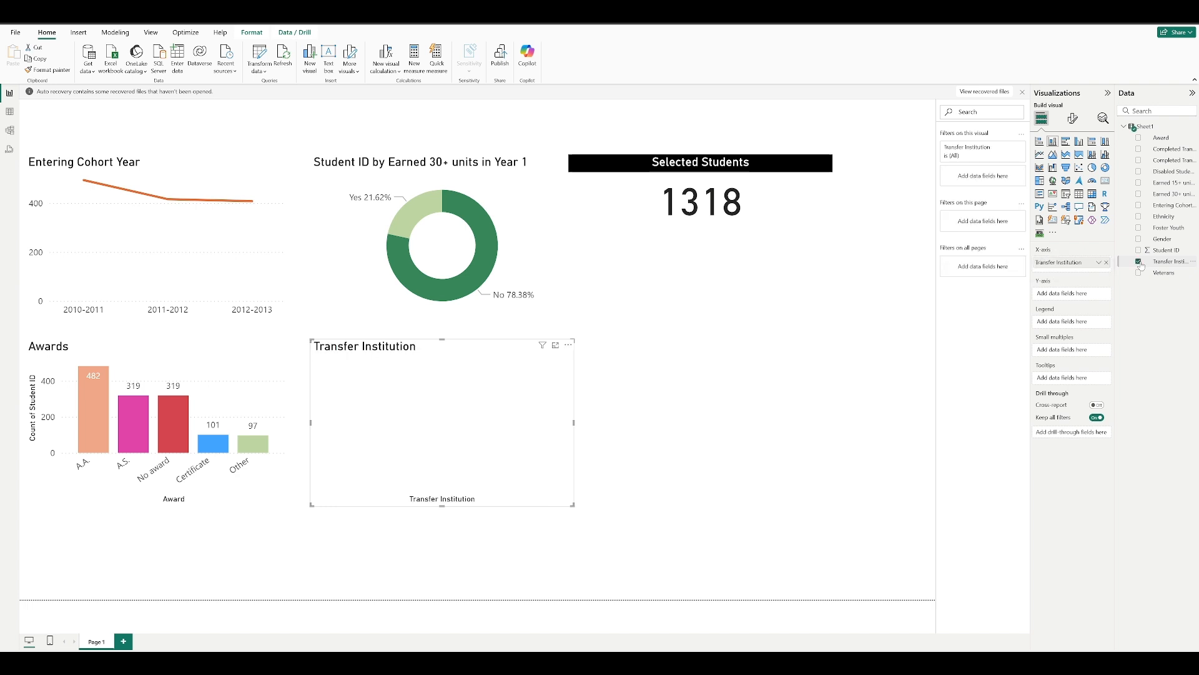
{"action": "left_click", "coordinate": [1139, 250]}
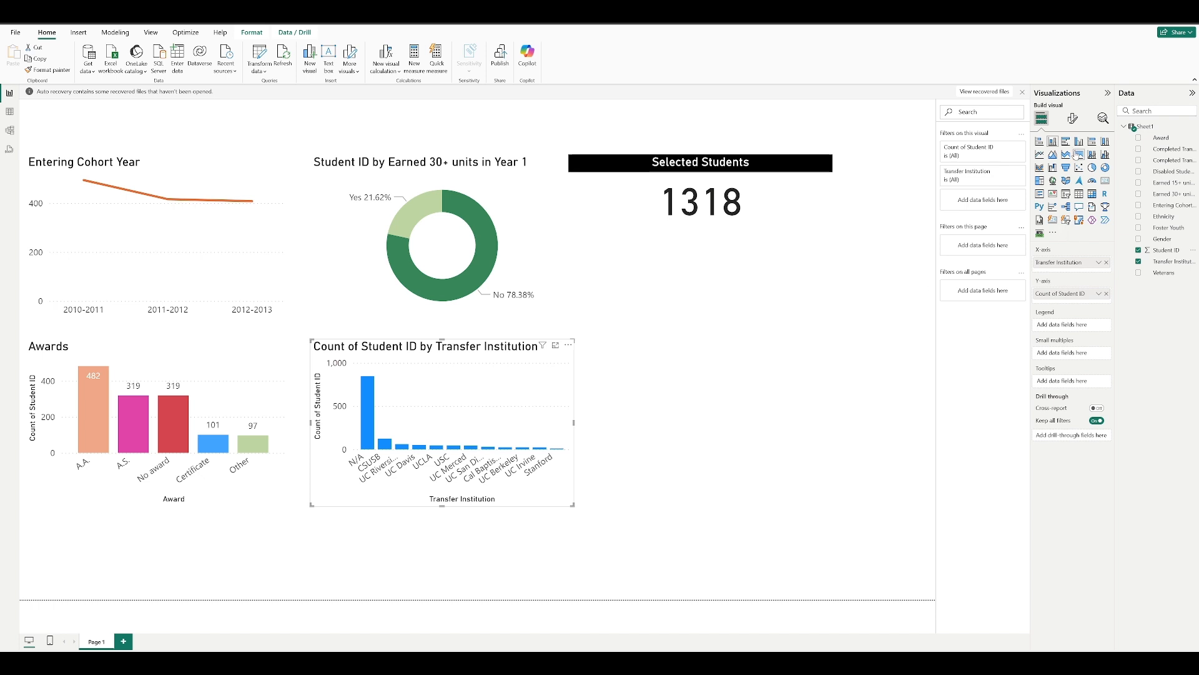
Set the transfer institution chart's Y-axis range to a minimum of 0 and a maximum of 1000.
{"action": "left_click", "coordinate": [1072, 120]}
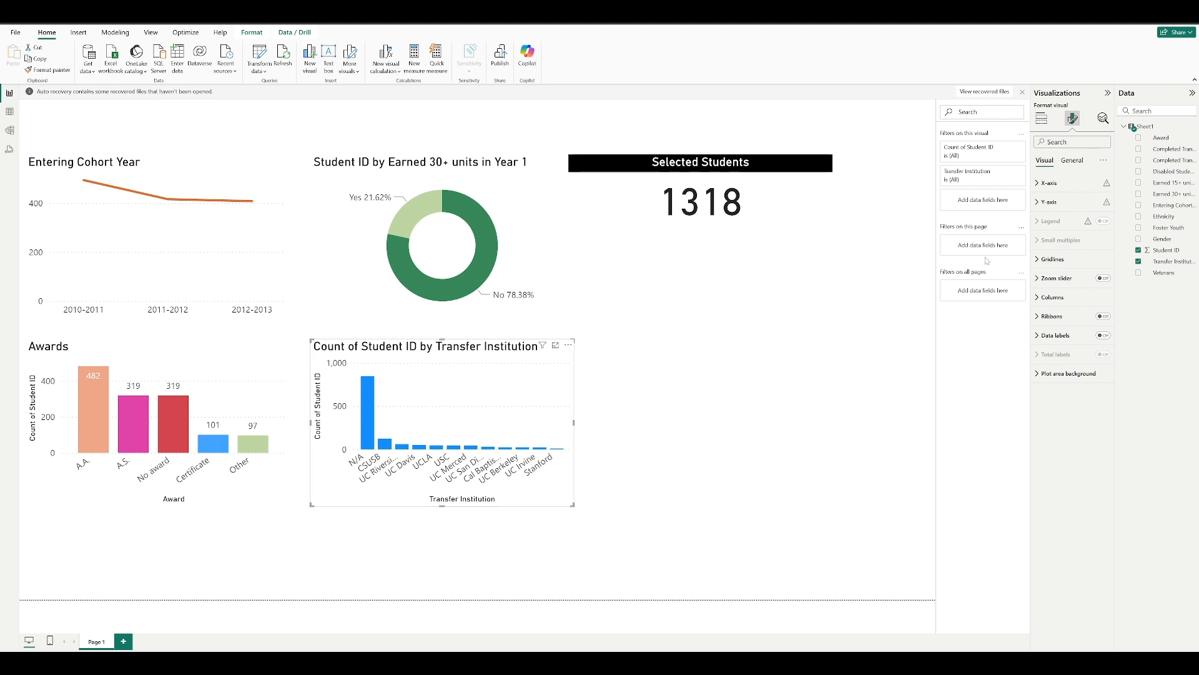
{"action": "left_click", "coordinate": [1041, 203]}
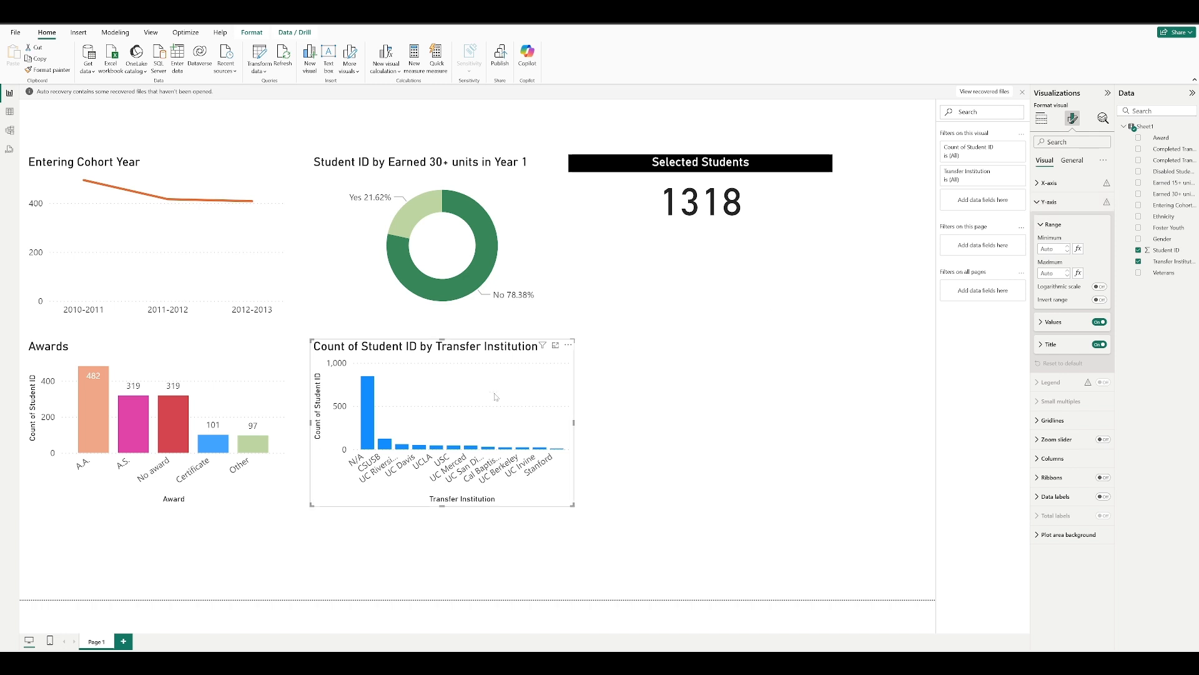
{"action": "left_click", "coordinate": [1053, 248]}
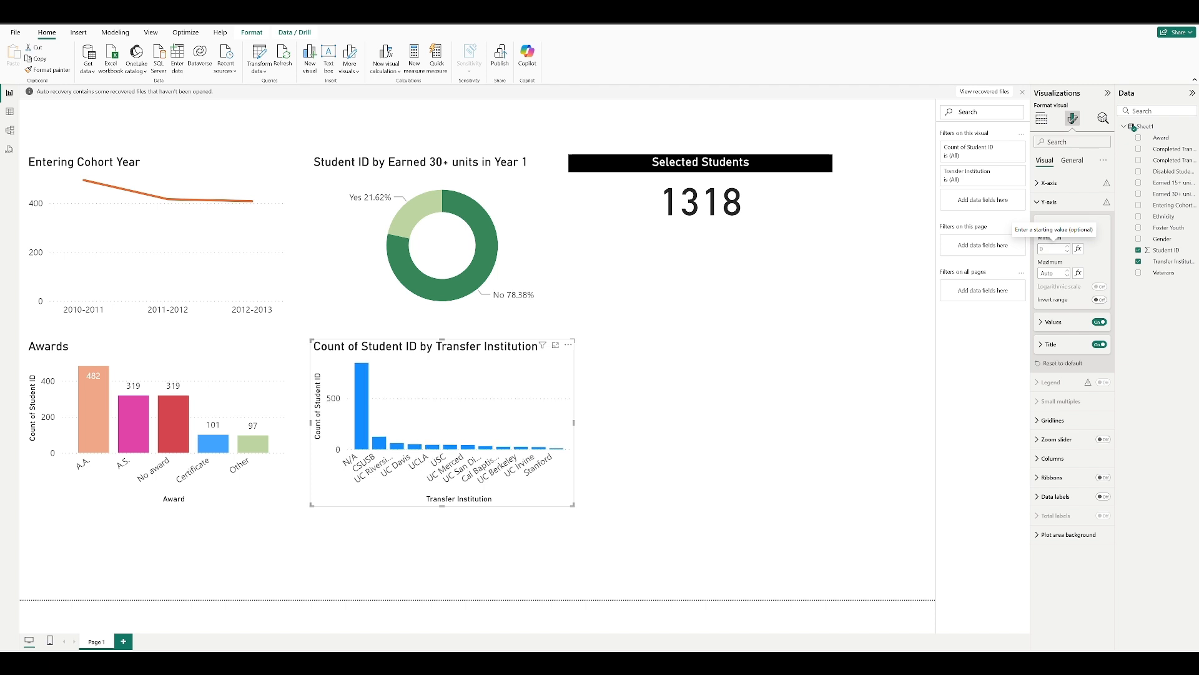
{"action": "key", "text": "Tab"}
{"action": "key", "text": "Tab"}
{"action": "type", "text": "1000"}
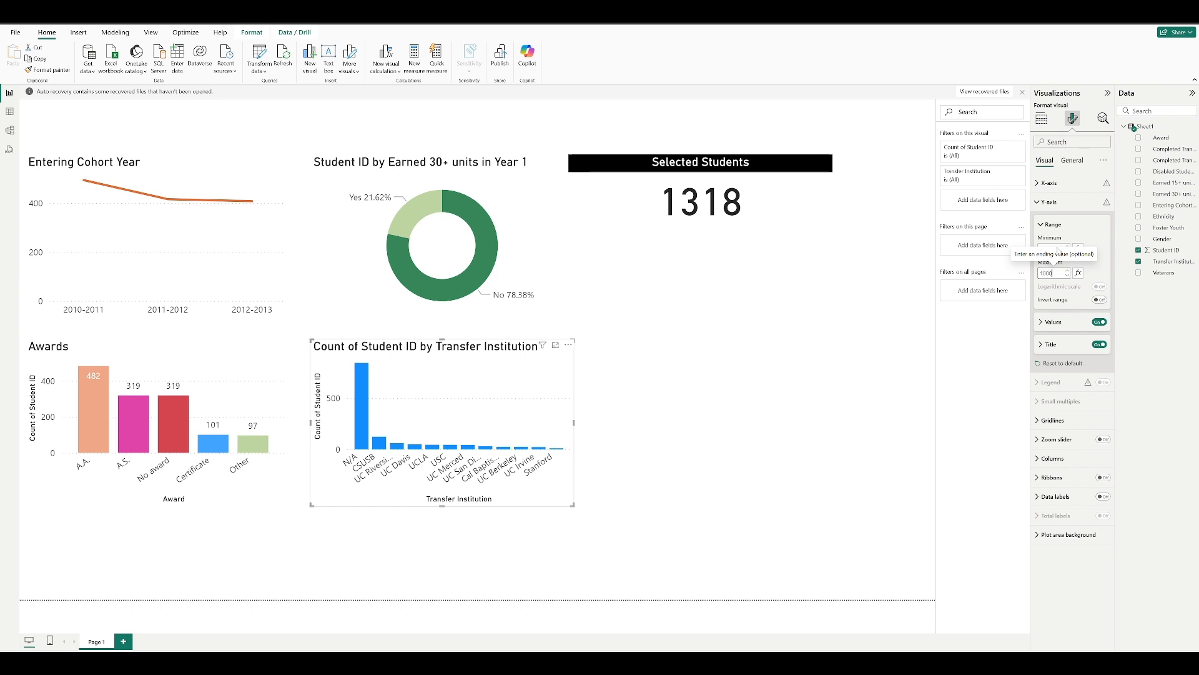
{"action": "key", "text": "Tab"}
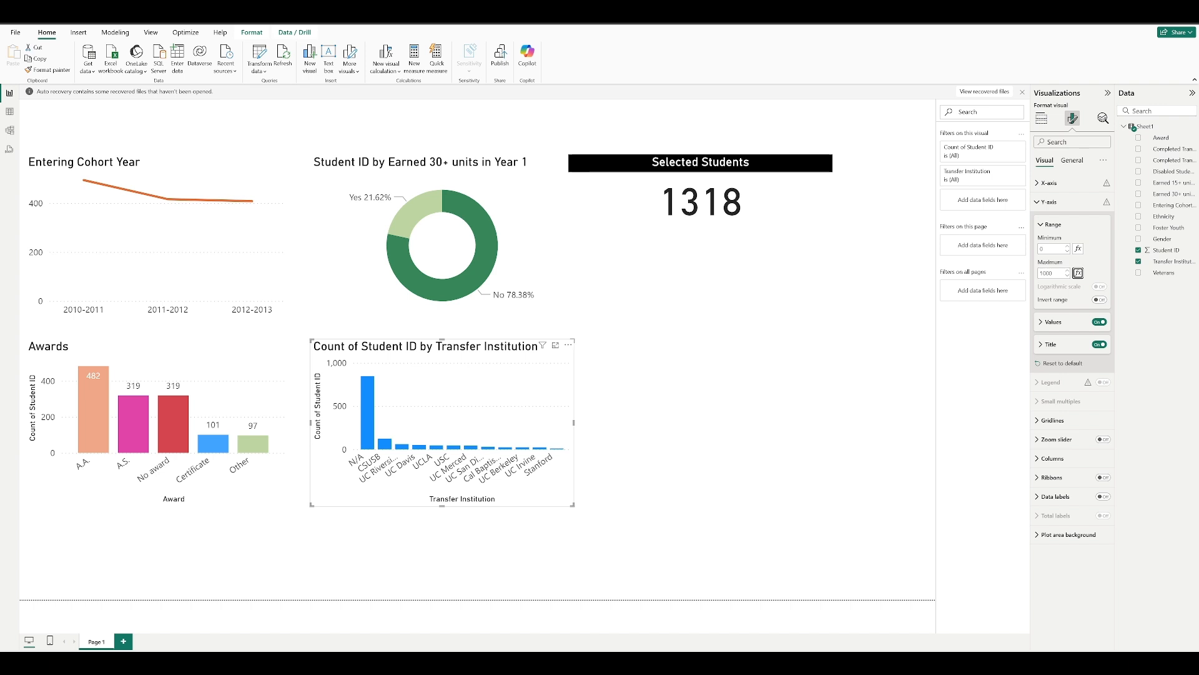
Colour all columns of the transfer institution chart light green and turn on its data labels.
{"action": "left_click", "coordinate": [1042, 458]}
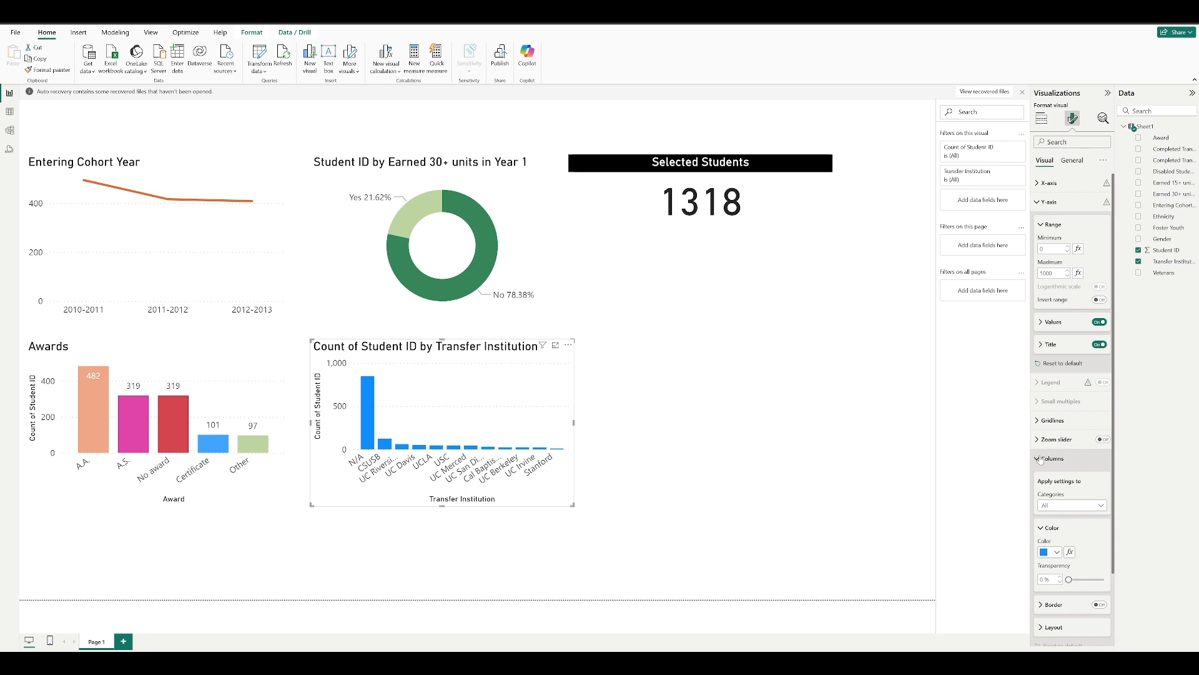
{"action": "left_click", "coordinate": [1062, 551]}
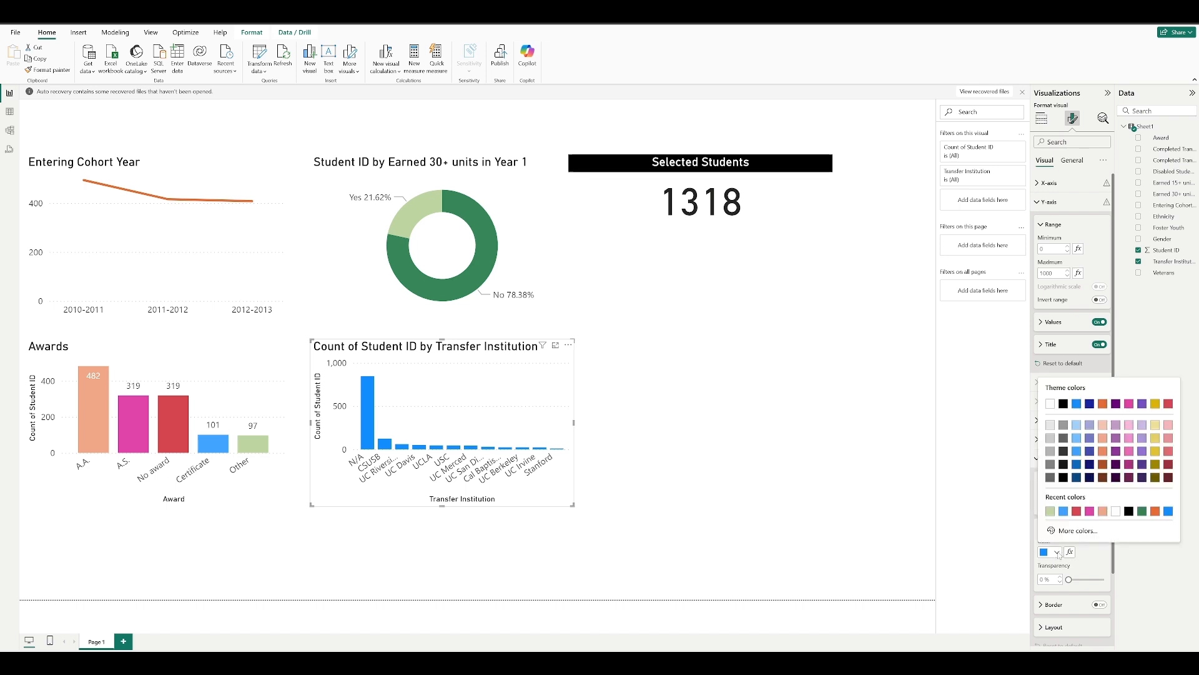
{"action": "left_click", "coordinate": [1050, 511]}
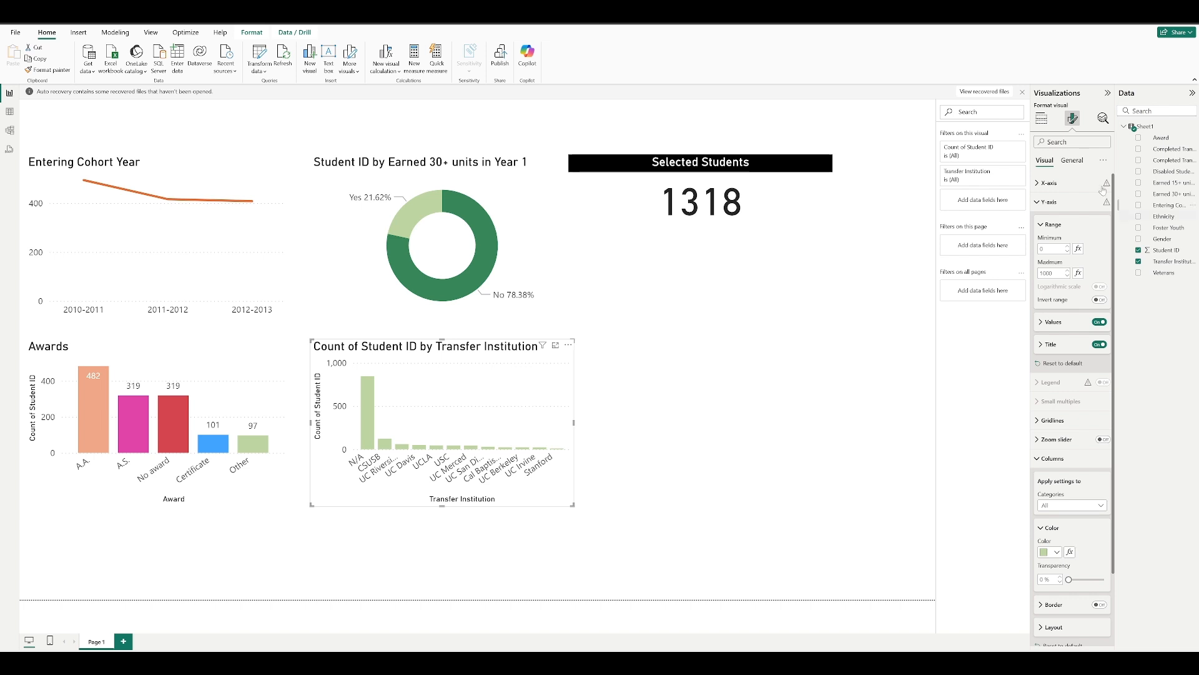
{"action": "scroll", "coordinate": [1092, 472], "scroll_direction": "down", "scroll_amount": 2}
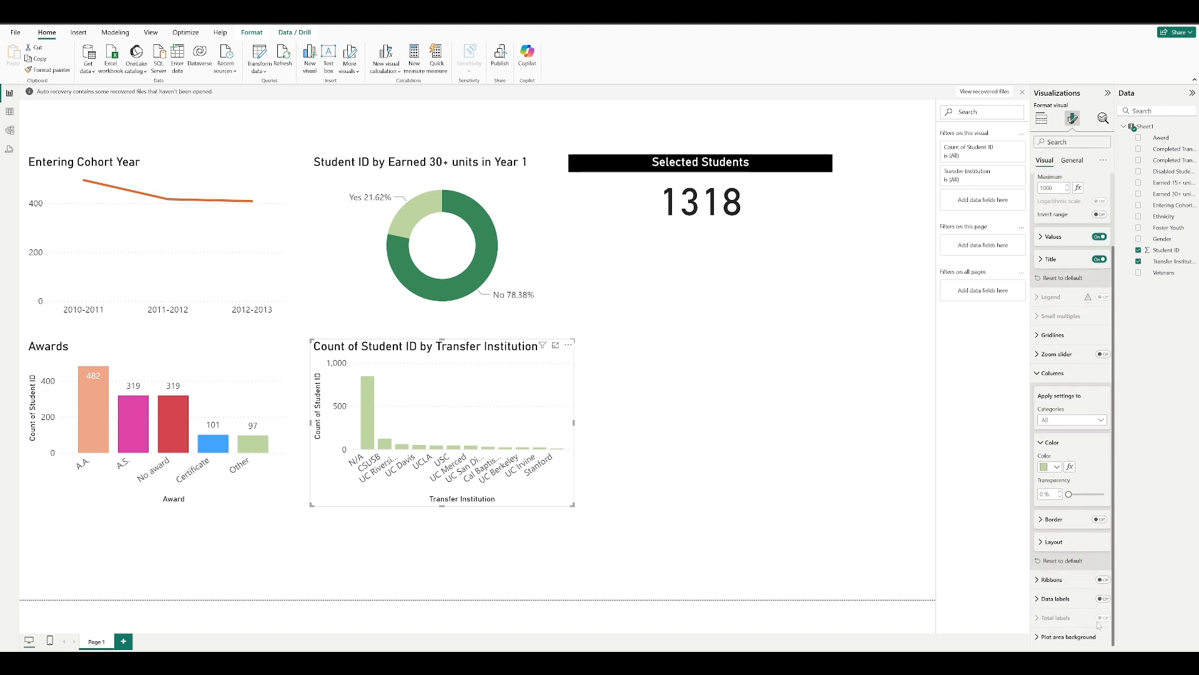
{"action": "left_click", "coordinate": [1103, 598]}
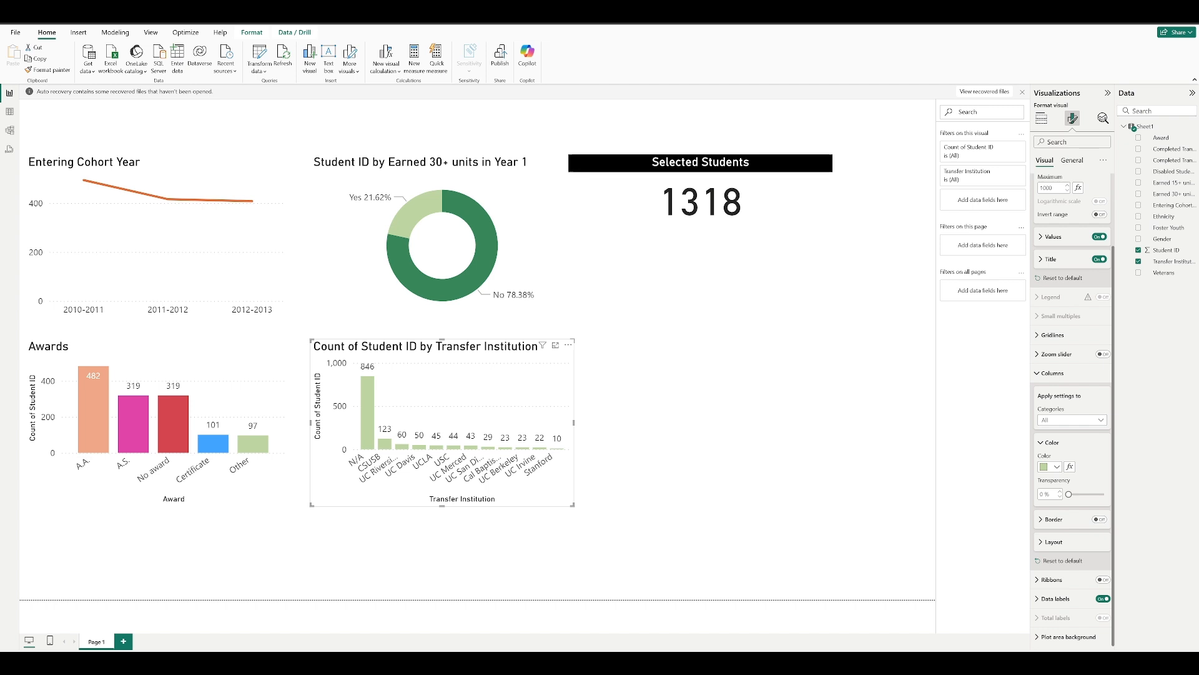
Title the transfer chart "Transfer Institution" and widen it to give the institution columns more room.
{"action": "left_click", "coordinate": [1067, 164]}
{"action": "left_click", "coordinate": [1048, 202]}
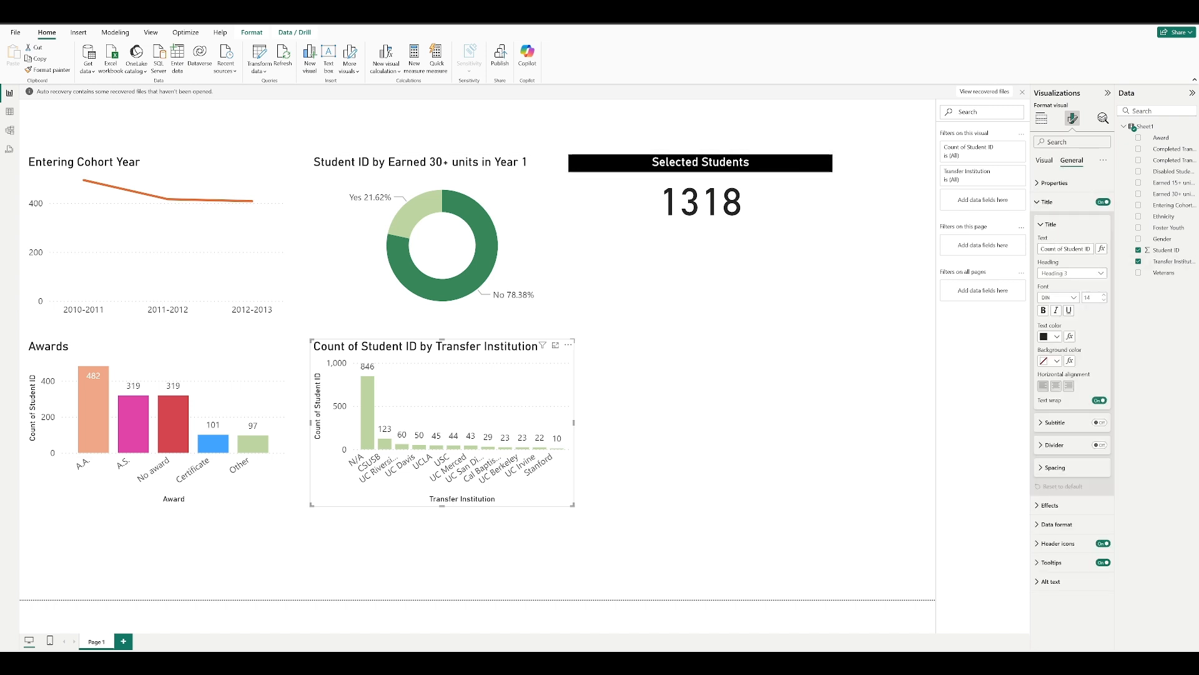
{"action": "key", "text": "ctrl+a"}
{"action": "type", "text": "Transfer"}
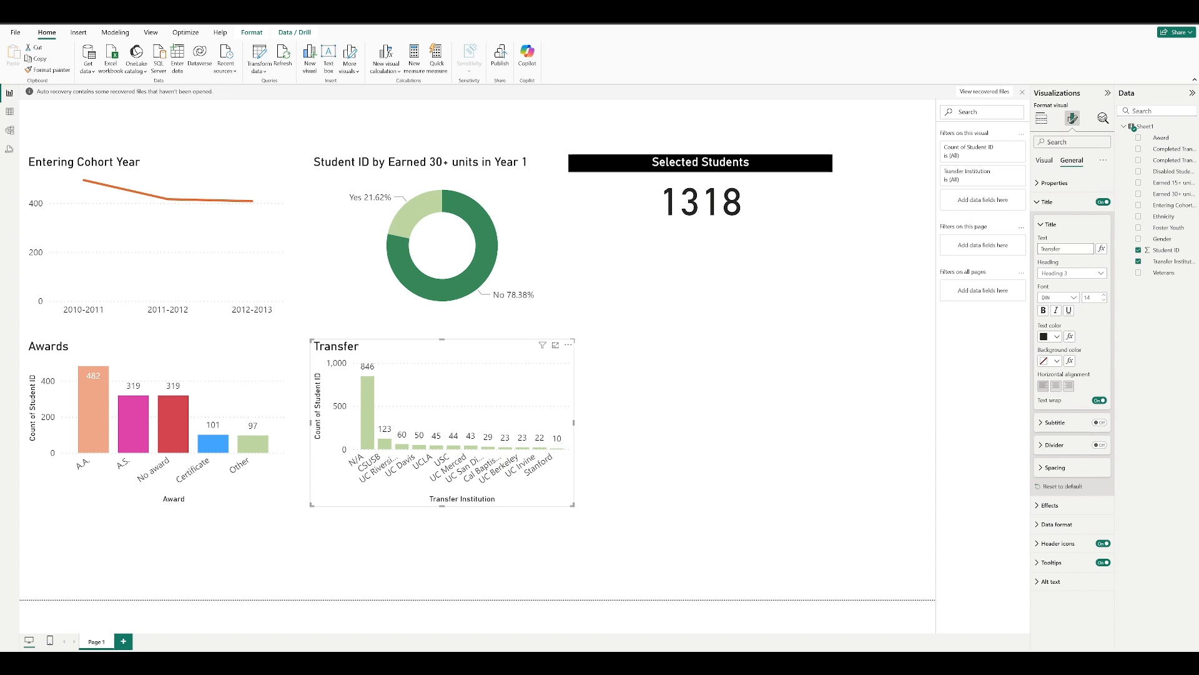
{"action": "type", "text": " Institution"}
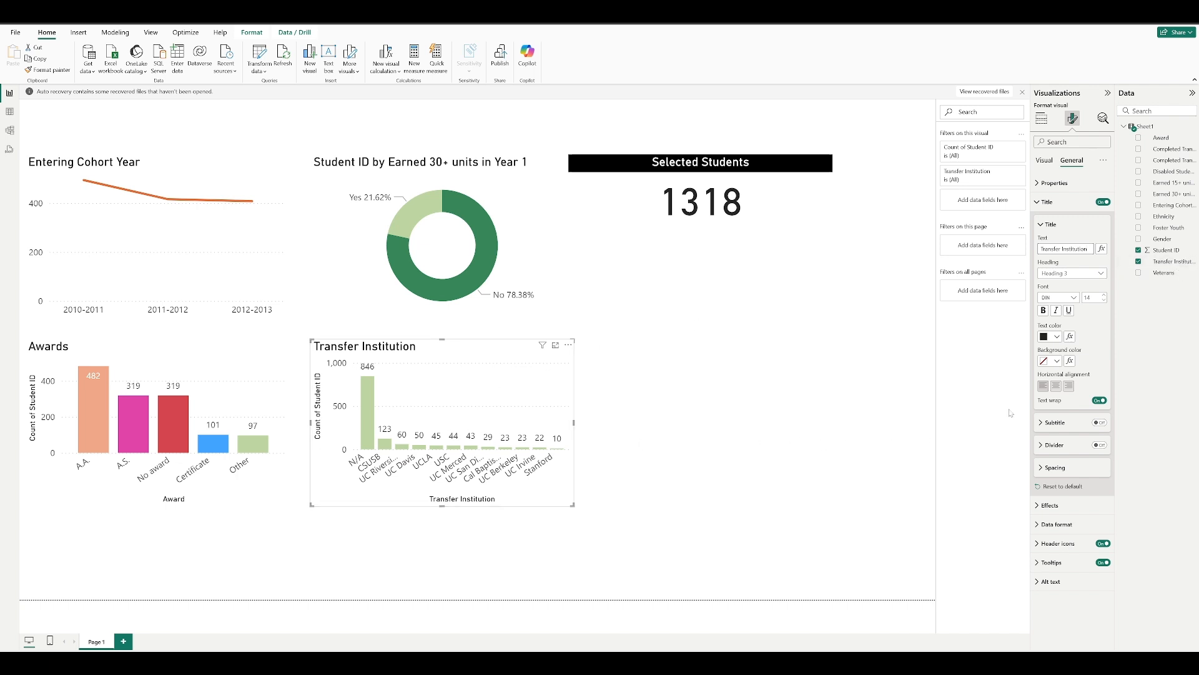
{"action": "left_click_drag", "start_coordinate": [574, 424], "coordinate": [721, 425]}
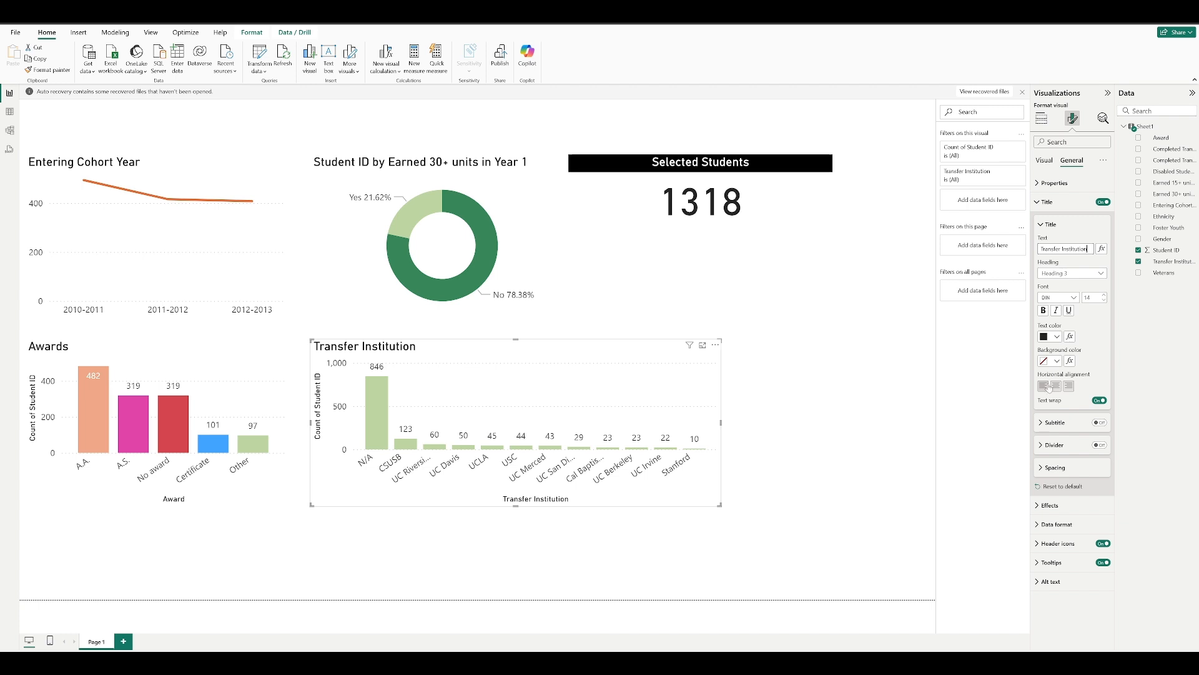
{"action": "left_click", "coordinate": [1042, 119]}
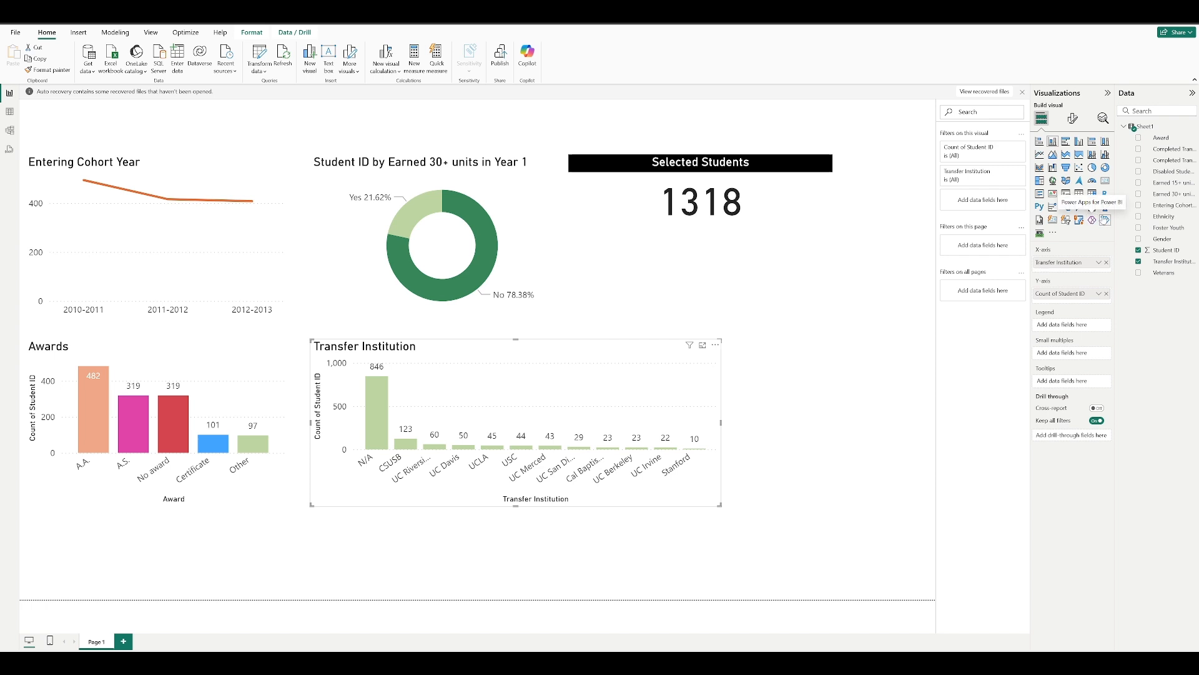
{"action": "left_click", "coordinate": [1065, 194]}
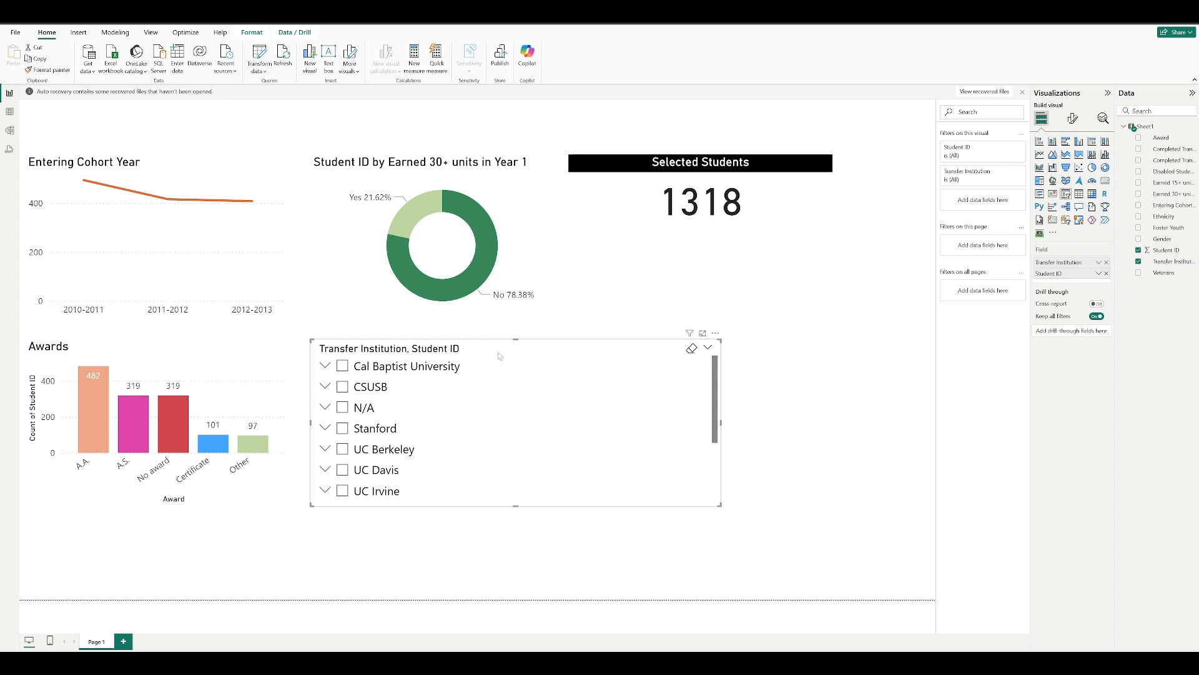
{"action": "key", "text": "ctrl+z"}
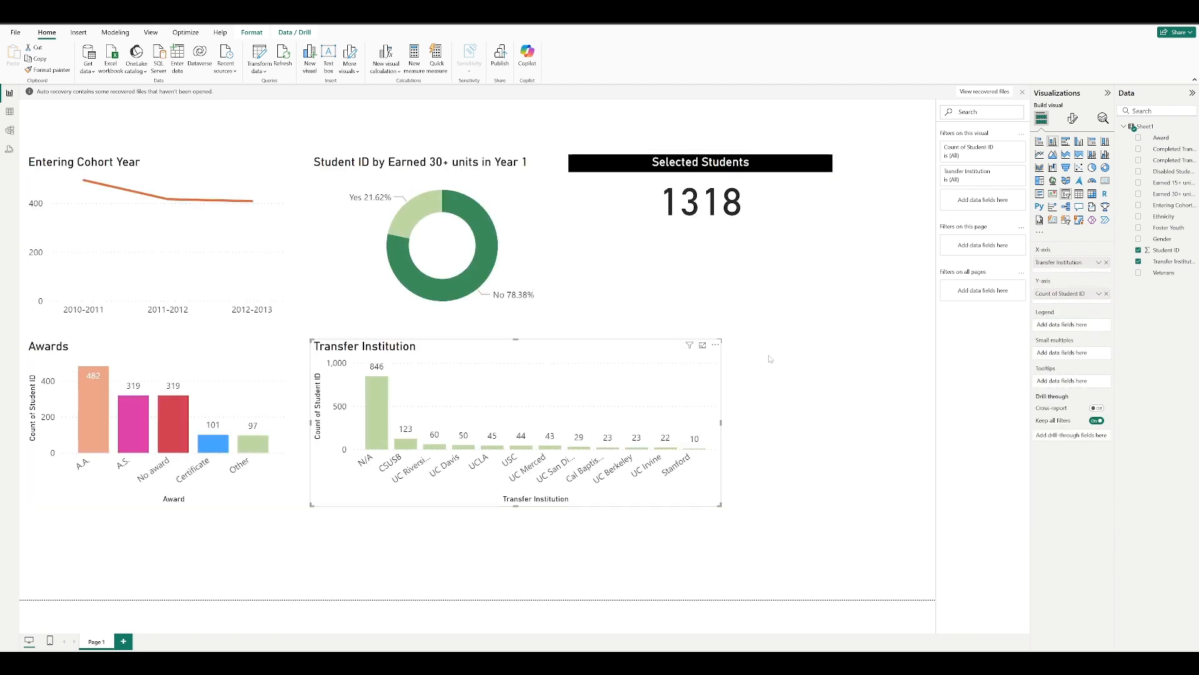
Add a slicer for Entering Cohort Year beside the transfer institution chart and size it to show its full title.
{"action": "left_click", "coordinate": [771, 363]}
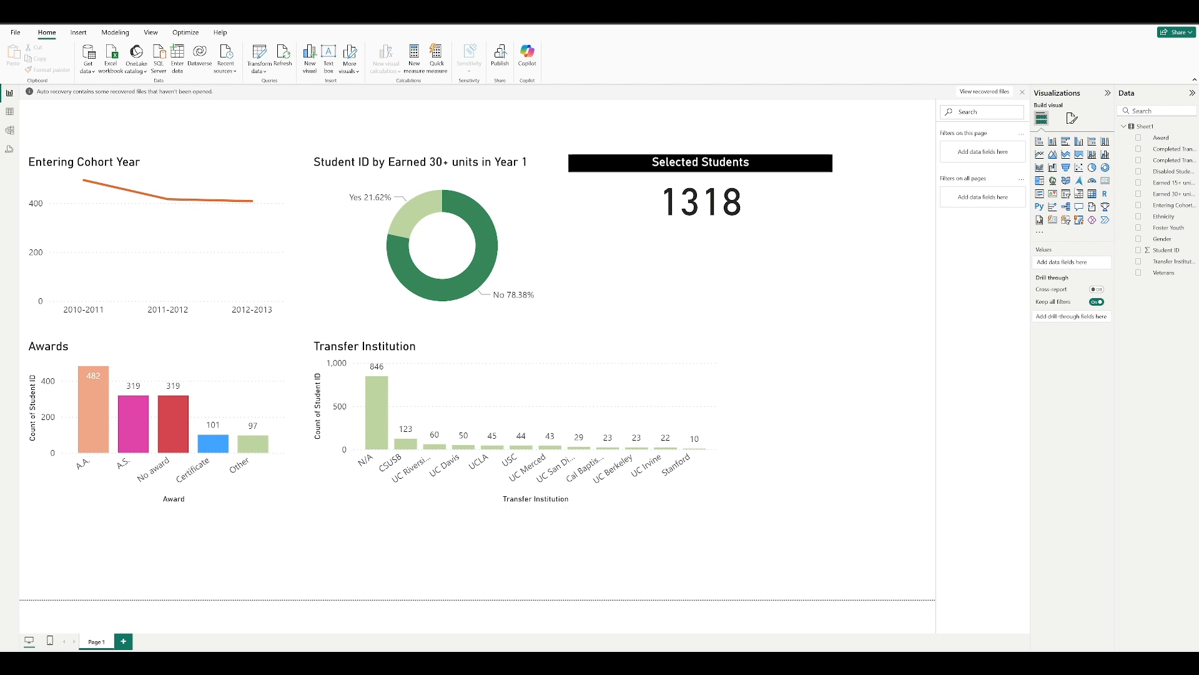
{"action": "left_click", "coordinate": [1066, 194]}
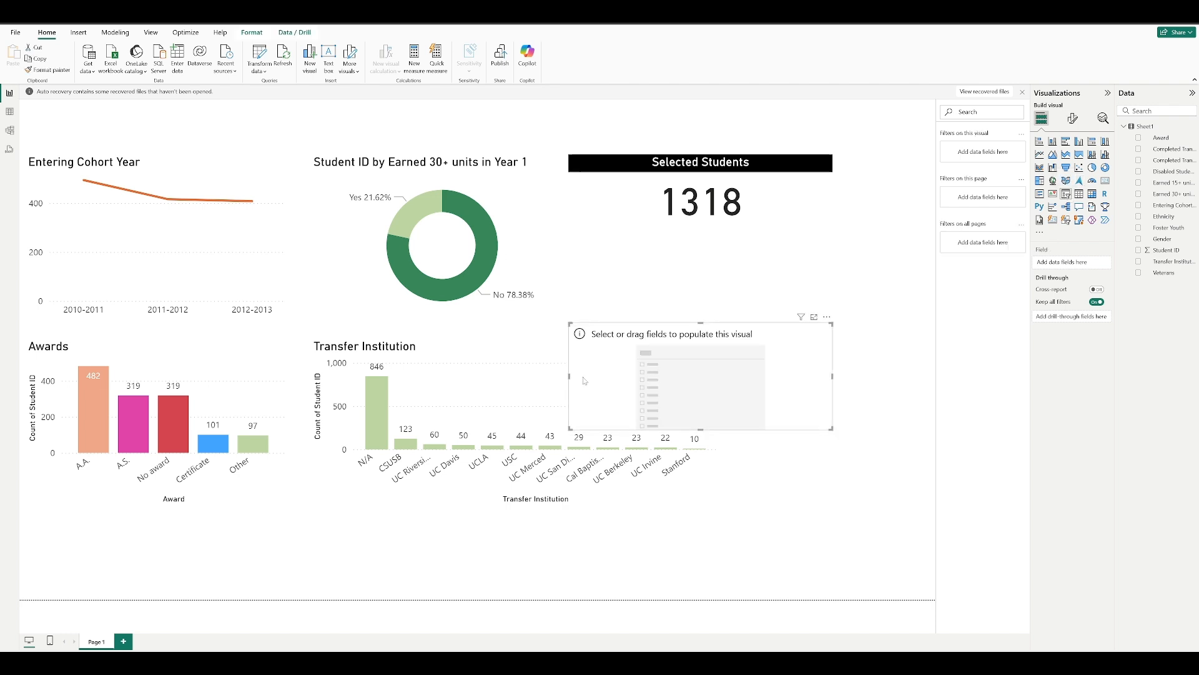
{"action": "left_click_drag", "start_coordinate": [569, 376], "coordinate": [747, 374]}
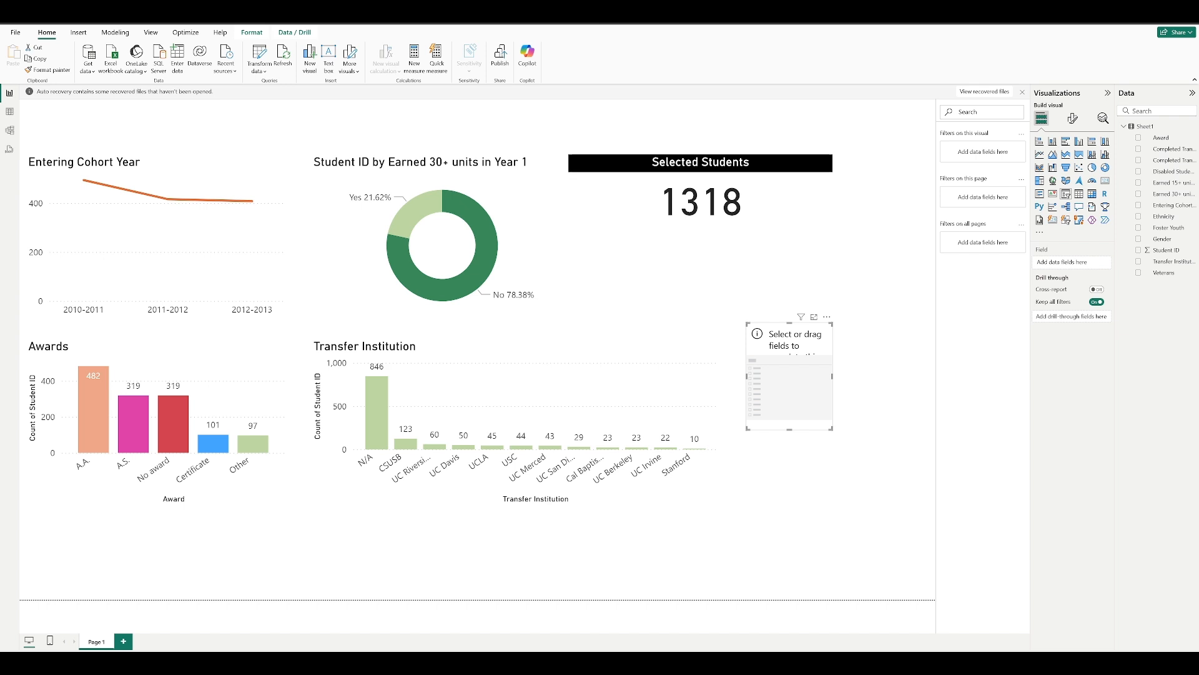
{"action": "left_click", "coordinate": [1138, 205]}
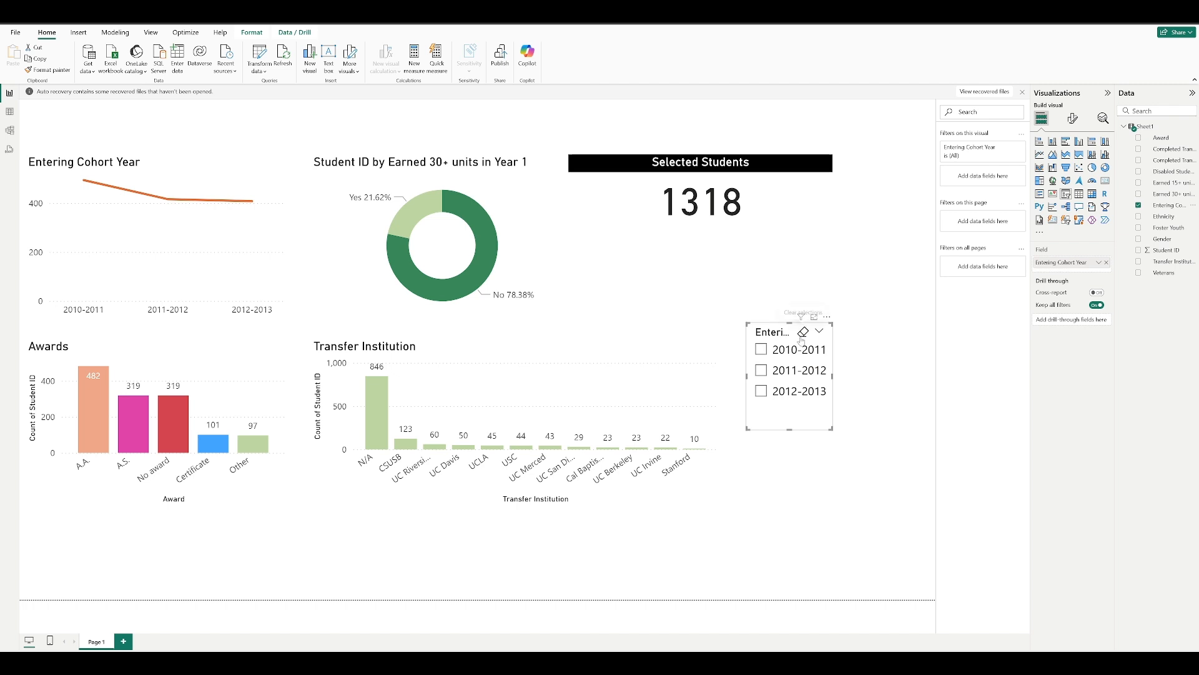
{"action": "left_click_drag", "start_coordinate": [831, 373], "coordinate": [887, 377]}
Test the cohort year slicer by filtering the page to 2011-2012 and 2012-2013 in turn, clearing each selection.
{"action": "left_click", "coordinate": [762, 372]}
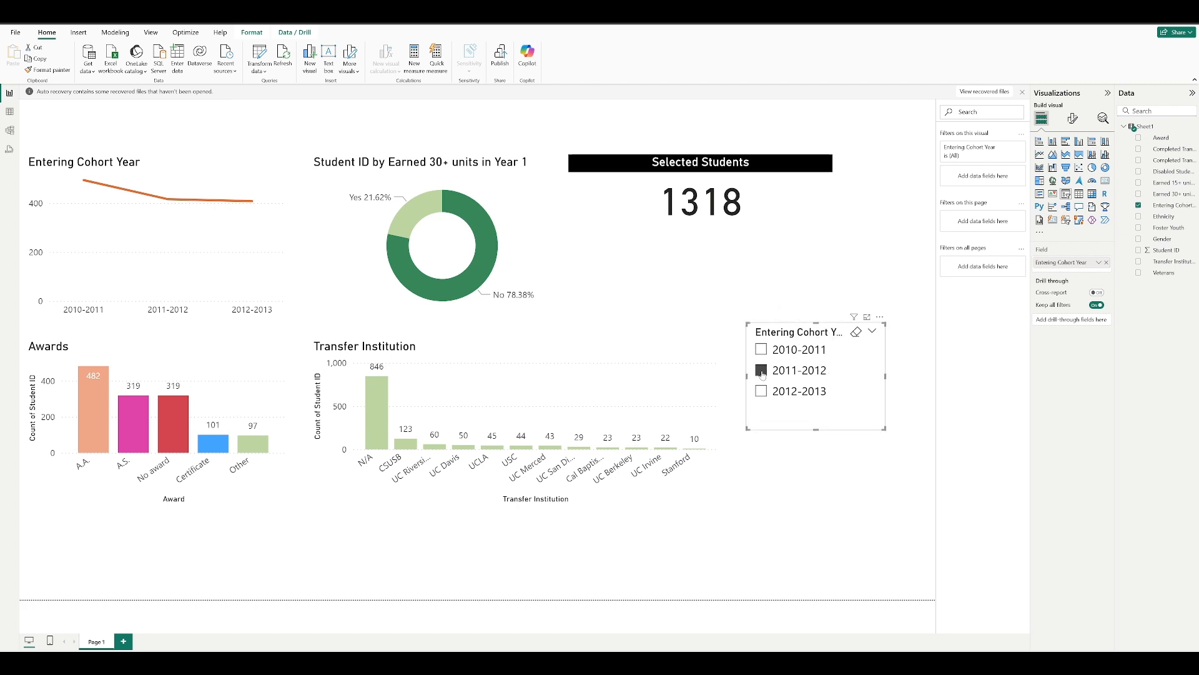
{"action": "left_click", "coordinate": [762, 372]}
{"action": "left_click", "coordinate": [761, 392]}
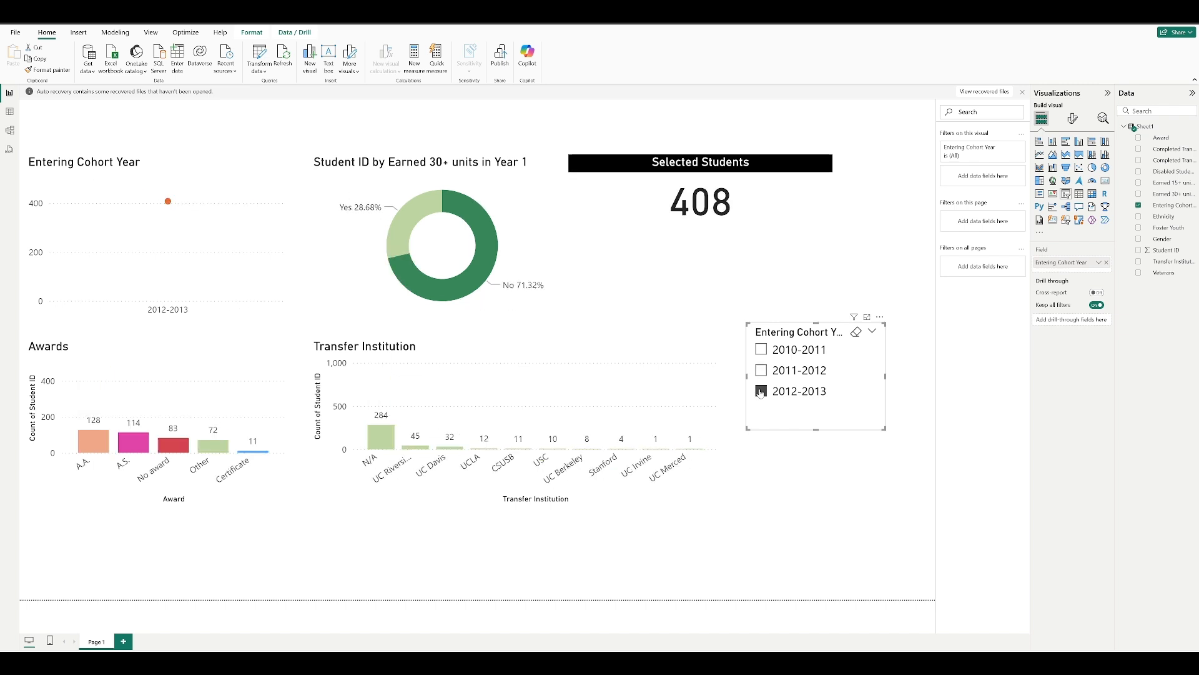
{"action": "left_click", "coordinate": [761, 392]}
Add a Gender slicer below the cohort year slicer and shrink it to fit its two options.
{"action": "mouse_move", "coordinate": [883, 429]}
{"action": "left_mouse_down"}
{"action": "mouse_move", "coordinate": [861, 419]}
{"action": "mouse_move", "coordinate": [887, 426]}
{"action": "left_mouse_up"}
{"action": "left_click", "coordinate": [853, 461]}
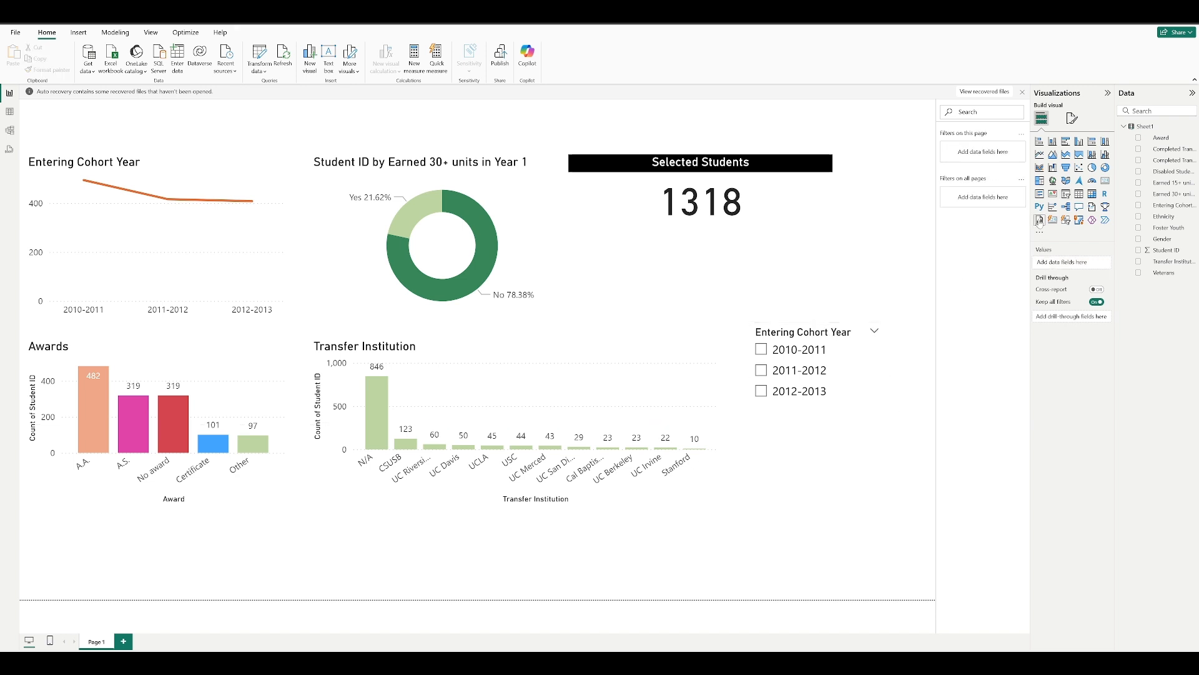
{"action": "left_click", "coordinate": [1039, 220]}
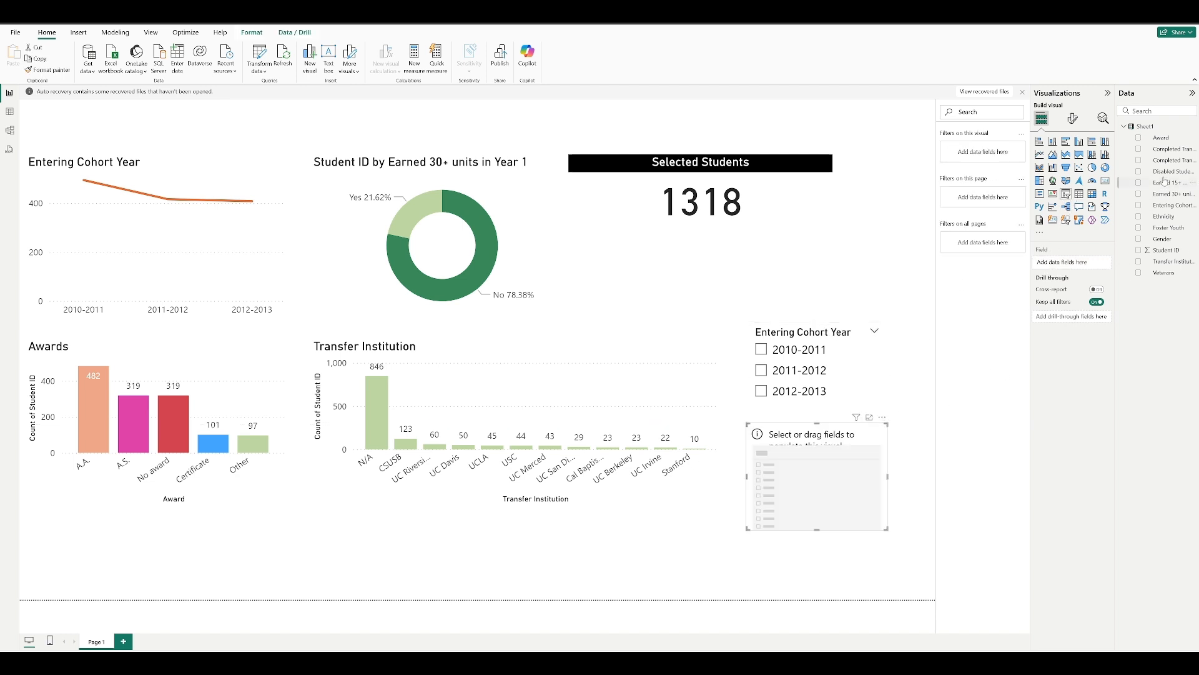
{"action": "left_click", "coordinate": [1139, 239]}
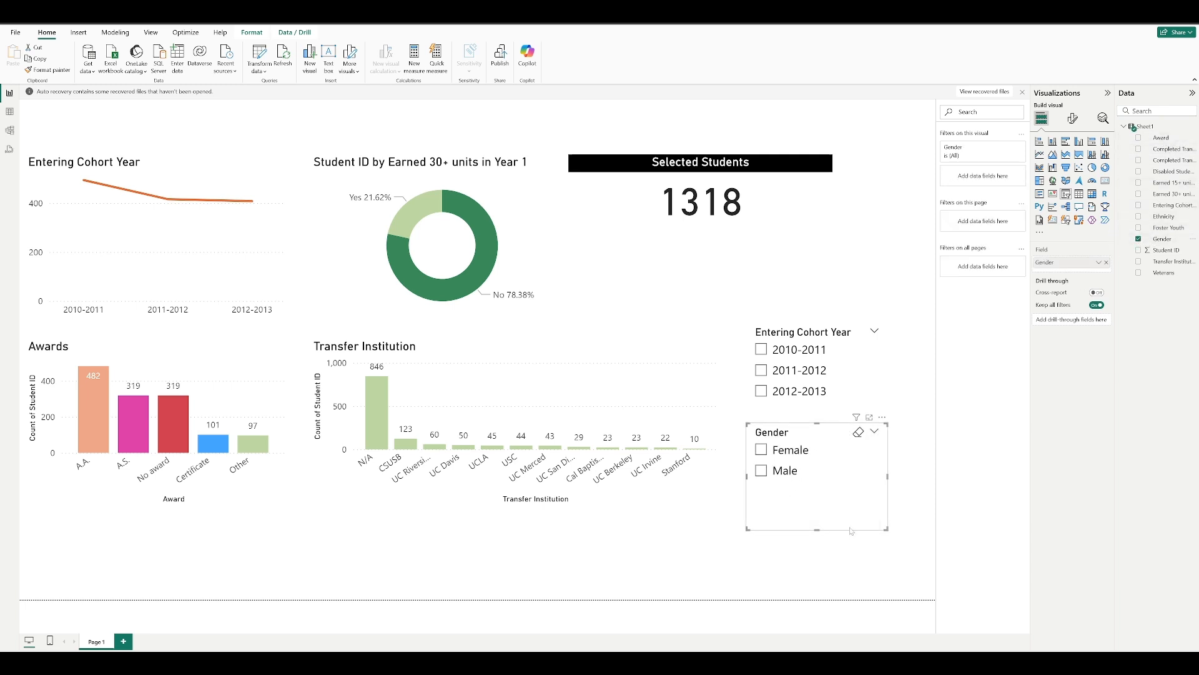
{"action": "left_click_drag", "start_coordinate": [885, 528], "coordinate": [838, 492]}
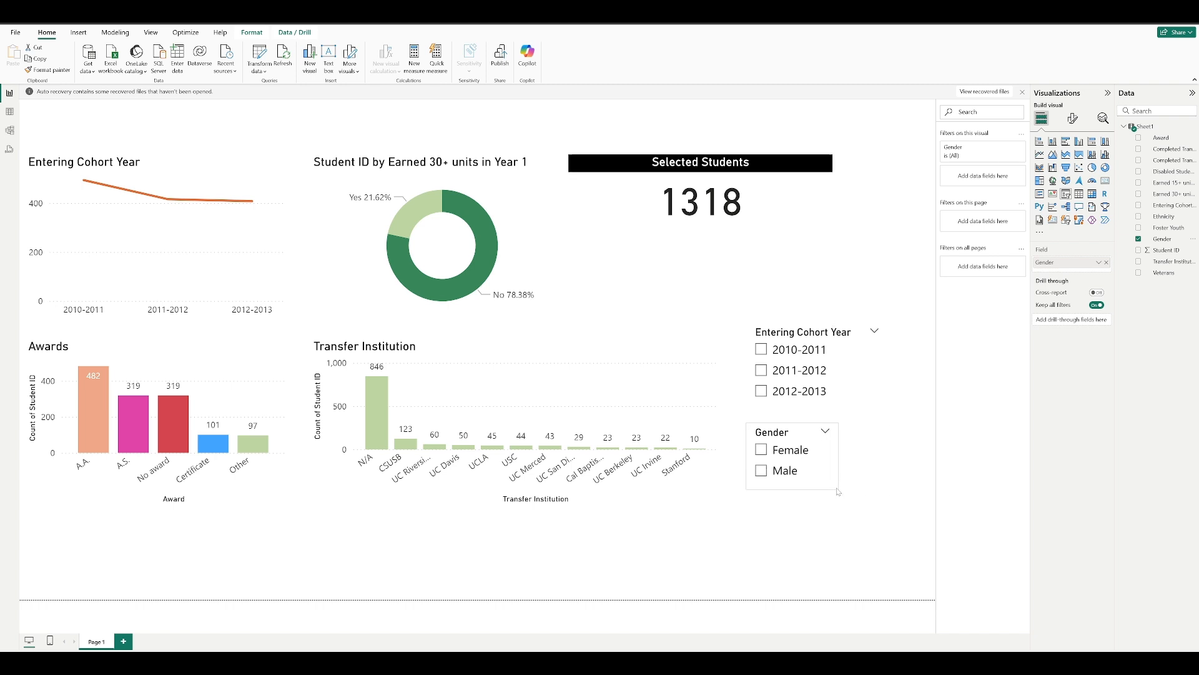
{"action": "left_click", "coordinate": [912, 512]}
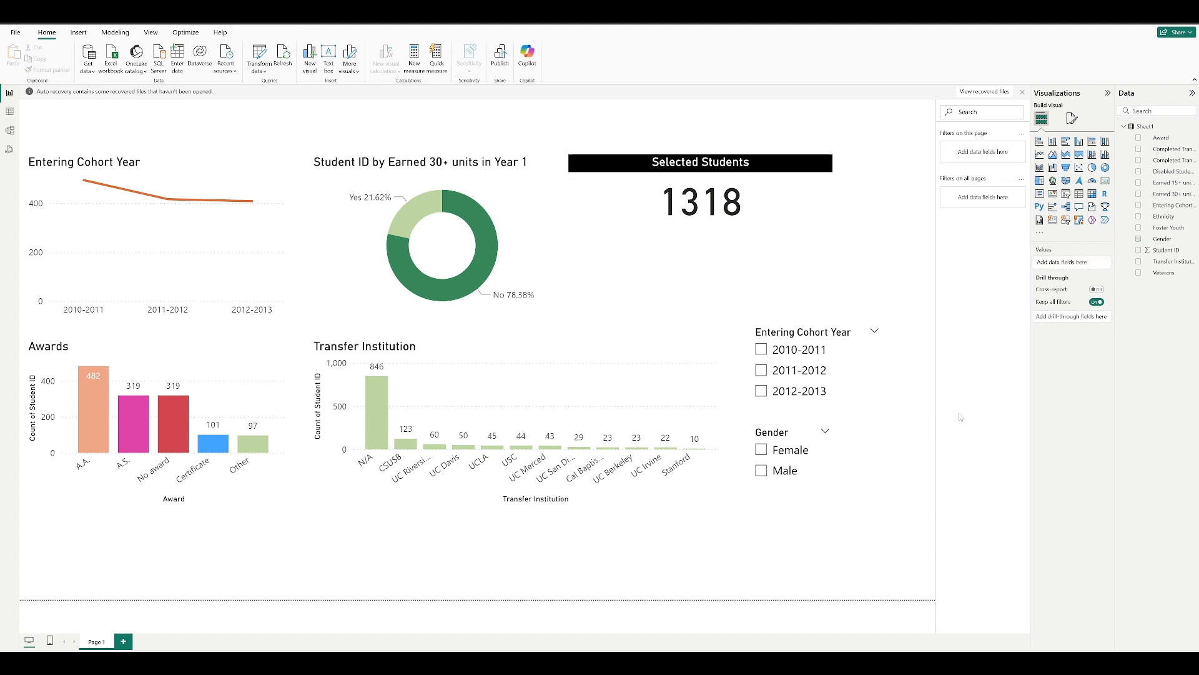
Add an Ethnicity slicer directly below the Gender slicer, aligned with it, and check its list of options.
{"action": "left_click", "coordinate": [1065, 194]}
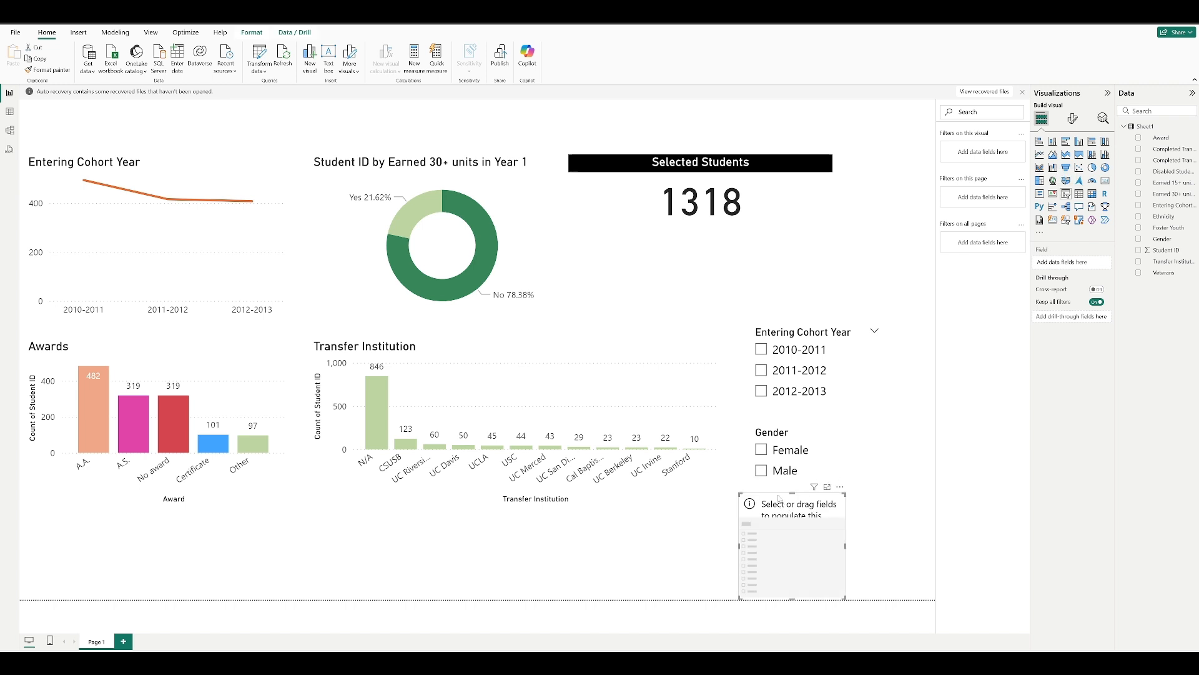
{"action": "left_click_drag", "start_coordinate": [779, 498], "coordinate": [786, 492]}
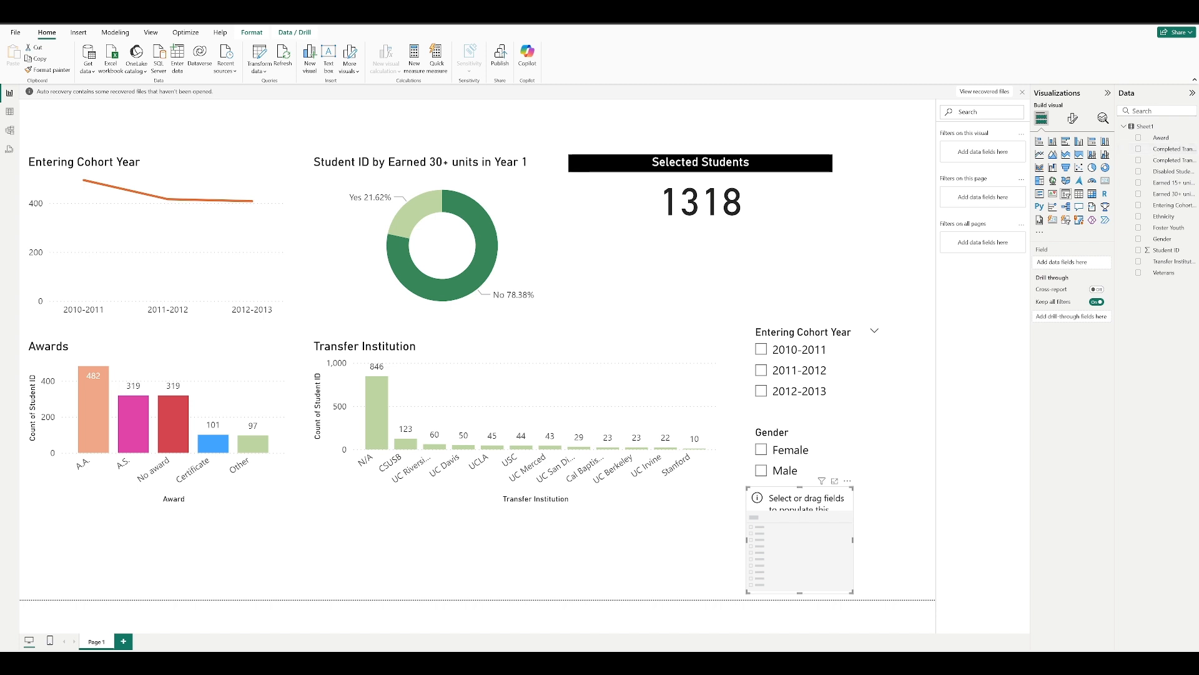
{"action": "left_click", "coordinate": [1141, 220]}
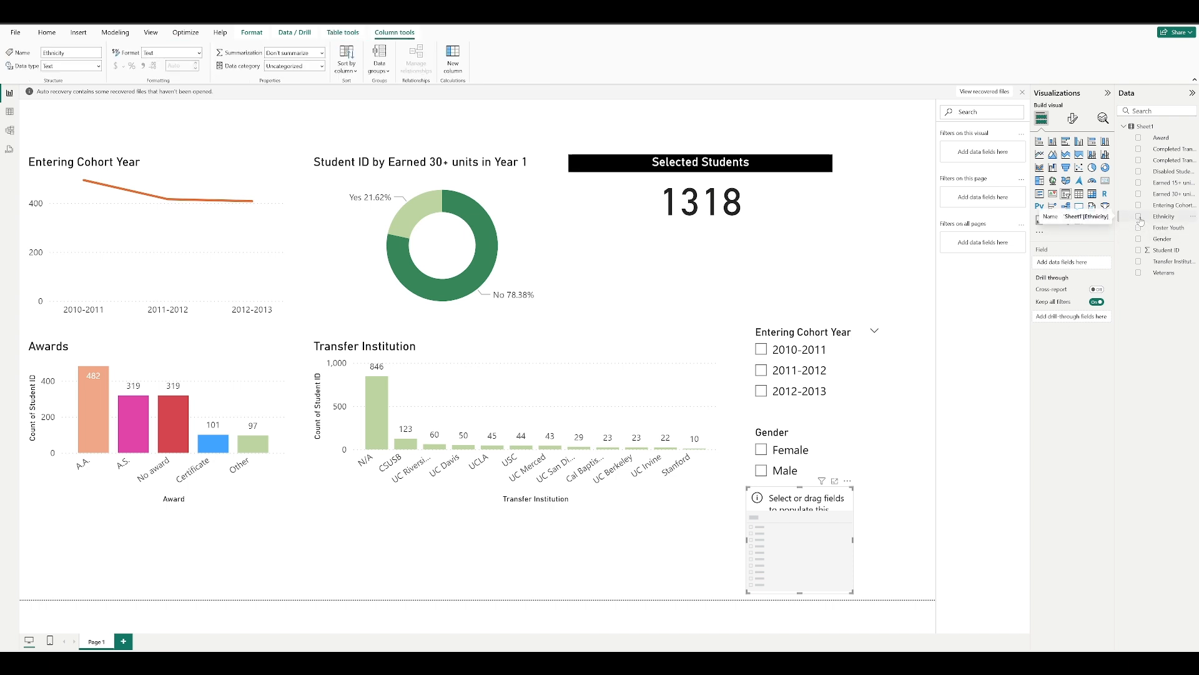
{"action": "left_click", "coordinate": [1140, 220]}
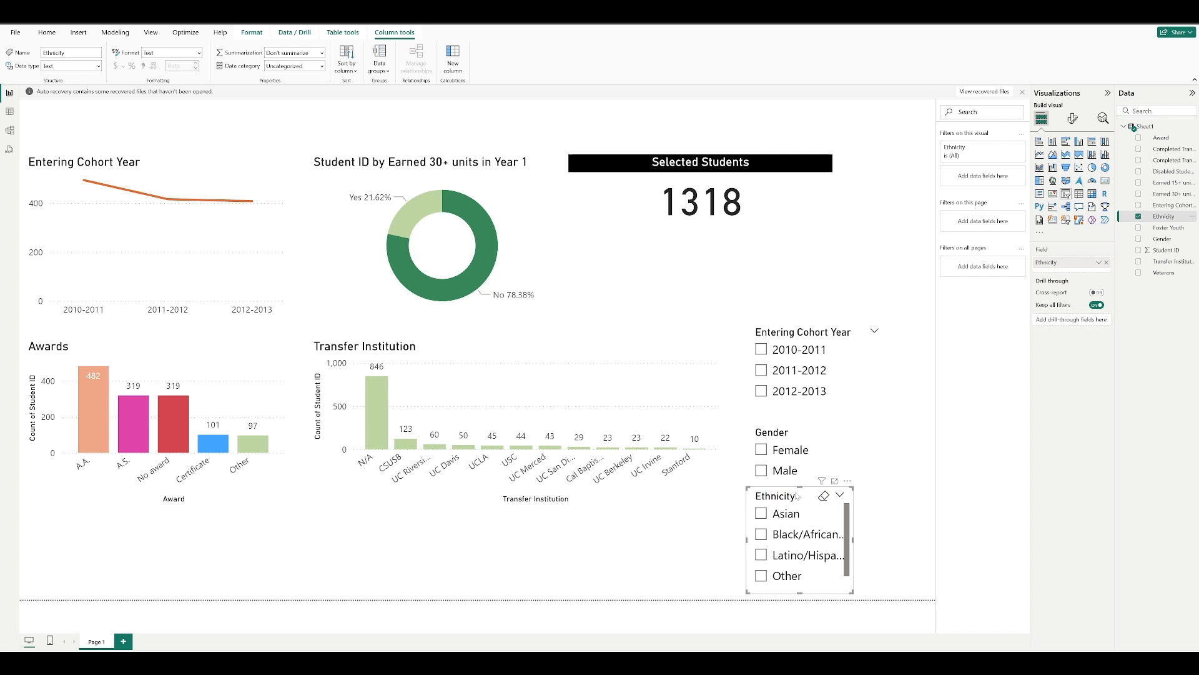
{"action": "scroll", "coordinate": [840, 531], "scroll_direction": "down", "scroll_amount": 1}
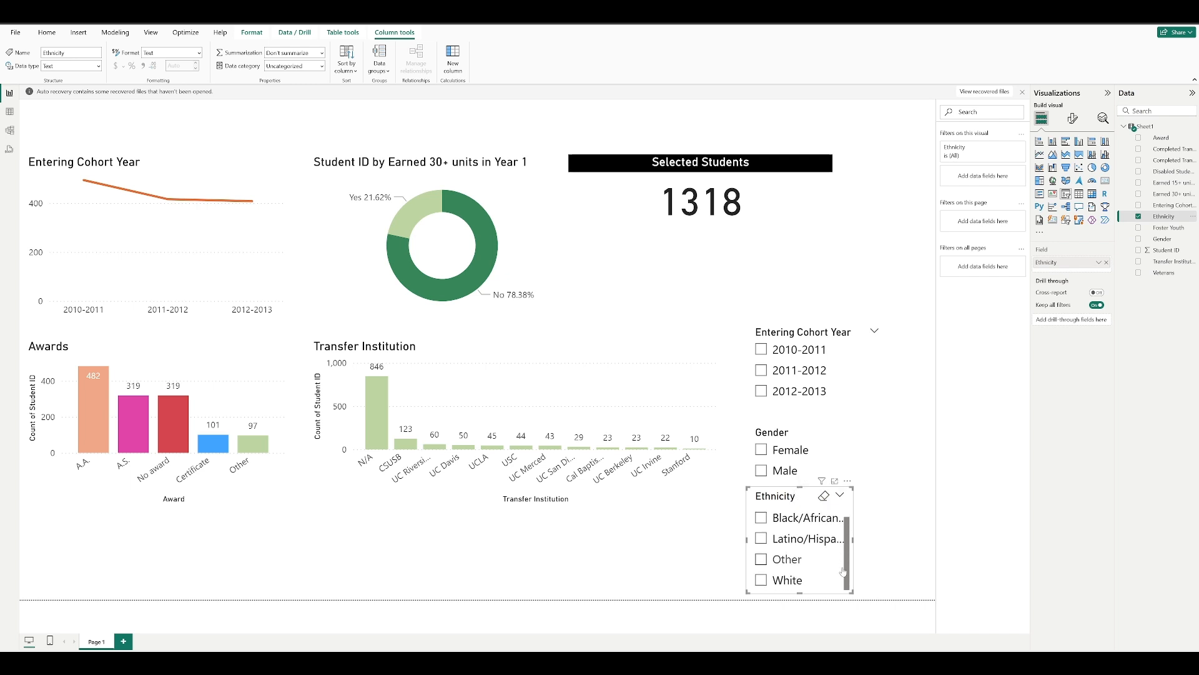
{"action": "scroll", "coordinate": [843, 559], "scroll_direction": "up", "scroll_amount": 1}
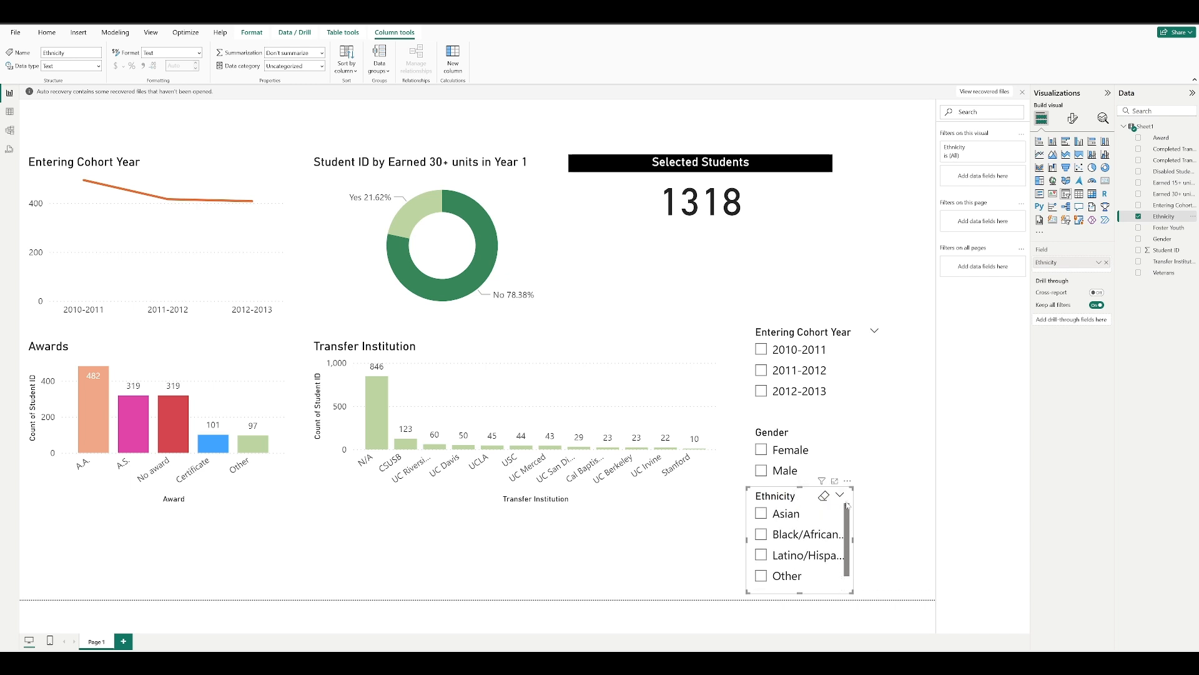
{"action": "left_click", "coordinate": [878, 527]}
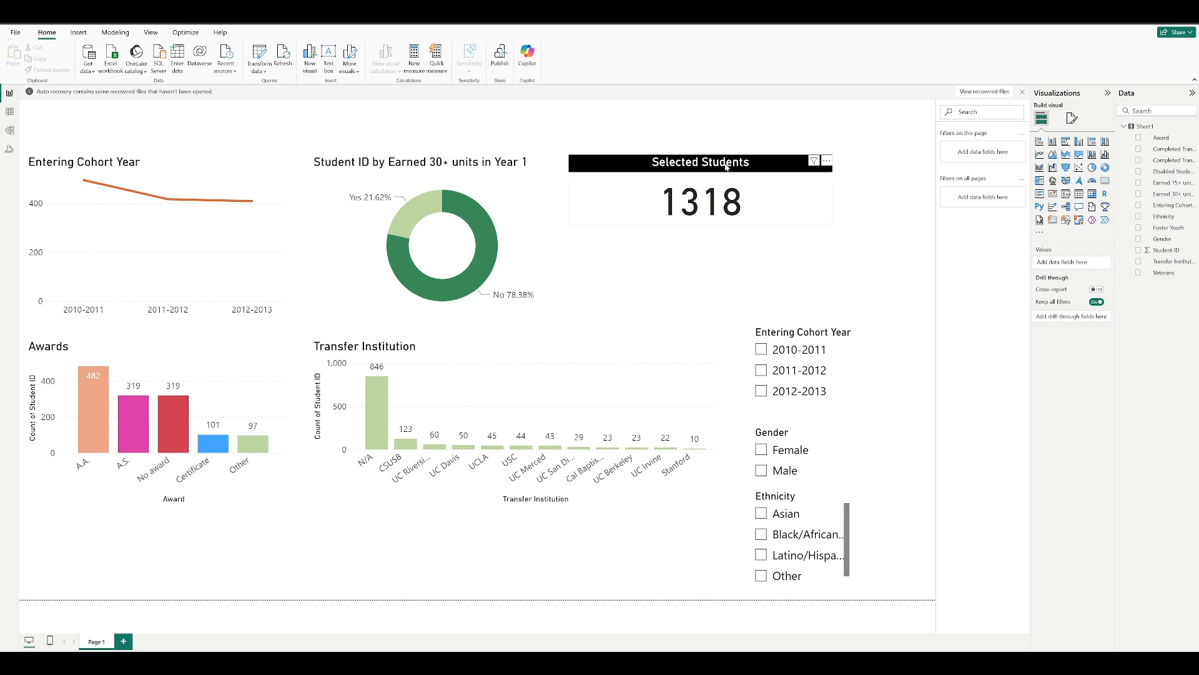
{"action": "left_click", "coordinate": [326, 55]}
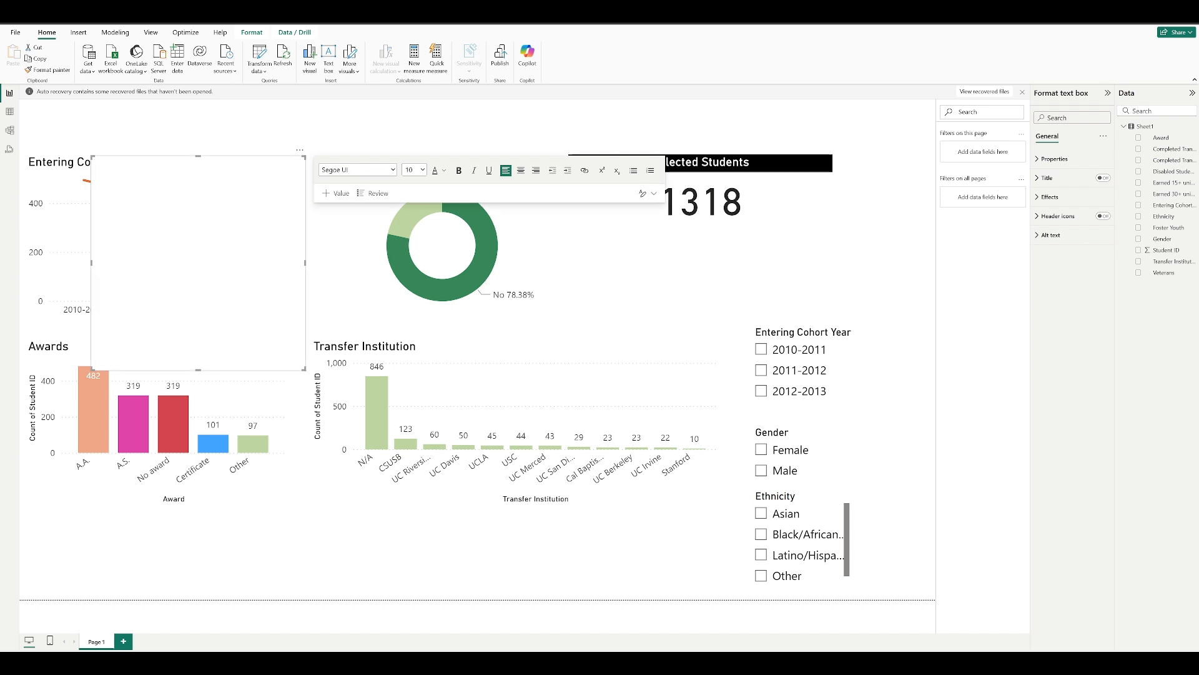
{"action": "left_click", "coordinate": [113, 158]}
{"action": "key", "text": "ctrl+z"}
{"action": "key", "text": "ctrl+z"}
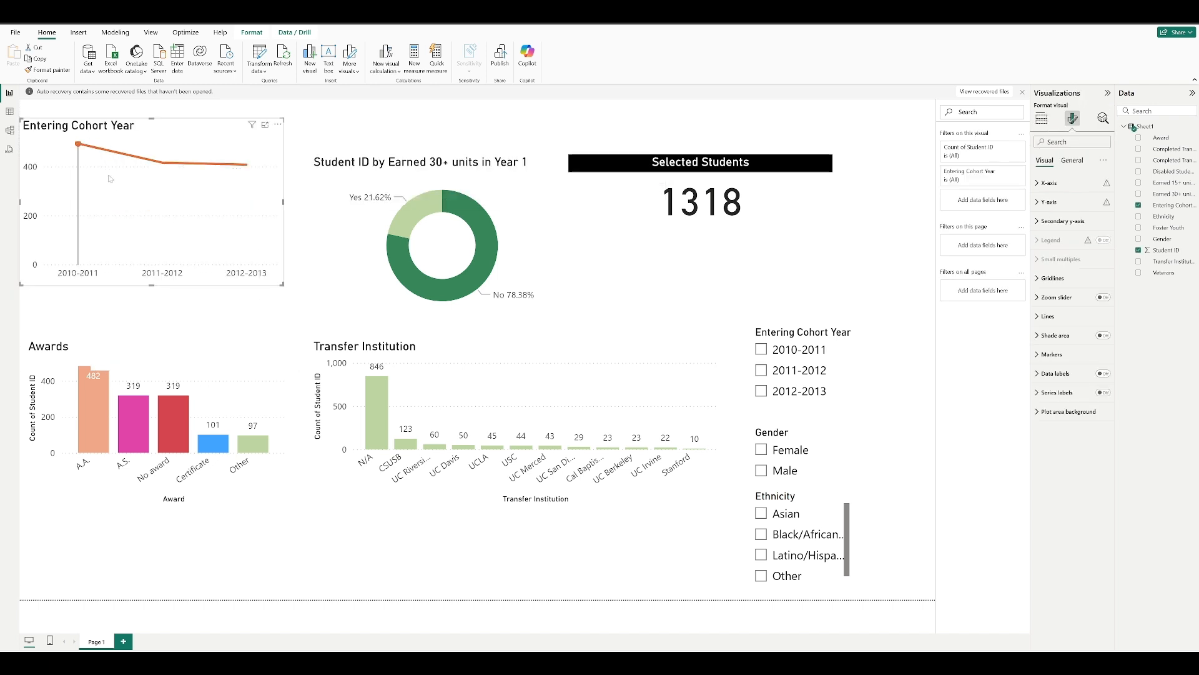
{"action": "mouse_move", "coordinate": [112, 187]}
{"action": "key", "text": "ctrl+y"}
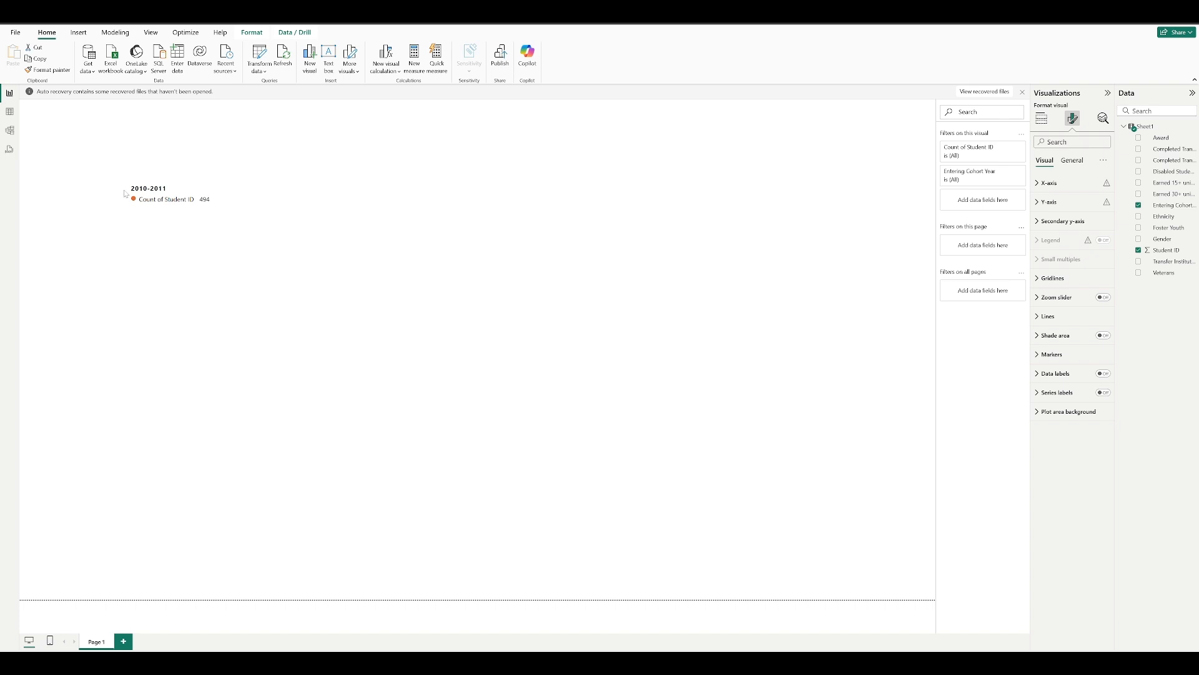
Insert a text box across the top of the page above the charts, about 1205 wide and 58 high.
{"action": "left_click", "coordinate": [325, 73]}
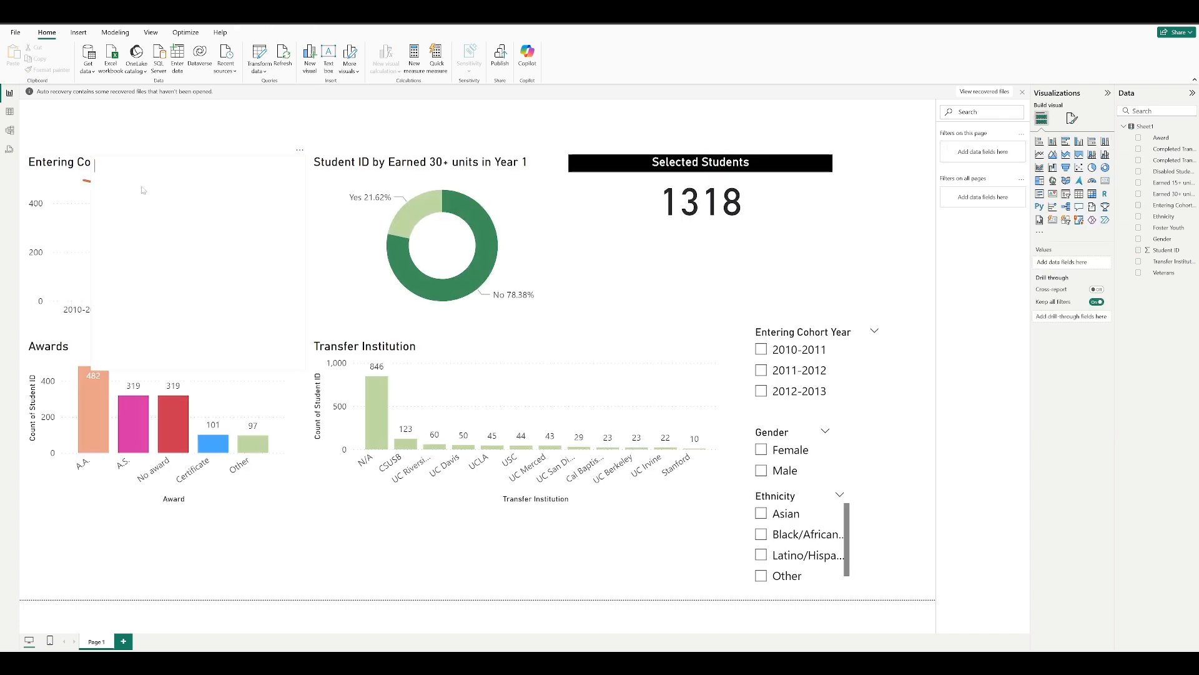
{"action": "left_click_drag", "start_coordinate": [156, 160], "coordinate": [88, 106]}
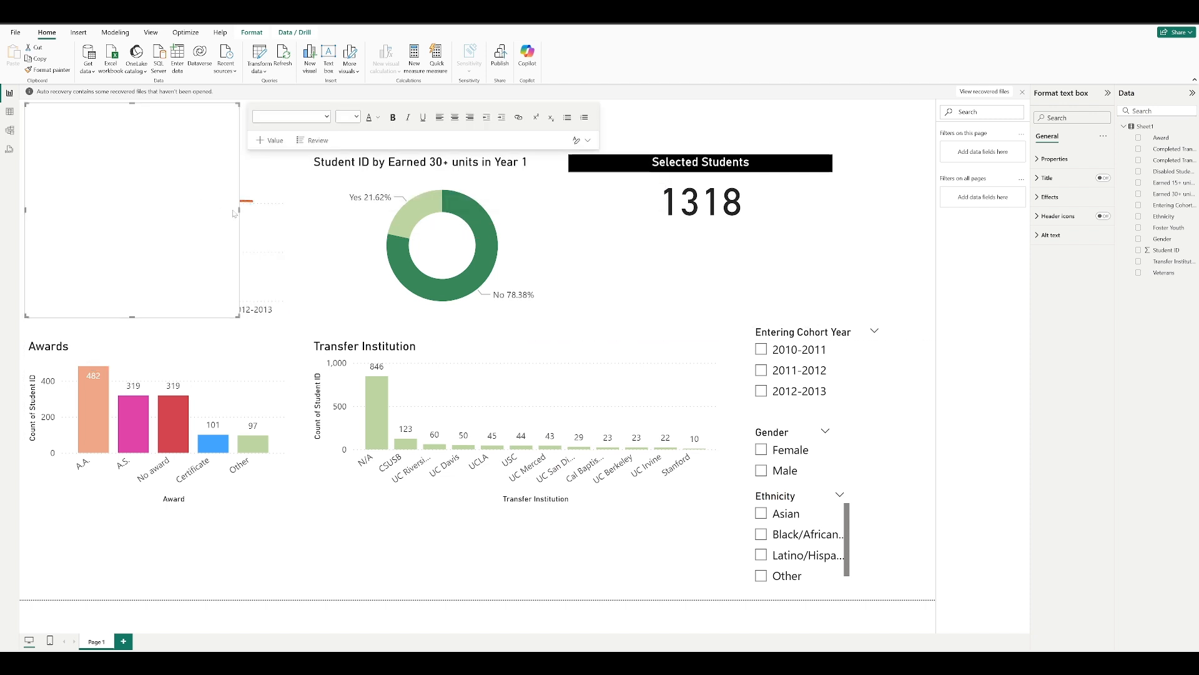
{"action": "left_click_drag", "start_coordinate": [238, 210], "coordinate": [879, 242]}
{"action": "left_click_drag", "start_coordinate": [456, 317], "coordinate": [444, 147]}
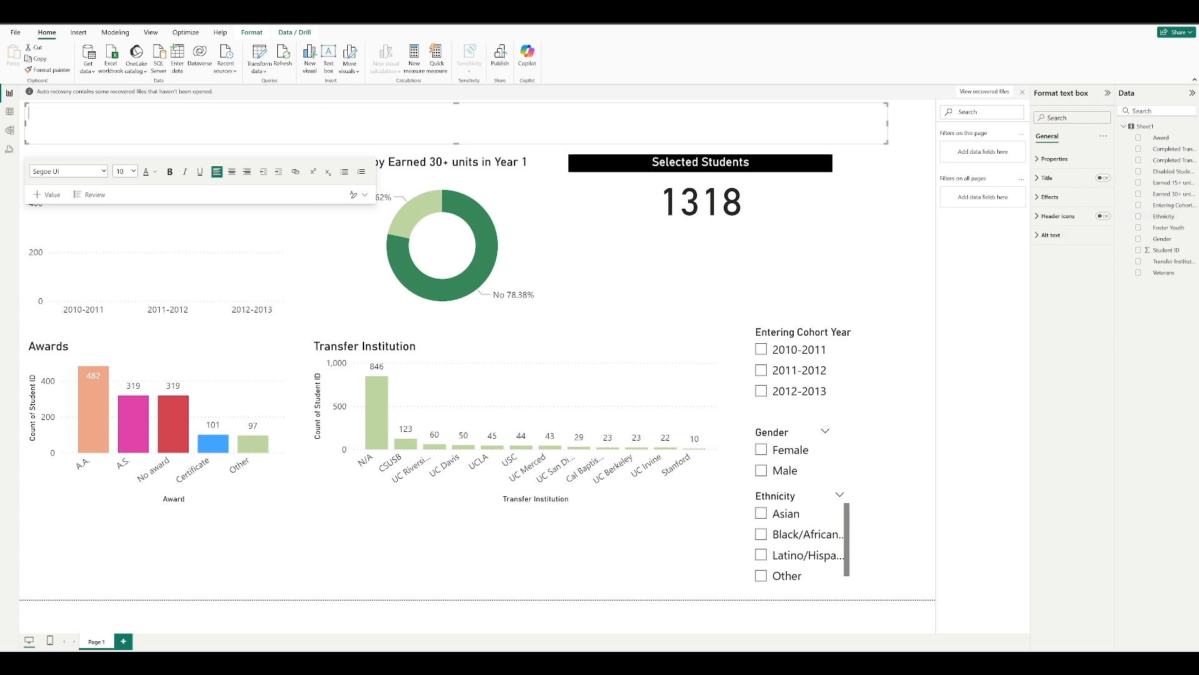
Enter "University Dashboard" in the text box as the page title and set its font size to 20.
{"action": "type", "text": "University Dashboard"}
{"action": "left_click", "coordinate": [133, 172]}
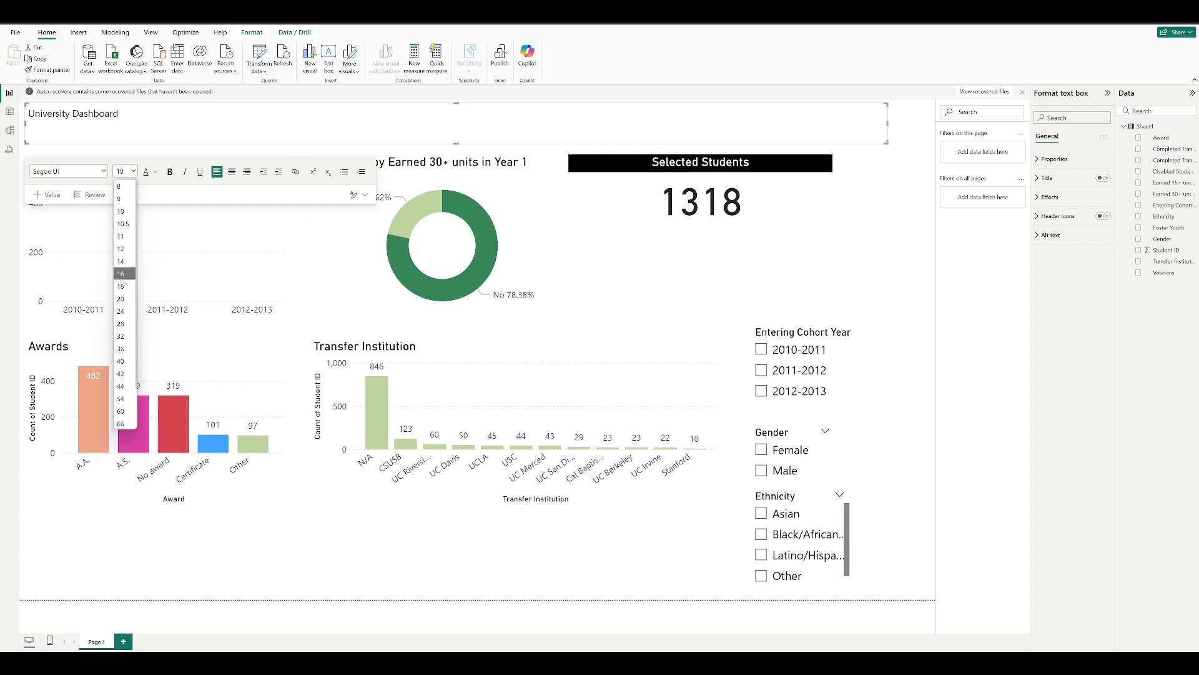
{"action": "left_click", "coordinate": [122, 301]}
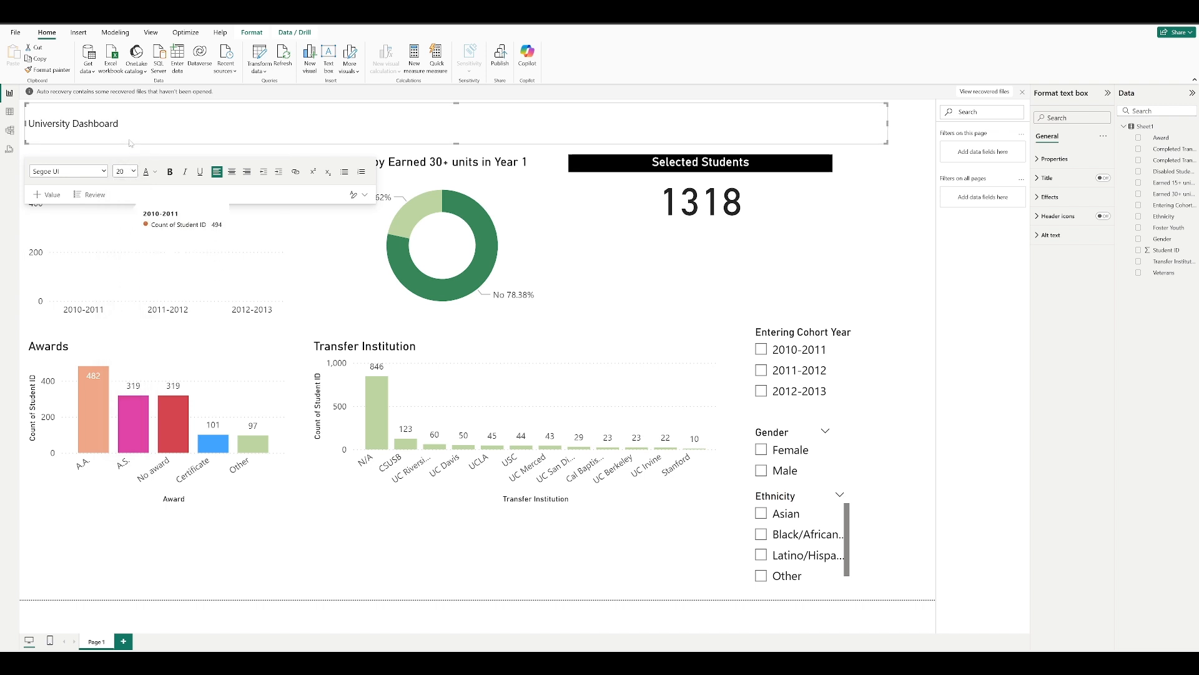
{"action": "left_click_drag", "start_coordinate": [118, 123], "coordinate": [28, 123]}
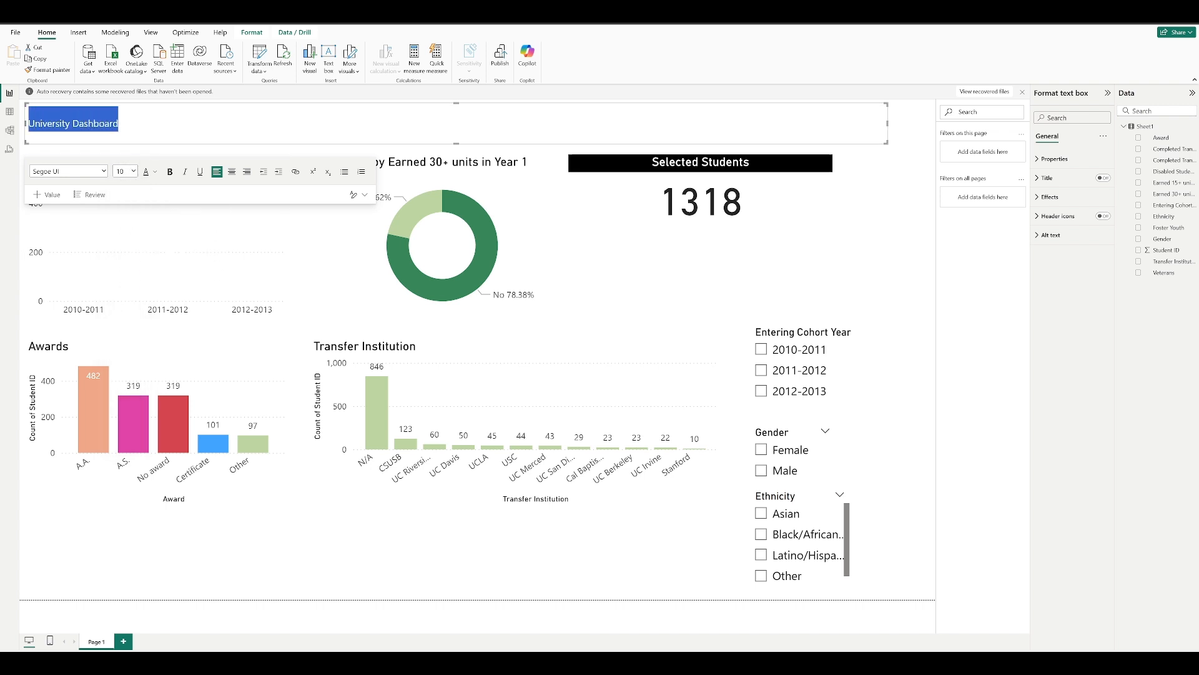
{"action": "left_click", "coordinate": [133, 172]}
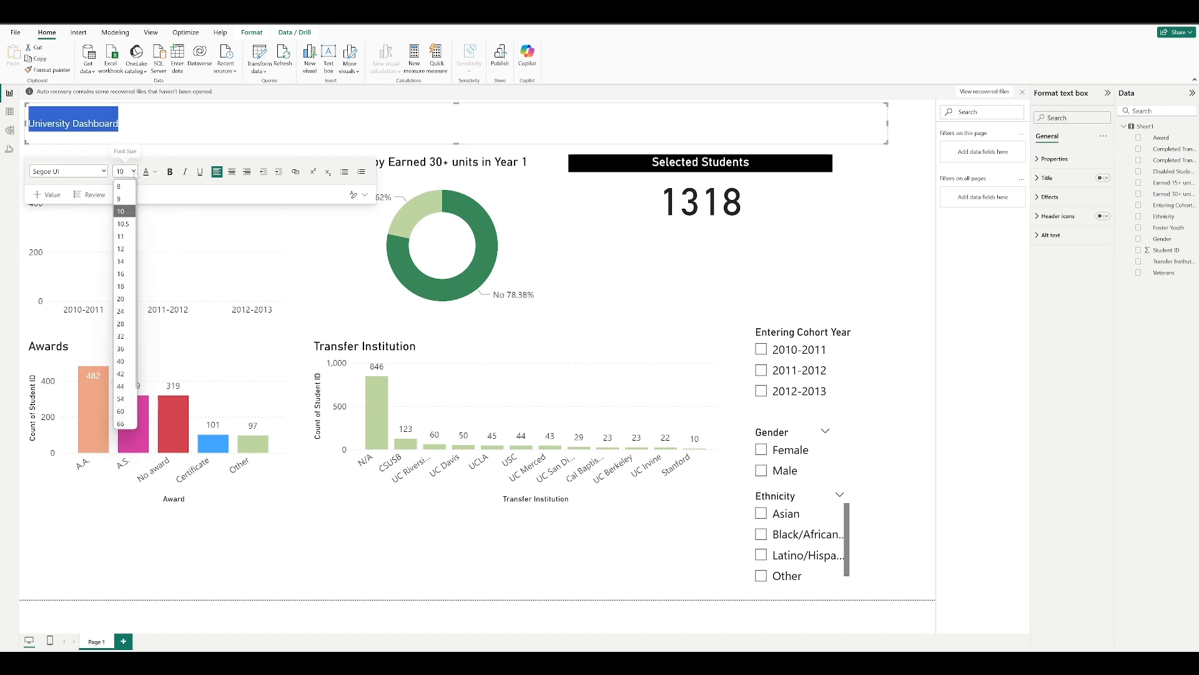
{"action": "left_click", "coordinate": [126, 301]}
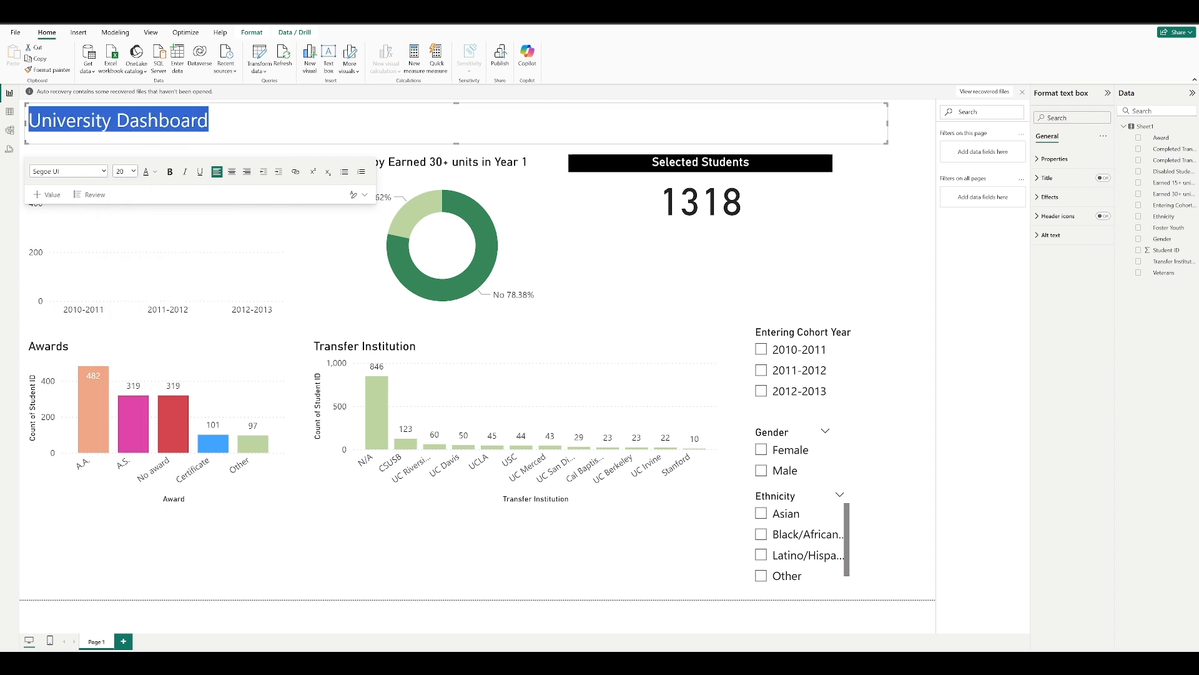
{"action": "left_click", "coordinate": [209, 120]}
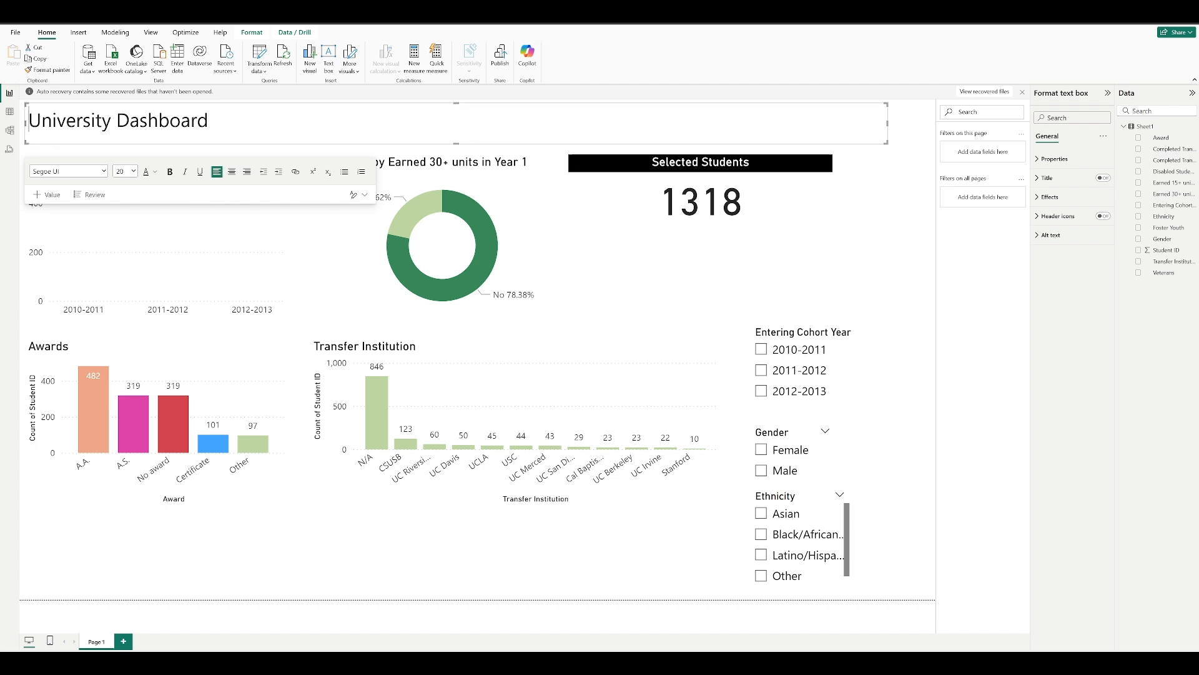
{"action": "left_click", "coordinate": [367, 197]}
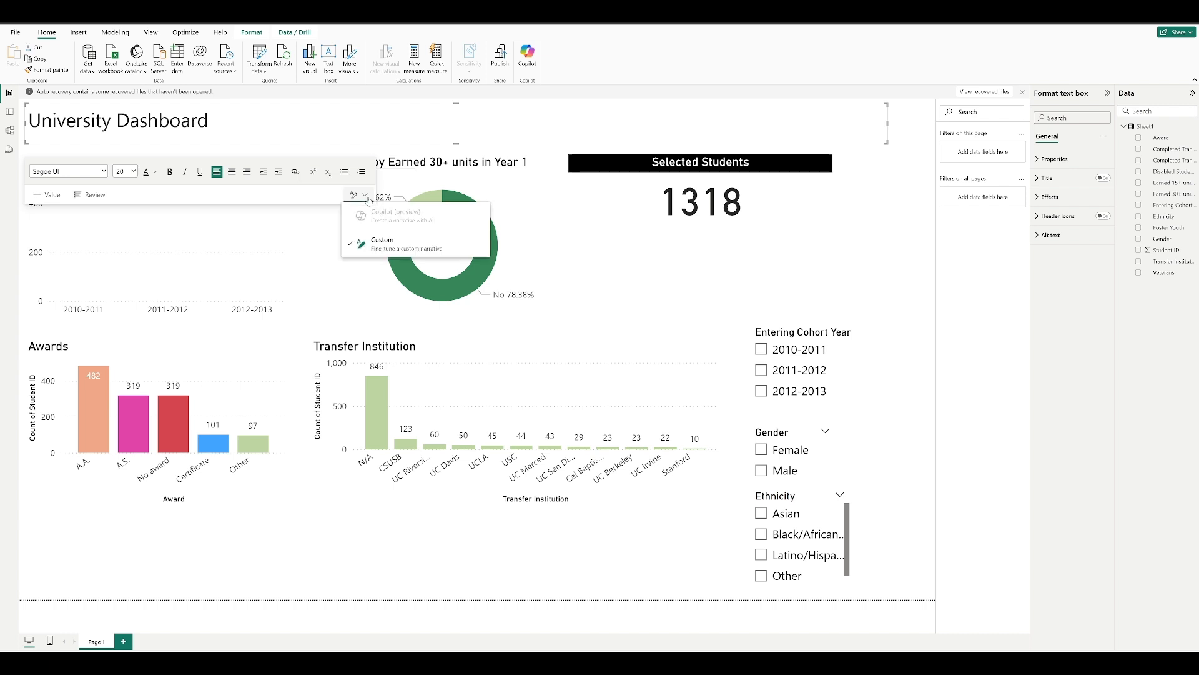
{"action": "left_click", "coordinate": [367, 198]}
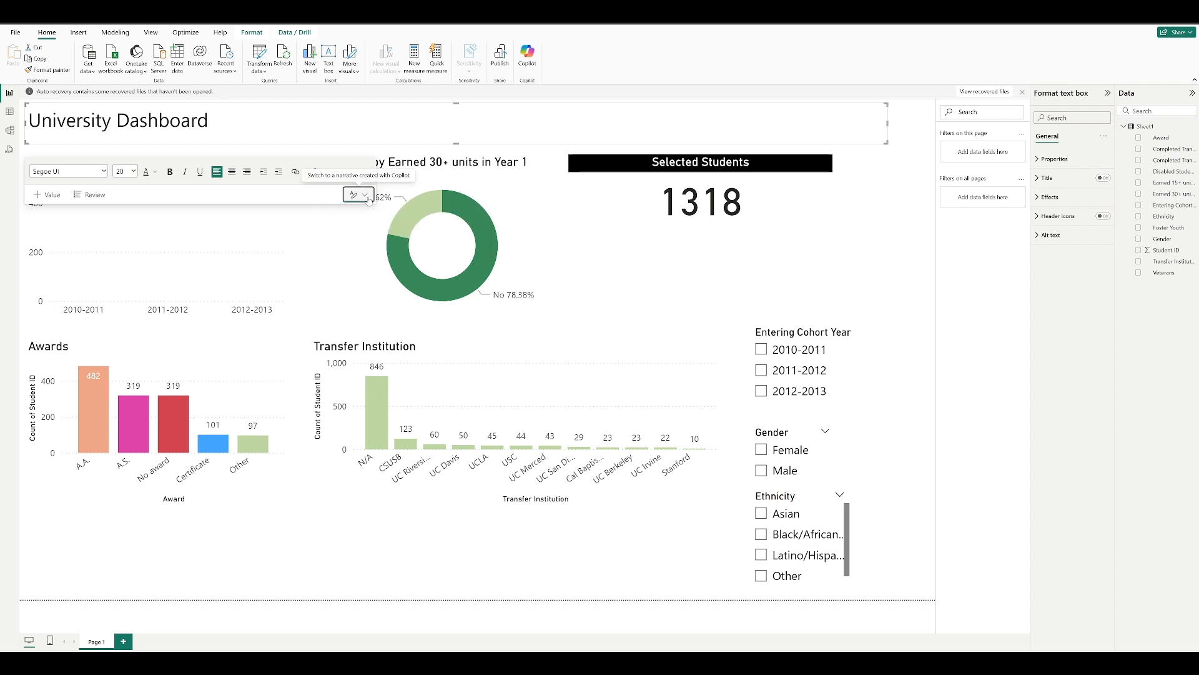
{"action": "left_click", "coordinate": [918, 127]}
{"action": "left_click", "coordinate": [361, 126]}
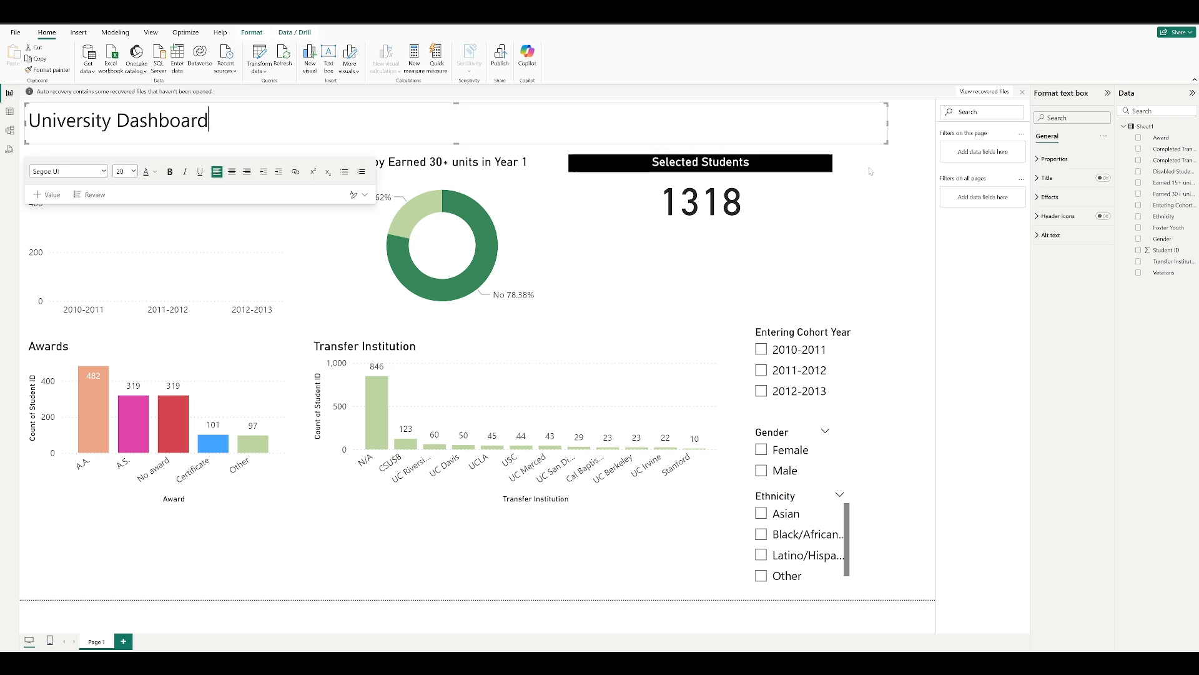
{"action": "left_click", "coordinate": [1058, 162]}
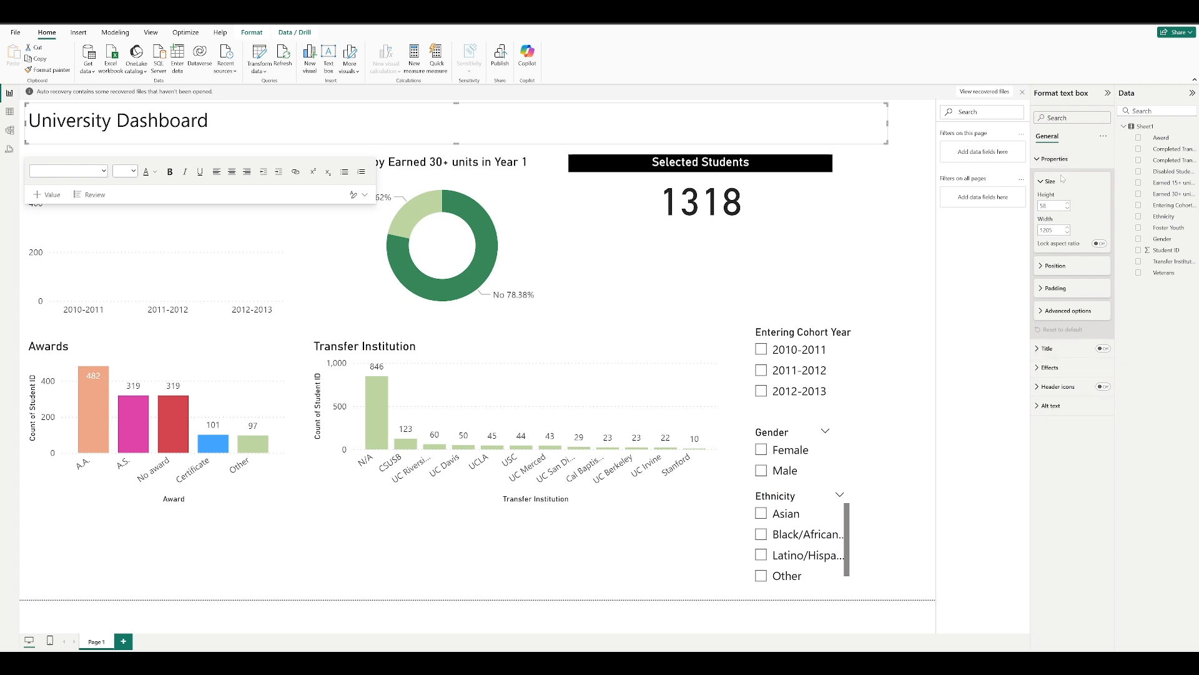
{"action": "left_click", "coordinate": [1053, 161]}
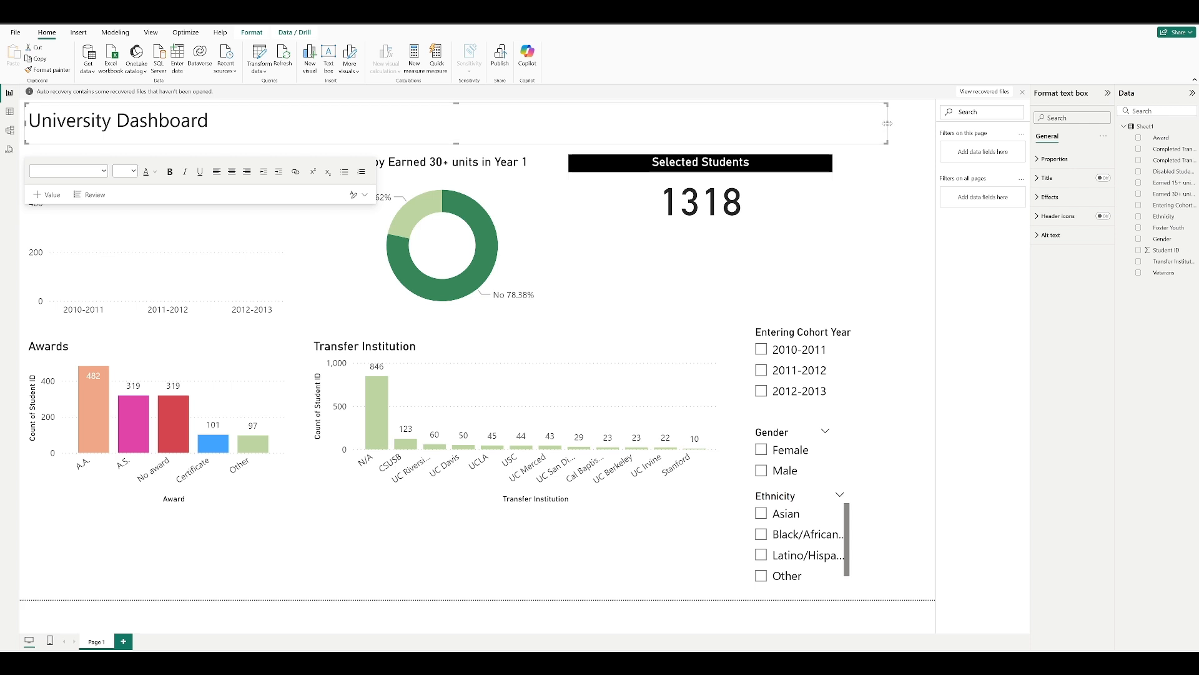
Narrow the title text box to about the cohort chart's width, then centre the "University Dashboard" text and make it bold.
{"action": "left_click_drag", "start_coordinate": [890, 130], "coordinate": [249, 132]}
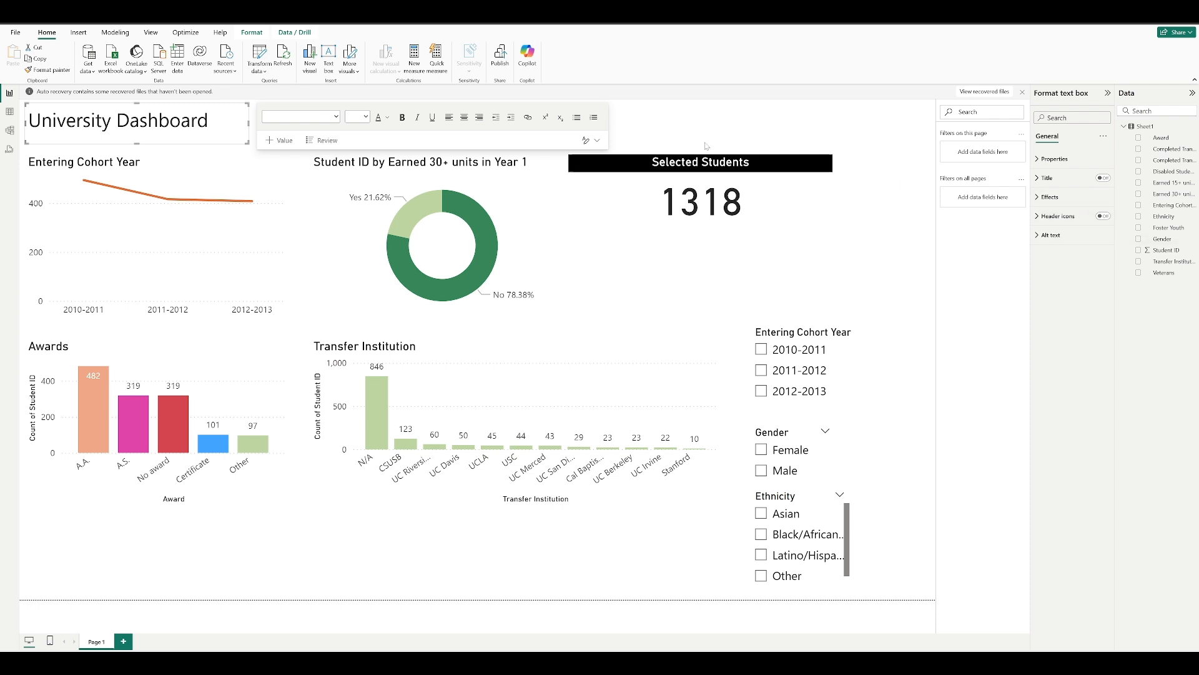
{"action": "left_click", "coordinate": [463, 116]}
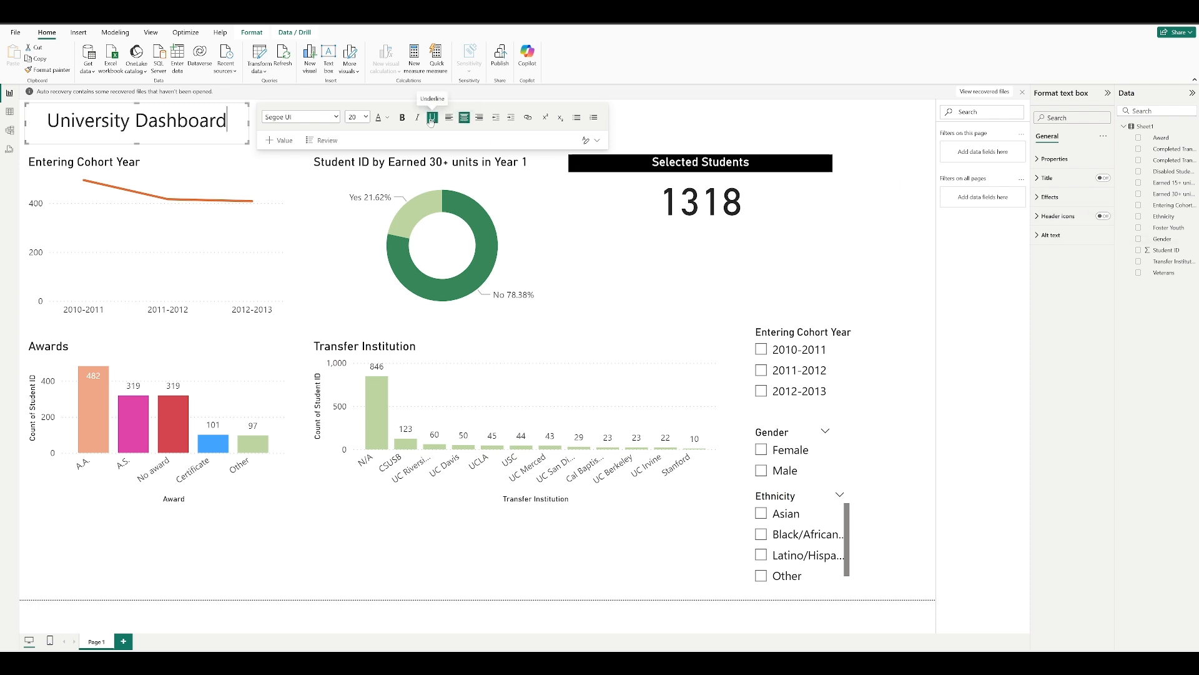
{"action": "left_click_drag", "start_coordinate": [227, 120], "coordinate": [46, 120]}
{"action": "left_click", "coordinate": [402, 118]}
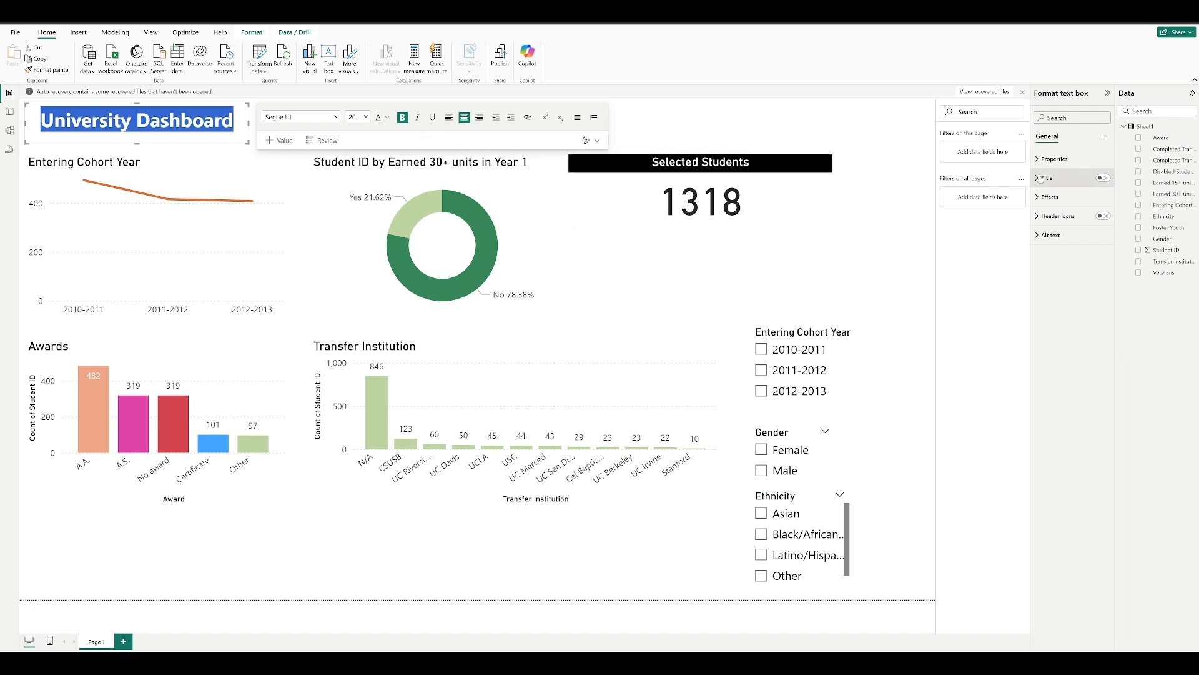
{"action": "left_click", "coordinate": [688, 124]}
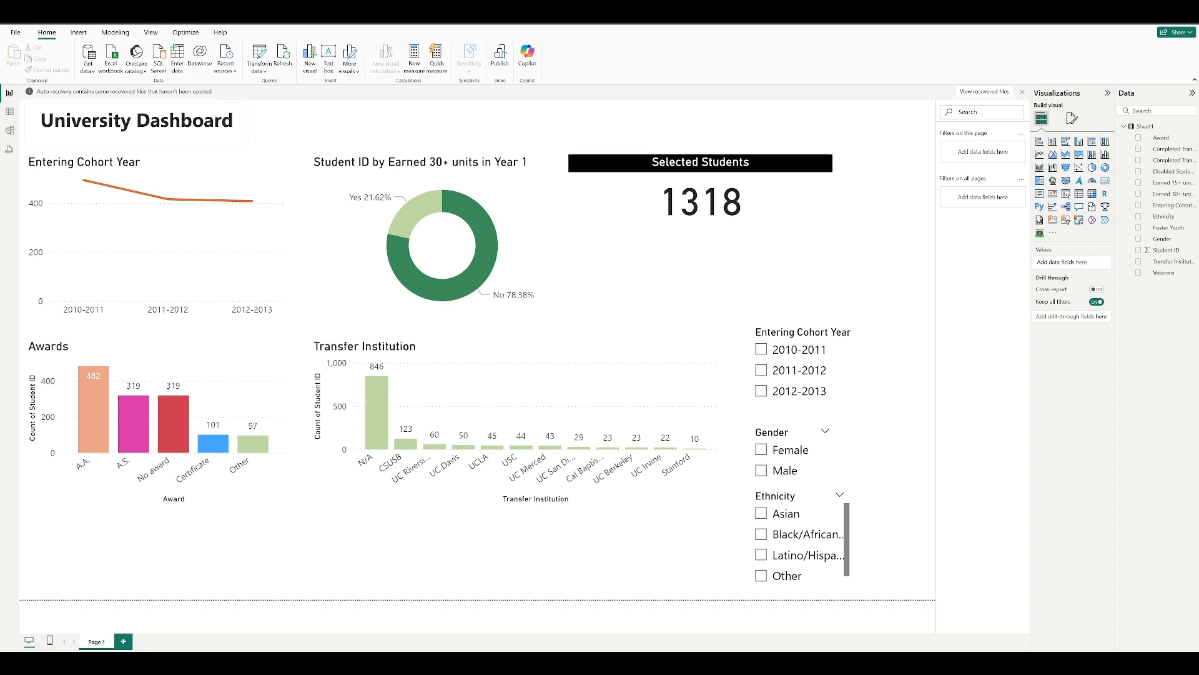
Fill the title text box's background with the purple theme color, 20% lighter.
{"action": "left_click", "coordinate": [234, 119]}
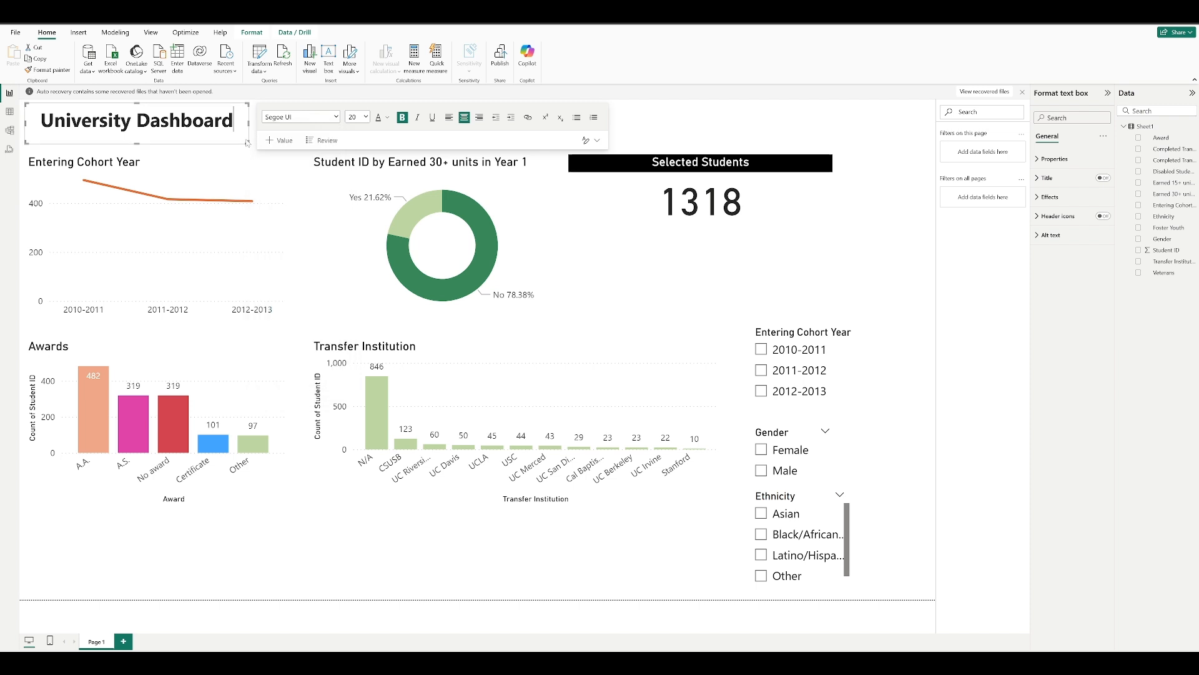
{"action": "left_click", "coordinate": [202, 145]}
{"action": "right_click", "coordinate": [203, 141]}
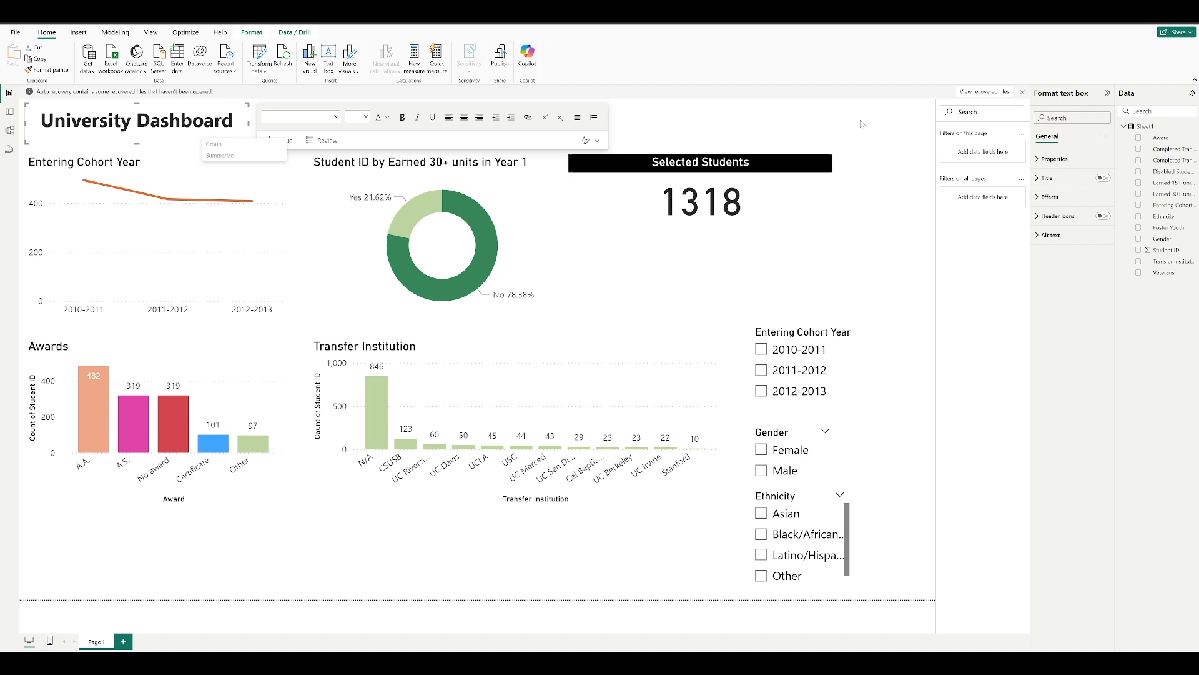
{"action": "left_click", "coordinate": [1045, 197]}
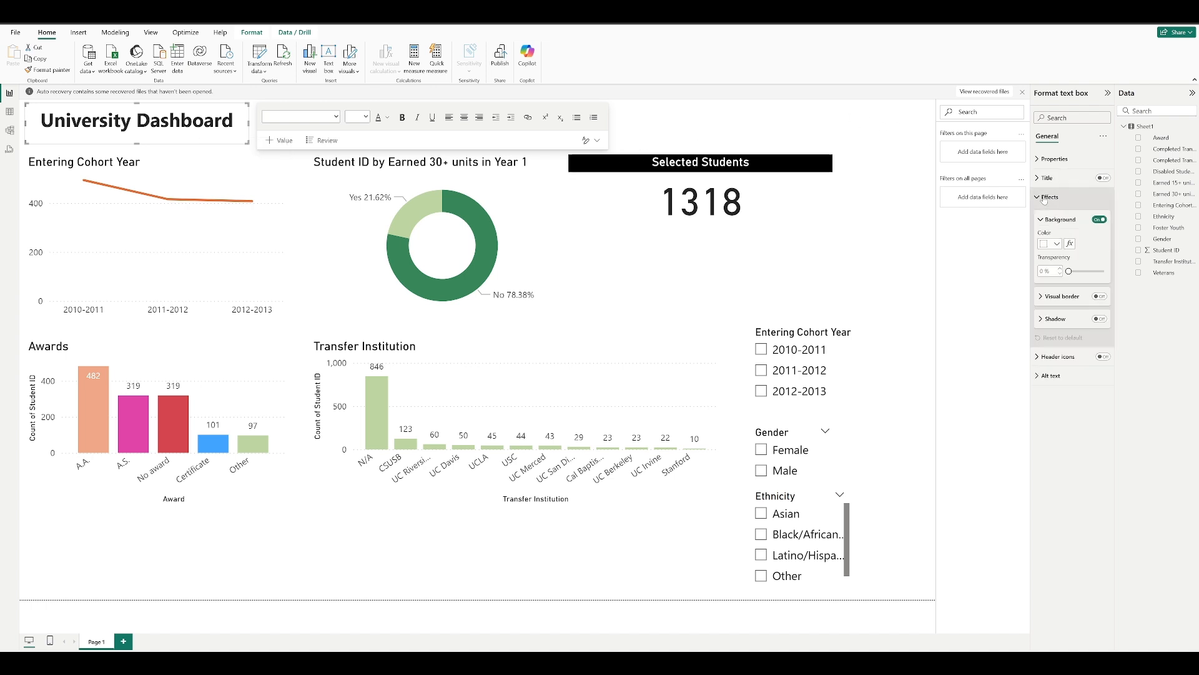
{"action": "left_click", "coordinate": [1054, 244]}
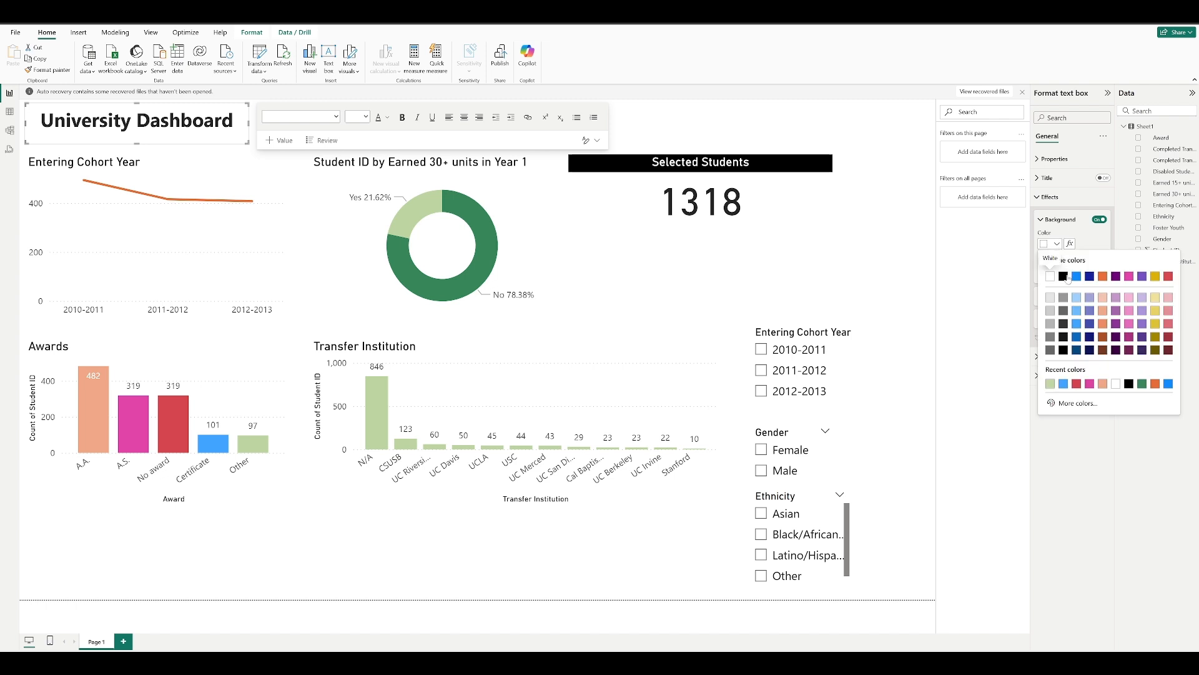
{"action": "left_click", "coordinate": [1077, 276]}
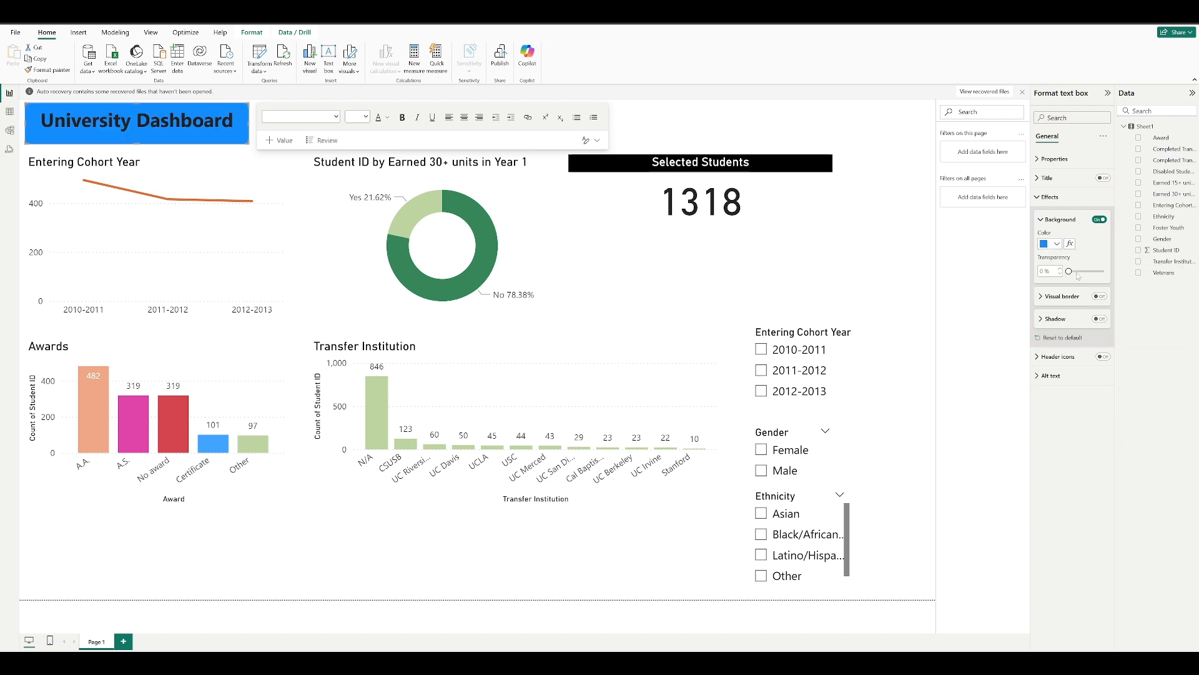
{"action": "left_click", "coordinate": [1056, 245]}
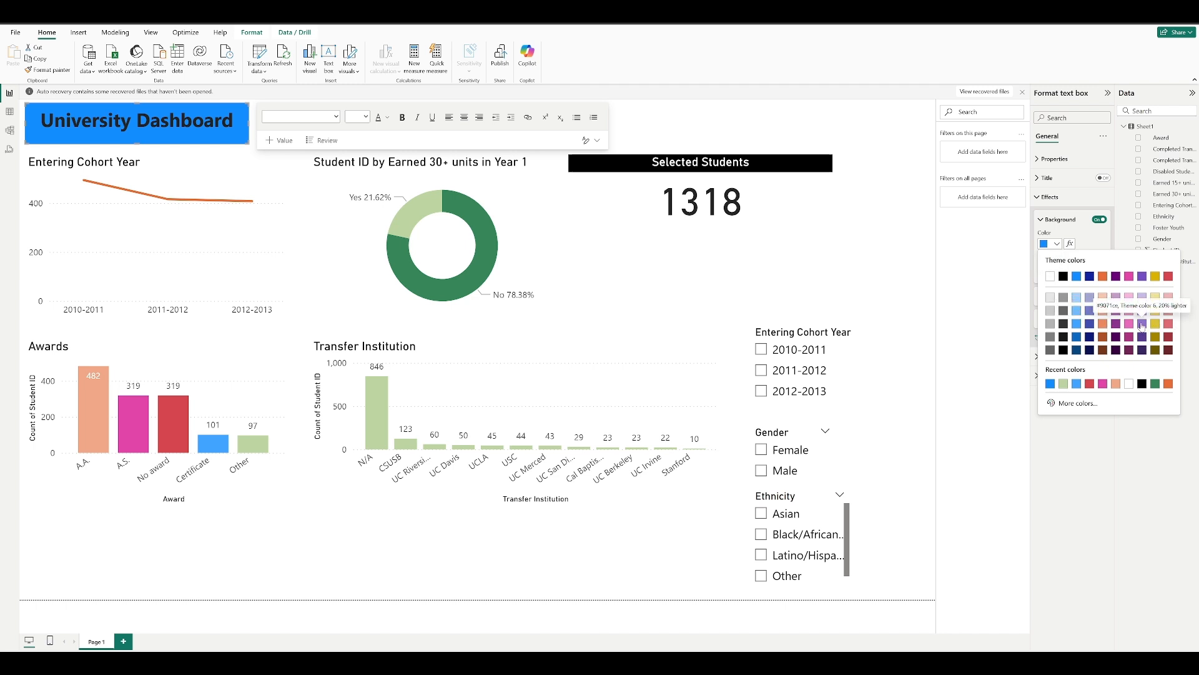
{"action": "left_click", "coordinate": [1142, 324]}
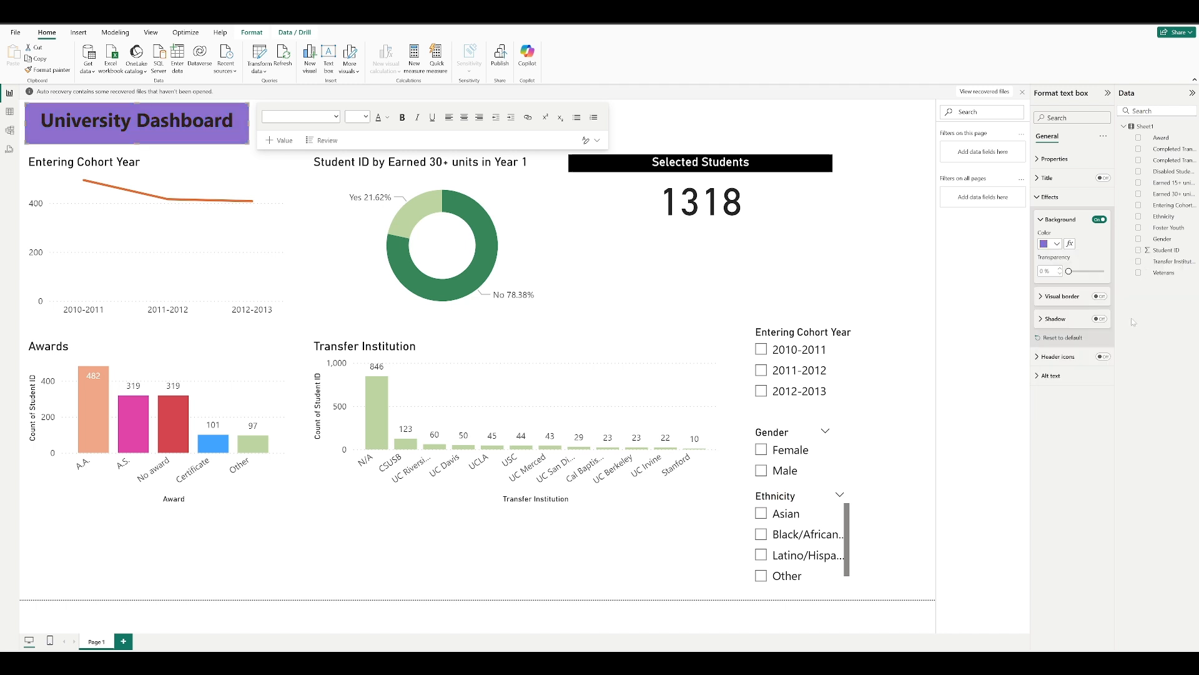
{"action": "left_click", "coordinate": [798, 145]}
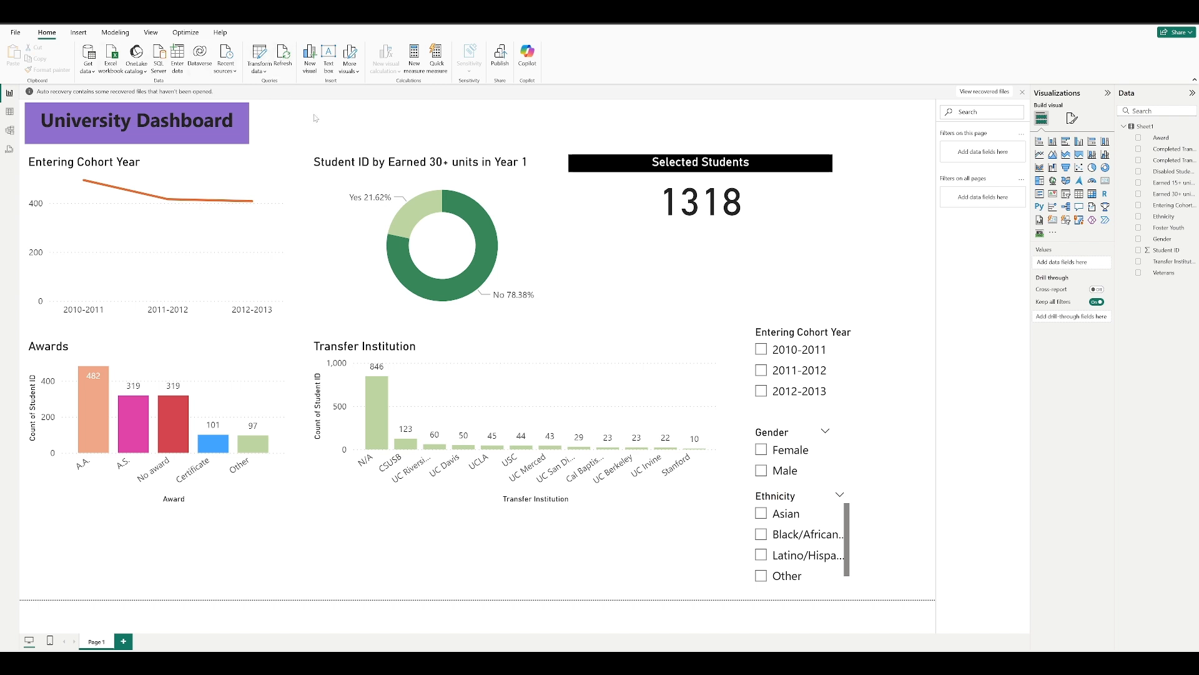
Start inserting an image on the page and browse to the Screenshots folder inside Pictures.
{"action": "left_click", "coordinate": [351, 68]}
{"action": "left_click", "coordinate": [351, 71]}
{"action": "left_click", "coordinate": [78, 32]}
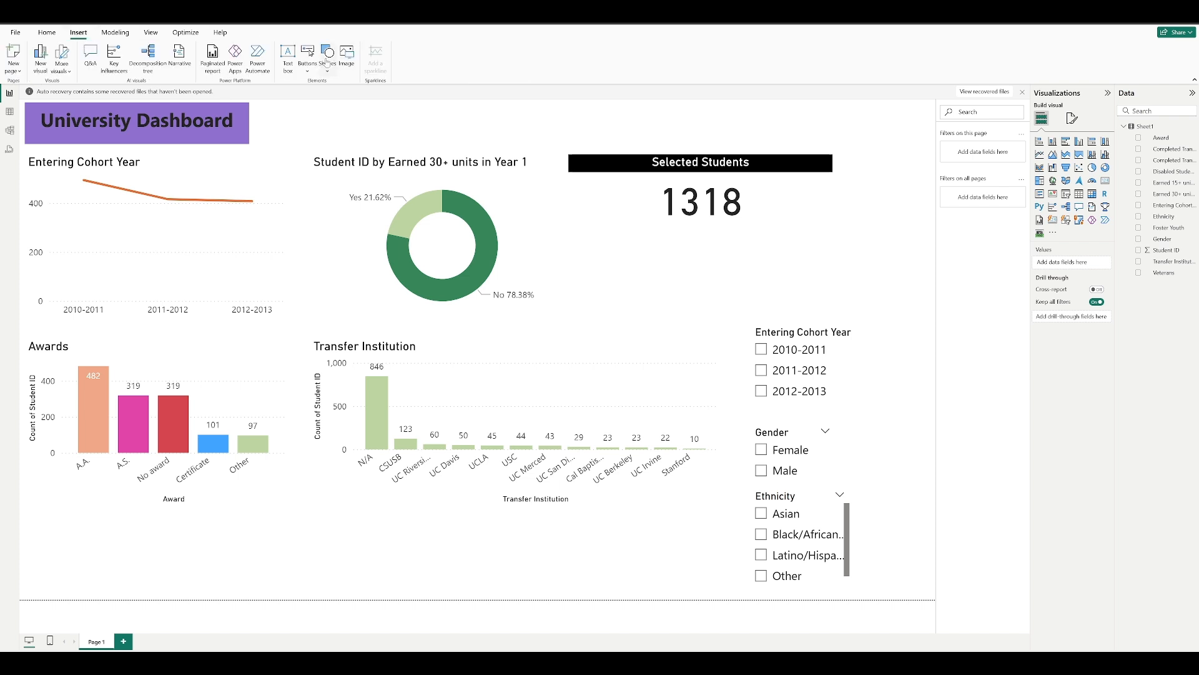
{"action": "left_click", "coordinate": [355, 55]}
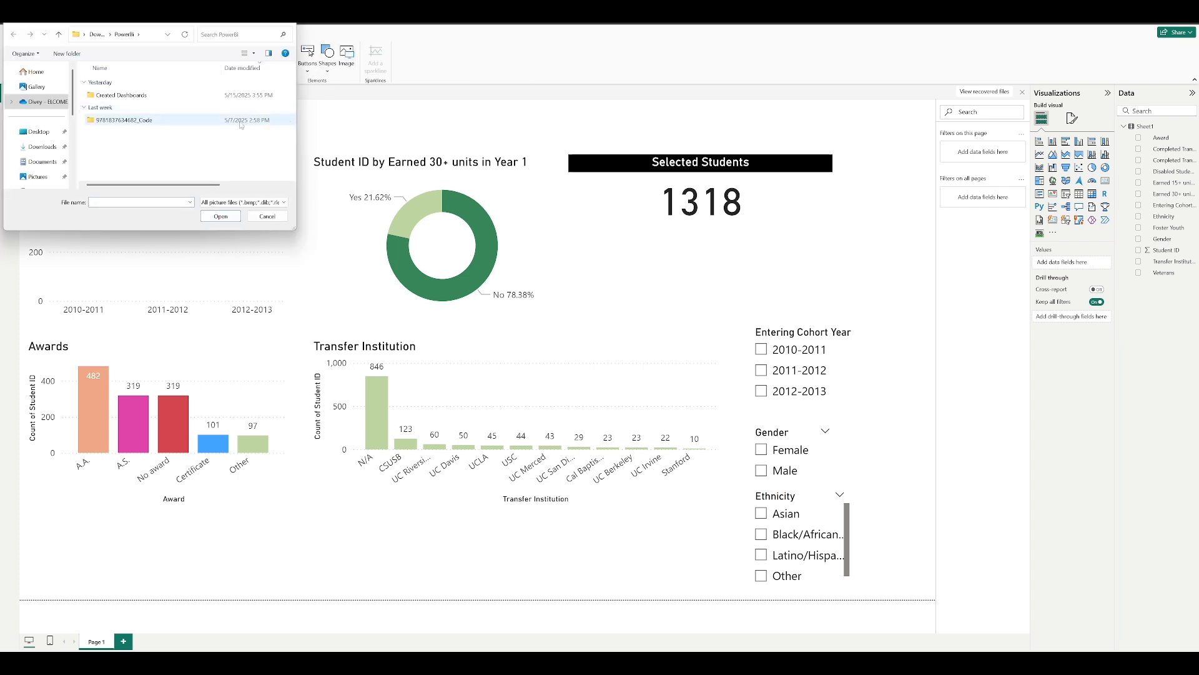
{"action": "left_click", "coordinate": [37, 176]}
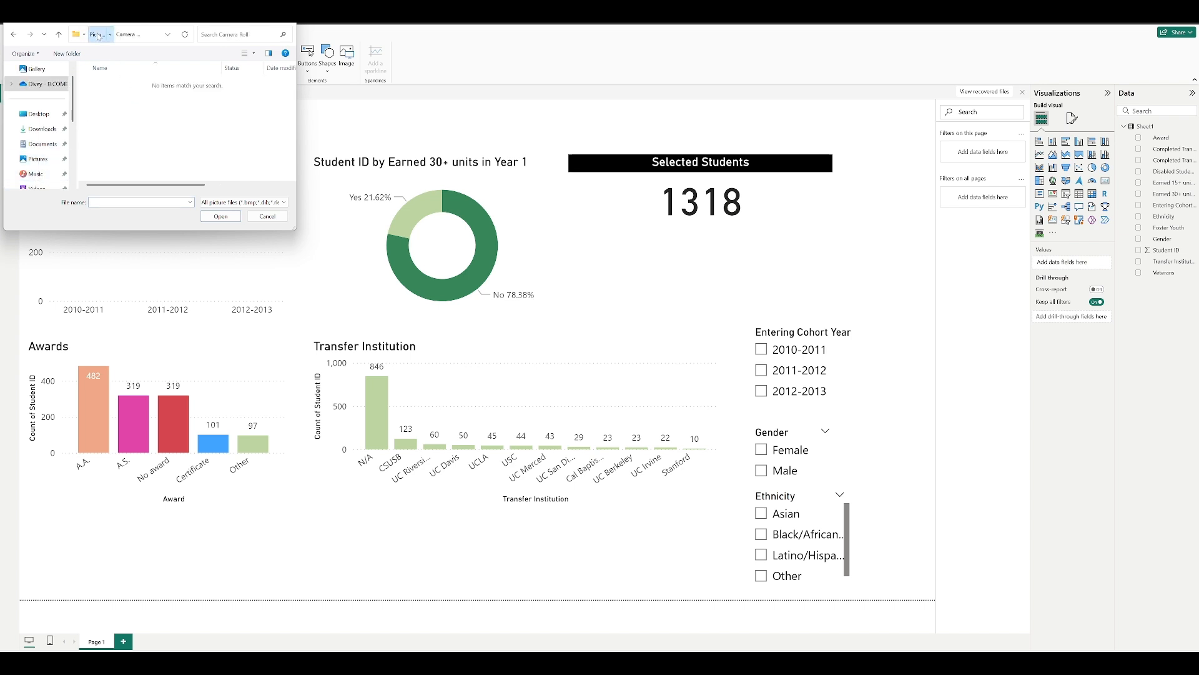
{"action": "left_click", "coordinate": [93, 35]}
{"action": "double_click", "coordinate": [116, 101]}
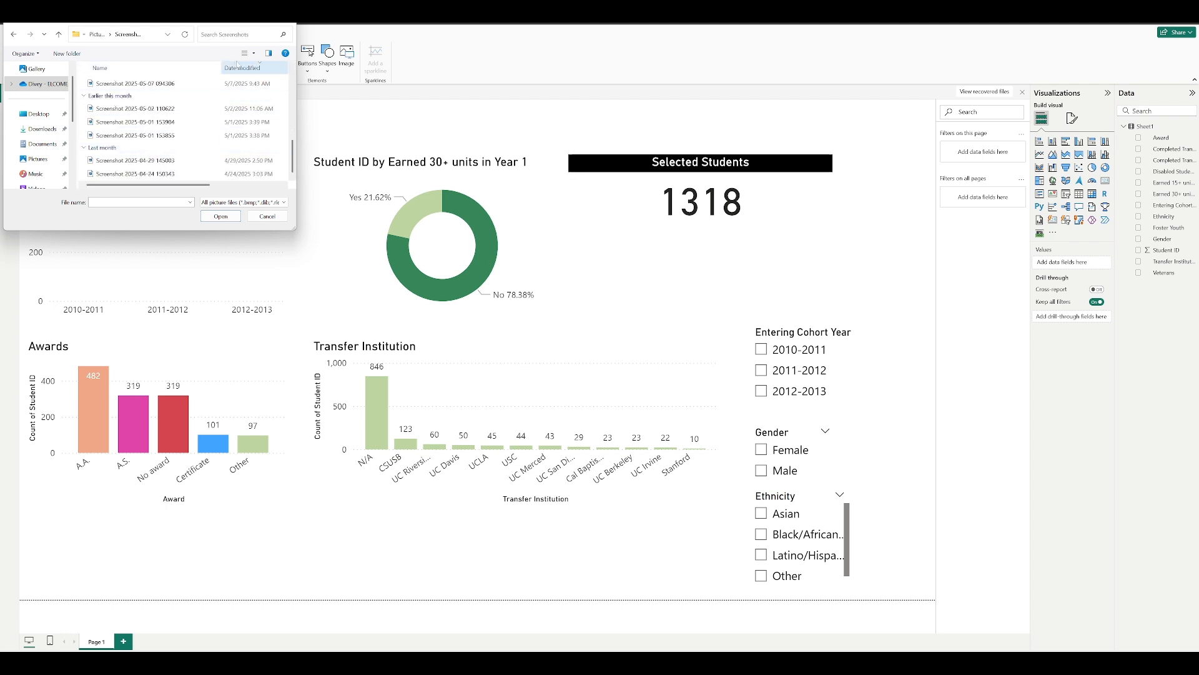
{"action": "left_click", "coordinate": [245, 54]}
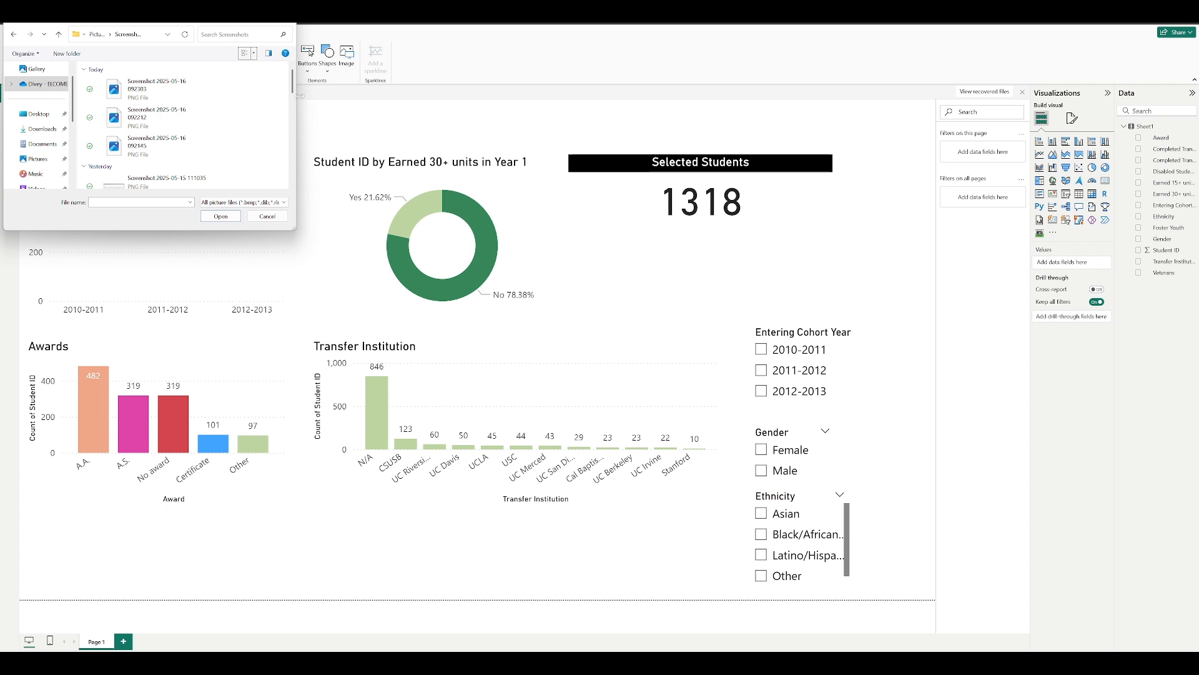
{"action": "left_click", "coordinate": [244, 54]}
{"action": "left_click", "coordinate": [246, 53]}
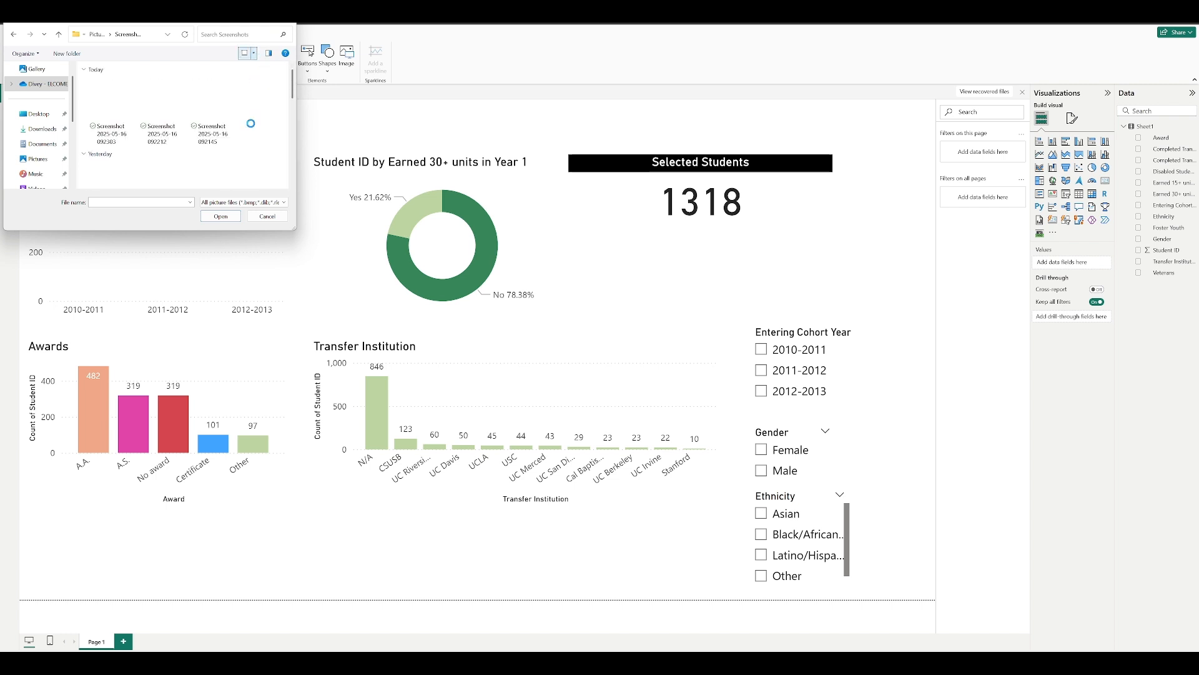
{"action": "scroll", "coordinate": [252, 125], "scroll_direction": "down", "scroll_amount": 3}
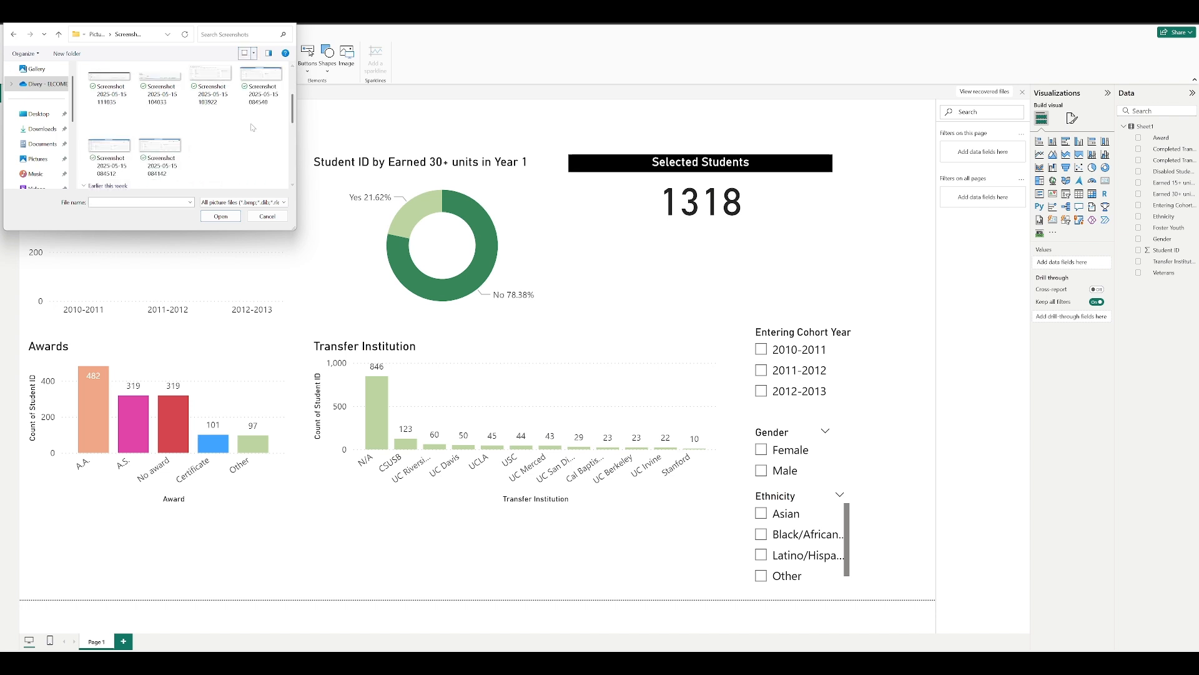
{"action": "scroll", "coordinate": [235, 113], "scroll_direction": "up", "scroll_amount": 3}
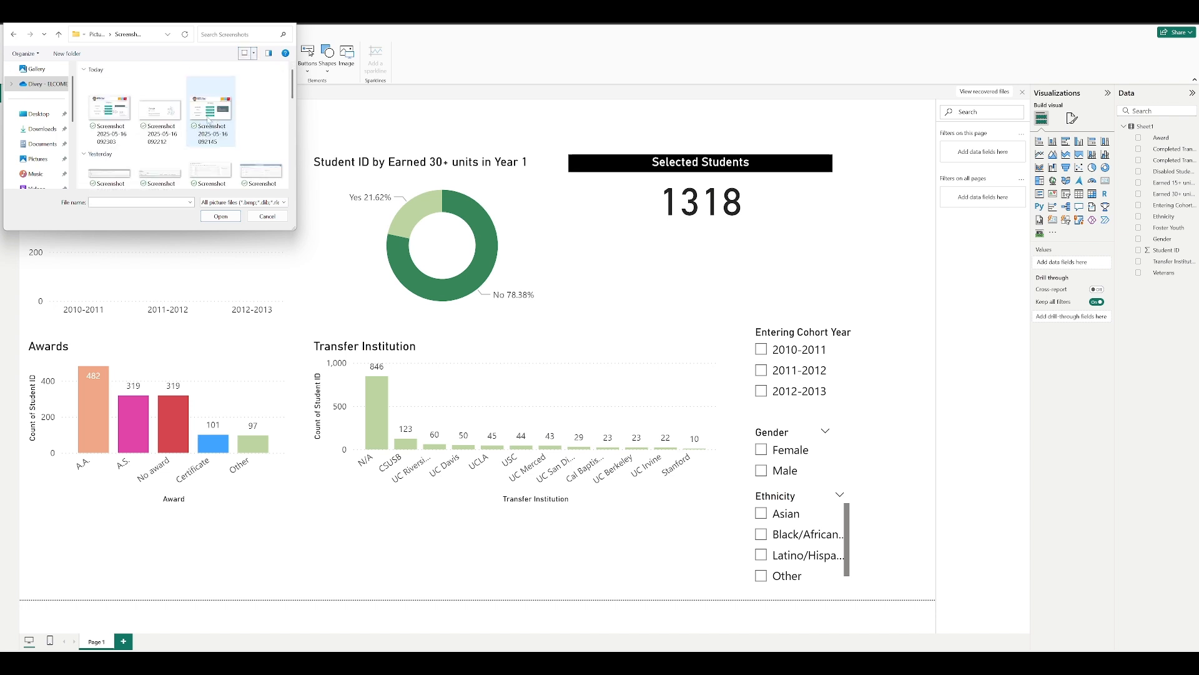
{"action": "scroll", "coordinate": [187, 132], "scroll_direction": "down", "scroll_amount": 8}
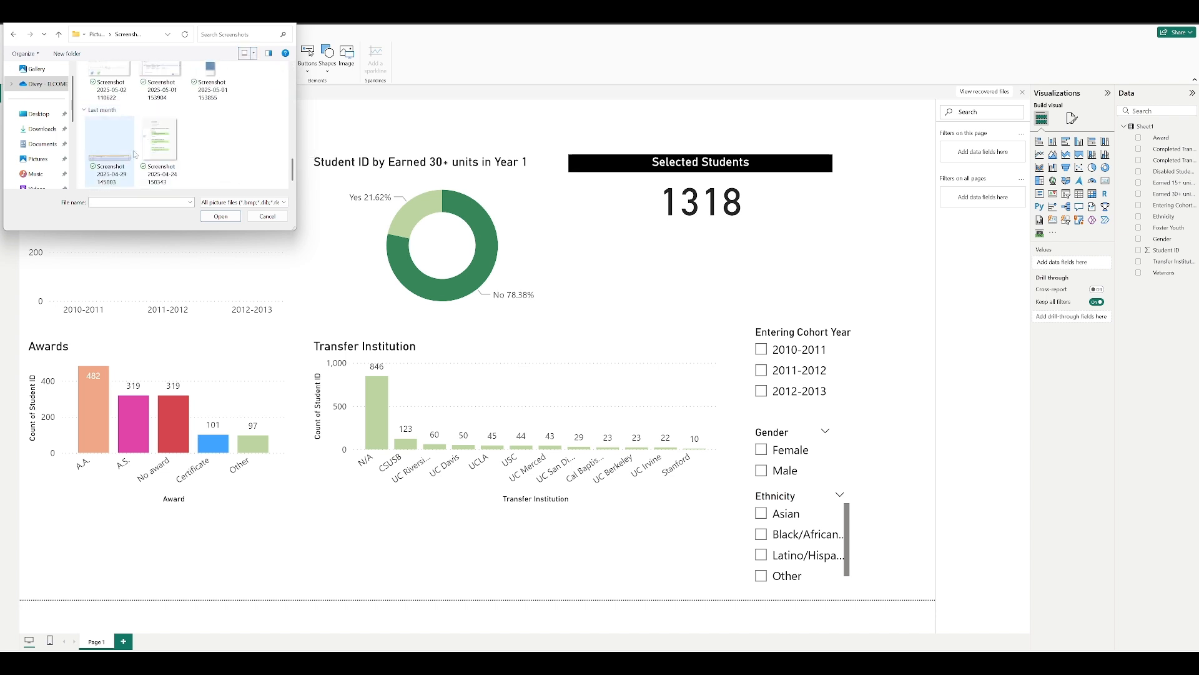
{"action": "scroll", "coordinate": [200, 118], "scroll_direction": "up", "scroll_amount": 1}
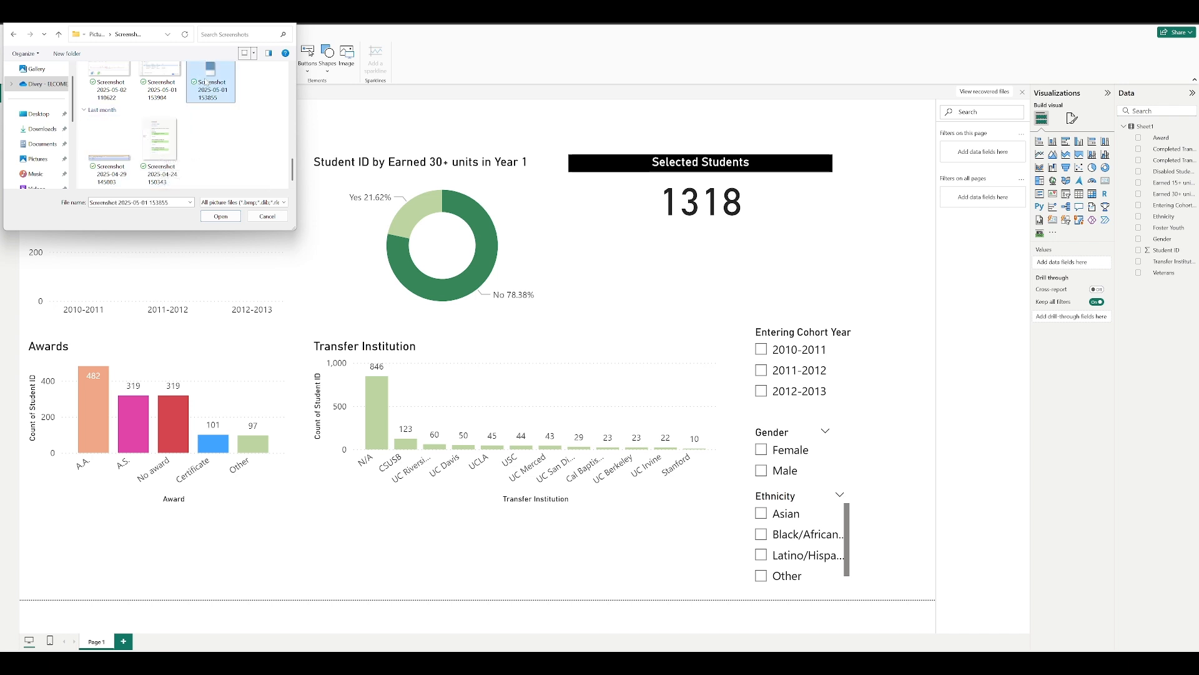
{"action": "left_click", "coordinate": [210, 99]}
{"action": "left_click", "coordinate": [220, 216]}
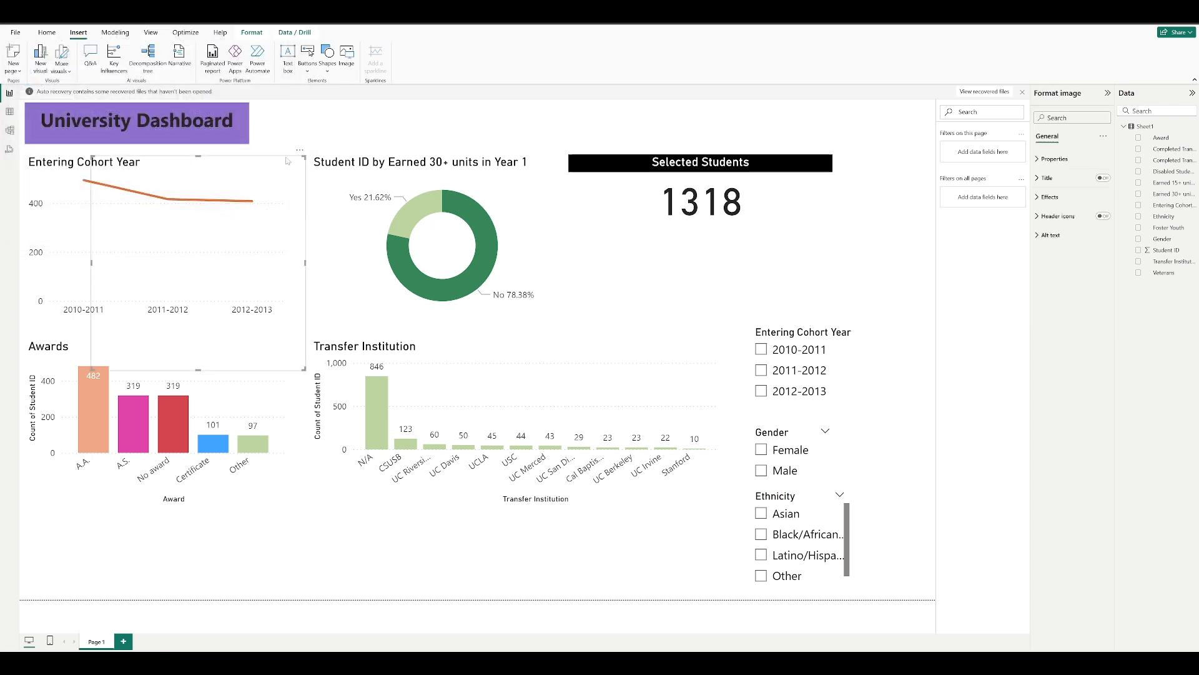
Move the inserted image to the report page's upper-right corner and shrink it to fit beside the Selected Students card.
{"action": "left_click_drag", "start_coordinate": [290, 228], "coordinate": [918, 175]}
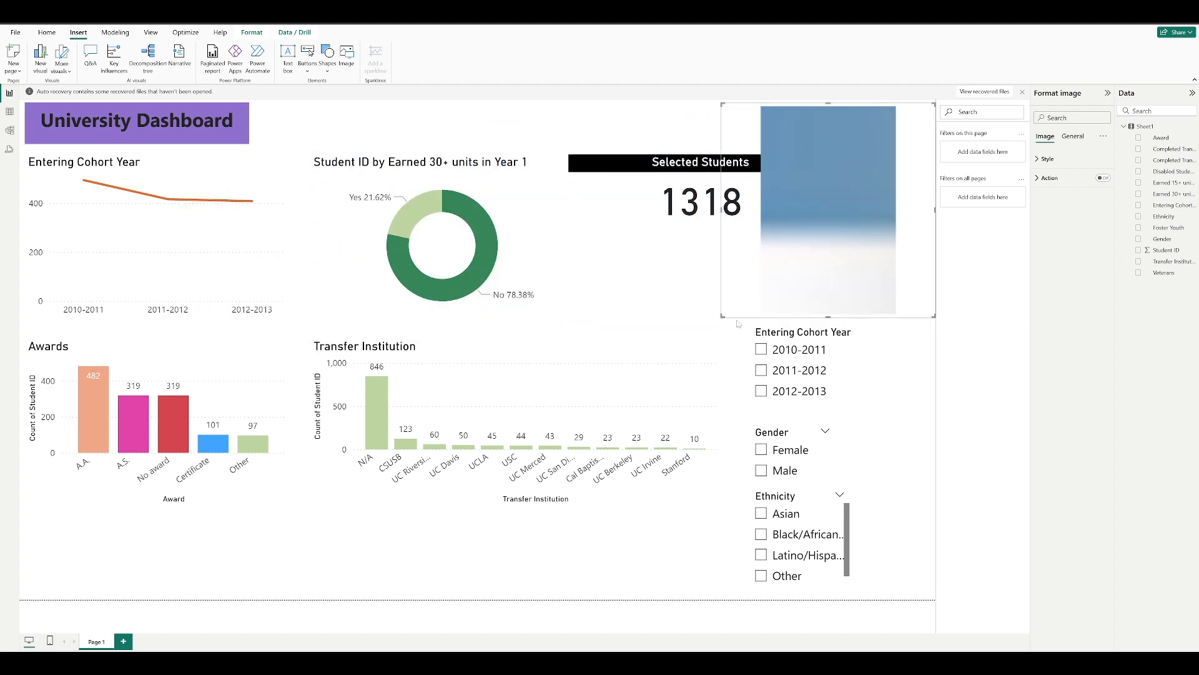
{"action": "left_click_drag", "start_coordinate": [722, 316], "coordinate": [854, 208]}
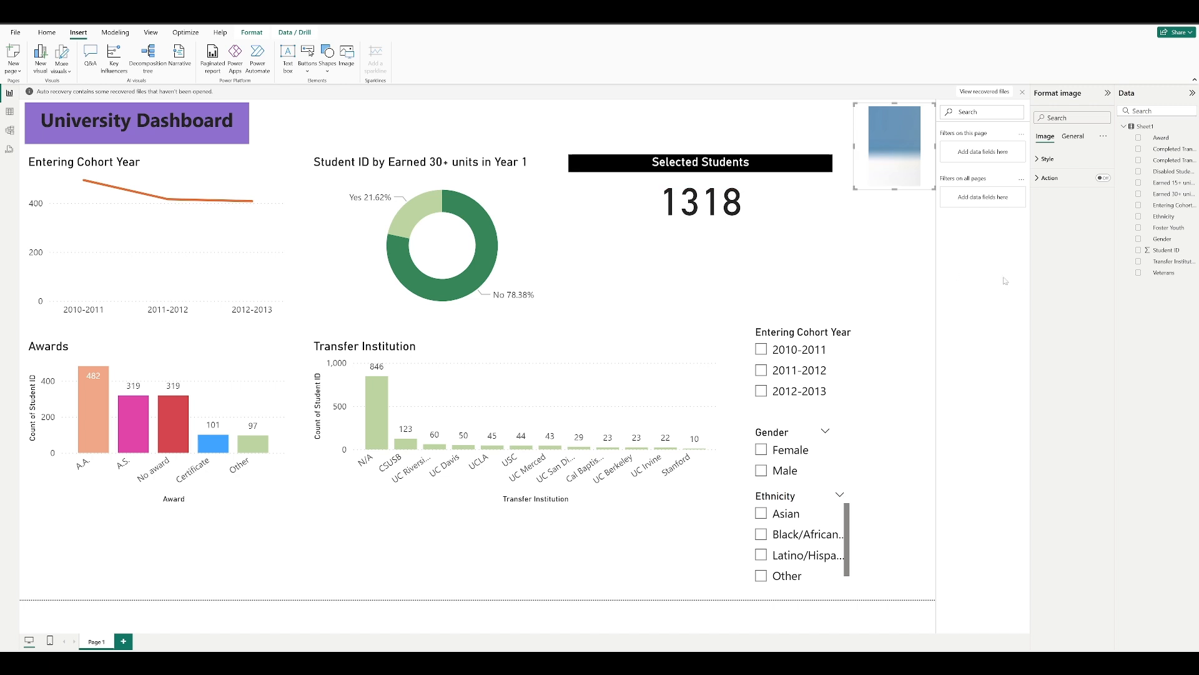
{"action": "left_click", "coordinate": [791, 124]}
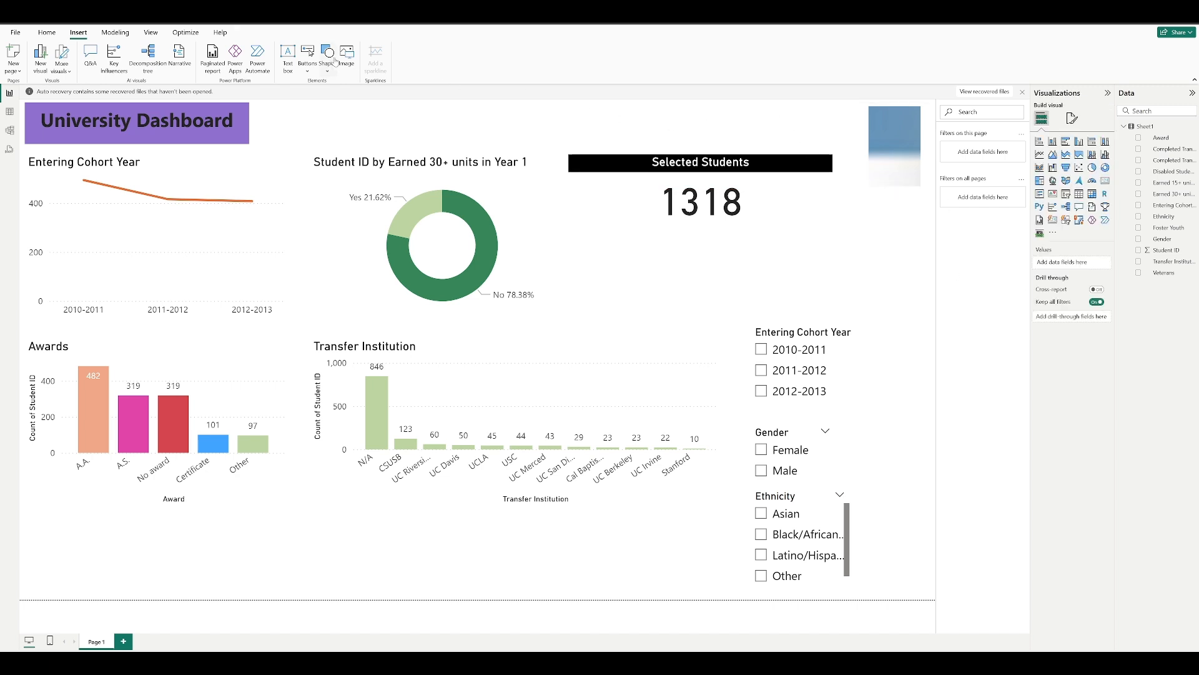
{"action": "left_click", "coordinate": [47, 31]}
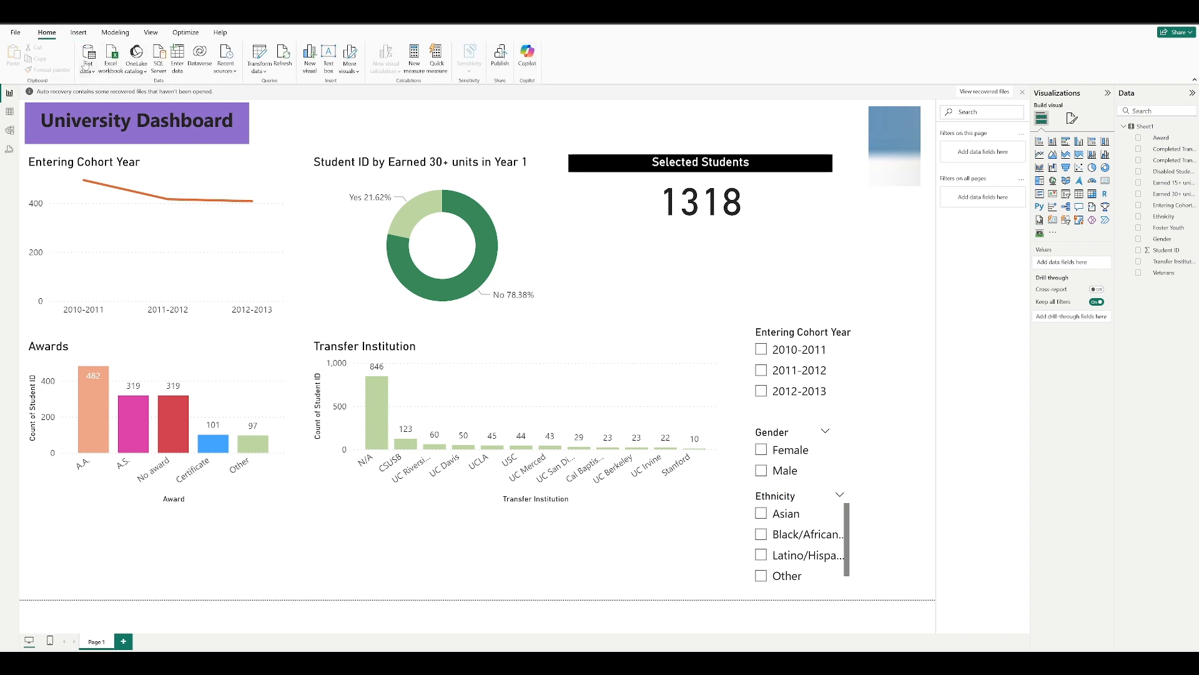
{"action": "left_click", "coordinate": [15, 34]}
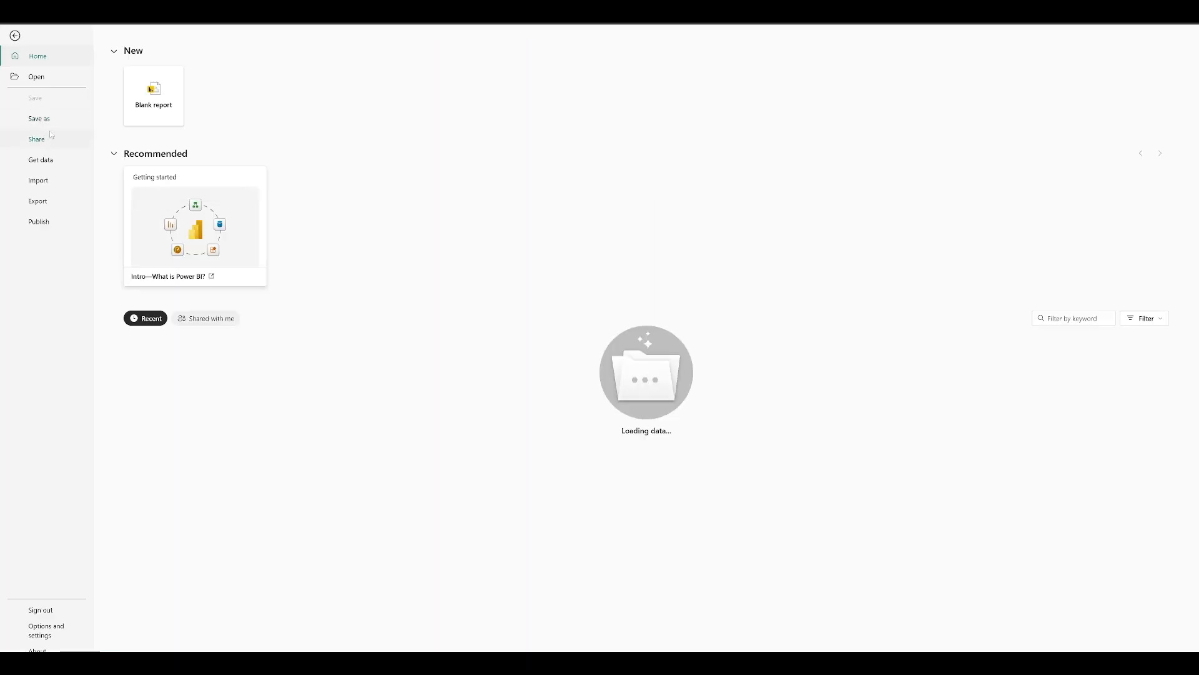
{"action": "left_click", "coordinate": [38, 139]}
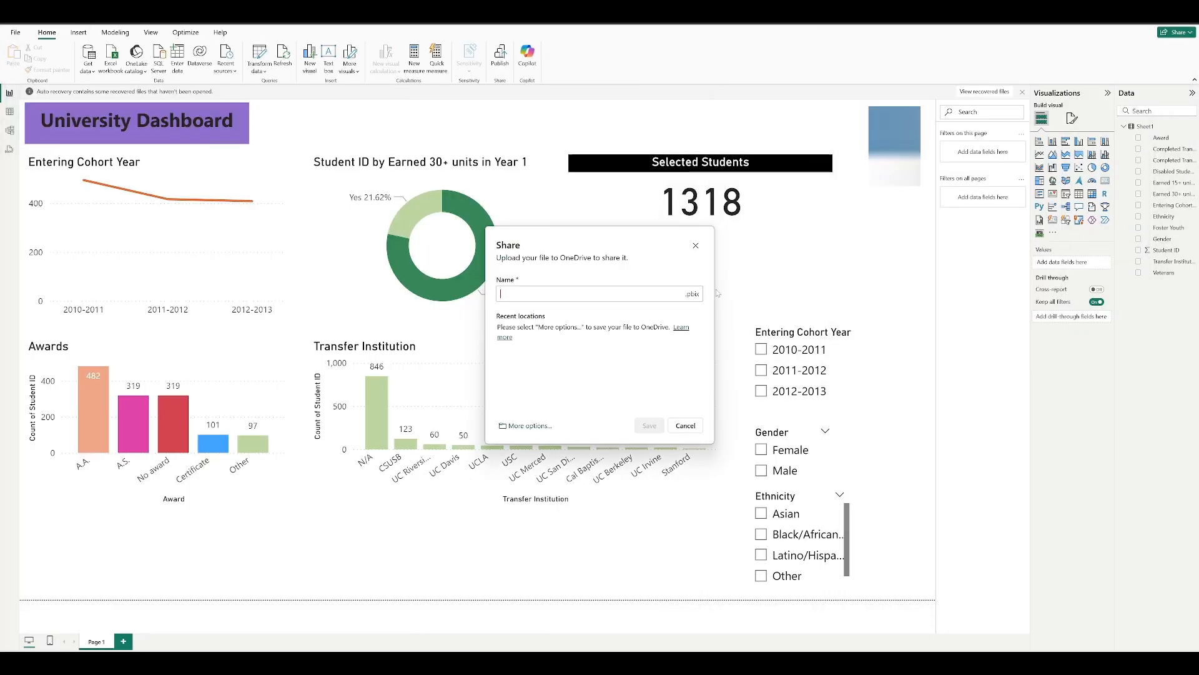
{"action": "left_click", "coordinate": [696, 244]}
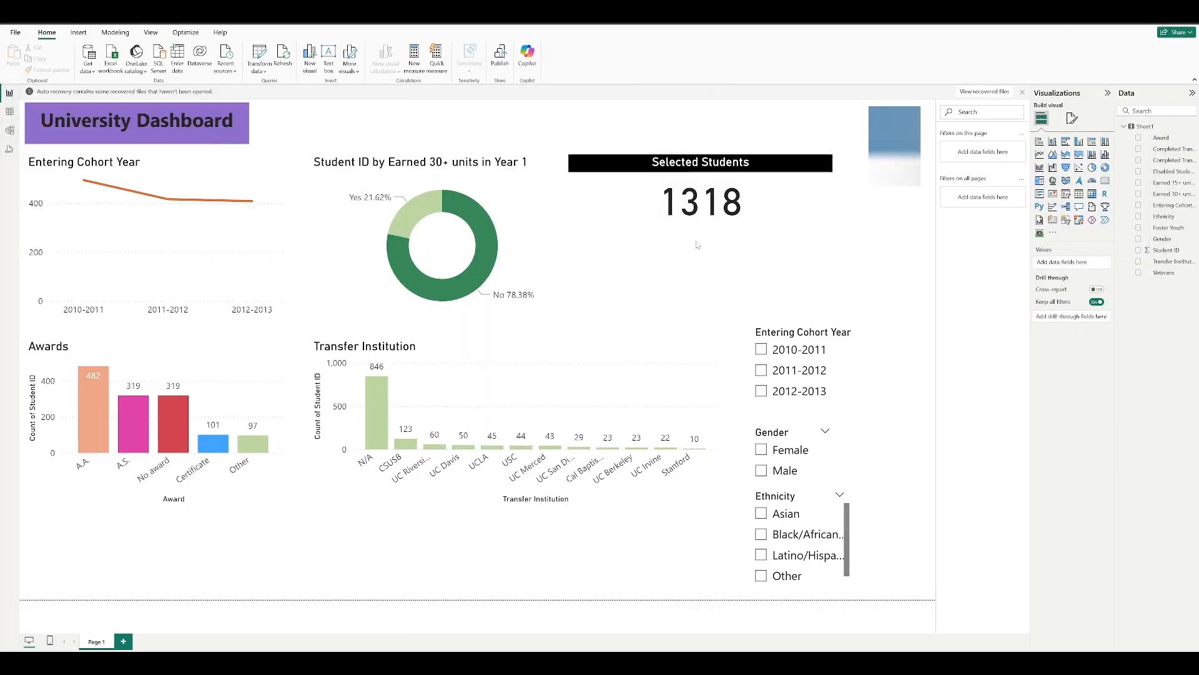
Publish the report to My workspace, saving the file as DemoPowerBiStudentData in the Created Dashboards folder when publishing requires it.
{"action": "left_click", "coordinate": [504, 58]}
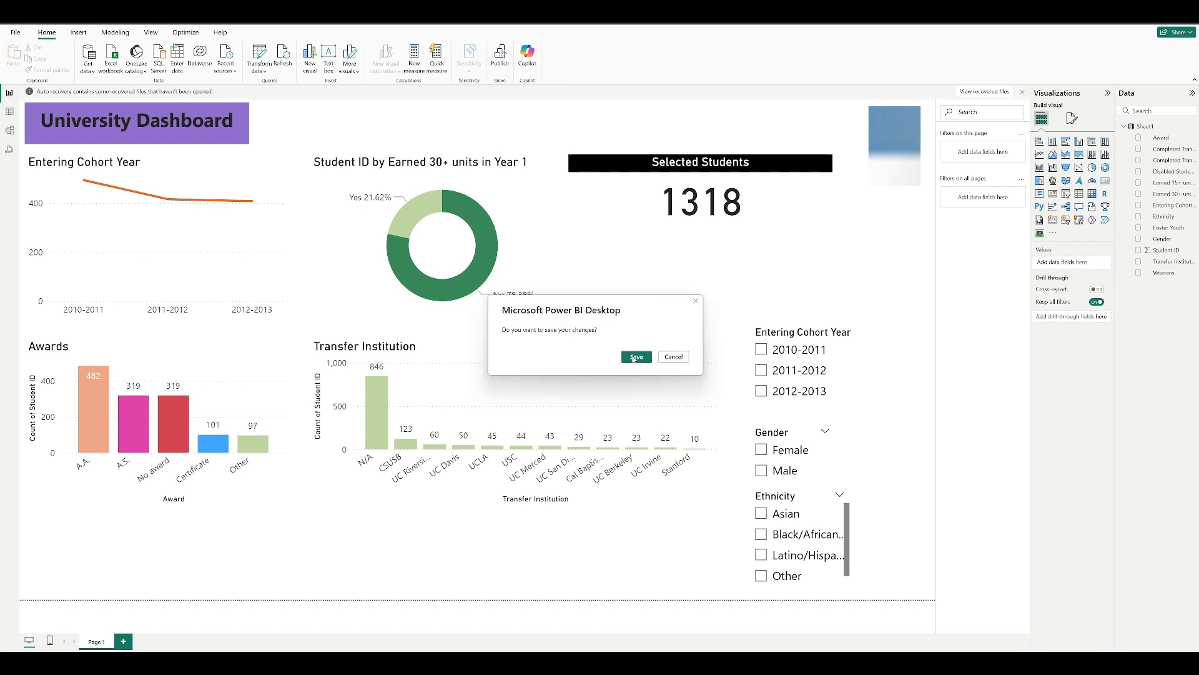
{"action": "left_click", "coordinate": [635, 358]}
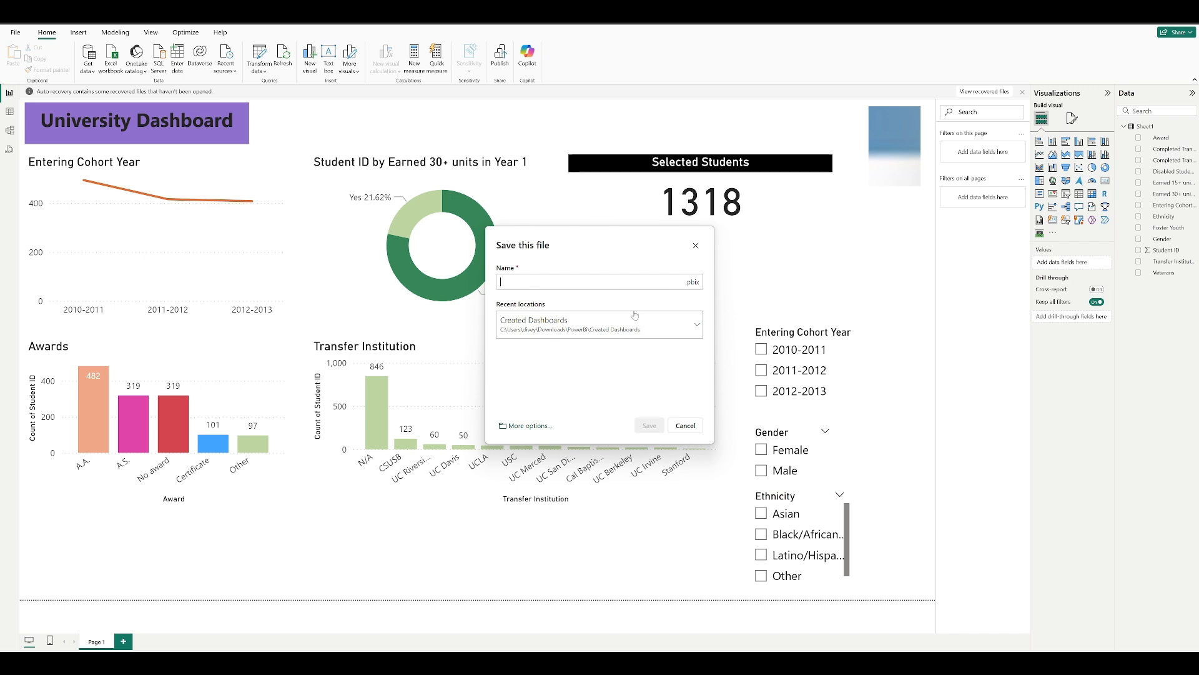
{"action": "type", "text": "DemoPowerBiStudentData"}
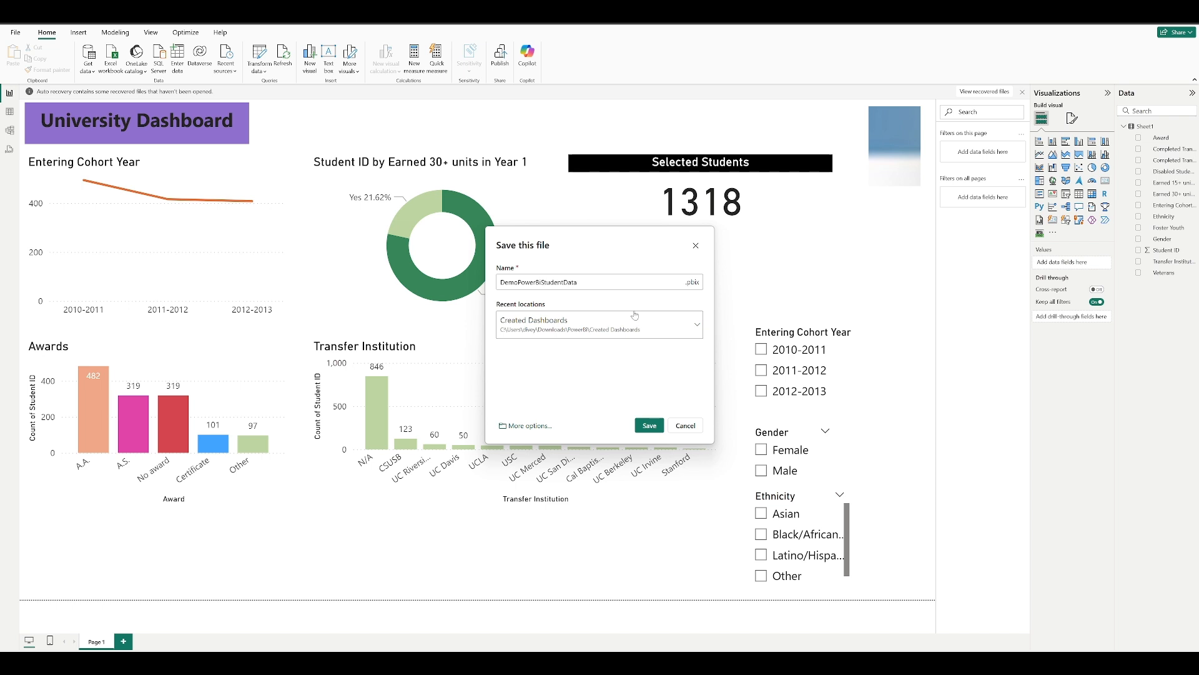
{"action": "left_click", "coordinate": [643, 429]}
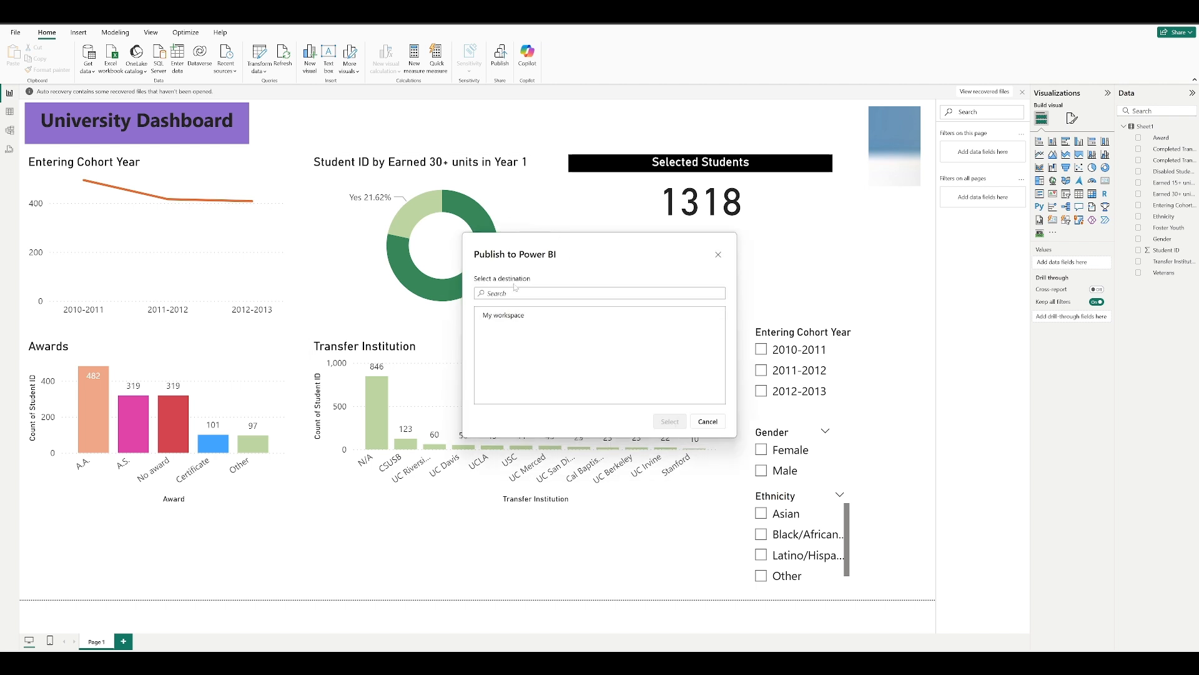
{"action": "left_click", "coordinate": [509, 317]}
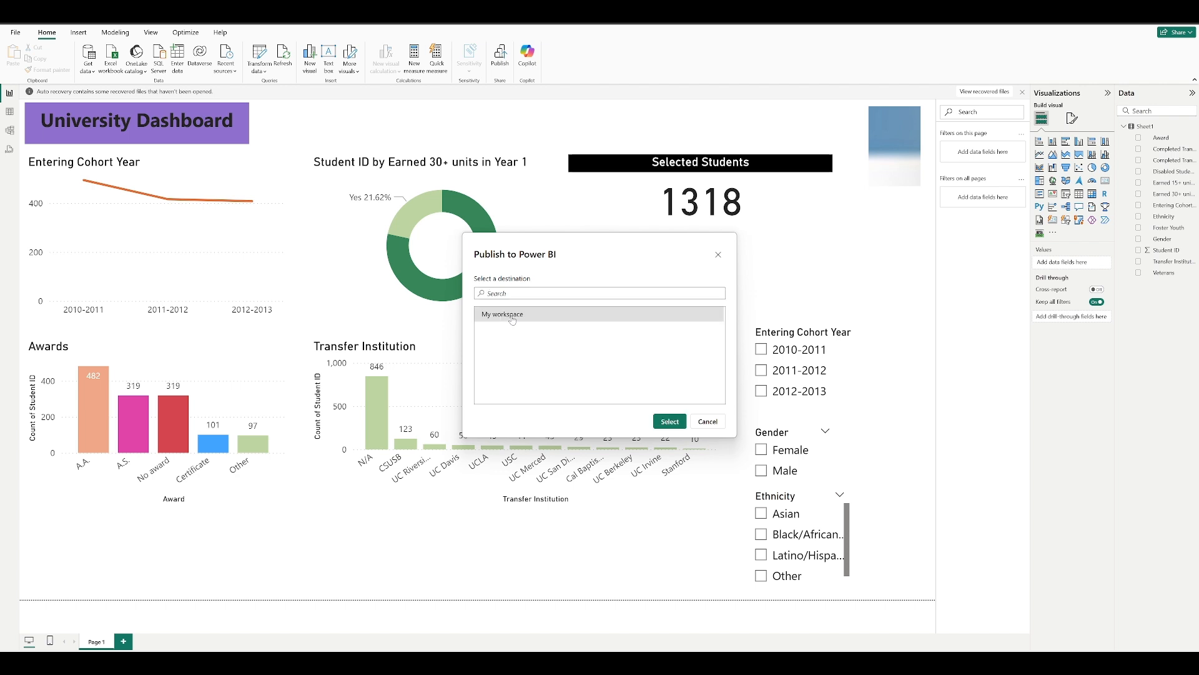
{"action": "left_click", "coordinate": [670, 422]}
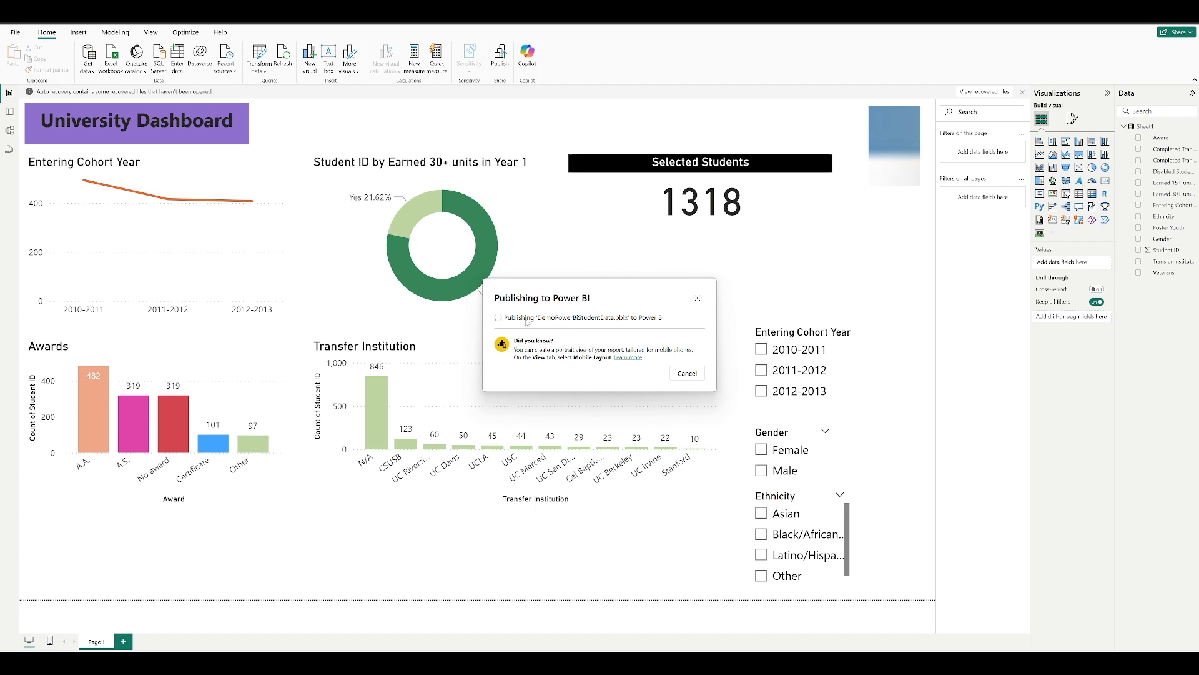